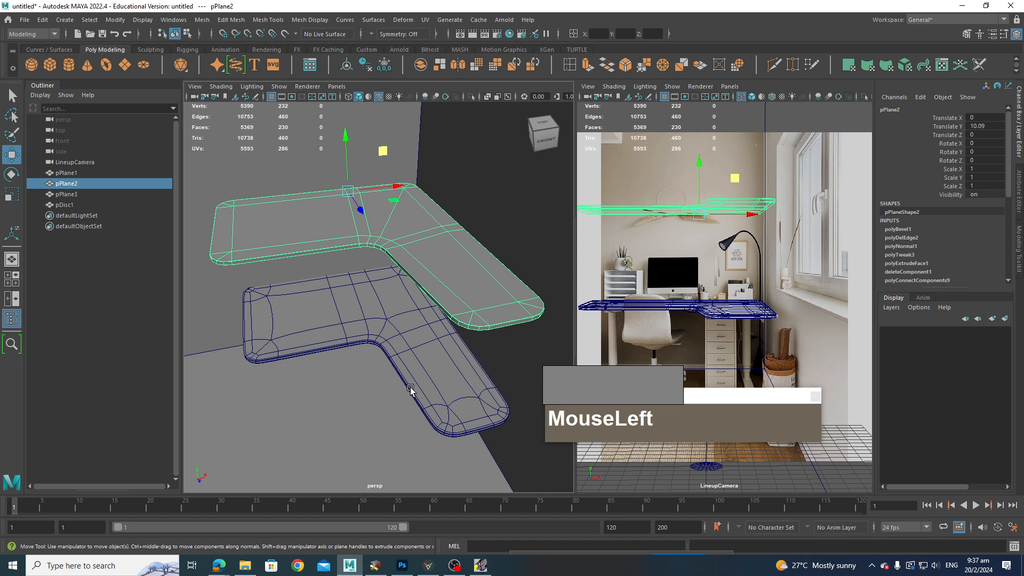
Step: Orbit around the desk and shelf meshes to inspect their shapes in the perspective view
{"action": "left_click", "coordinate": [429, 368]}
{"action": "mouse_move", "coordinate": [429, 368]}
{"action": "left_mouse_down", "text": "alt"}
{"action": "mouse_move", "coordinate": [412, 356]}
{"action": "mouse_move", "coordinate": [424, 371]}
{"action": "left_mouse_up", "text": "alt"}
{"action": "middle_click_drag", "start_coordinate": [389, 353], "coordinate": [397, 362], "text": "alt"}
{"action": "left_click_drag", "start_coordinate": [398, 363], "coordinate": [424, 363], "text": "alt"}
{"action": "mouse_move", "coordinate": [424, 364]}
{"action": "middle_mouse_down", "text": "alt"}
{"action": "mouse_move", "coordinate": [372, 361]}
{"action": "mouse_move", "coordinate": [410, 361]}
{"action": "middle_mouse_up", "text": "alt"}
{"action": "key", "text": "alt+5"}
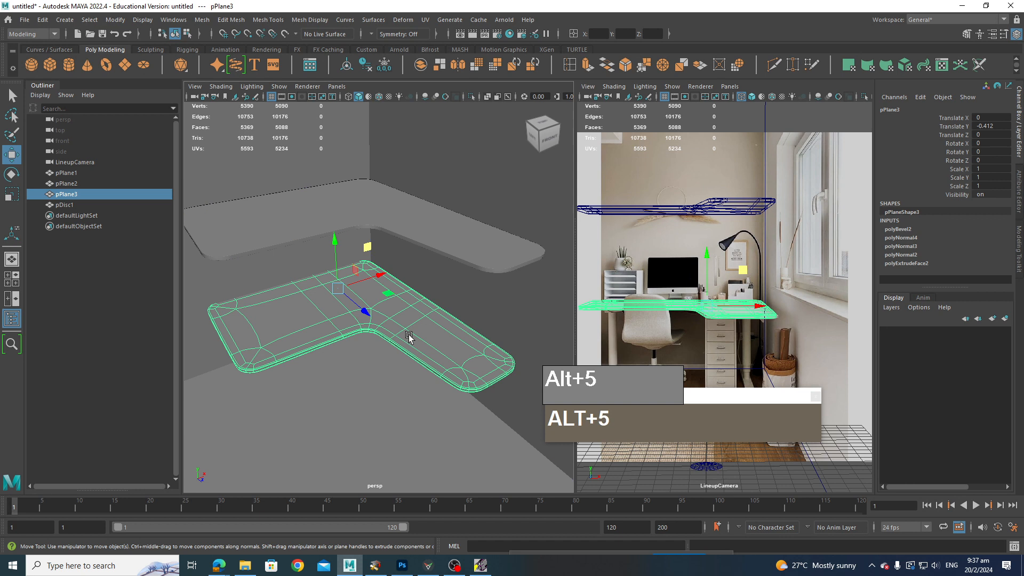
{"action": "left_click", "coordinate": [385, 383]}
{"action": "left_click_drag", "start_coordinate": [385, 383], "coordinate": [404, 393], "text": "alt"}
{"action": "middle_click_drag", "start_coordinate": [405, 393], "coordinate": [423, 393], "text": "alt"}
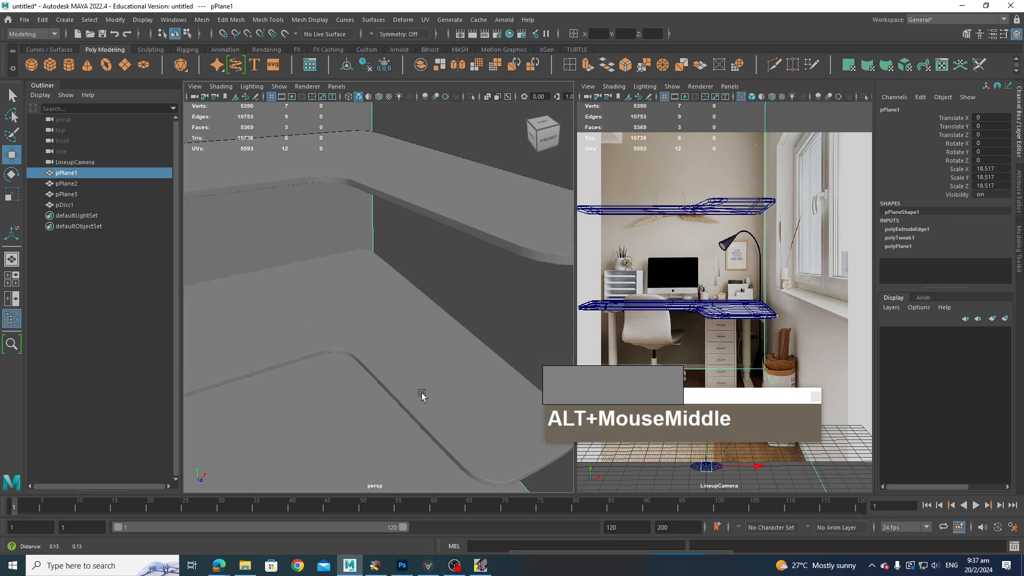
{"action": "left_click_drag", "start_coordinate": [423, 393], "coordinate": [420, 311], "text": "alt"}
{"action": "left_click", "coordinate": [417, 293]}
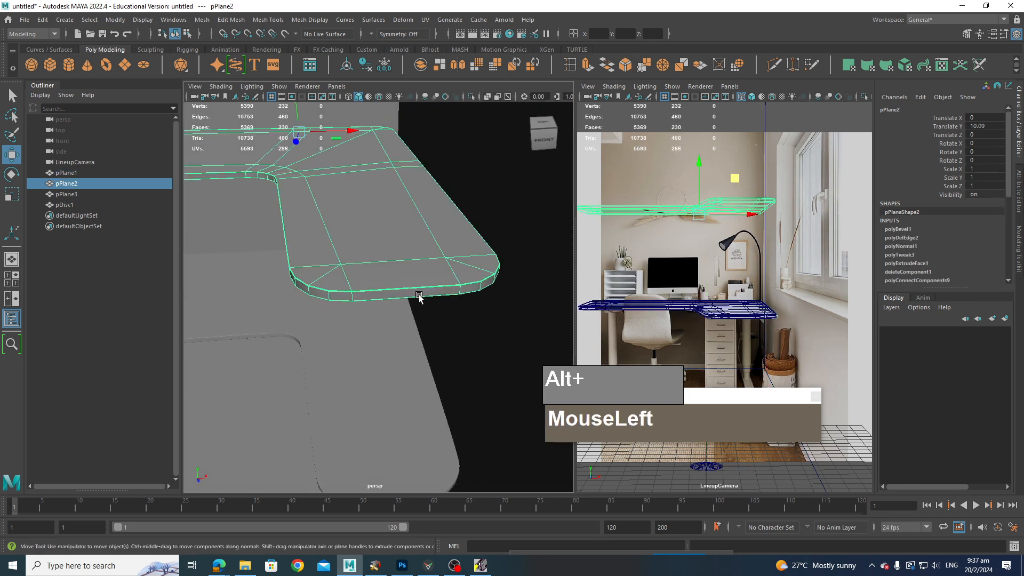
Step: Toggle smooth preview on the shelf and examine the desktop and shelf edges up close
{"action": "key", "text": "3"}
{"action": "left_click", "coordinate": [469, 342]}
{"action": "left_click_drag", "start_coordinate": [469, 343], "coordinate": [455, 325], "text": "alt"}
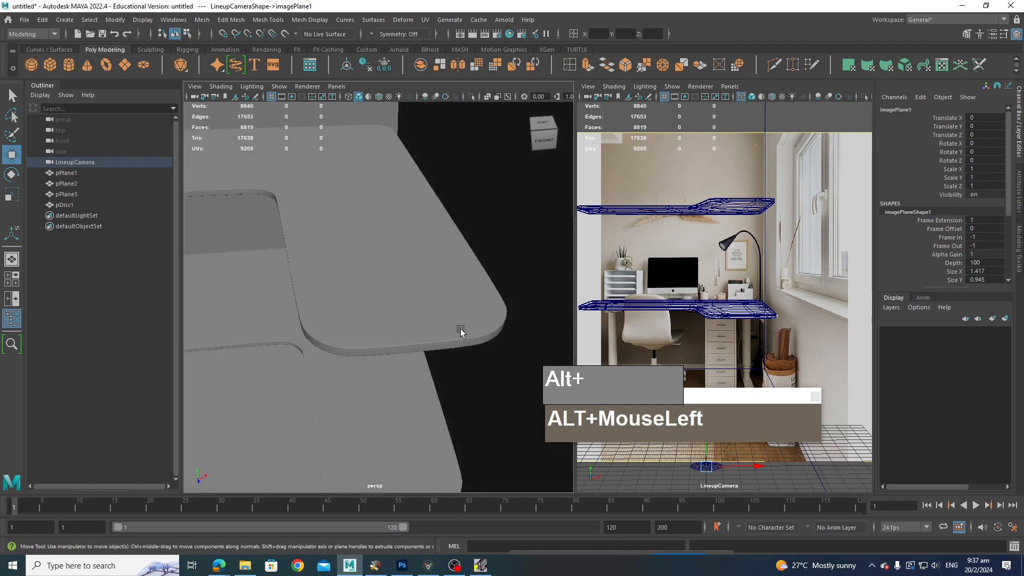
{"action": "scroll", "coordinate": [304, 302], "scroll_direction": "down", "scroll_amount": 5}
{"action": "left_click_drag", "start_coordinate": [305, 302], "coordinate": [462, 343], "text": "alt"}
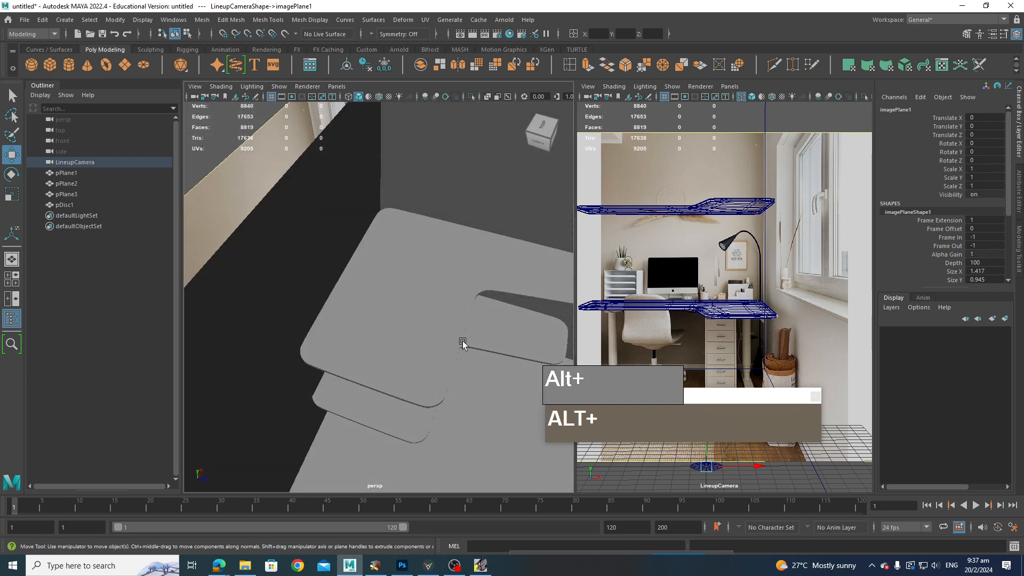
{"action": "middle_click_drag", "start_coordinate": [461, 343], "coordinate": [379, 321], "text": "alt"}
{"action": "scroll", "coordinate": [379, 321], "scroll_direction": "up", "scroll_amount": 2}
{"action": "left_click_drag", "start_coordinate": [380, 321], "coordinate": [368, 268], "text": "alt"}
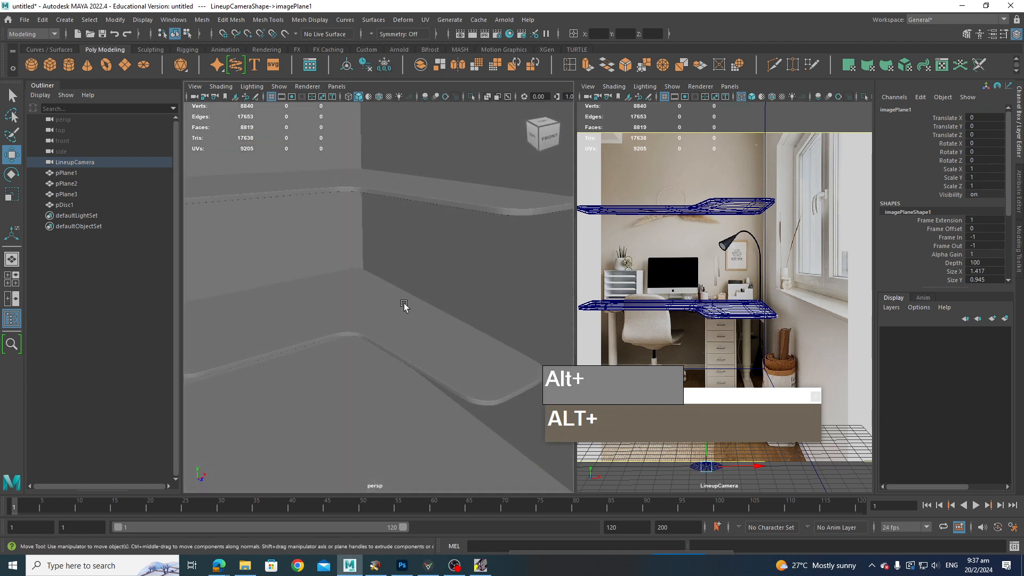
{"action": "left_click_drag", "start_coordinate": [405, 304], "coordinate": [476, 382], "text": "alt"}
{"action": "left_click", "coordinate": [436, 368]}
{"action": "scroll", "coordinate": [450, 389], "scroll_direction": "up", "scroll_amount": 4}
{"action": "middle_click_drag", "start_coordinate": [476, 383], "coordinate": [487, 377], "text": "alt"}
{"action": "left_click_drag", "start_coordinate": [486, 377], "coordinate": [500, 332], "text": "alt"}
{"action": "middle_click_drag", "start_coordinate": [473, 313], "coordinate": [448, 365], "text": "alt"}
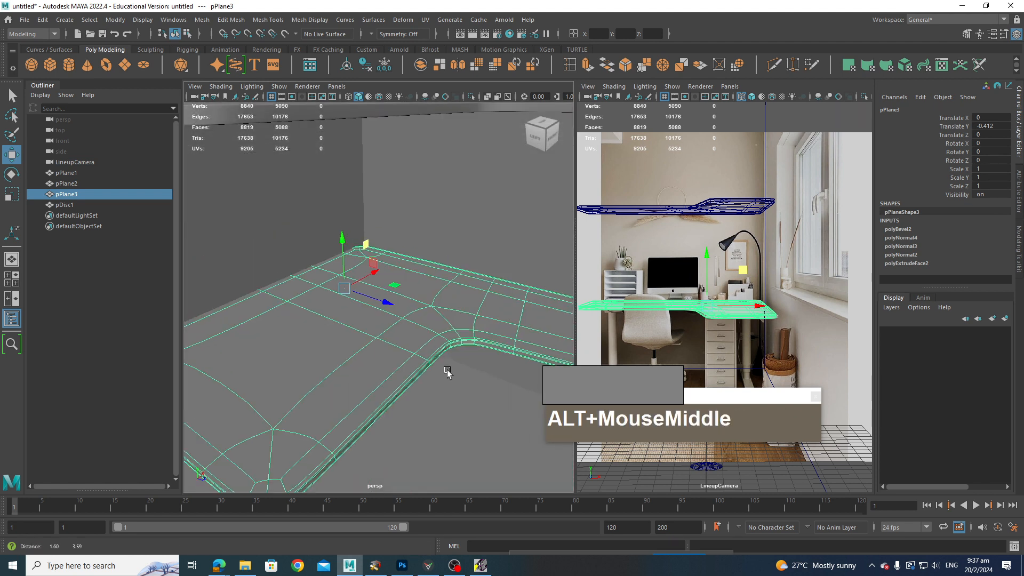
{"action": "left_click_drag", "start_coordinate": [448, 365], "coordinate": [412, 356], "text": "alt"}
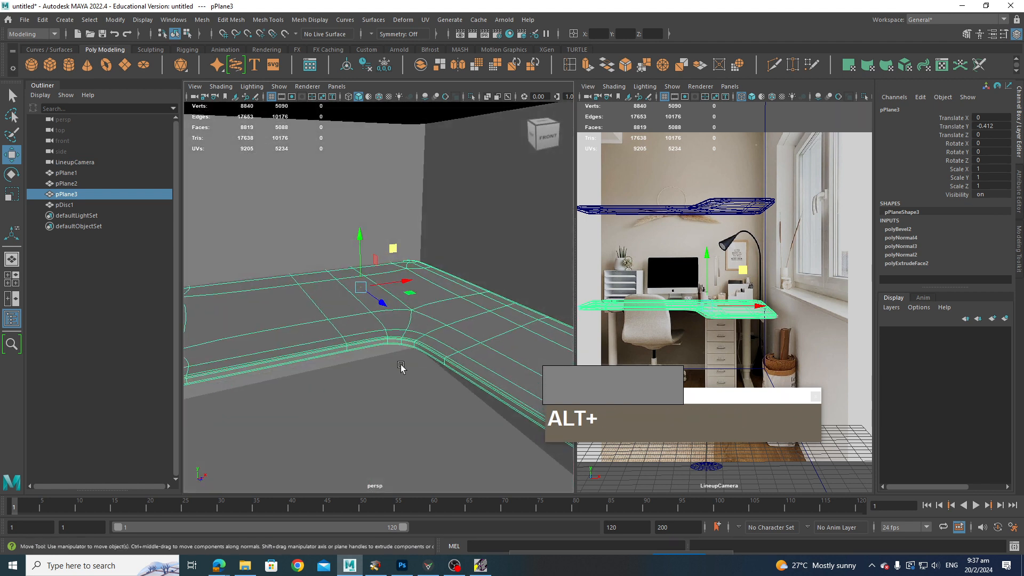
{"action": "middle_click_drag", "start_coordinate": [401, 366], "coordinate": [332, 333], "text": "alt"}
{"action": "scroll", "coordinate": [422, 368], "scroll_direction": "down", "scroll_amount": 5}
{"action": "left_click_drag", "start_coordinate": [416, 356], "coordinate": [428, 384], "text": "alt"}
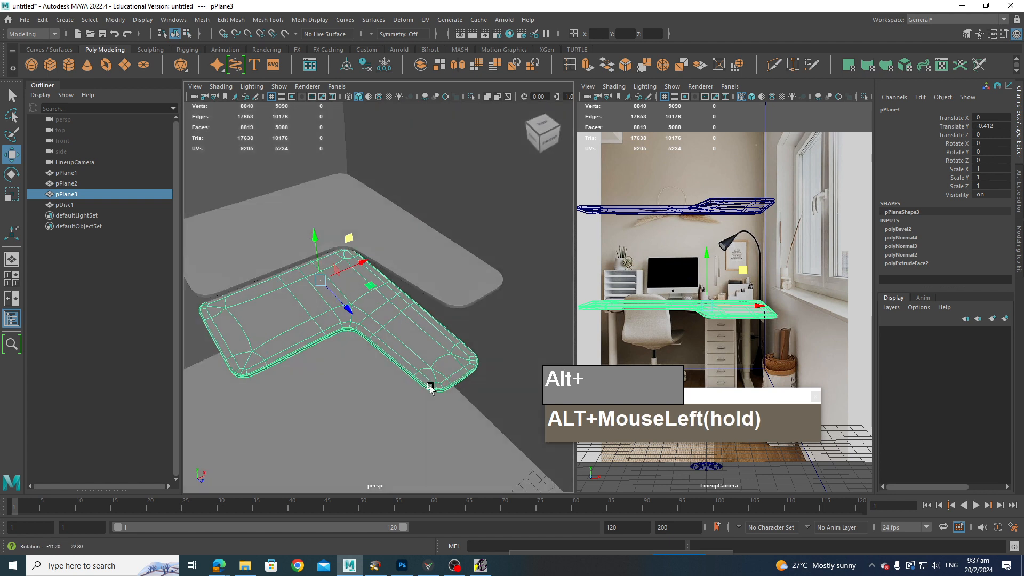
{"action": "middle_click_drag", "start_coordinate": [372, 344], "coordinate": [414, 367], "text": "alt"}
{"action": "left_click_drag", "start_coordinate": [414, 367], "coordinate": [414, 390], "text": "alt"}
{"action": "middle_click_drag", "start_coordinate": [423, 379], "coordinate": [429, 329], "text": "alt"}
{"action": "scroll", "coordinate": [423, 360], "scroll_direction": "down", "scroll_amount": 4}
{"action": "left_click", "coordinate": [431, 324]}
{"action": "left_click", "coordinate": [422, 363], "text": "shift"}
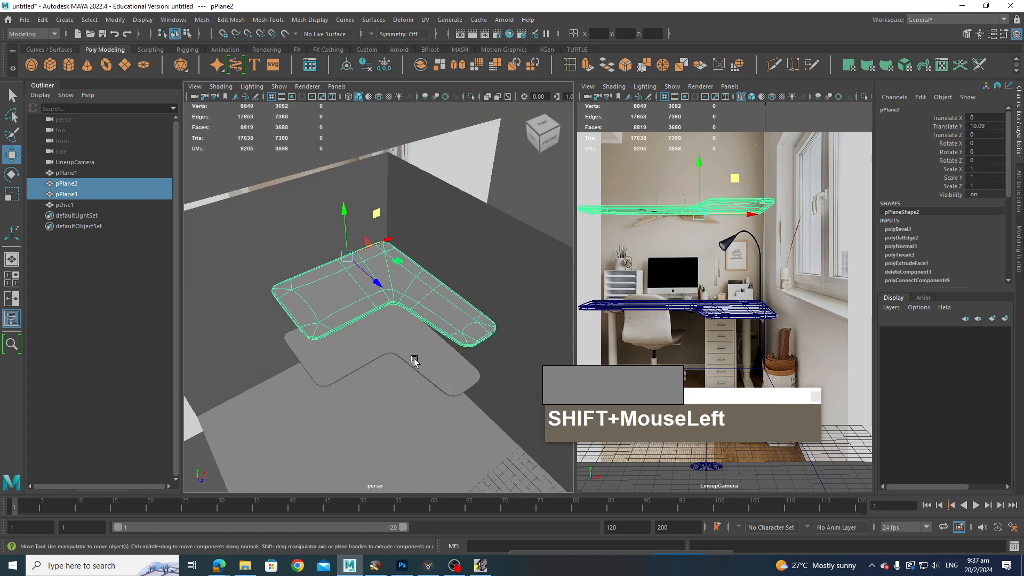
{"action": "left_click_drag", "start_coordinate": [373, 290], "coordinate": [379, 447]}
{"action": "middle_click_drag", "start_coordinate": [380, 447], "coordinate": [366, 290], "text": "alt"}
{"action": "mouse_move", "coordinate": [365, 282]}
{"action": "right_mouse_down", "text": "shift"}
{"action": "mouse_move", "coordinate": [364, 332]}
{"action": "mouse_move", "coordinate": [366, 283]}
{"action": "right_mouse_up", "text": "shift"}
{"action": "scroll", "coordinate": [364, 288], "scroll_direction": "down", "scroll_amount": 5}
Step: Create a polygon plane and set its width and height subdivisions to 1
{"action": "left_click", "coordinate": [305, 361]}
{"action": "right_click_drag", "start_coordinate": [289, 354], "coordinate": [256, 336], "text": "shift"}
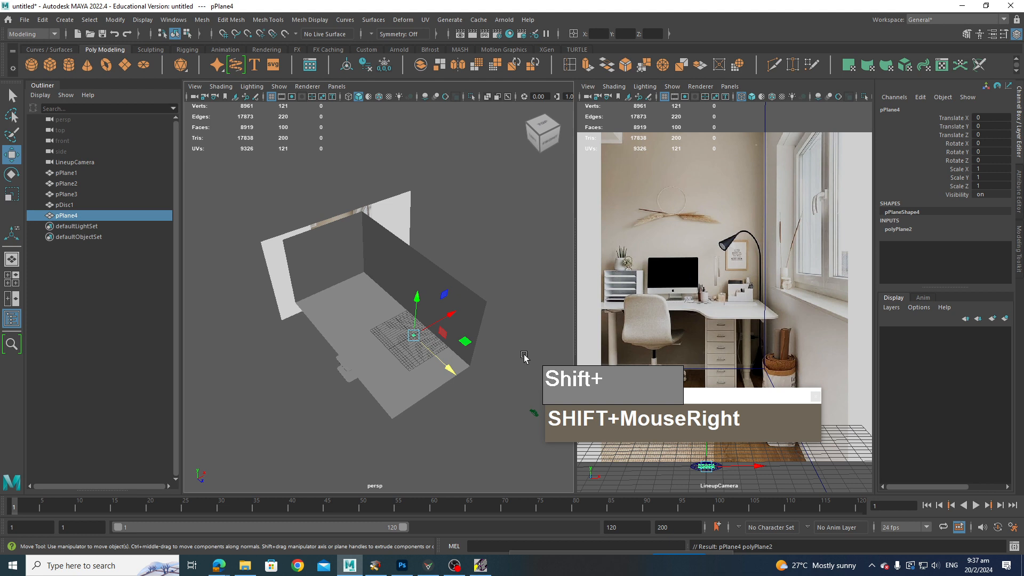
{"action": "left_click", "coordinate": [907, 229]}
{"action": "left_click", "coordinate": [944, 254]}
{"action": "left_click", "coordinate": [943, 263], "text": "shift"}
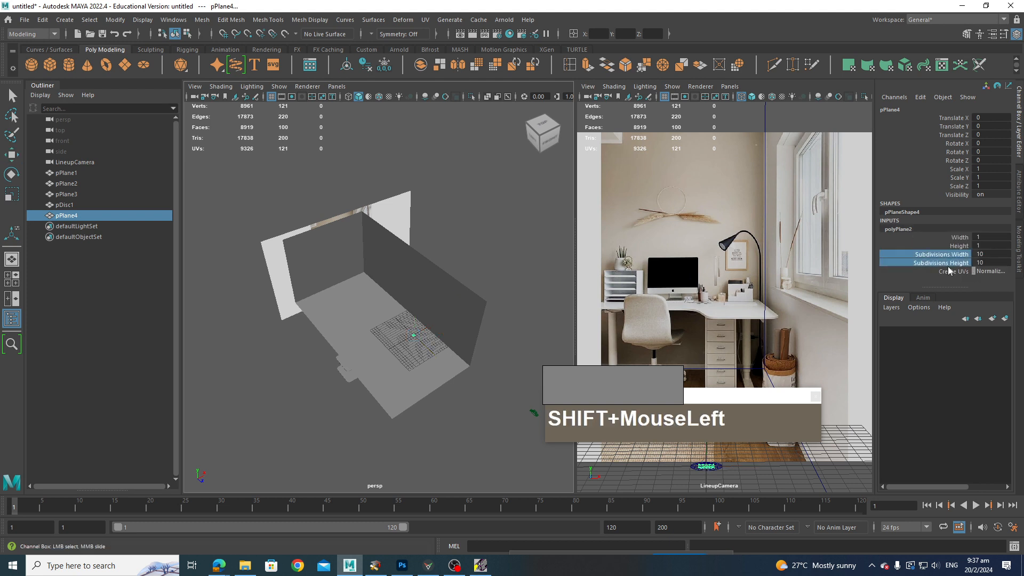
{"action": "middle_click_drag", "start_coordinate": [469, 273], "coordinate": [419, 300]}
{"action": "key", "text": "w"}
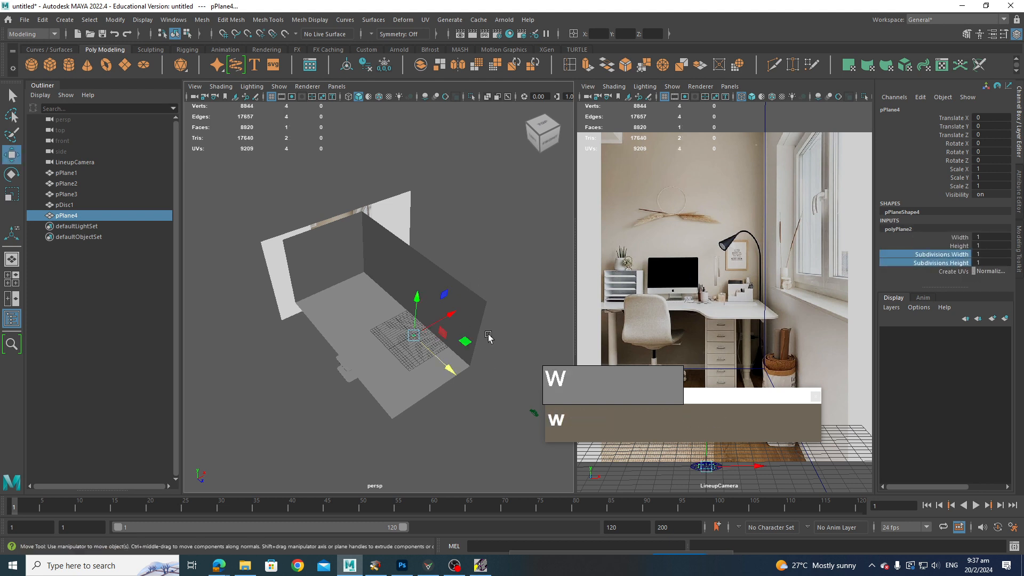
Step: Move the new plane to about Y 6.36 and Z -40.16 near the back wall
{"action": "left_click_drag", "start_coordinate": [414, 312], "coordinate": [356, 281]}
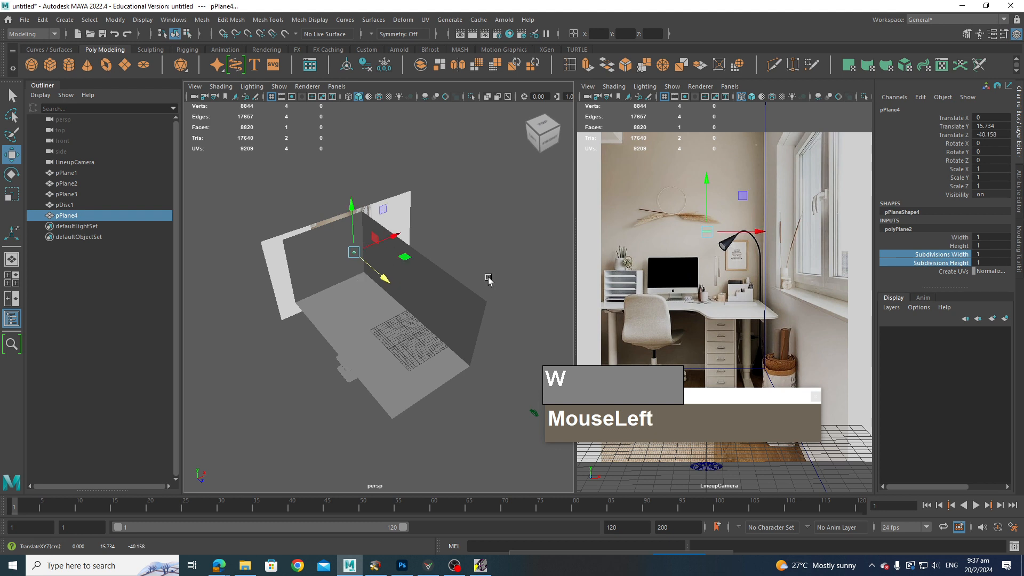
{"action": "left_click_drag", "start_coordinate": [350, 209], "coordinate": [349, 236]}
{"action": "left_click_drag", "start_coordinate": [350, 236], "coordinate": [389, 286], "text": "alt"}
{"action": "middle_click_drag", "start_coordinate": [389, 286], "coordinate": [414, 344], "text": "alt"}
{"action": "scroll", "coordinate": [464, 293], "scroll_direction": "up", "scroll_amount": 2, "text": "alt"}
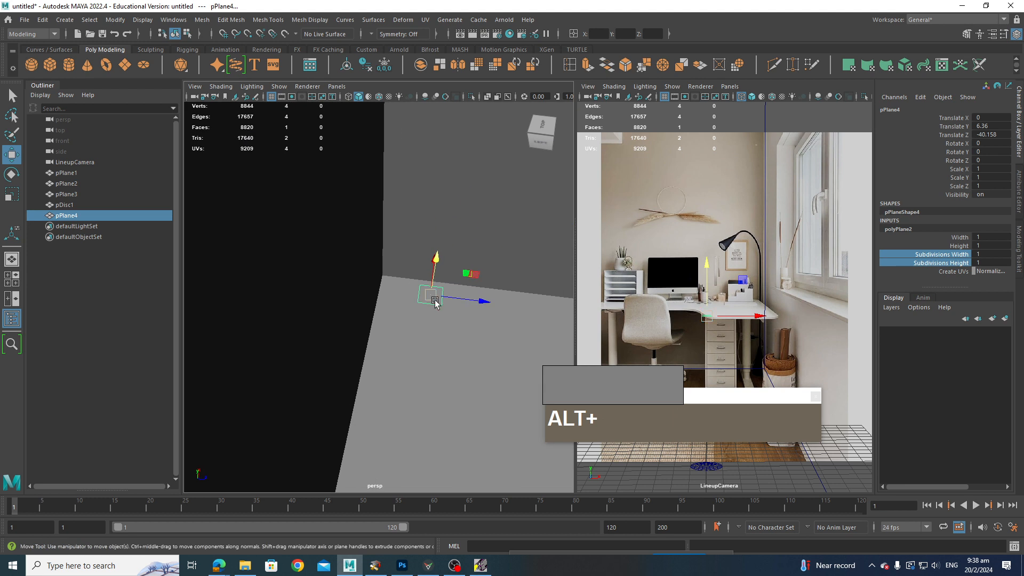
Step: Snap the plane's pivot to its corner and scale the plane uniformly to about 5.11
{"action": "left_click_drag", "start_coordinate": [434, 300], "coordinate": [415, 299], "text": "alt"}
{"action": "key", "text": "alt+d"}
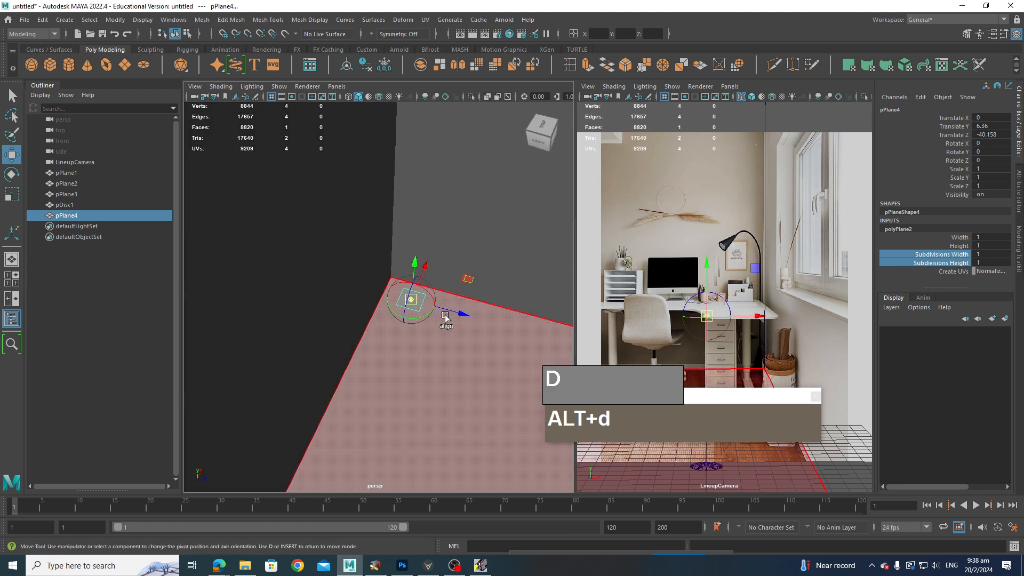
{"action": "left_click", "coordinate": [399, 300]}
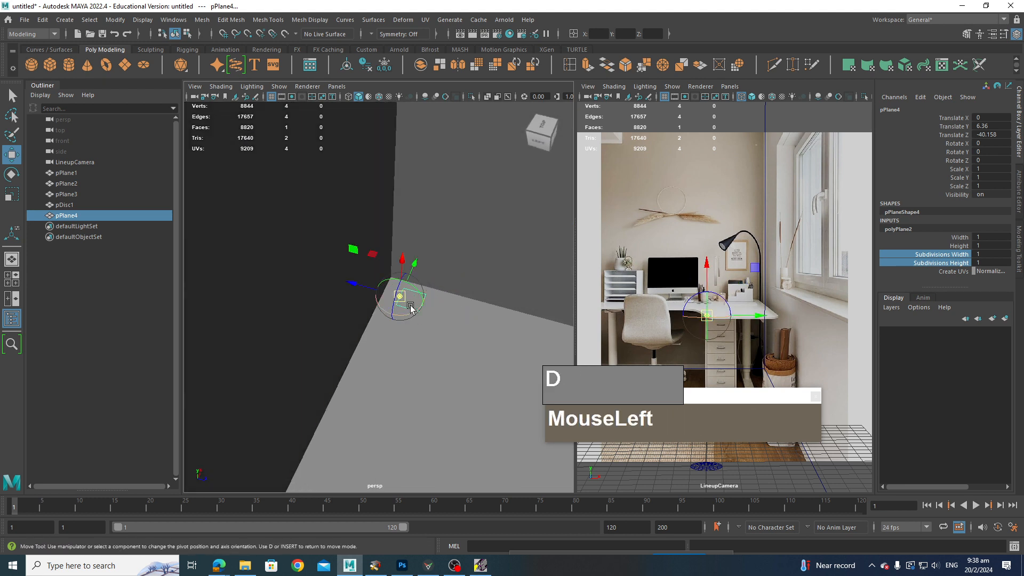
{"action": "right_click", "coordinate": [402, 301], "text": "ctrl+shift"}
{"action": "right_click_drag", "start_coordinate": [402, 301], "coordinate": [365, 301], "text": "ctrl+shift"}
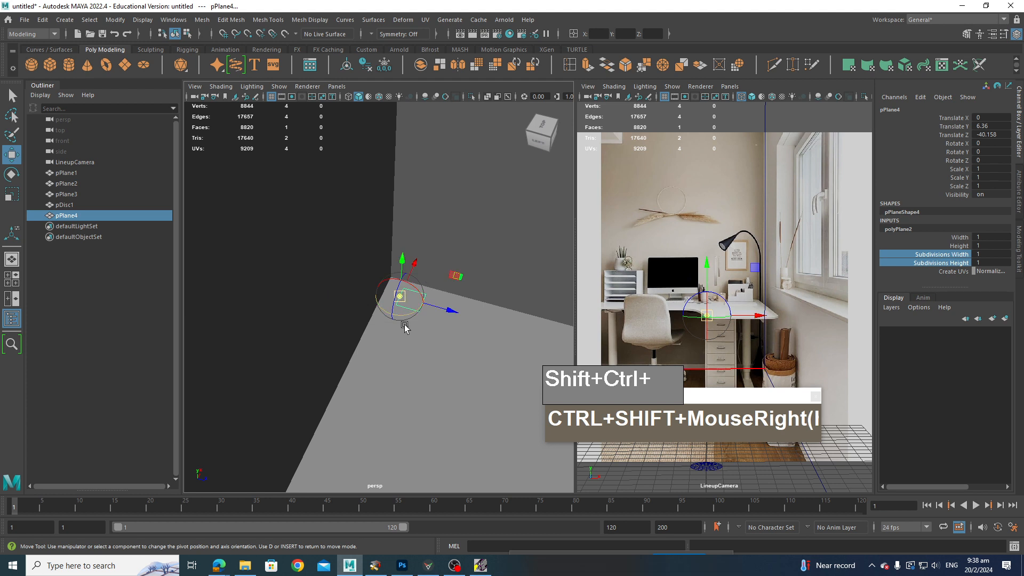
{"action": "key", "text": "d"}
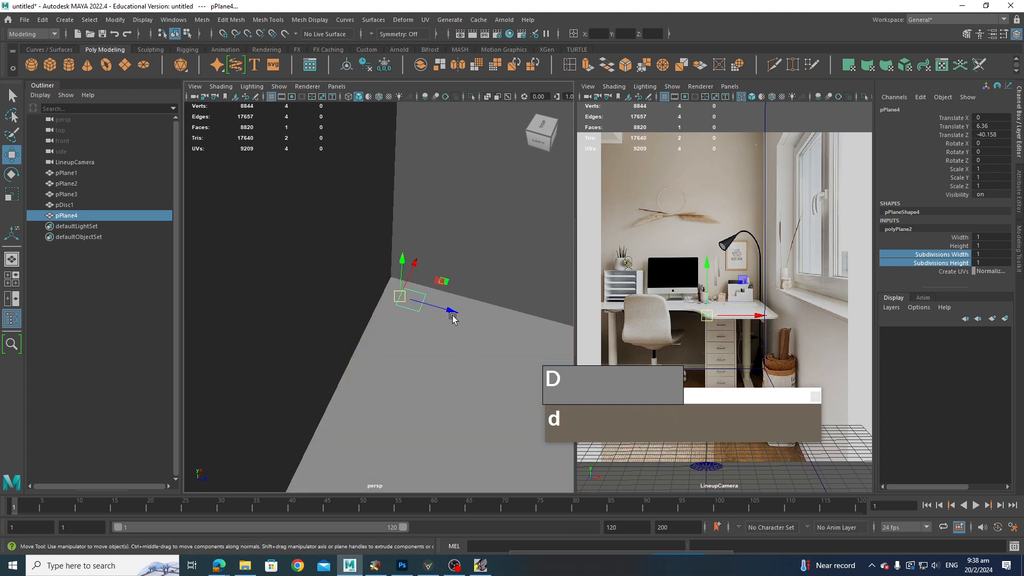
{"action": "mouse_move", "coordinate": [452, 317]}
{"action": "left_mouse_down"}
{"action": "mouse_move", "coordinate": [384, 304]}
{"action": "mouse_move", "coordinate": [446, 326]}
{"action": "left_mouse_up"}
{"action": "key", "text": "r"}
{"action": "key", "text": "w"}
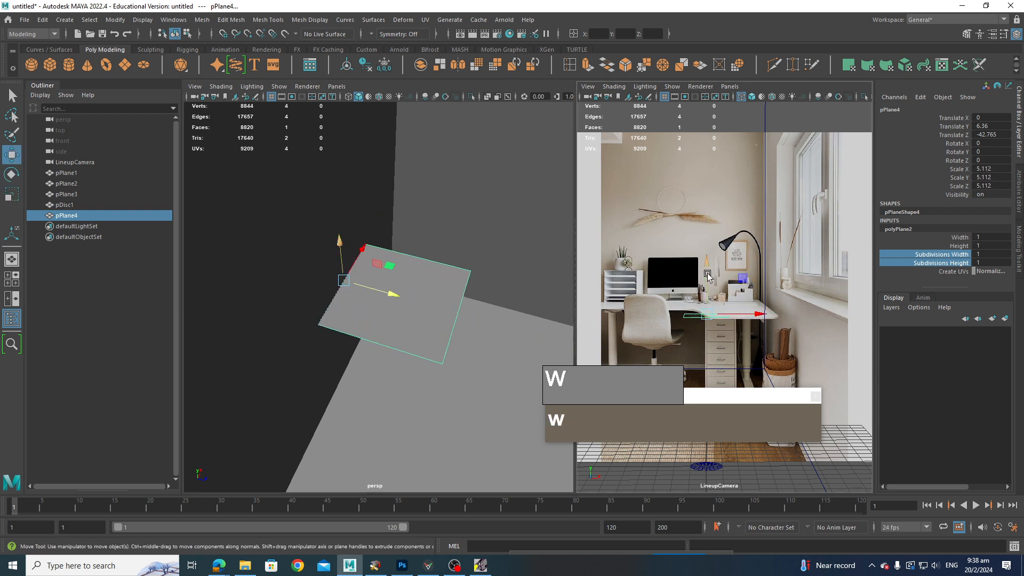
Step: Raise the plane to about Y 7.89 and scale it into a narrow strip along the wall
{"action": "left_click_drag", "start_coordinate": [708, 304], "coordinate": [748, 302]}
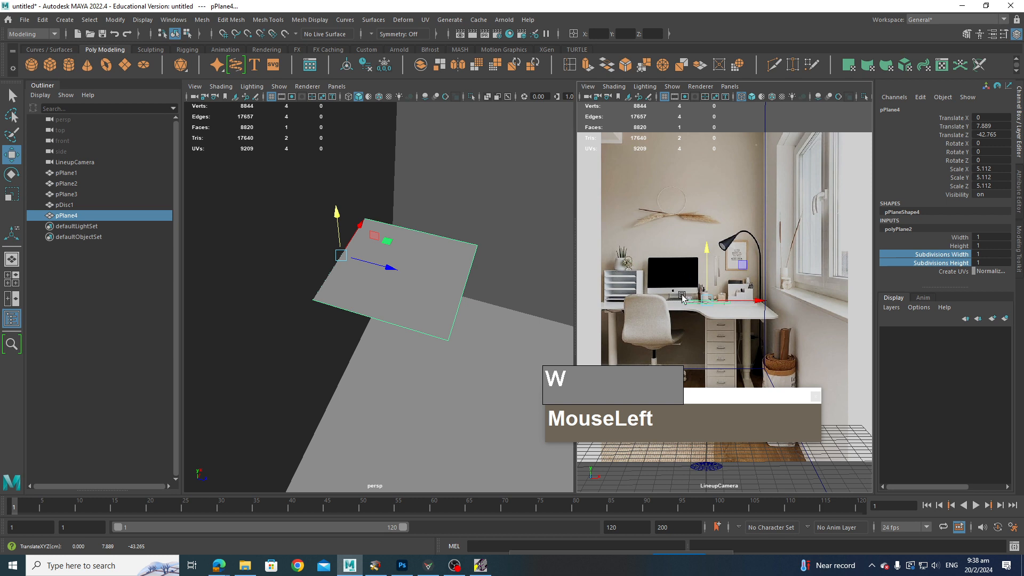
{"action": "key", "text": "e"}
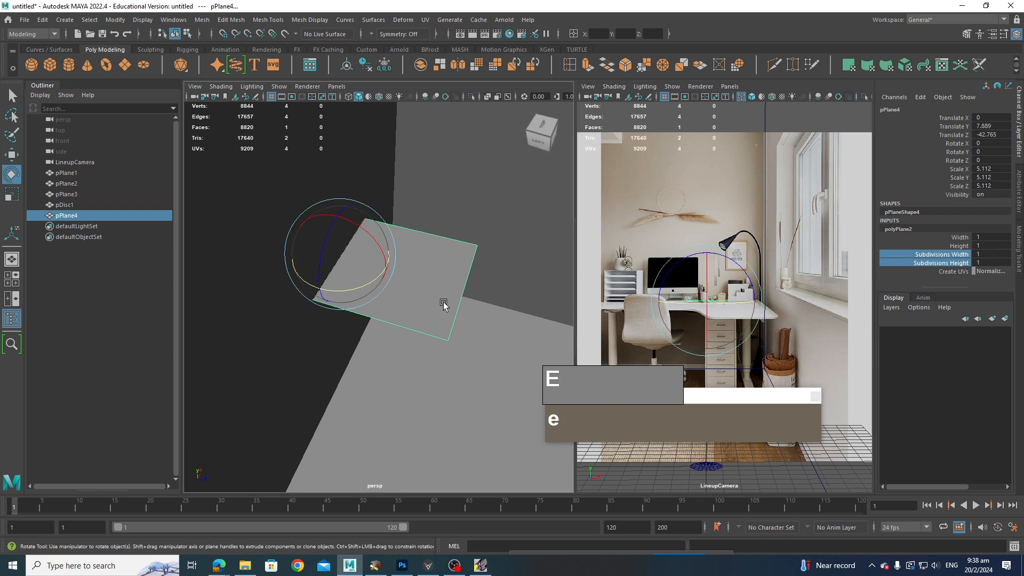
{"action": "key", "text": "r"}
{"action": "left_click_drag", "start_coordinate": [387, 269], "coordinate": [459, 308]}
{"action": "scroll", "coordinate": [368, 301], "scroll_direction": "down", "scroll_amount": 2}
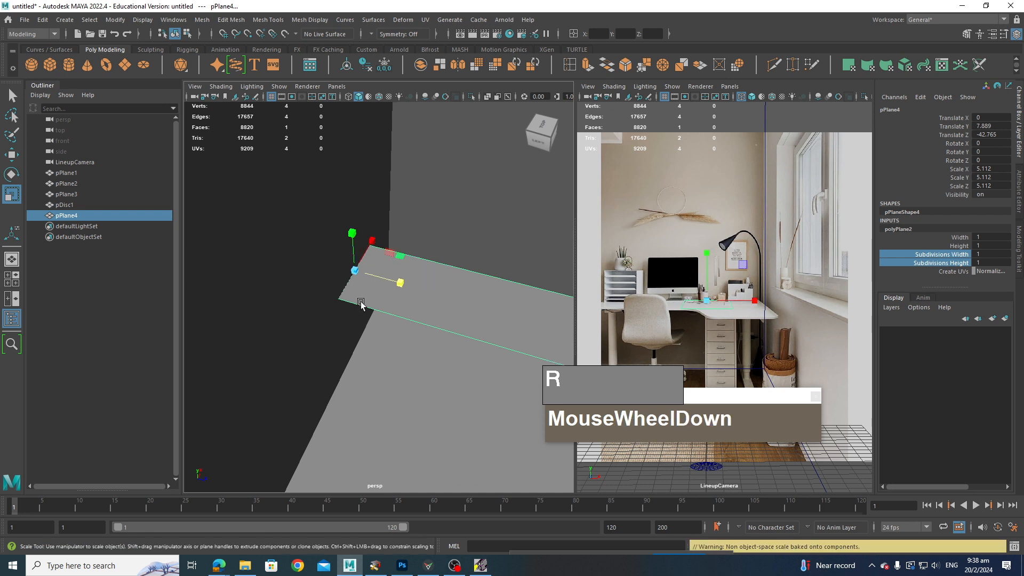
{"action": "mouse_move", "coordinate": [368, 301]}
{"action": "middle_mouse_down", "text": "alt"}
{"action": "mouse_move", "coordinate": [400, 314]}
{"action": "mouse_move", "coordinate": [373, 320]}
{"action": "middle_mouse_up", "text": "alt"}
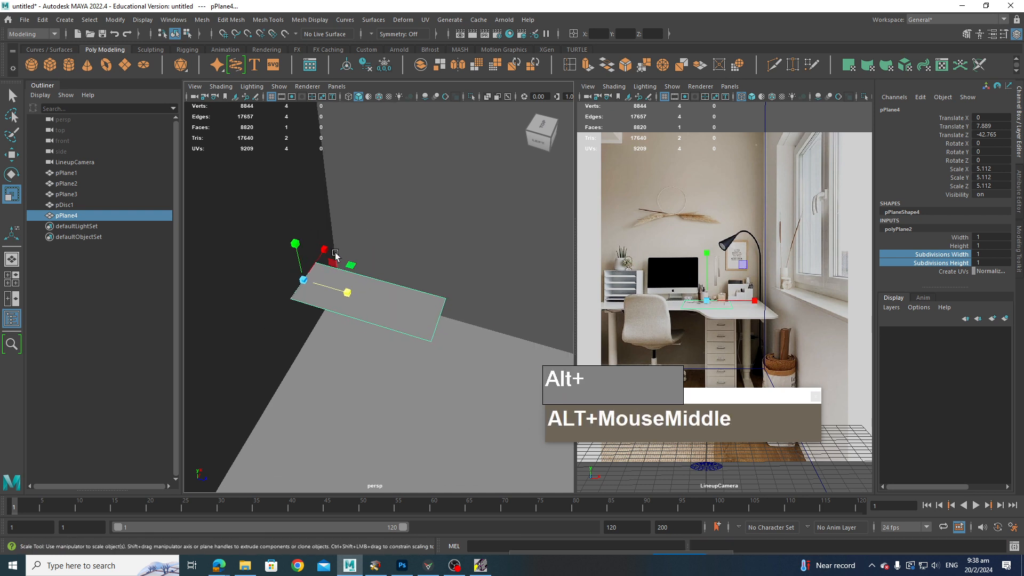
Step: Orbit around the plane and reselect it with the Move tool
{"action": "left_click_drag", "start_coordinate": [373, 320], "coordinate": [368, 208], "text": "alt"}
{"action": "right_click_drag", "start_coordinate": [357, 260], "coordinate": [358, 232]}
{"action": "left_click", "coordinate": [324, 346]}
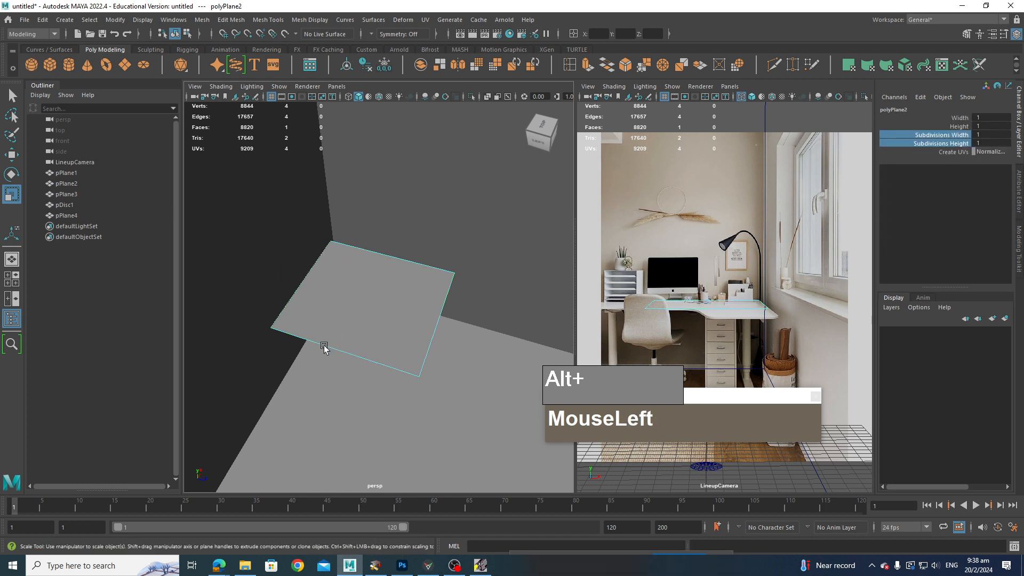
{"action": "left_click_drag", "start_coordinate": [347, 364], "coordinate": [318, 260], "text": "alt"}
{"action": "key", "text": "w"}
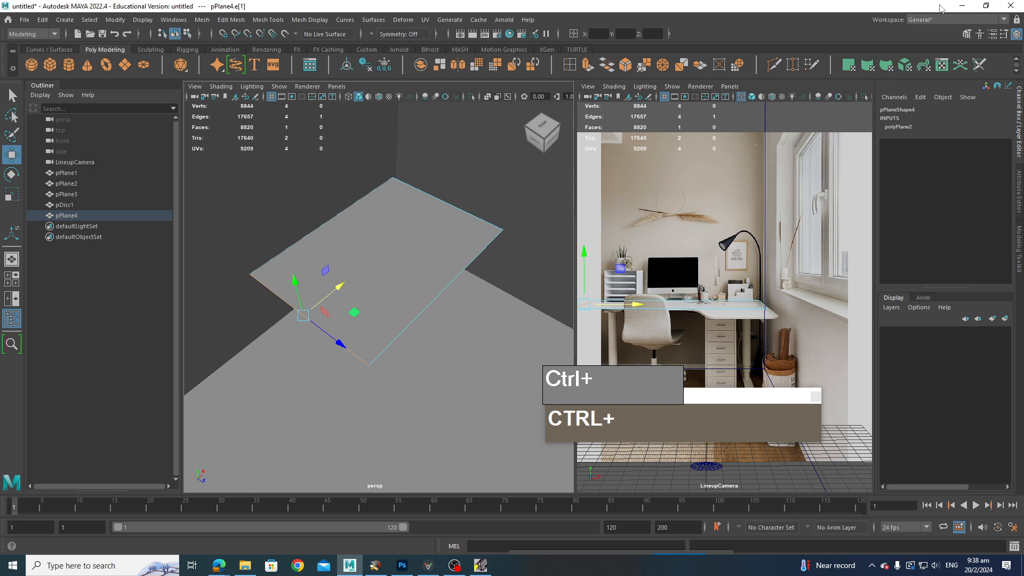
{"action": "left_click", "coordinate": [961, 6]}
{"action": "left_click", "coordinate": [961, 8]}
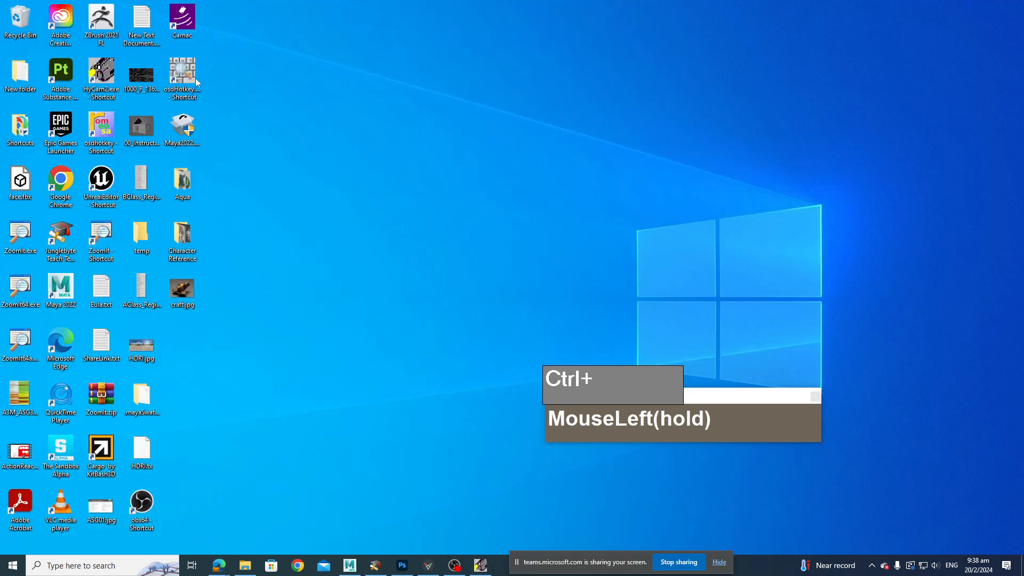
{"action": "double_click", "coordinate": [101, 238]}
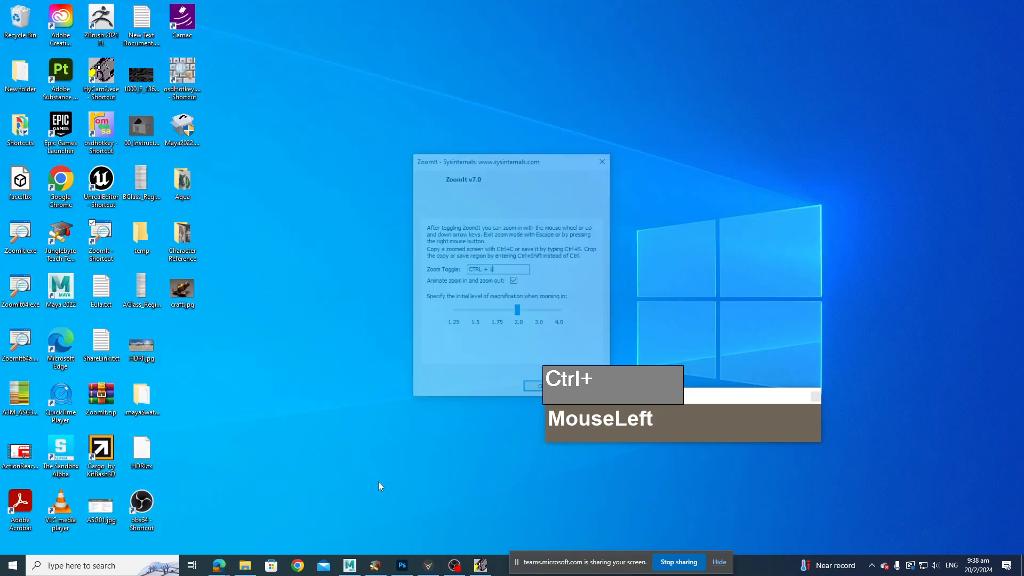
{"action": "left_click", "coordinate": [350, 566]}
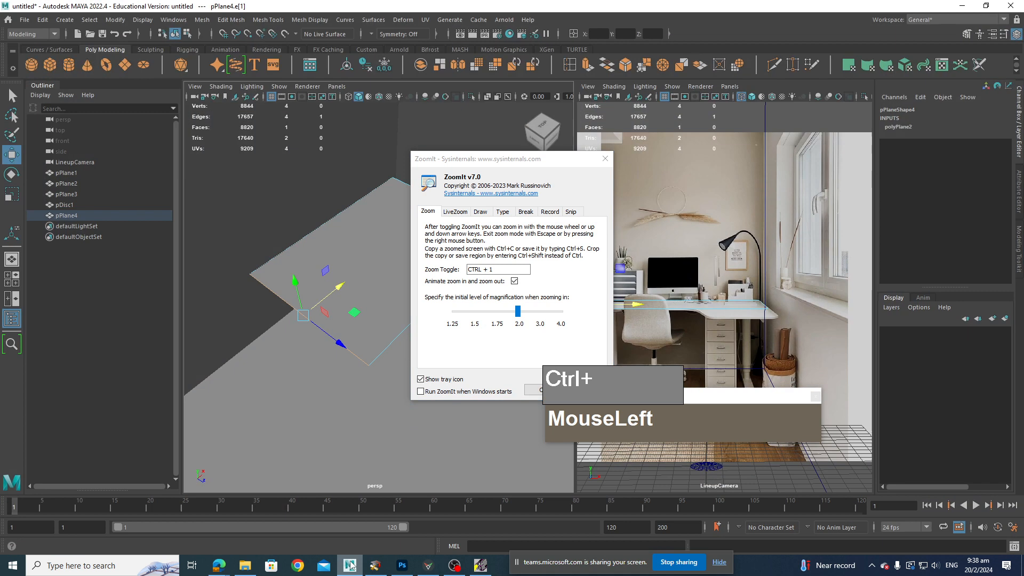
{"action": "left_click_drag", "start_coordinate": [562, 160], "coordinate": [833, 553]}
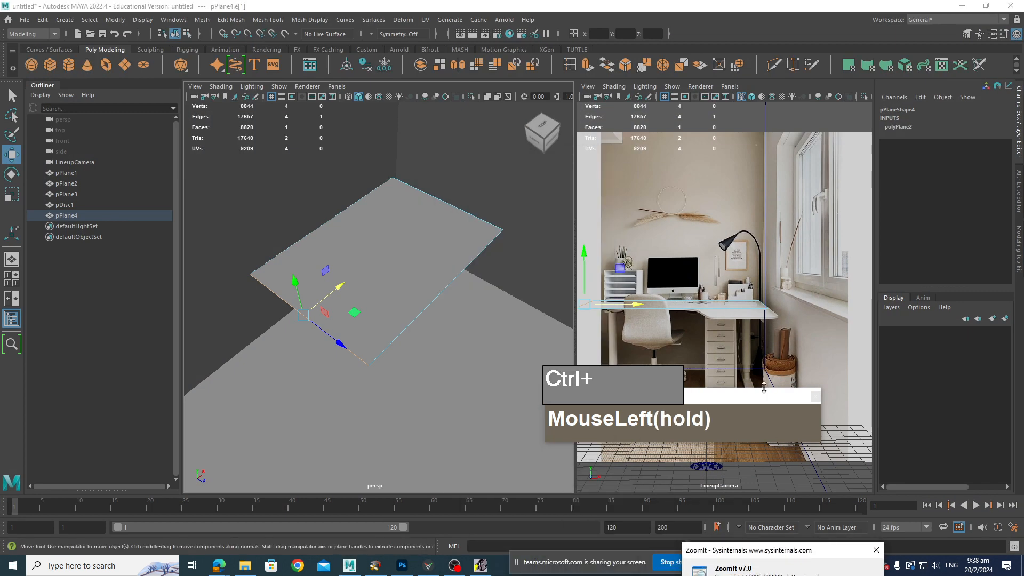
{"action": "key", "text": "ctrl+1"}
{"action": "left_click", "coordinate": [725, 331]}
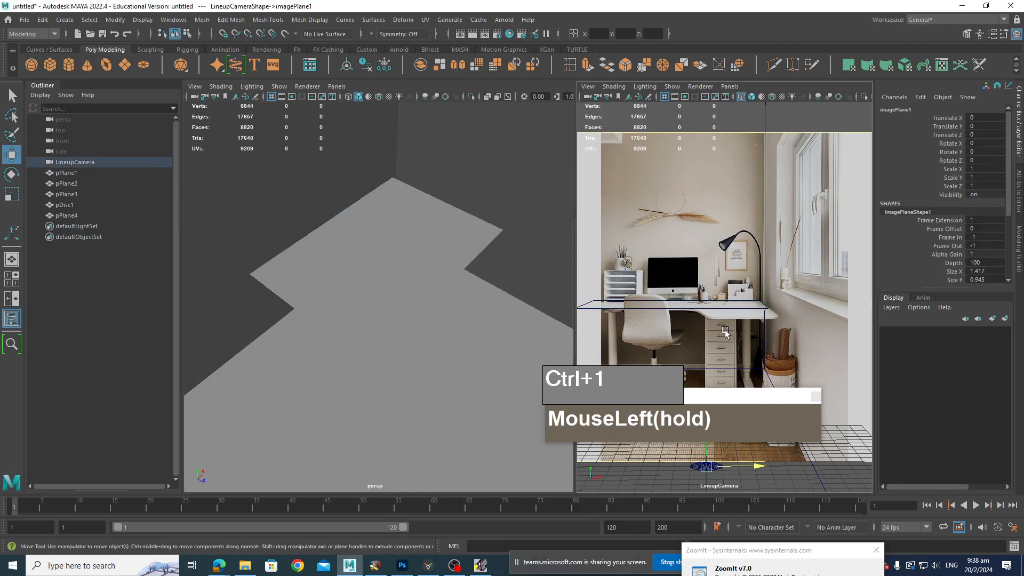
{"action": "key", "text": "ctrl+1"}
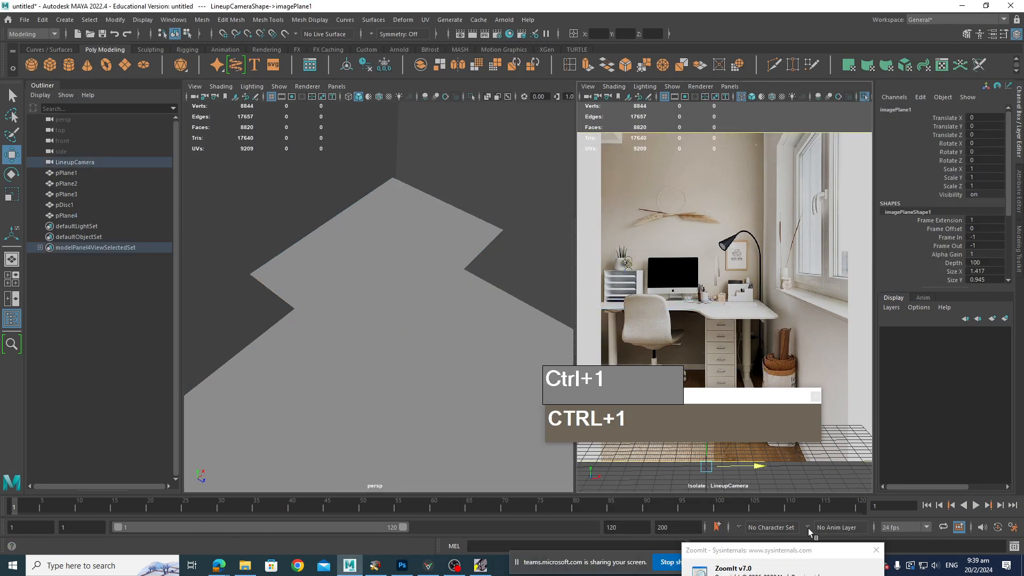
{"action": "left_click_drag", "start_coordinate": [814, 550], "coordinate": [711, 291]}
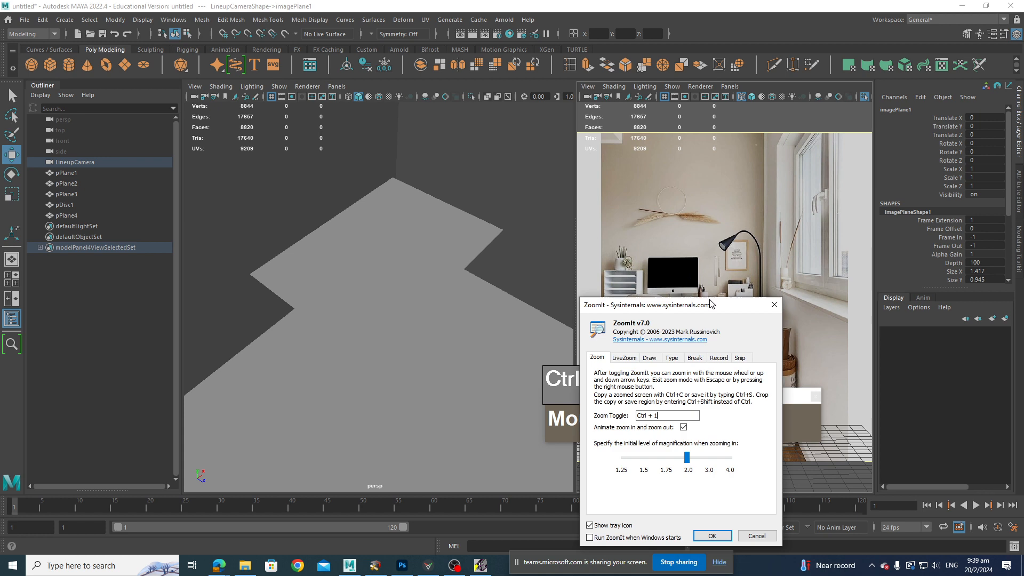
{"action": "left_click", "coordinate": [713, 523]}
{"action": "left_click", "coordinate": [872, 565]}
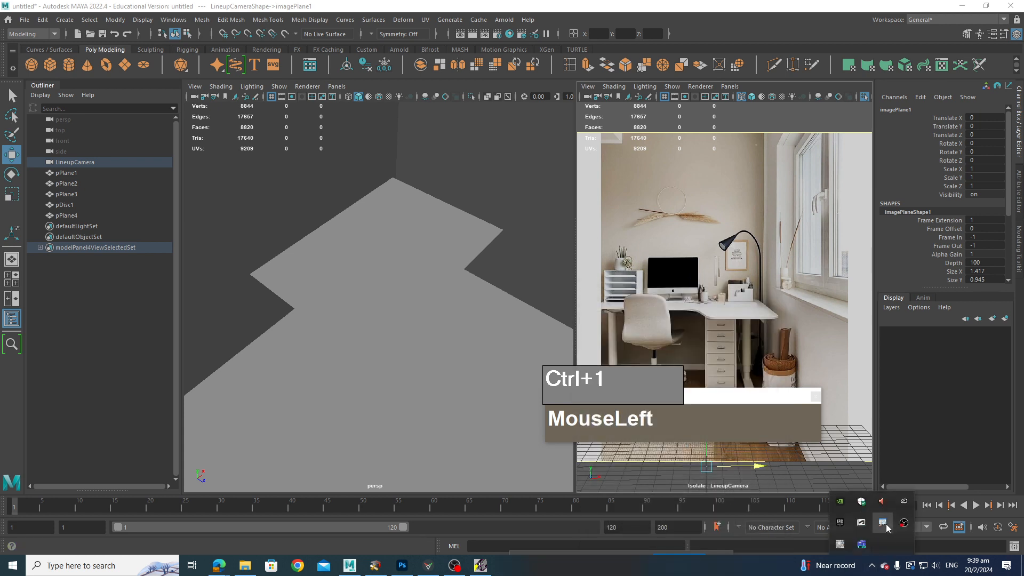
{"action": "right_click", "coordinate": [886, 528]}
{"action": "left_click", "coordinate": [901, 516]}
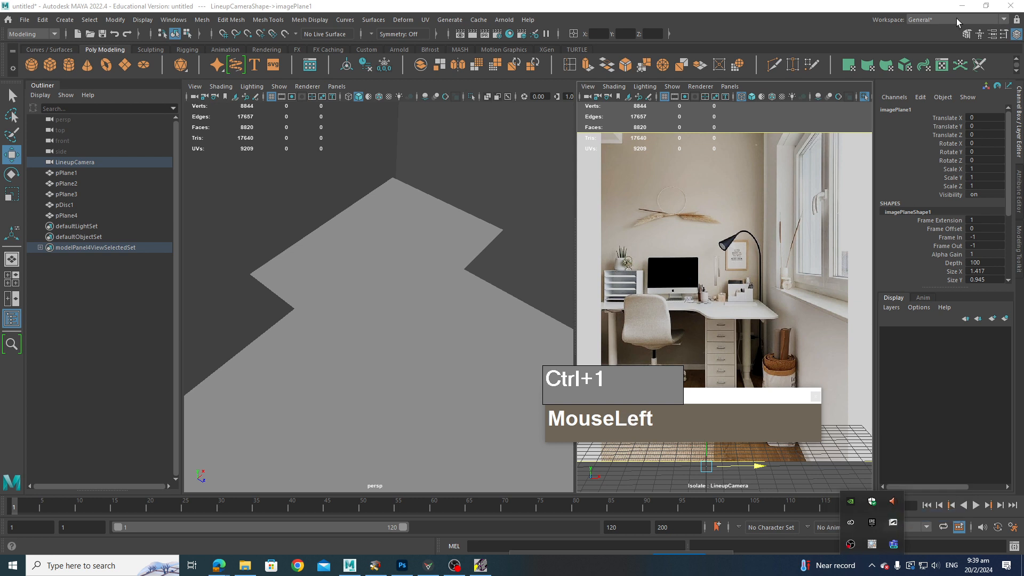
{"action": "left_click", "coordinate": [974, 6]}
{"action": "left_click", "coordinate": [105, 244]}
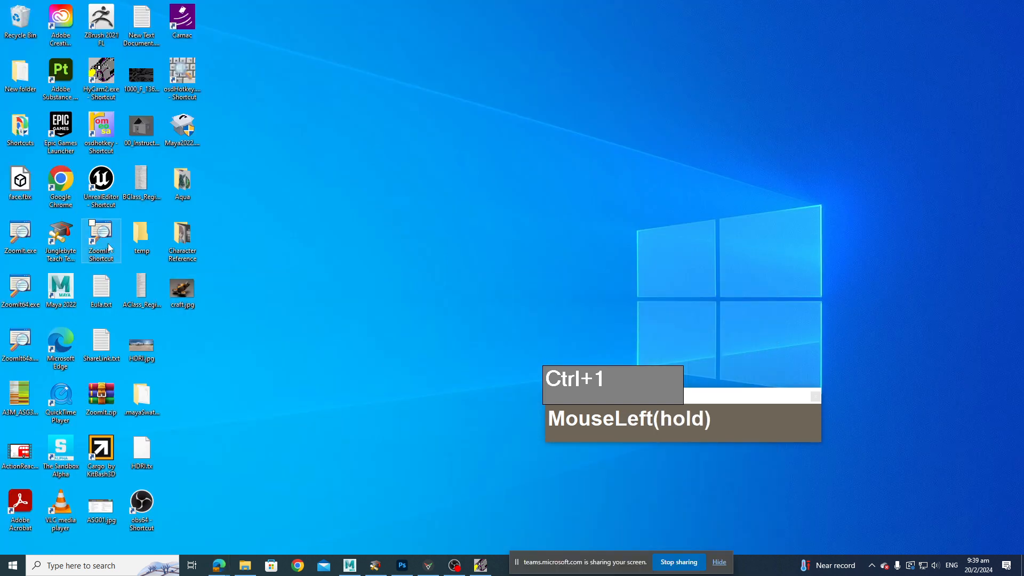
{"action": "double_click", "coordinate": [105, 243]}
{"action": "left_click", "coordinate": [349, 566]}
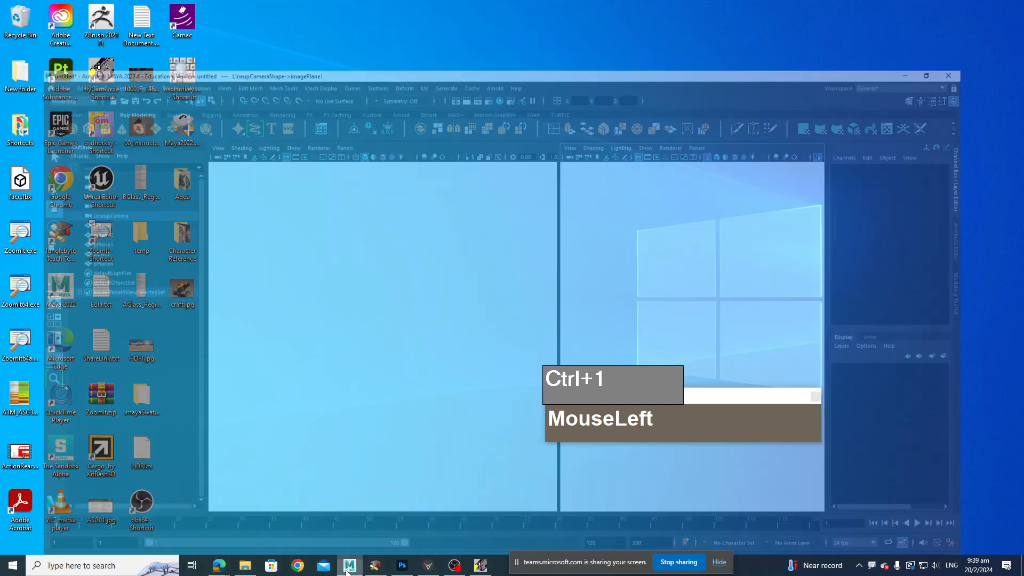
{"action": "key", "text": "ctrl+1"}
{"action": "scroll", "coordinate": [636, 353], "scroll_direction": "up", "scroll_amount": 2}
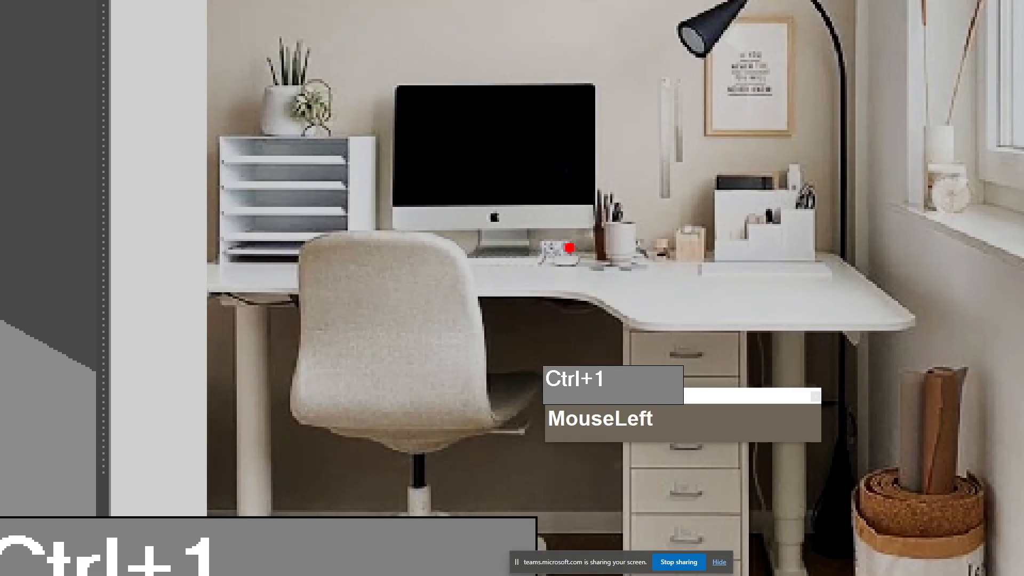
{"action": "mouse_move", "coordinate": [566, 247]}
{"action": "left_mouse_down"}
{"action": "mouse_move", "coordinate": [714, 247]}
{"action": "mouse_move", "coordinate": [869, 273]}
{"action": "mouse_move", "coordinate": [917, 326]}
{"action": "mouse_move", "coordinate": [685, 351]}
{"action": "mouse_move", "coordinate": [593, 302]}
{"action": "left_mouse_up"}
{"action": "left_click_drag", "start_coordinate": [592, 254], "coordinate": [589, 247]}
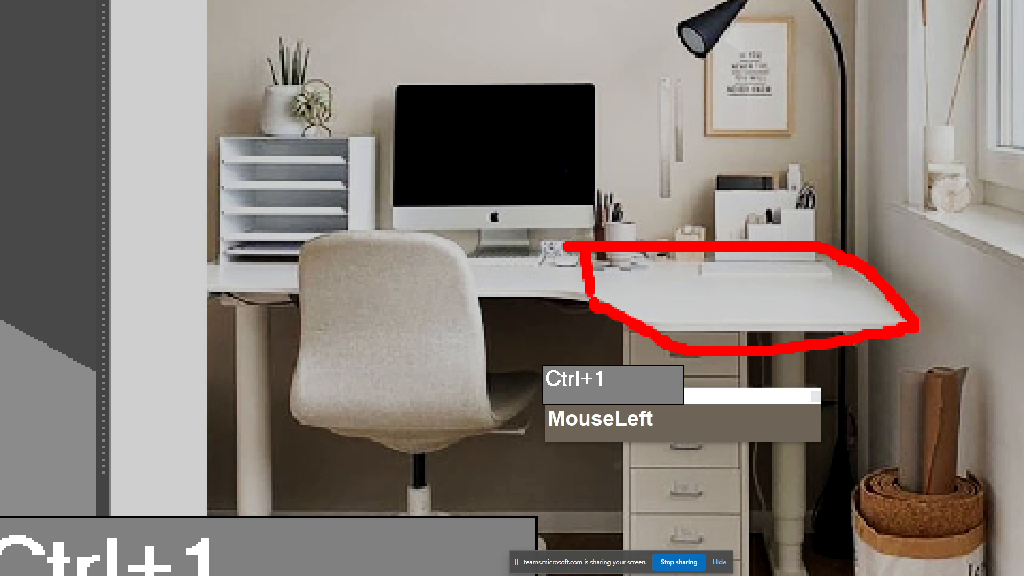
{"action": "key", "text": "Escape"}
Step: Try to reposition the plane in the perspective view, then undo the move
{"action": "left_click", "coordinate": [444, 247]}
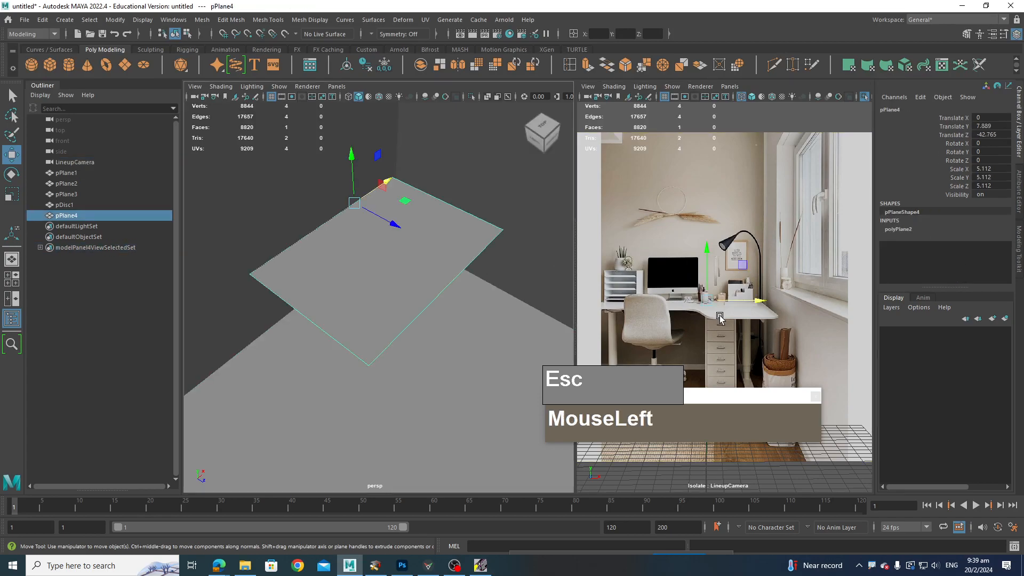
{"action": "left_click", "coordinate": [677, 269]}
{"action": "left_click", "coordinate": [457, 260]}
{"action": "key", "text": "alt+5"}
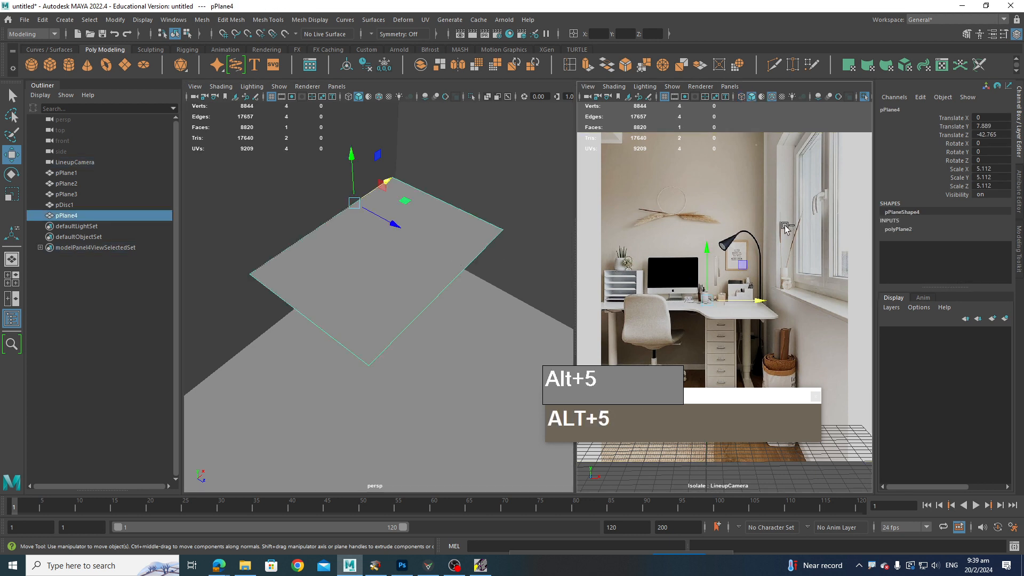
{"action": "left_click", "coordinate": [751, 238]}
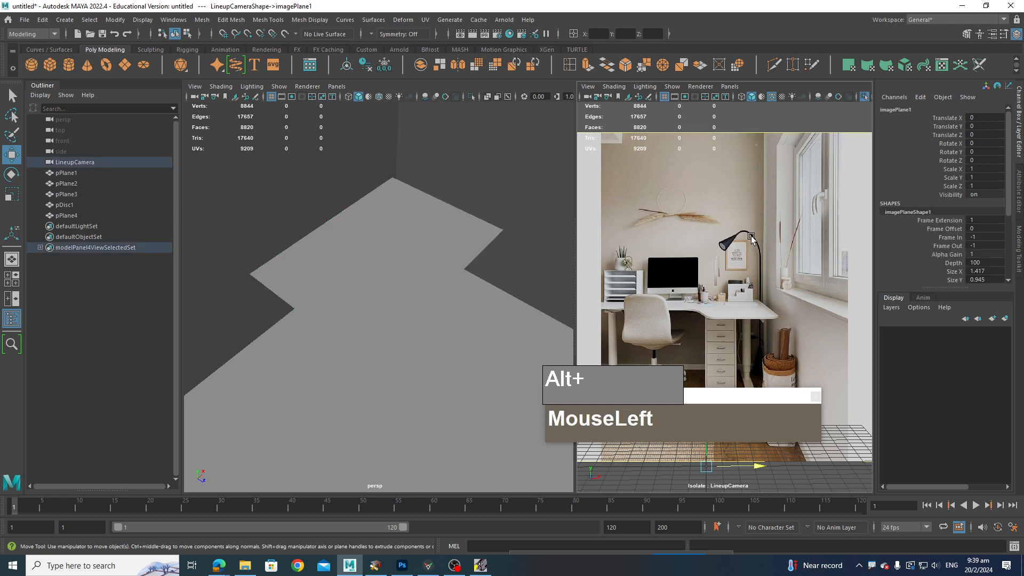
{"action": "left_click", "coordinate": [432, 257]}
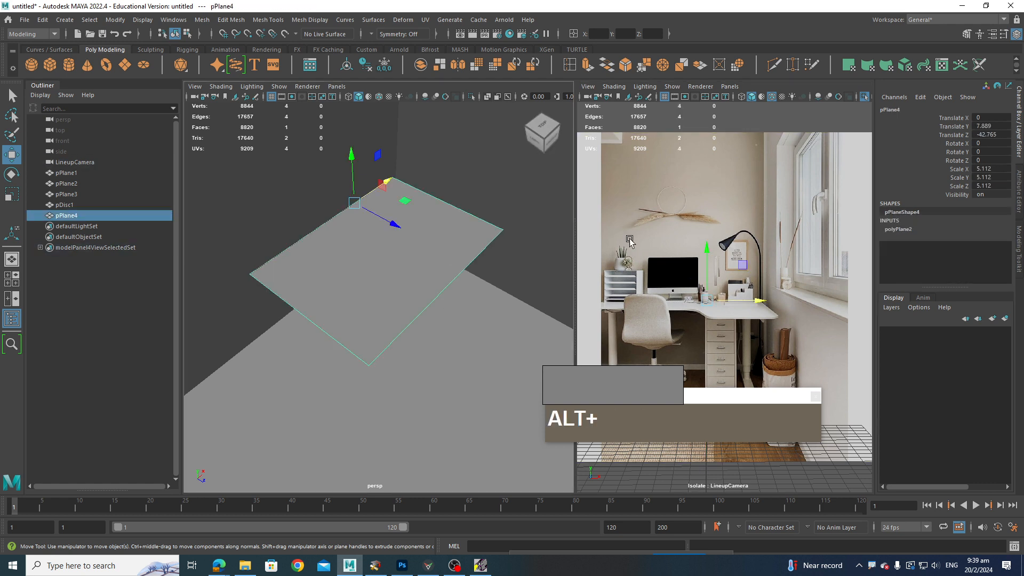
{"action": "key", "text": "alt+4"}
{"action": "key", "text": "alt+4"}
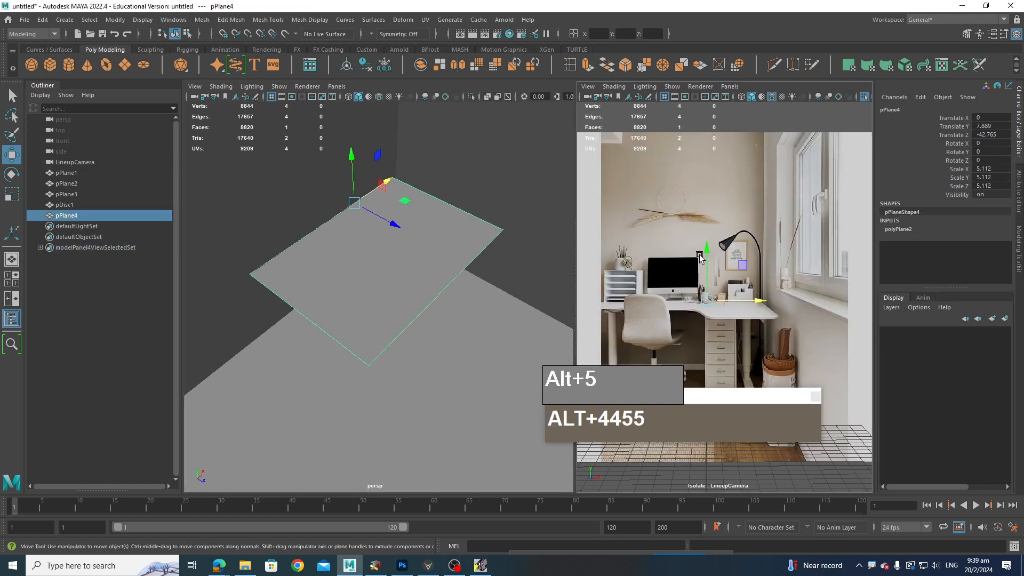
{"action": "left_click", "coordinate": [451, 275]}
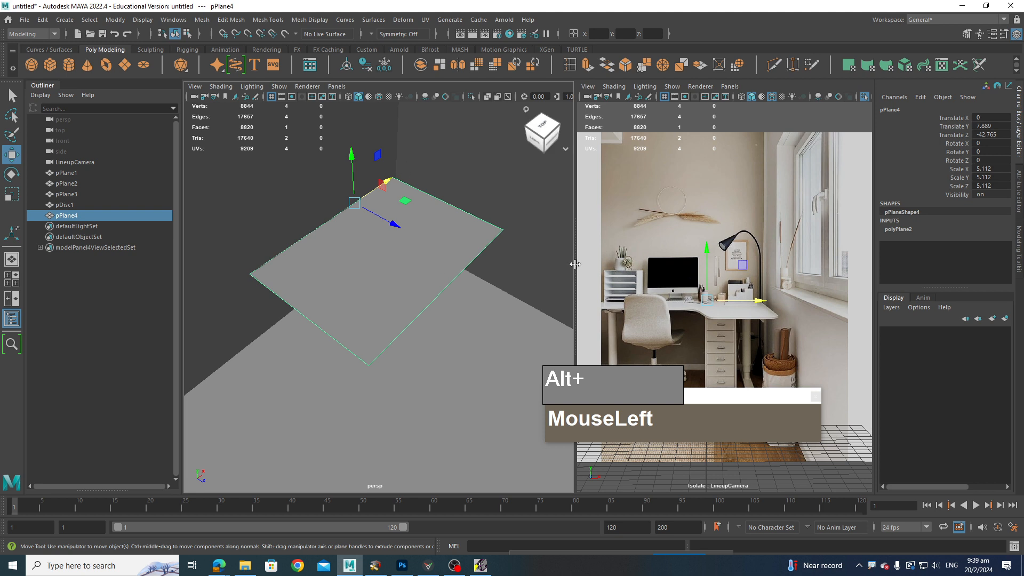
{"action": "scroll", "coordinate": [461, 272], "scroll_direction": "down", "scroll_amount": 2}
{"action": "scroll", "coordinate": [437, 270], "scroll_direction": "up", "scroll_amount": 4}
{"action": "left_click_drag", "start_coordinate": [378, 176], "coordinate": [394, 264]}
{"action": "key", "text": "ctrl+z"}
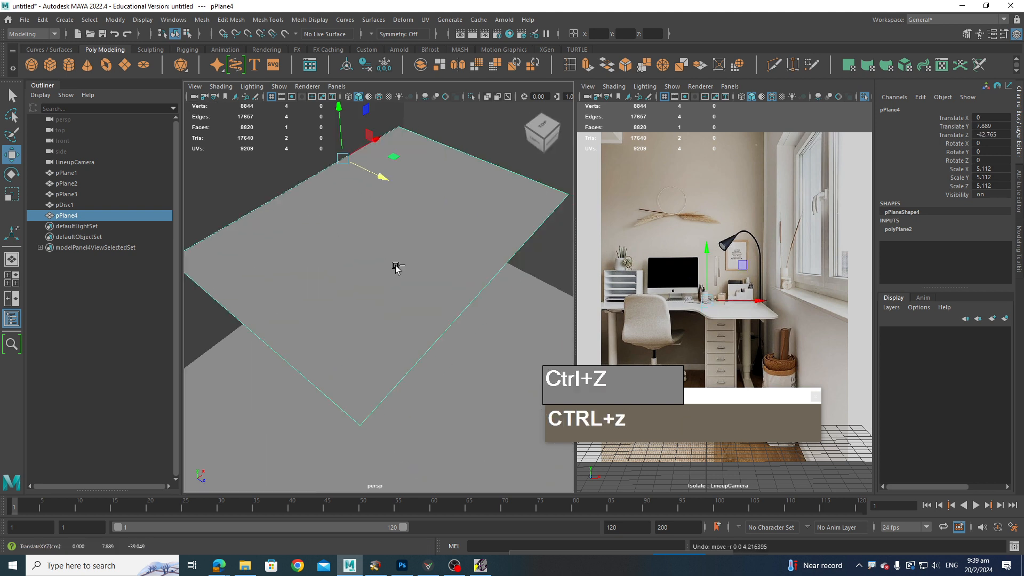
Step: Try deleting the camera's image plane, then undo the deletion
{"action": "left_click", "coordinate": [685, 207]}
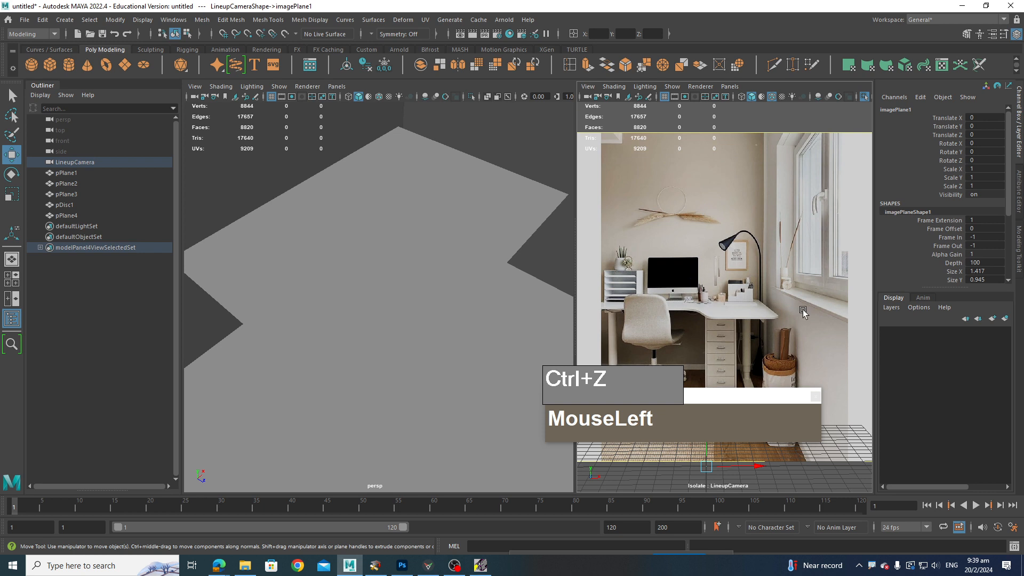
{"action": "left_click", "coordinate": [989, 262]}
{"action": "key", "text": "Delete"}
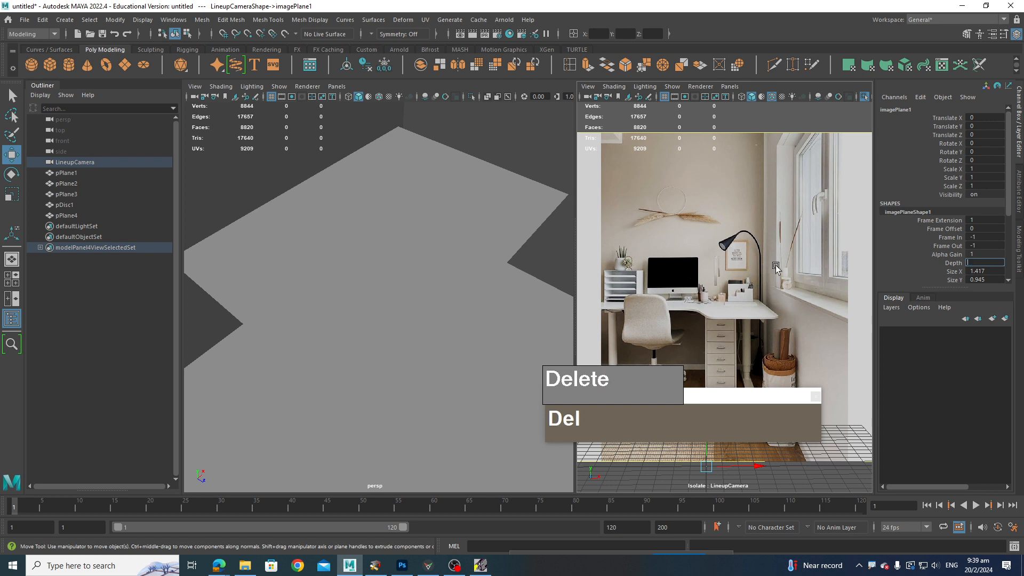
{"action": "left_click", "coordinate": [779, 269]}
{"action": "key", "text": "Delete"}
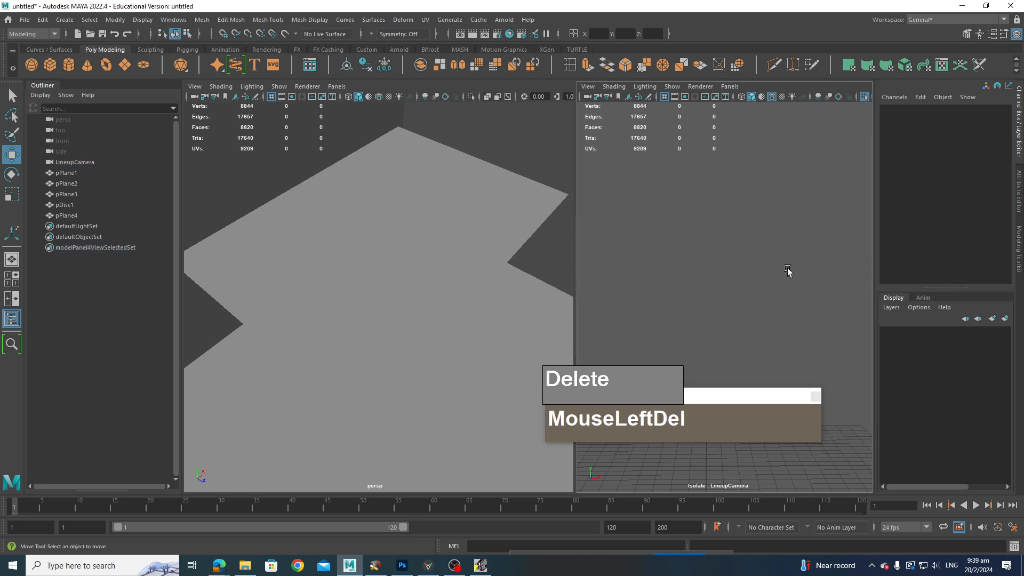
{"action": "key", "text": "ctrl+z"}
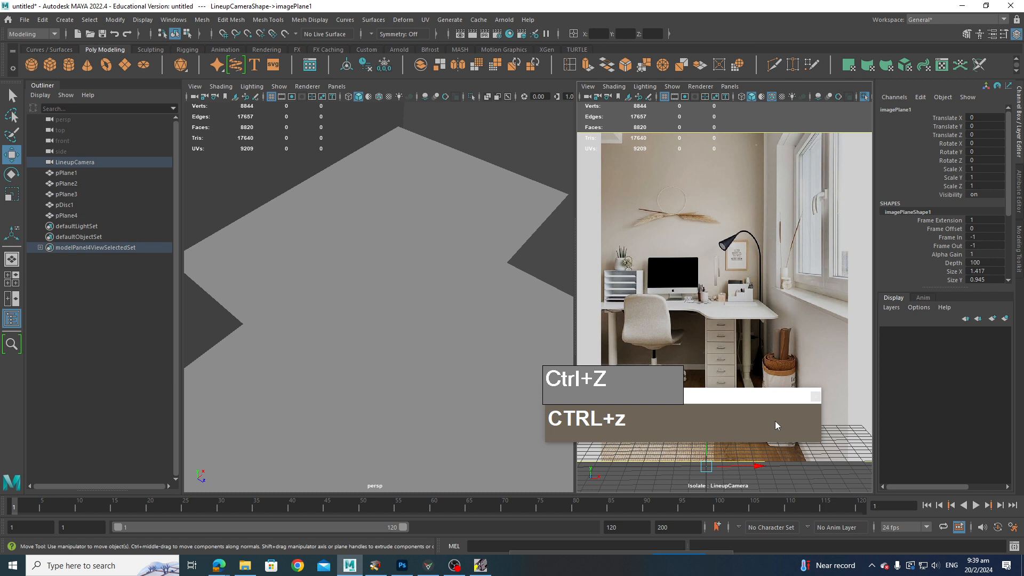
Step: Undo a trial raise of the plane together with the recent selection and isolate-view changes
{"action": "left_click", "coordinate": [453, 267]}
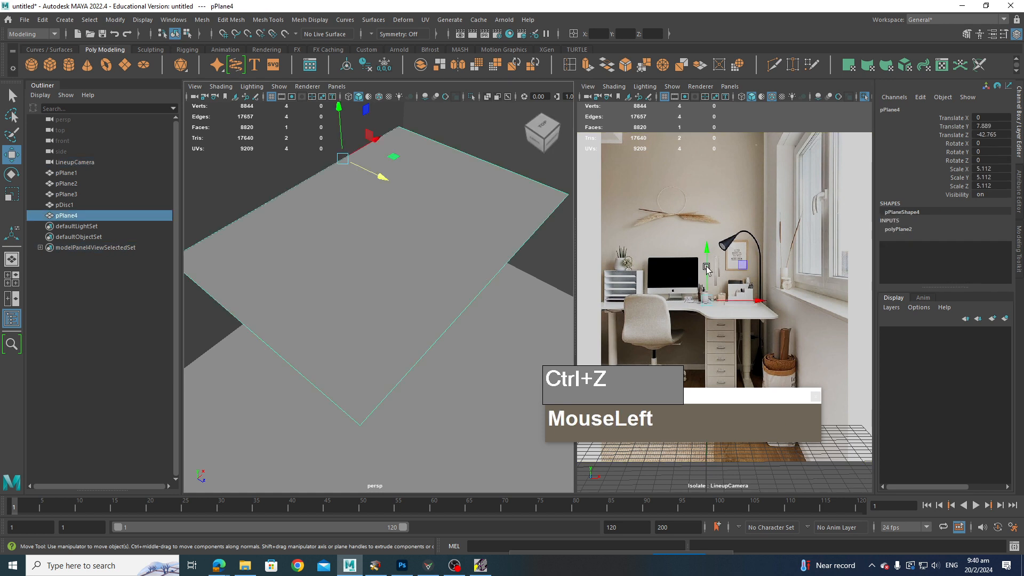
{"action": "left_click_drag", "start_coordinate": [707, 269], "coordinate": [705, 260]}
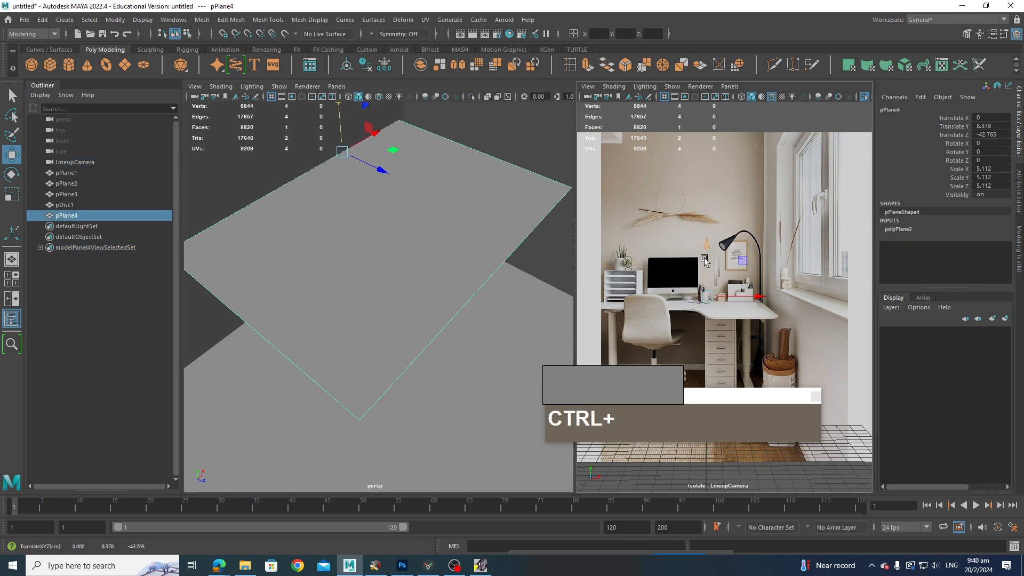
{"action": "key", "text": "ctrl+z"}
{"action": "key", "text": "ctrl+z"}
{"action": "key", "text": "ctrl+z"}
{"action": "key", "text": "ctrl+z"}
{"action": "key", "text": "ctrl+z"}
{"action": "key", "text": "ctrl+z"}
{"action": "key", "text": "ctrl+z"}
{"action": "key", "text": "ctrl+z"}
{"action": "key", "text": "ctrl+z"}
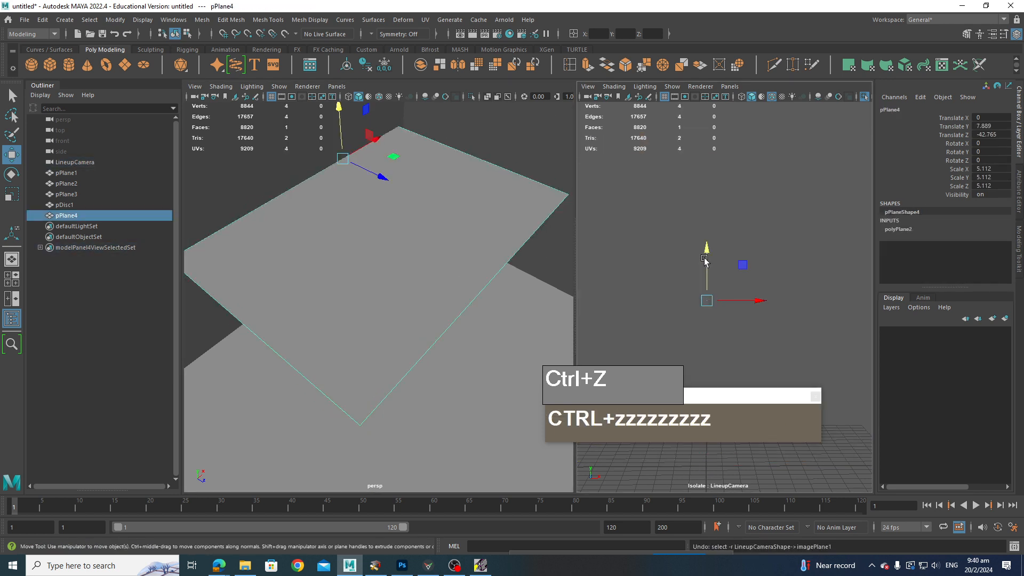
{"action": "key", "text": "ctrl+z"}
{"action": "key", "text": "ctrl+z"}
{"action": "key", "text": "ctrl+z"}
{"action": "key", "text": "ctrl+z"}
{"action": "key", "text": "ctrl+z"}
{"action": "key", "text": "ctrl+z"}
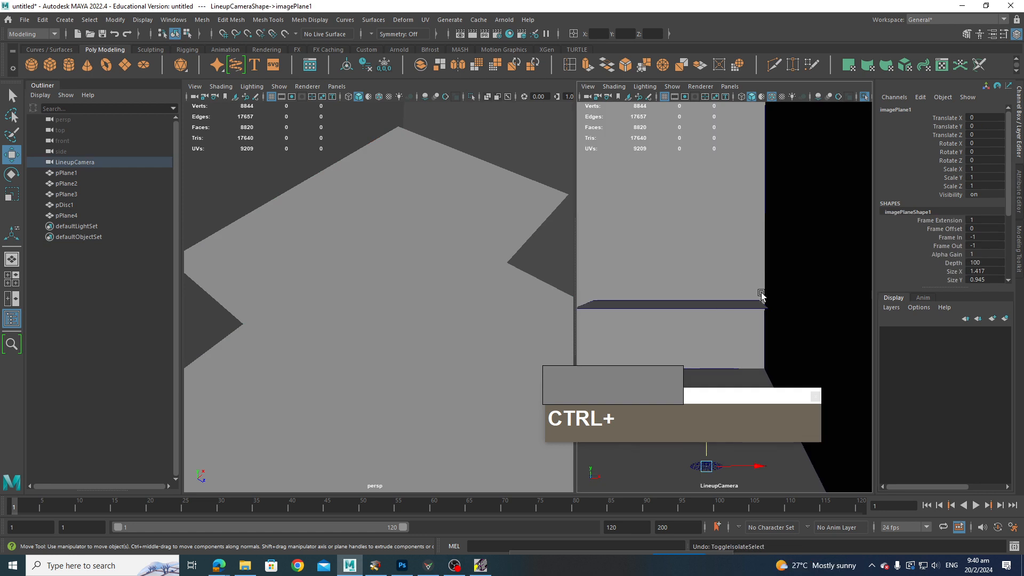
{"action": "key", "text": "ctrl+z"}
Step: Open the camera's image plane attributes and switch the camera view to wireframe display
{"action": "left_click", "coordinate": [587, 87]}
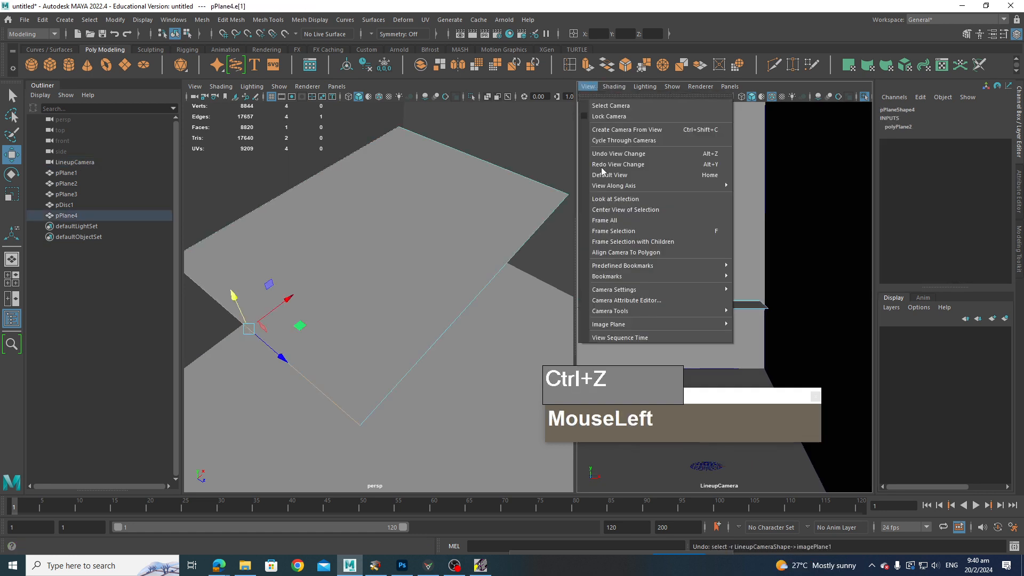
{"action": "mouse_move", "coordinate": [627, 324]}
{"action": "mouse_move", "coordinate": [774, 347]}
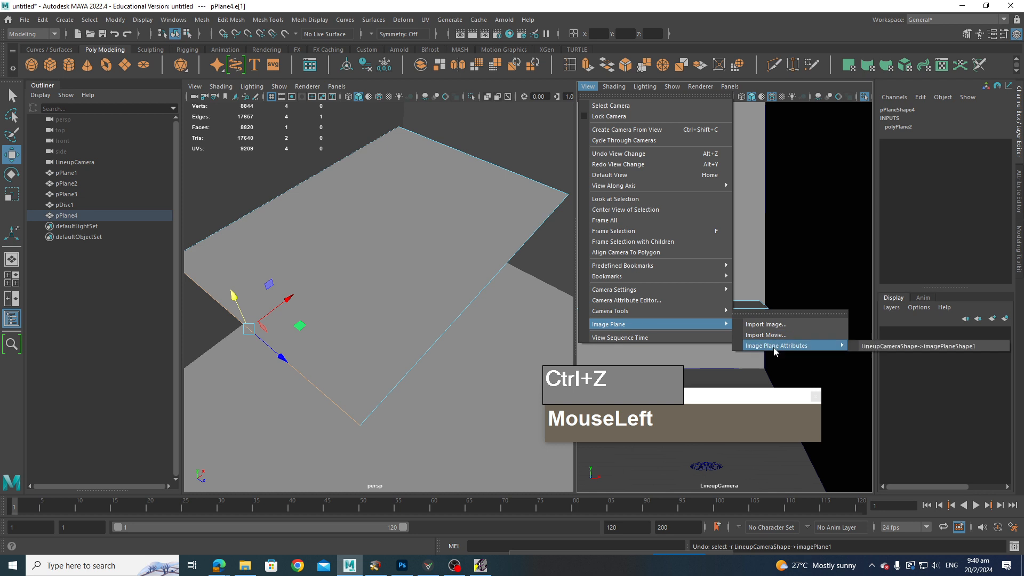
{"action": "left_click", "coordinate": [918, 346]}
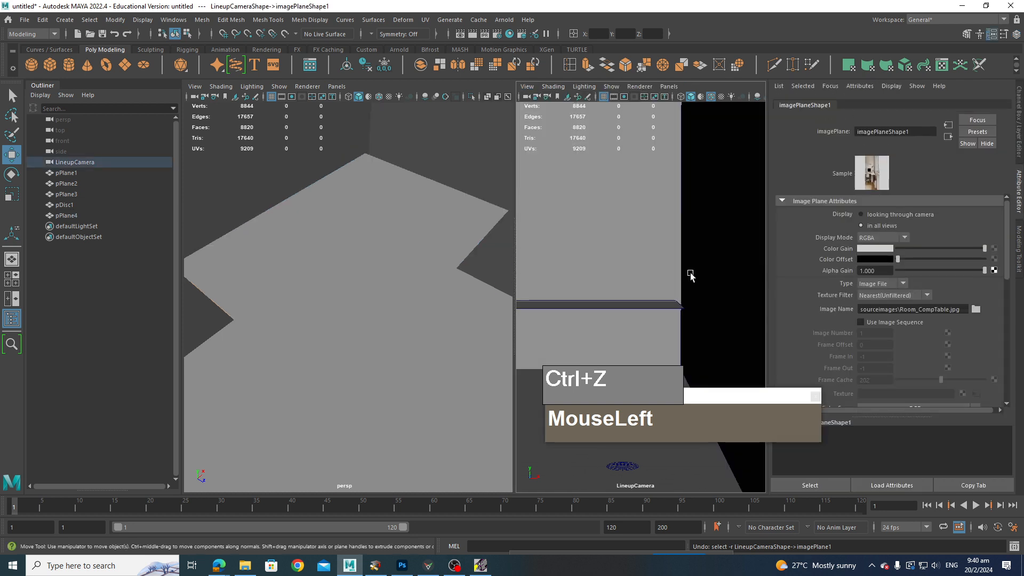
{"action": "key", "text": "4"}
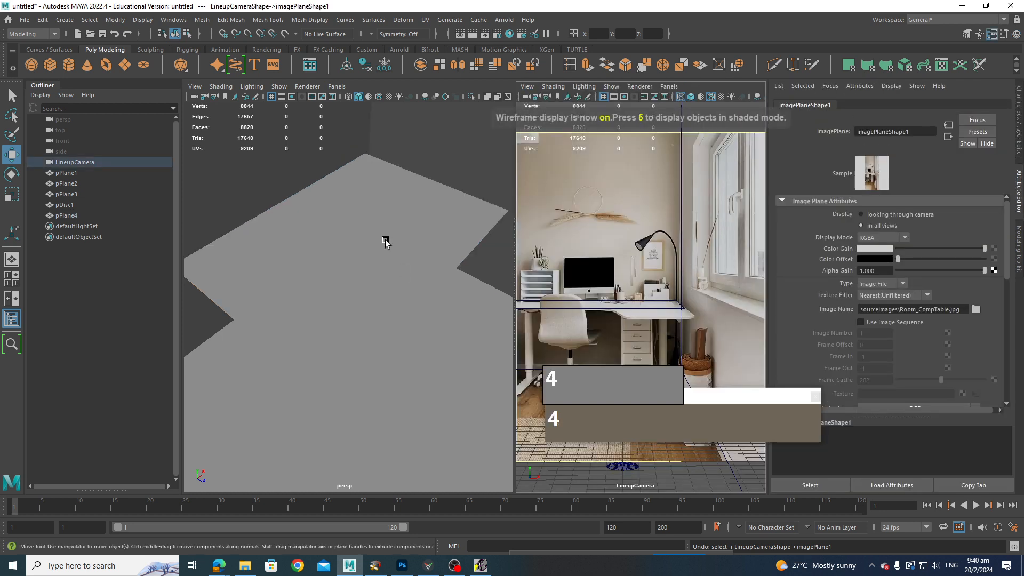
Step: Split the plane across its middle at about 49% with the Multi-Cut tool
{"action": "left_click", "coordinate": [458, 221]}
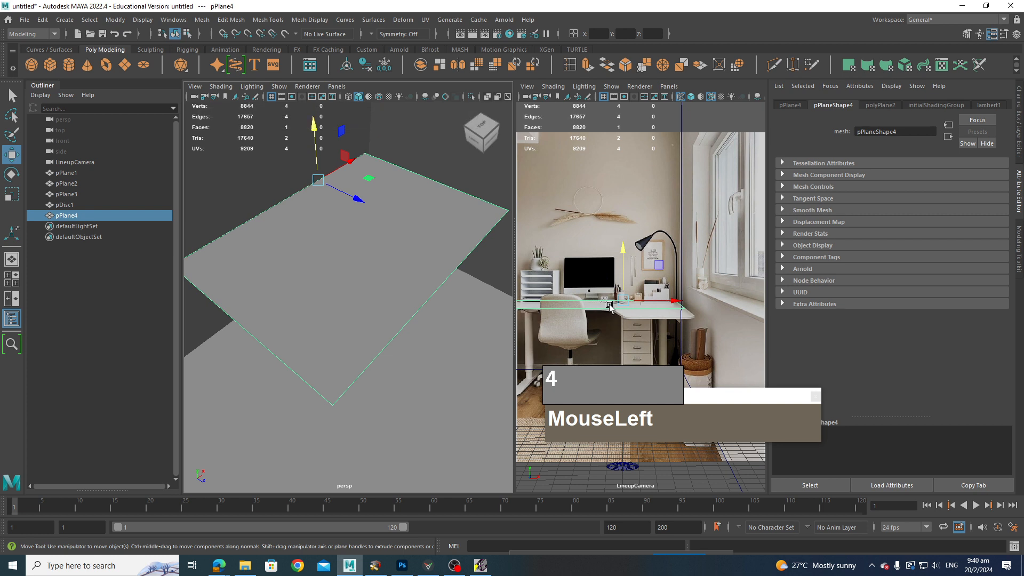
{"action": "right_click_drag", "start_coordinate": [441, 263], "coordinate": [427, 270], "text": "shift"}
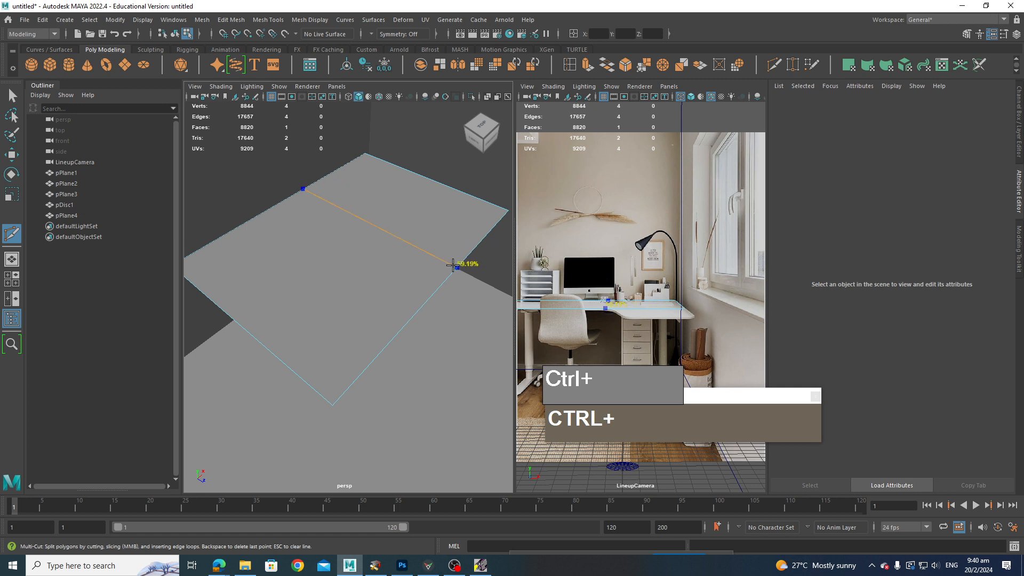
{"action": "left_click", "coordinate": [453, 265], "text": "ctrl"}
{"action": "key", "text": "q"}
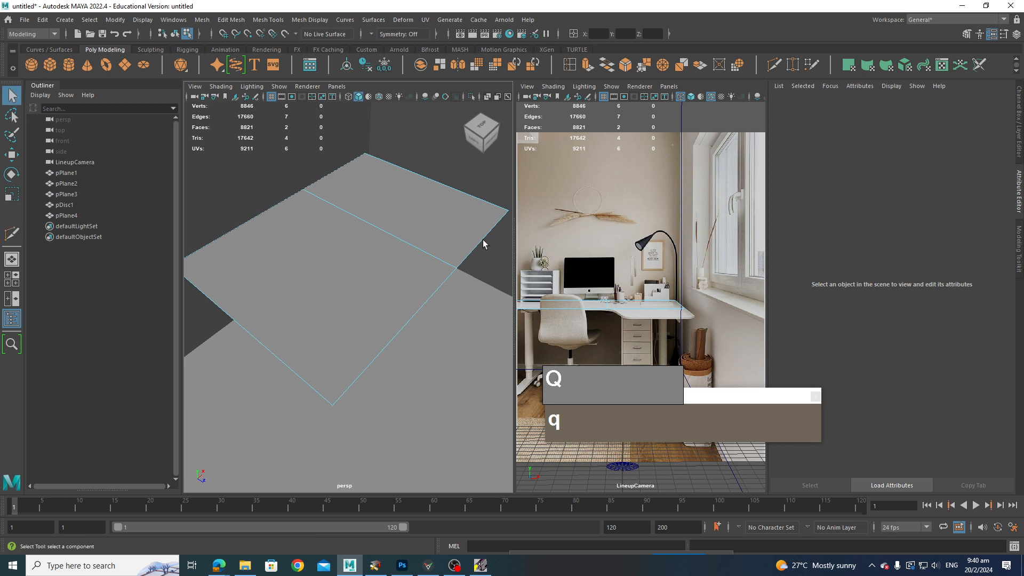
Step: Extrude the plane's end edge and pull it outward to extend the surface toward the desk's corner
{"action": "right_click_drag", "start_coordinate": [486, 241], "coordinate": [485, 270]}
{"action": "left_click", "coordinate": [481, 242]}
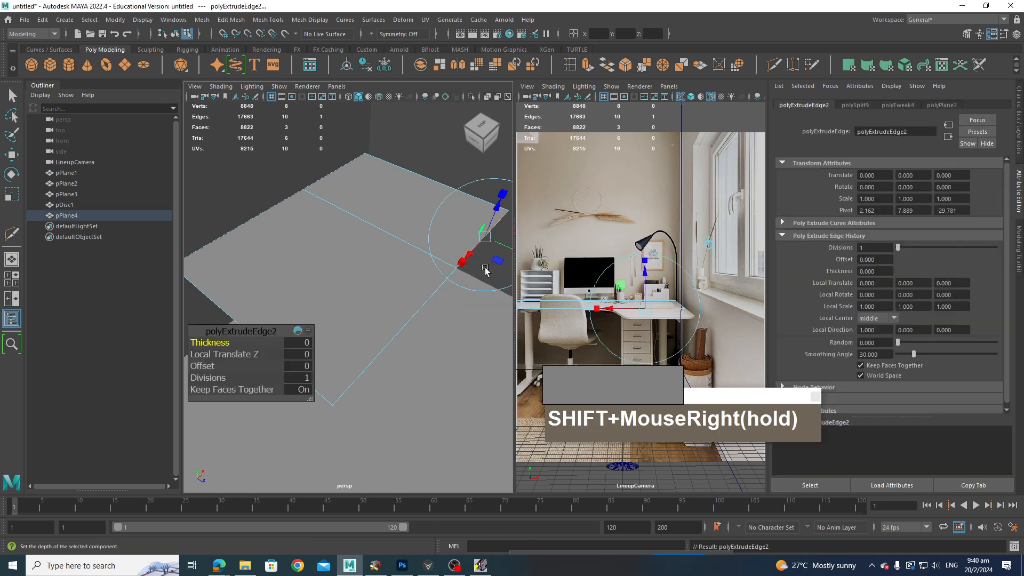
{"action": "key", "text": "w"}
{"action": "scroll", "coordinate": [463, 314], "scroll_direction": "down", "scroll_amount": 2}
{"action": "middle_click_drag", "start_coordinate": [463, 314], "coordinate": [448, 308], "text": "alt"}
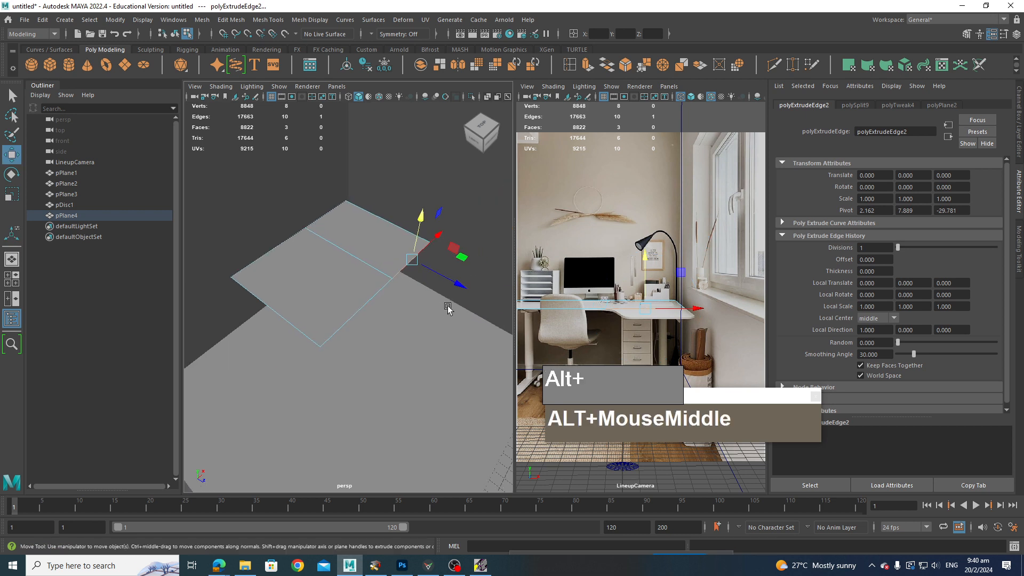
{"action": "left_click_drag", "start_coordinate": [451, 281], "coordinate": [549, 351]}
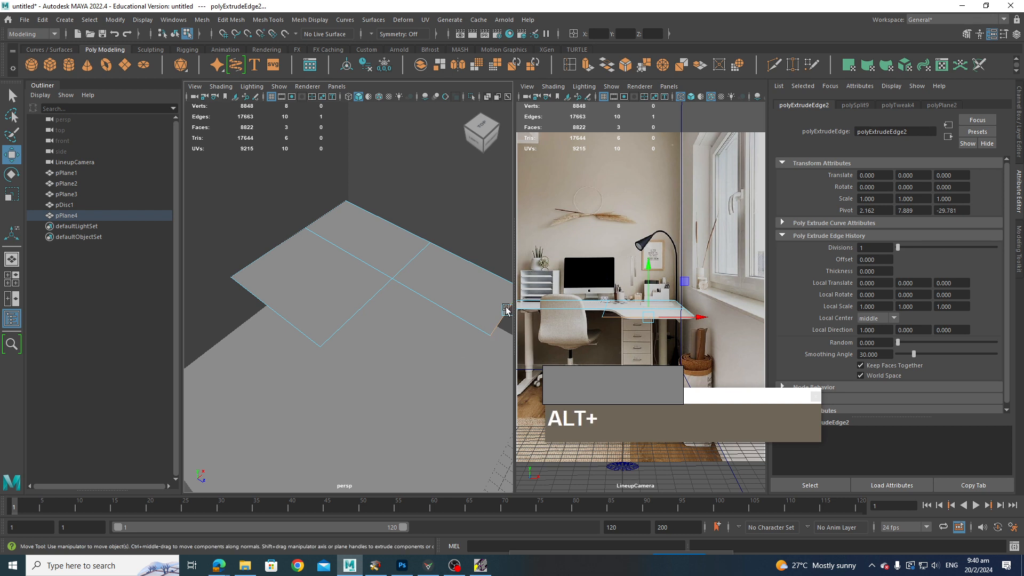
{"action": "middle_click_drag", "start_coordinate": [441, 305], "coordinate": [368, 297], "text": "alt"}
{"action": "left_click_drag", "start_coordinate": [456, 319], "coordinate": [436, 312]}
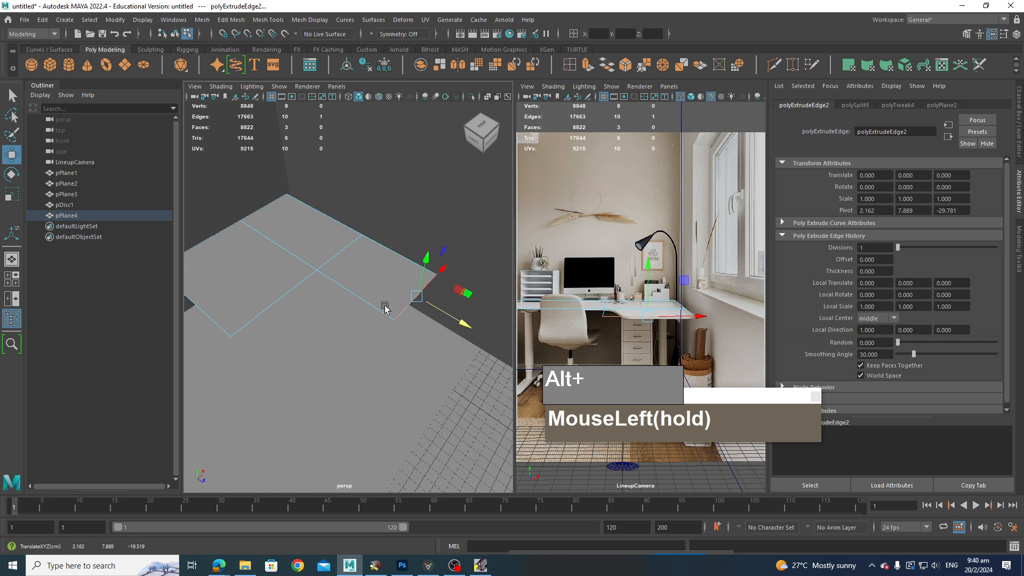
{"action": "left_click_drag", "start_coordinate": [370, 292], "coordinate": [345, 294], "text": "alt"}
{"action": "middle_click_drag", "start_coordinate": [293, 262], "coordinate": [337, 270], "text": "alt"}
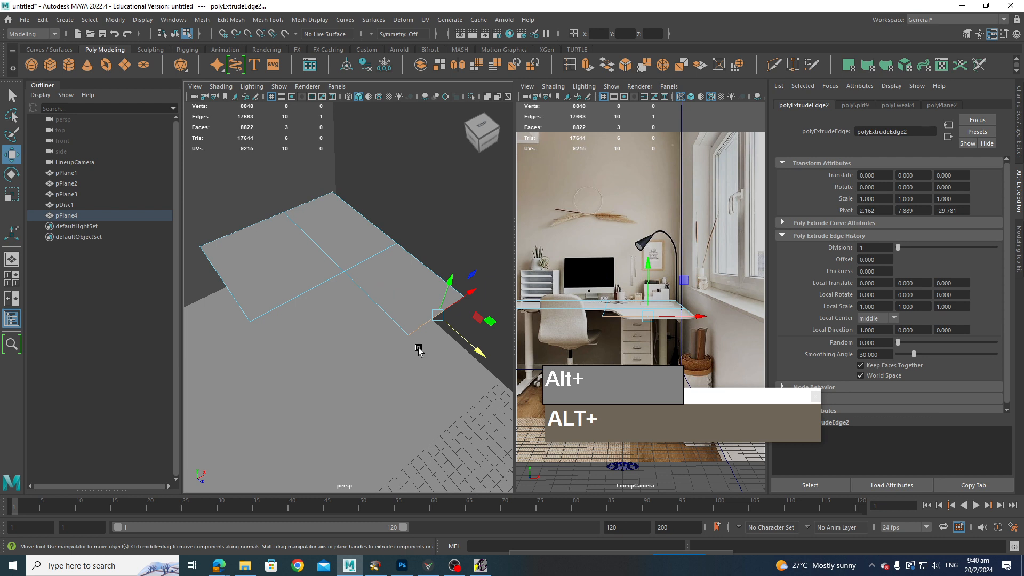
{"action": "mouse_move", "coordinate": [412, 313]}
{"action": "right_mouse_down"}
{"action": "mouse_move", "coordinate": [389, 297]}
{"action": "mouse_move", "coordinate": [395, 315]}
{"action": "right_mouse_up"}
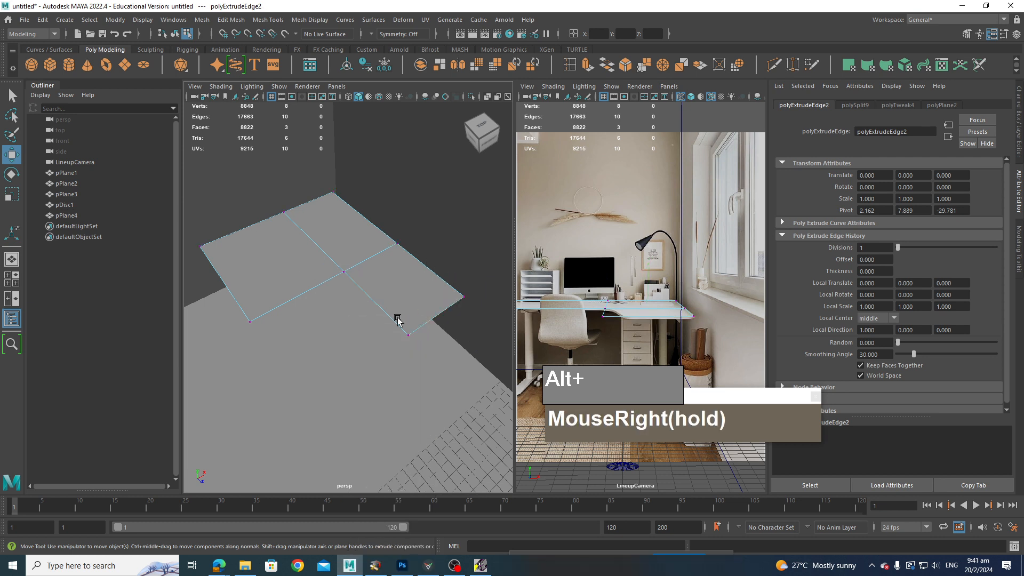
Step: Move the extension's outer corner vertex so it lines up with the desk's outer edge
{"action": "left_click", "coordinate": [407, 335]}
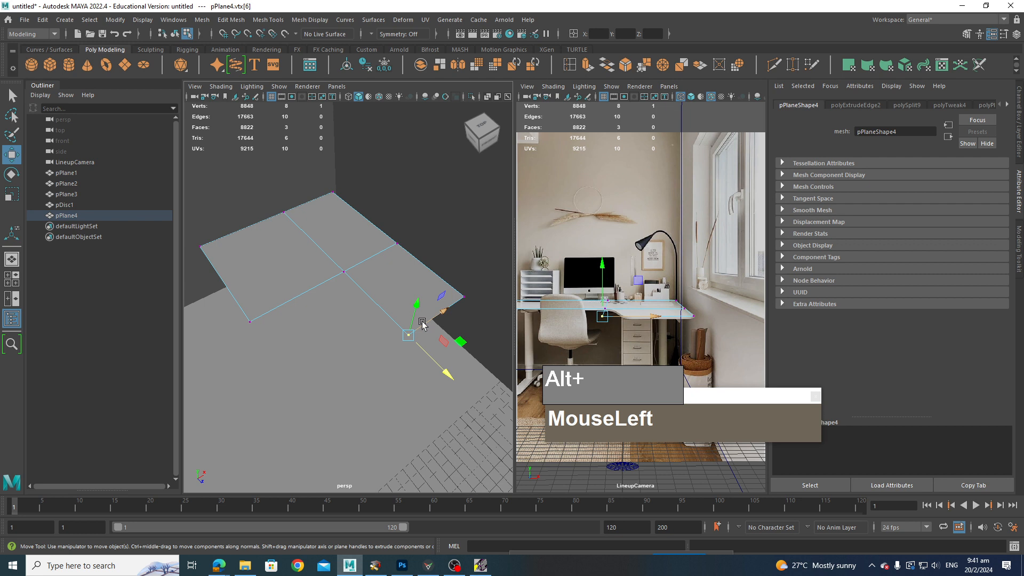
{"action": "left_click_drag", "start_coordinate": [421, 323], "coordinate": [435, 319], "text": "ctrl+shift"}
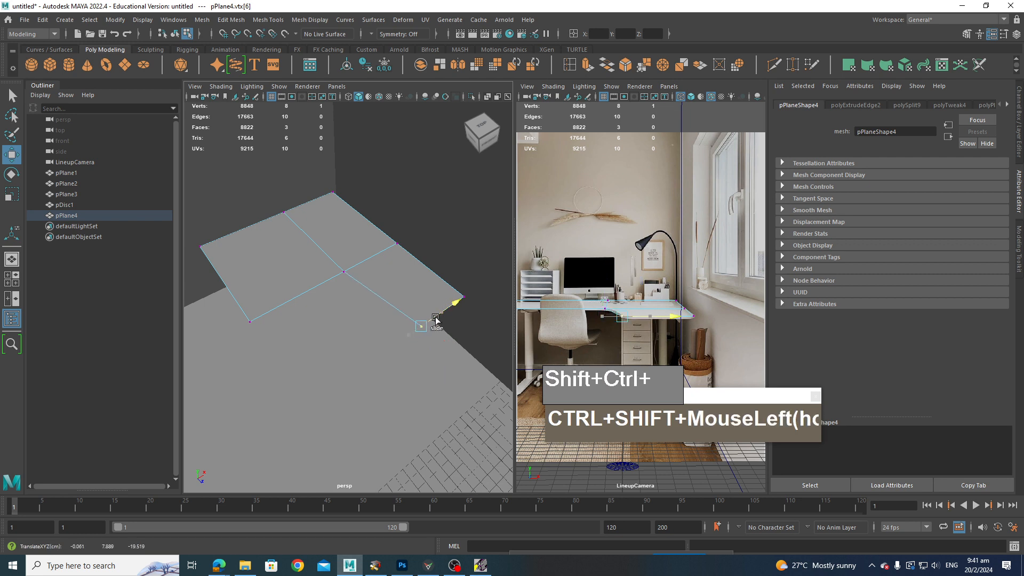
{"action": "left_click", "coordinate": [519, 325]}
{"action": "right_click_drag", "start_coordinate": [343, 227], "coordinate": [370, 214]}
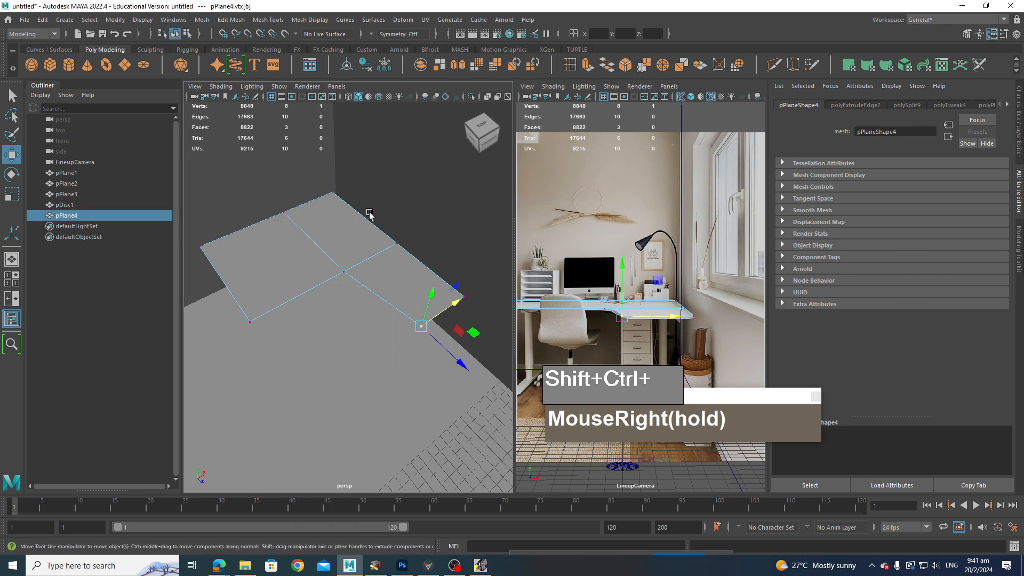
{"action": "left_click_drag", "start_coordinate": [368, 277], "coordinate": [357, 256], "text": "alt"}
{"action": "right_click_drag", "start_coordinate": [356, 255], "coordinate": [362, 287]}
Step: Try extruding the three desk faces for thickness with smooth preview, and undo the extrusion
{"action": "left_click", "coordinate": [300, 284]}
{"action": "left_click", "coordinate": [352, 262], "text": "shift"}
{"action": "left_click", "coordinate": [395, 291], "text": "shift"}
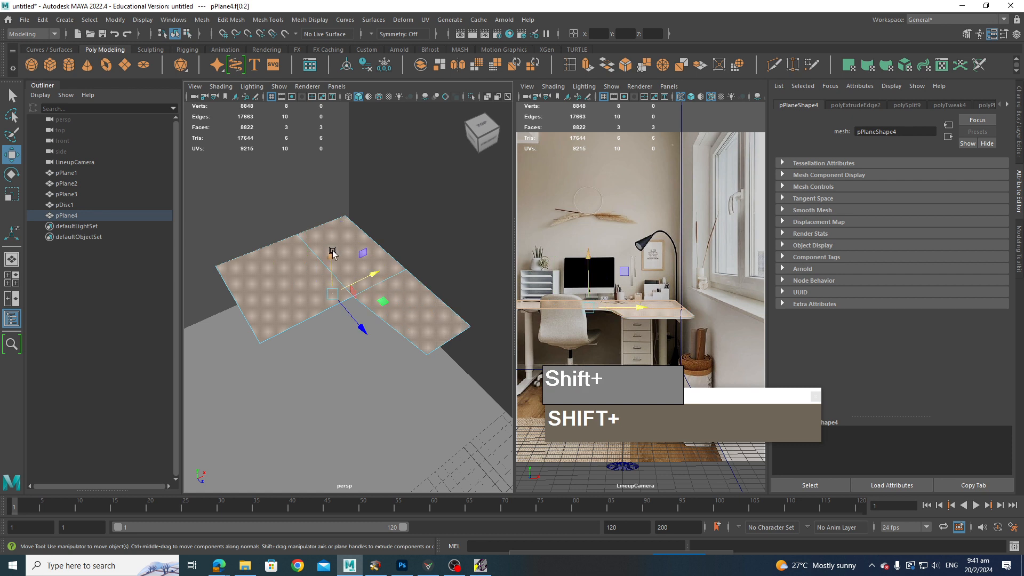
{"action": "left_click_drag", "start_coordinate": [332, 251], "coordinate": [385, 348], "text": "shift"}
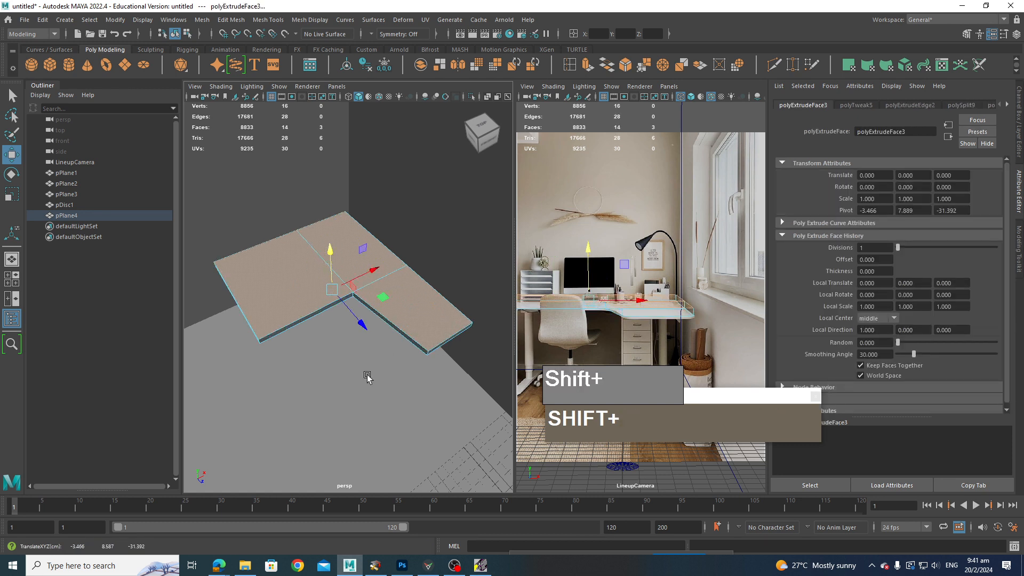
{"action": "key", "text": "3"}
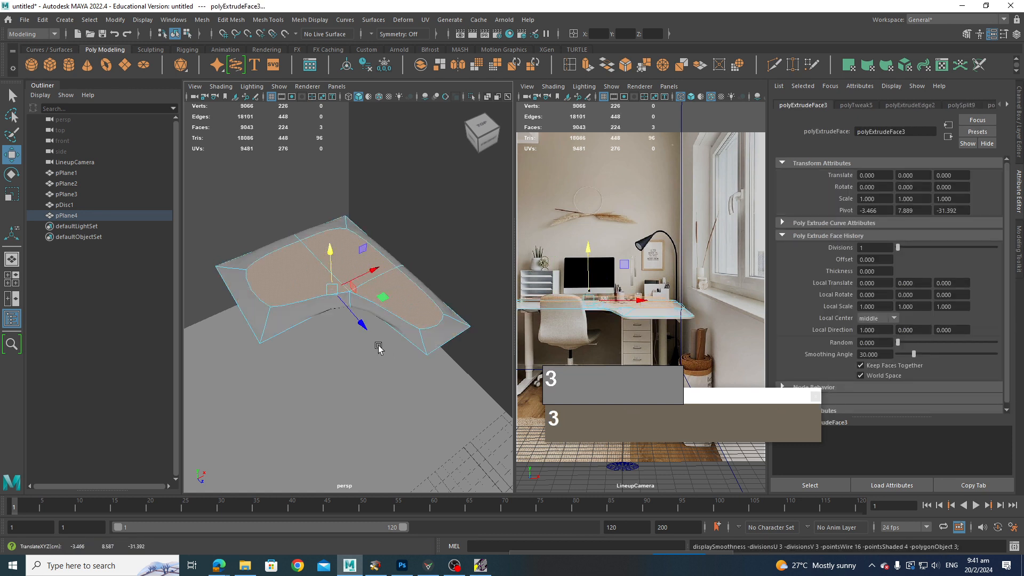
{"action": "key", "text": "ctrl+z"}
{"action": "left_click", "coordinate": [395, 309]}
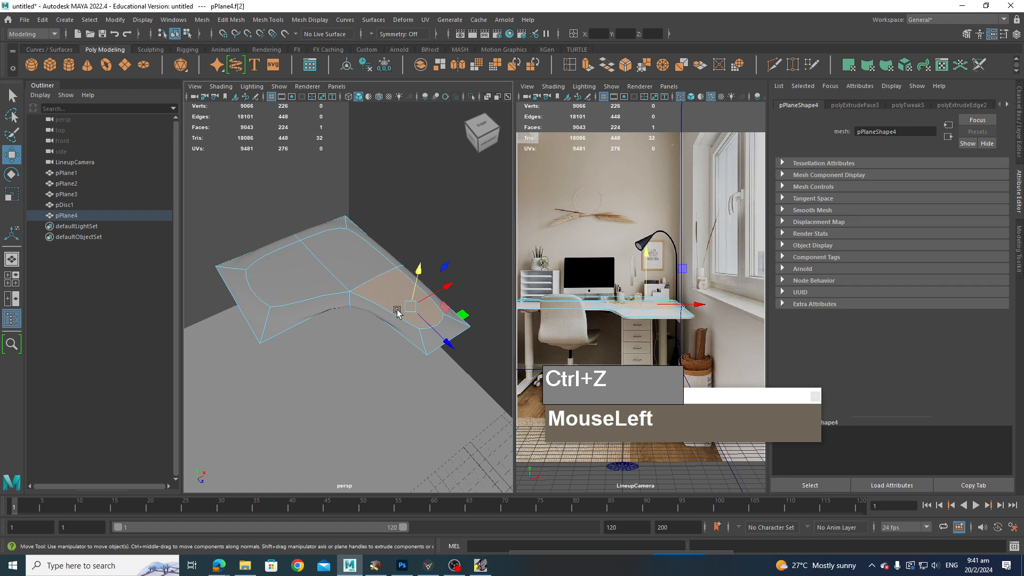
{"action": "key", "text": "ctrl+z"}
{"action": "key", "text": "ctrl+z"}
{"action": "key", "text": "ctrl+z"}
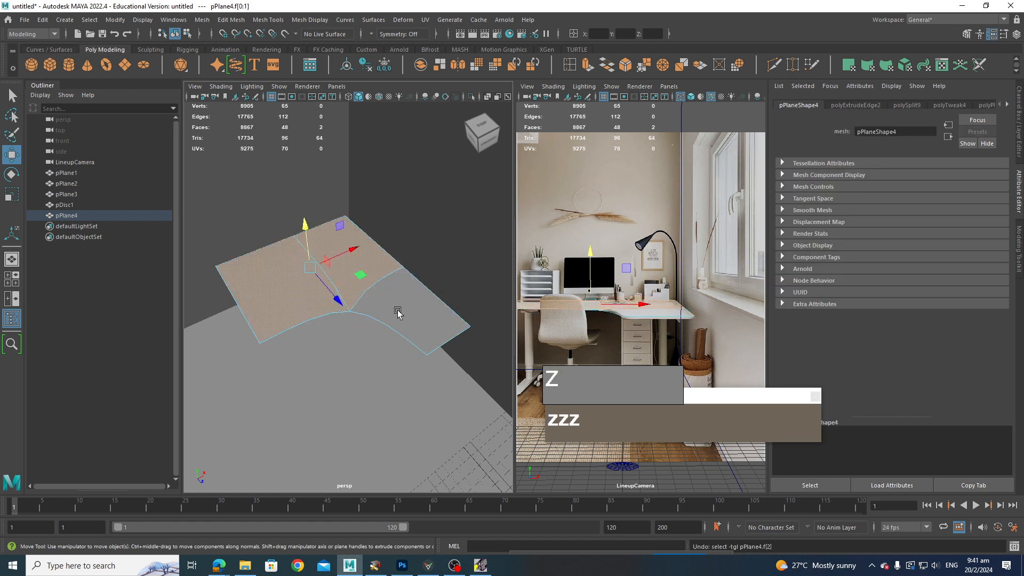
{"action": "key", "text": "1"}
Step: Reselect the three desk faces and extrude them upward to give the top thickness
{"action": "right_click_drag", "start_coordinate": [356, 273], "coordinate": [377, 311]}
{"action": "left_click", "coordinate": [290, 307]}
{"action": "left_click", "coordinate": [383, 273], "text": "ctrl"}
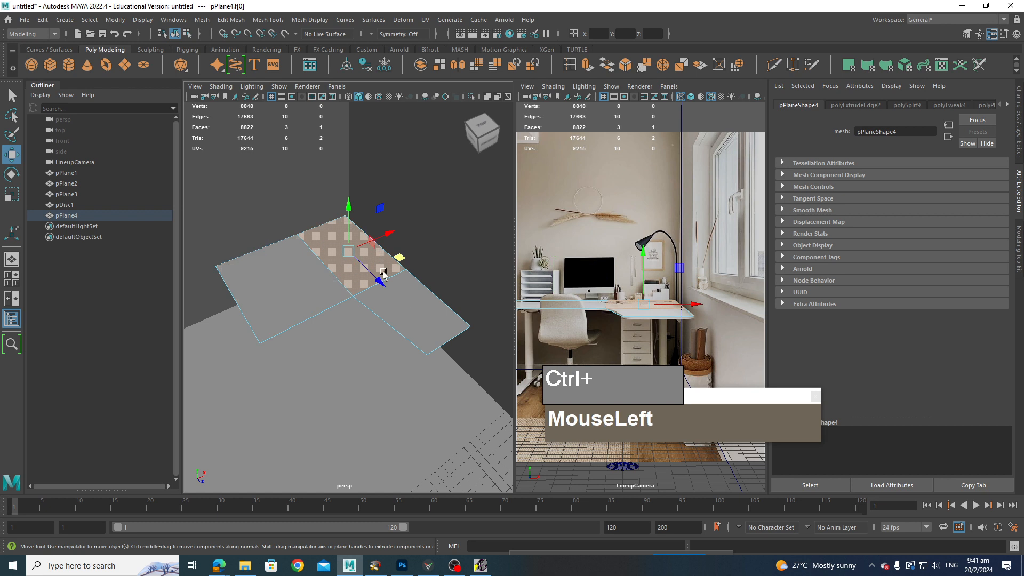
{"action": "left_click", "coordinate": [409, 314], "text": "shift"}
{"action": "left_click", "coordinate": [297, 304], "text": "shift"}
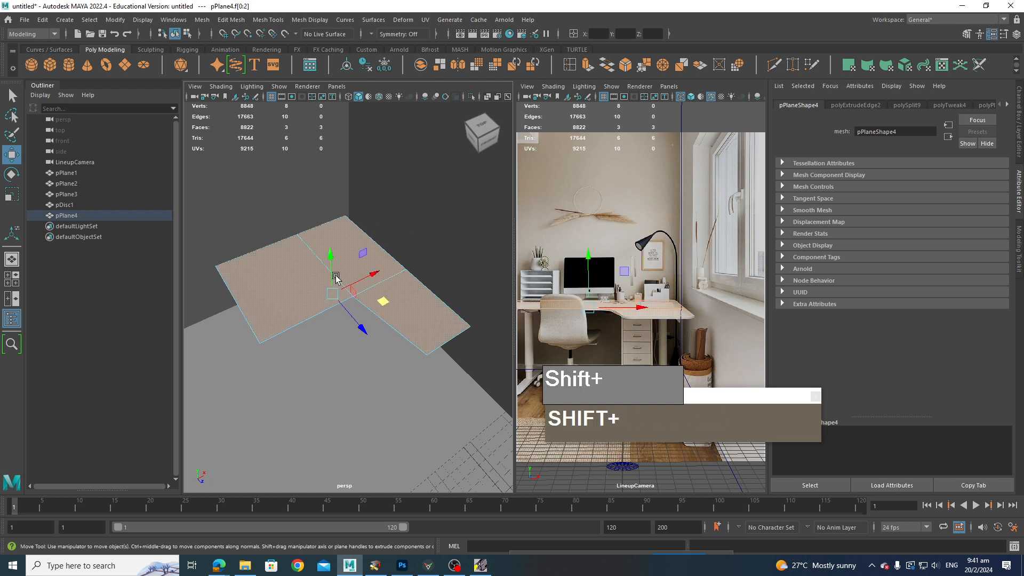
{"action": "left_click_drag", "start_coordinate": [329, 255], "coordinate": [359, 251], "text": "shift"}
{"action": "right_click_drag", "start_coordinate": [361, 250], "coordinate": [322, 255]}
{"action": "right_click_drag", "start_coordinate": [418, 326], "coordinate": [336, 283], "text": "shift"}
{"action": "left_click", "coordinate": [390, 320], "text": "shift"}
Step: Insert support edge loops near the desk top's edges with Multi-Cut and preview the smoothed result
{"action": "left_click", "coordinate": [416, 339], "text": "ctrl"}
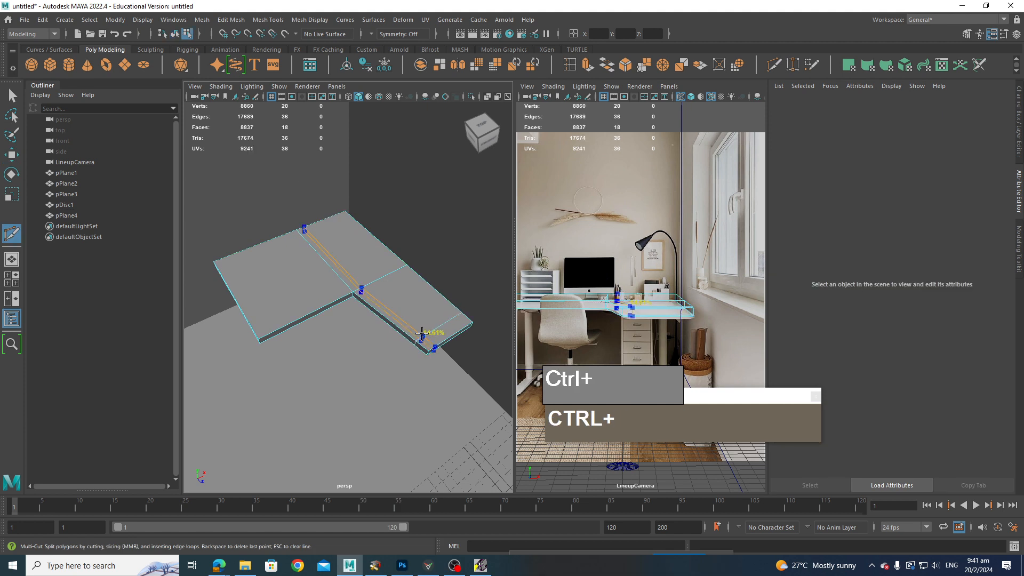
{"action": "left_click", "coordinate": [351, 219], "text": "ctrl"}
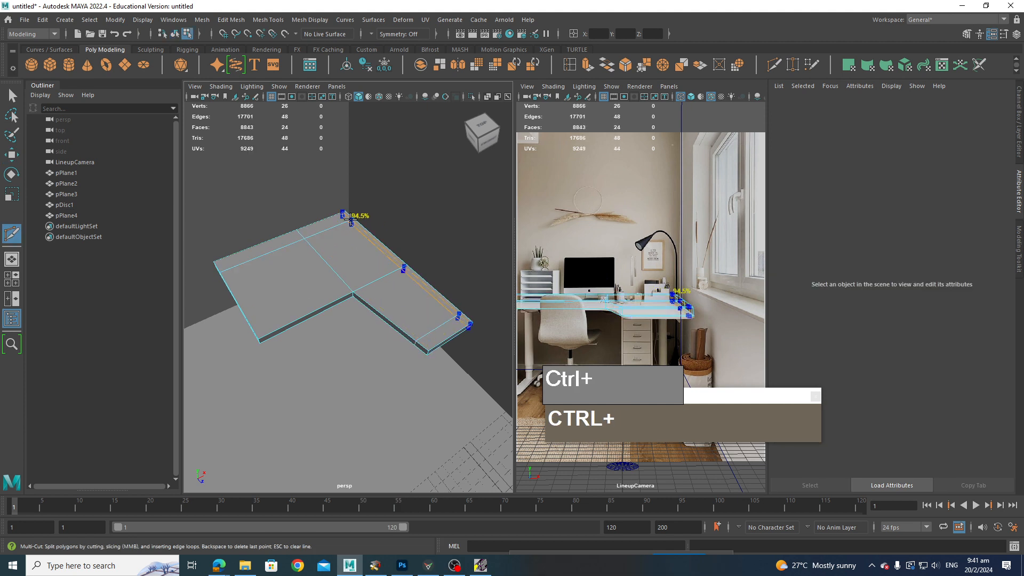
{"action": "left_click", "coordinate": [344, 222], "text": "ctrl"}
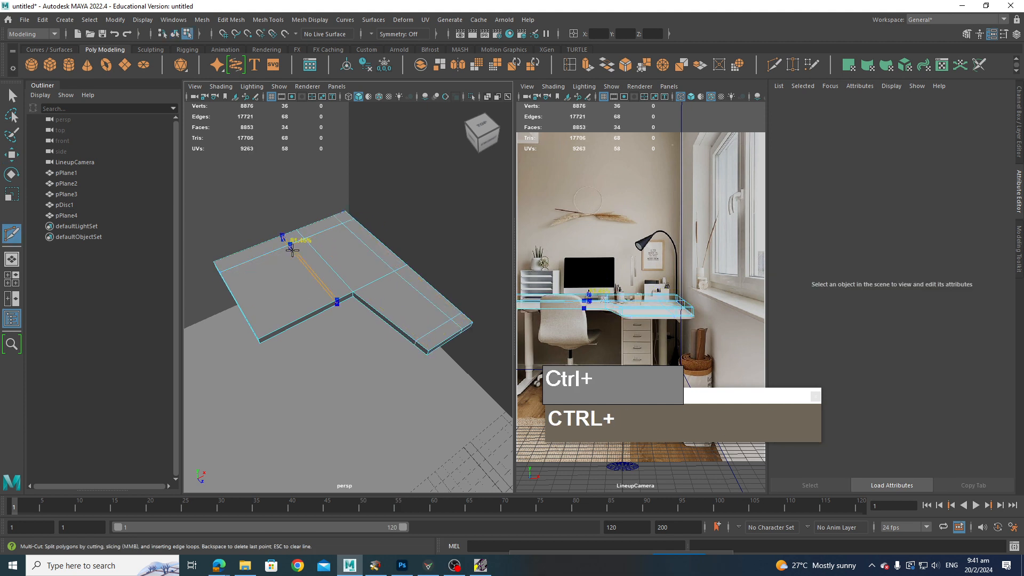
{"action": "left_click", "coordinate": [242, 266], "text": "ctrl"}
{"action": "left_click", "coordinate": [327, 296], "text": "ctrl"}
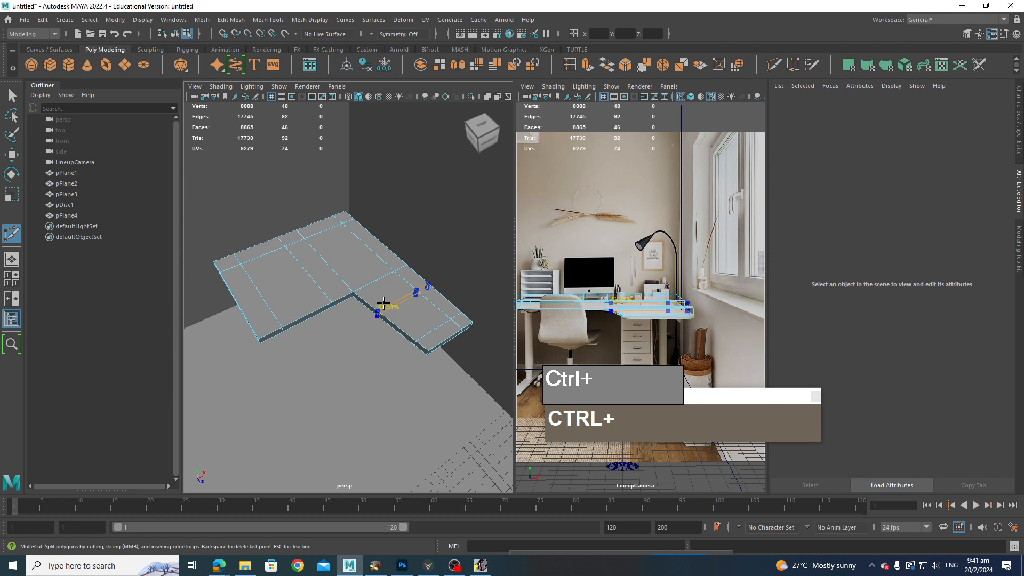
{"action": "left_click", "coordinate": [387, 298], "text": "ctrl"}
{"action": "key", "text": "ctrl+3"}
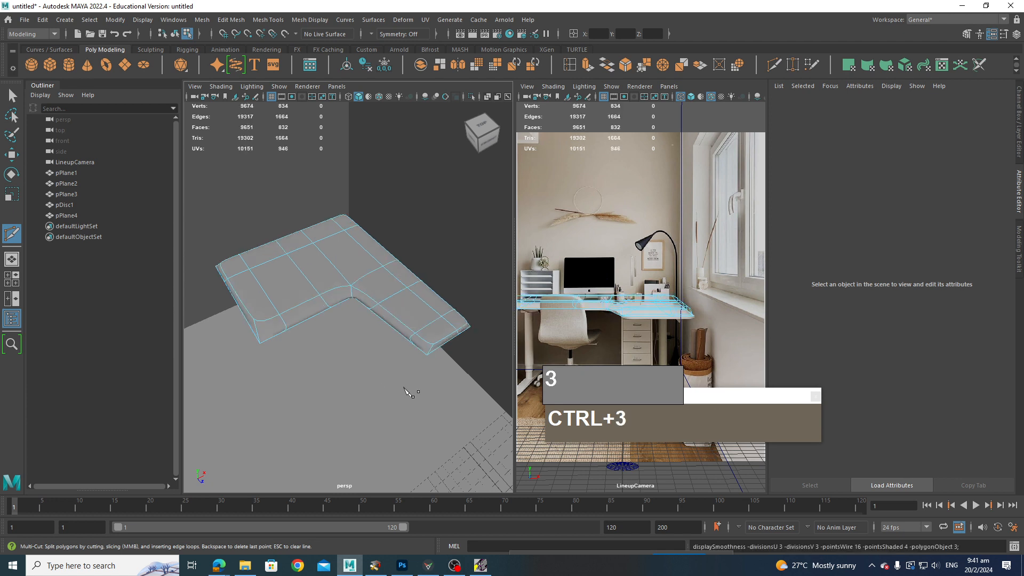
{"action": "left_click_drag", "start_coordinate": [408, 393], "coordinate": [381, 373], "text": "alt"}
{"action": "scroll", "coordinate": [377, 361], "scroll_direction": "down", "scroll_amount": 4}
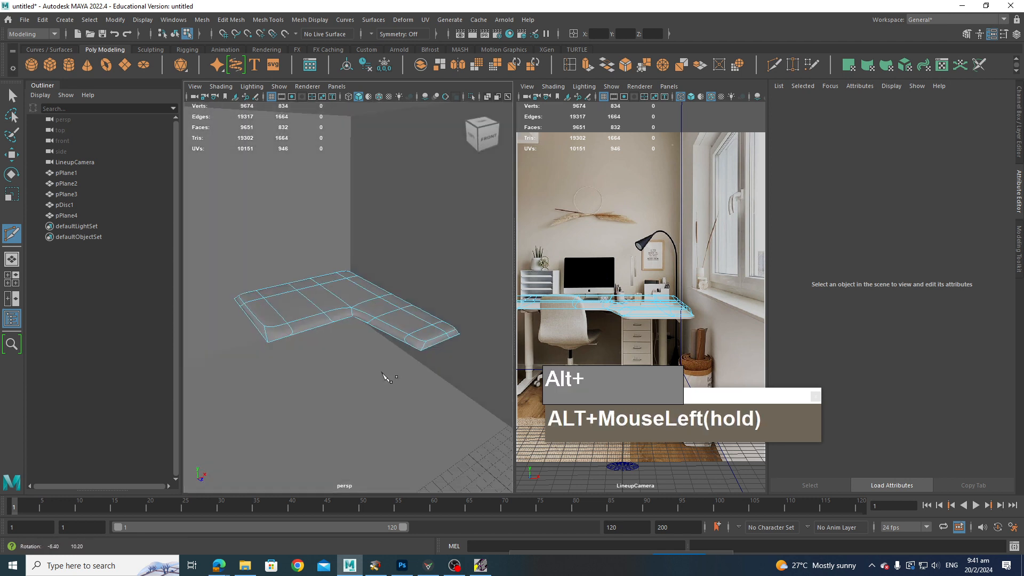
Step: Undo the edge loops and the thickness extrusion
{"action": "key", "text": "z"}
{"action": "key", "text": "z"}
{"action": "key", "text": "z"}
{"action": "key", "text": "z"}
{"action": "key", "text": "z"}
{"action": "key", "text": "z"}
{"action": "key", "text": "z"}
{"action": "key", "text": "z"}
{"action": "key", "text": "z"}
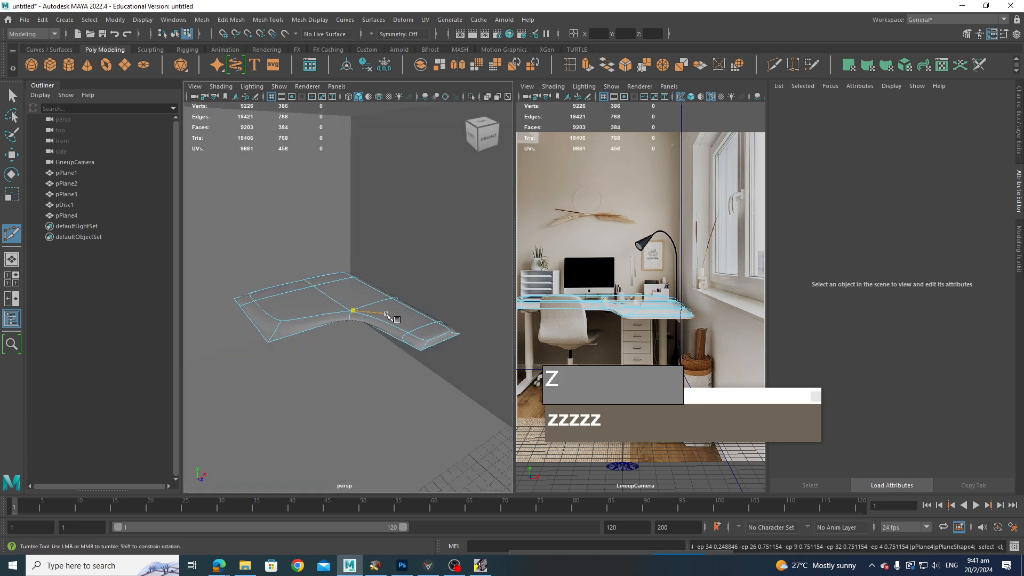
{"action": "key", "text": "z"}
{"action": "key", "text": "z"}
{"action": "key", "text": "z"}
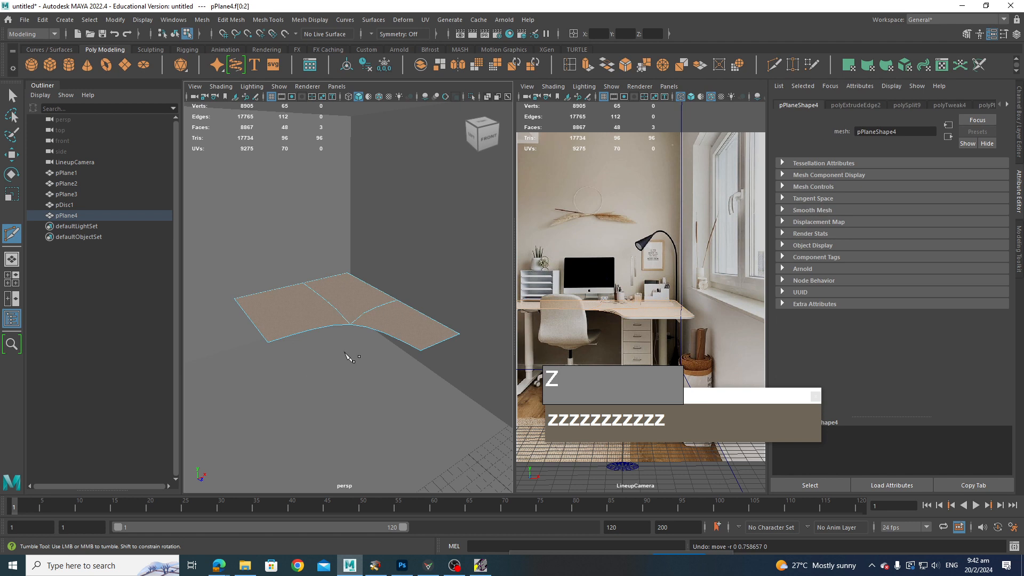
Step: Select the desk plane's three faces and extrude them with a local translate Z of 0.635 for thickness
{"action": "key", "text": "1"}
{"action": "left_click_drag", "start_coordinate": [359, 343], "coordinate": [368, 351], "text": "alt"}
{"action": "scroll", "coordinate": [370, 347], "scroll_direction": "up", "scroll_amount": 2}
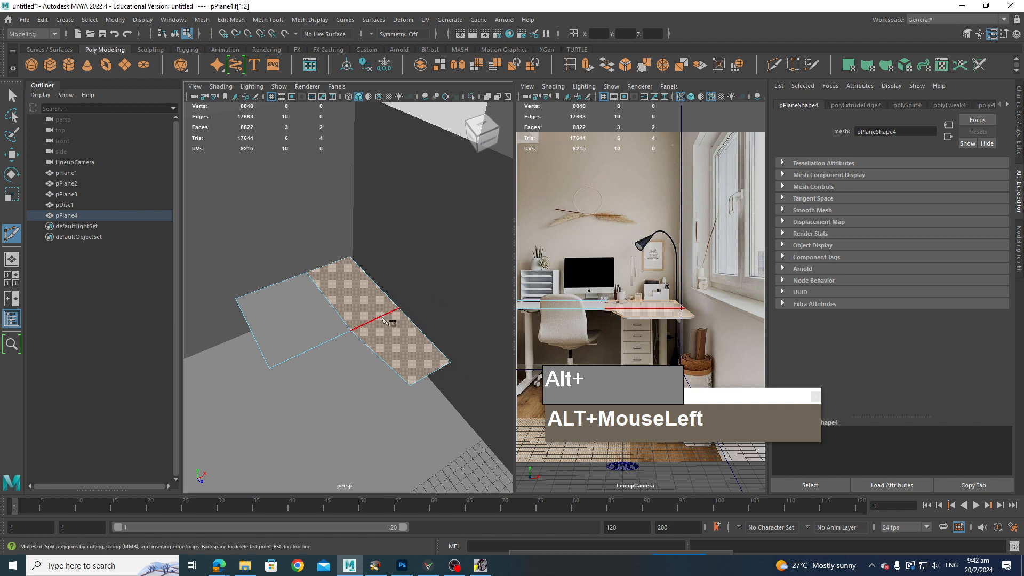
{"action": "key", "text": "q"}
{"action": "left_click_drag", "start_coordinate": [393, 343], "coordinate": [305, 327], "text": "alt"}
{"action": "left_click", "coordinate": [316, 305]}
{"action": "left_click", "coordinate": [349, 295]}
{"action": "scroll", "coordinate": [394, 305], "scroll_direction": "up", "scroll_amount": 2}
{"action": "left_click", "coordinate": [305, 324], "text": "shift"}
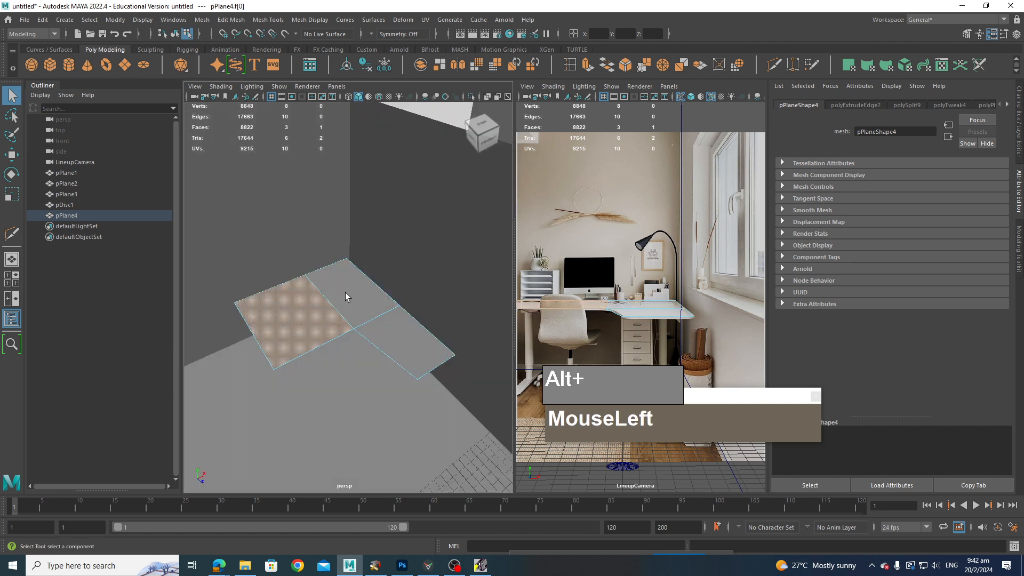
{"action": "left_click", "coordinate": [401, 327], "text": "shift"}
{"action": "right_click", "coordinate": [404, 333], "text": "shift"}
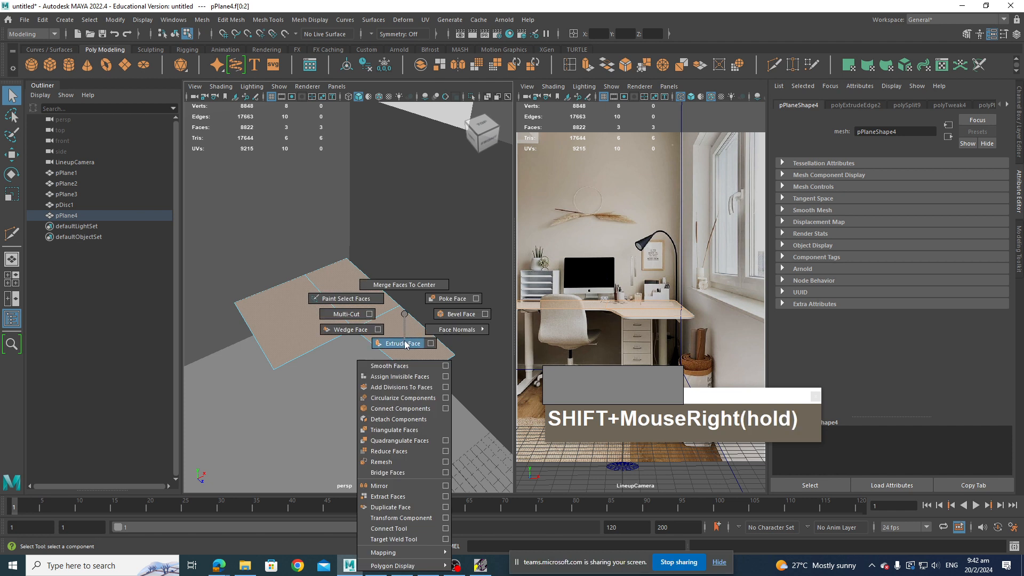
{"action": "right_click_drag", "start_coordinate": [406, 344], "coordinate": [405, 344], "text": "shift"}
{"action": "mouse_move", "coordinate": [286, 299]}
{"action": "left_mouse_down"}
{"action": "mouse_move", "coordinate": [286, 290]}
{"action": "mouse_move", "coordinate": [287, 299]}
{"action": "left_mouse_up"}
{"action": "left_click_drag", "start_coordinate": [433, 418], "coordinate": [411, 377], "text": "alt"}
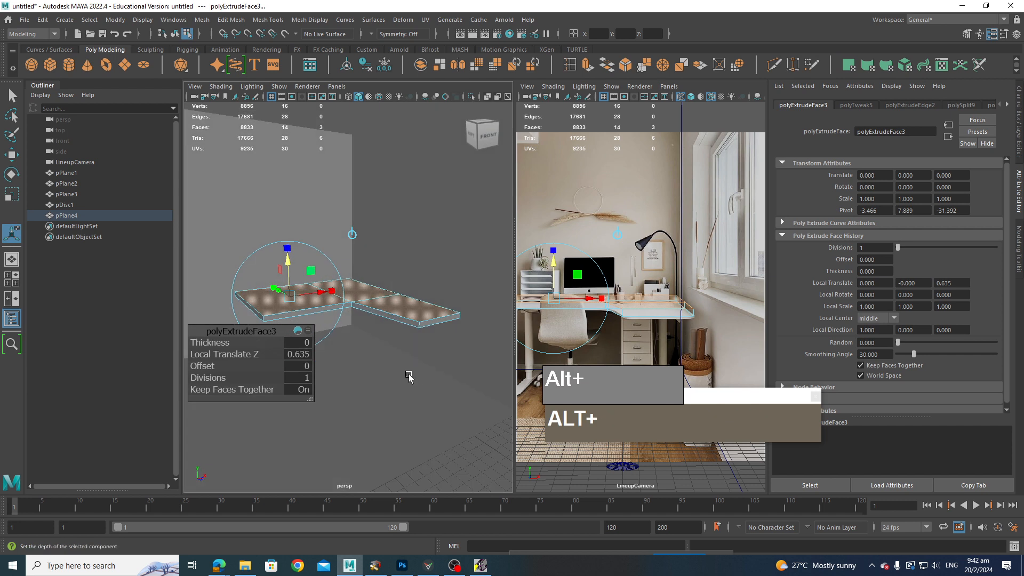
{"action": "middle_click_drag", "start_coordinate": [411, 377], "coordinate": [405, 336], "text": "alt"}
{"action": "left_click_drag", "start_coordinate": [406, 336], "coordinate": [408, 341], "text": "alt"}
Step: Select the desk mesh, switch to edge selection and isolate it in the perspective view
{"action": "left_click", "coordinate": [411, 346]}
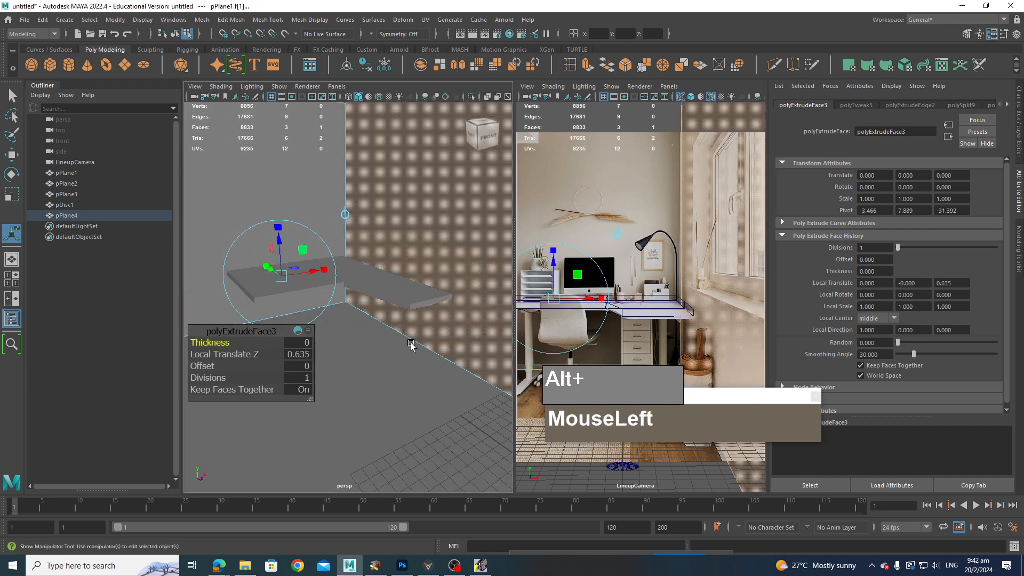
{"action": "left_click", "coordinate": [331, 270]}
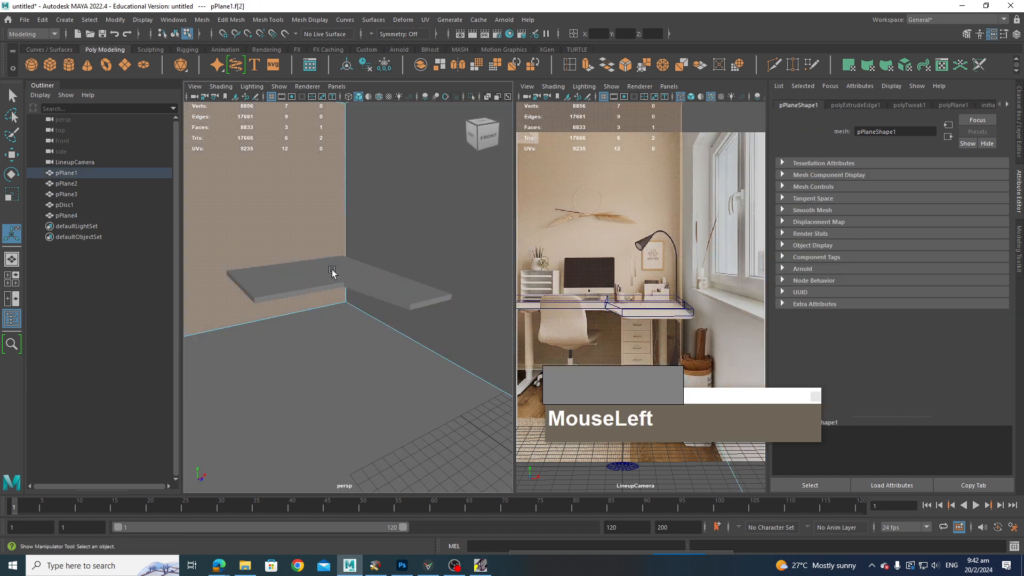
{"action": "right_click_drag", "start_coordinate": [332, 270], "coordinate": [344, 260]}
{"action": "left_click", "coordinate": [341, 264]}
{"action": "left_click_drag", "start_coordinate": [340, 269], "coordinate": [352, 336], "text": "alt"}
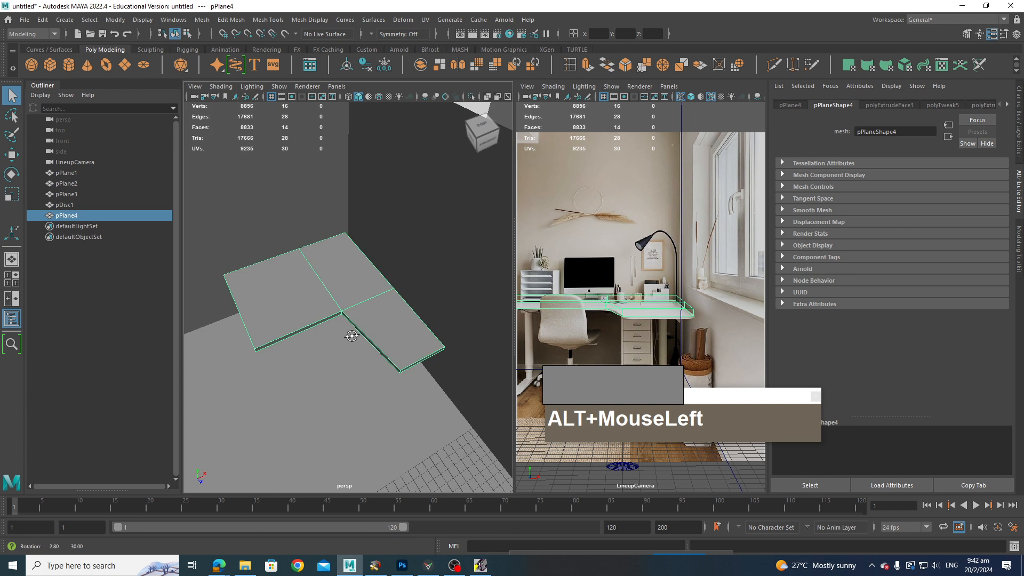
{"action": "left_click_drag", "start_coordinate": [308, 311], "coordinate": [273, 339], "text": "alt"}
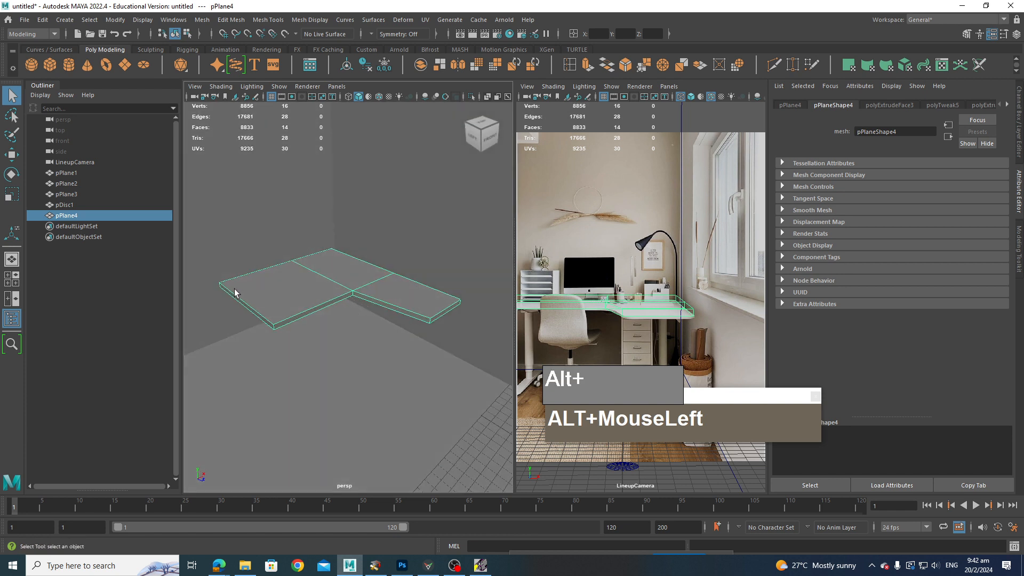
{"action": "mouse_move", "coordinate": [395, 318]}
{"action": "left_mouse_down", "text": "alt"}
{"action": "mouse_move", "coordinate": [359, 302]}
{"action": "mouse_move", "coordinate": [410, 310]}
{"action": "left_mouse_up", "text": "alt"}
{"action": "right_click", "coordinate": [384, 317]}
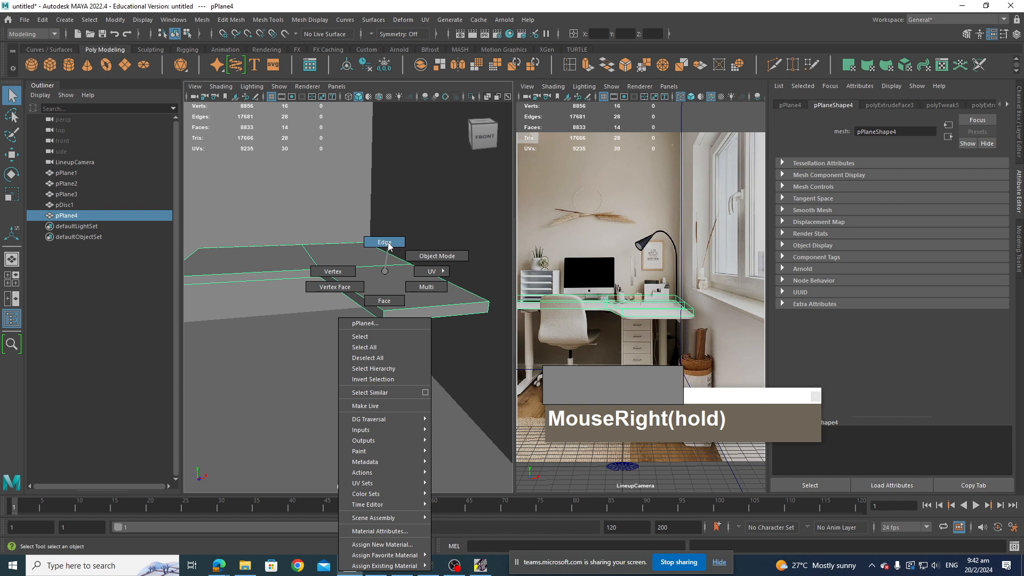
{"action": "mouse_move", "coordinate": [388, 242]}
{"action": "right_mouse_down"}
{"action": "mouse_move", "coordinate": [354, 262]}
{"action": "mouse_move", "coordinate": [400, 250]}
{"action": "right_mouse_up"}
{"action": "left_click", "coordinate": [360, 255]}
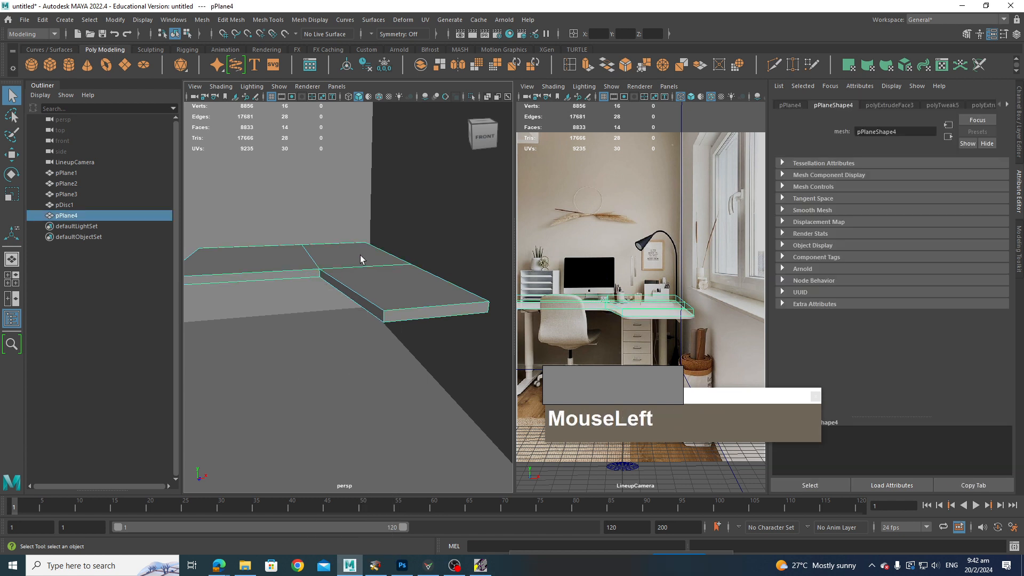
{"action": "left_click_drag", "start_coordinate": [360, 260], "coordinate": [449, 106], "text": "alt"}
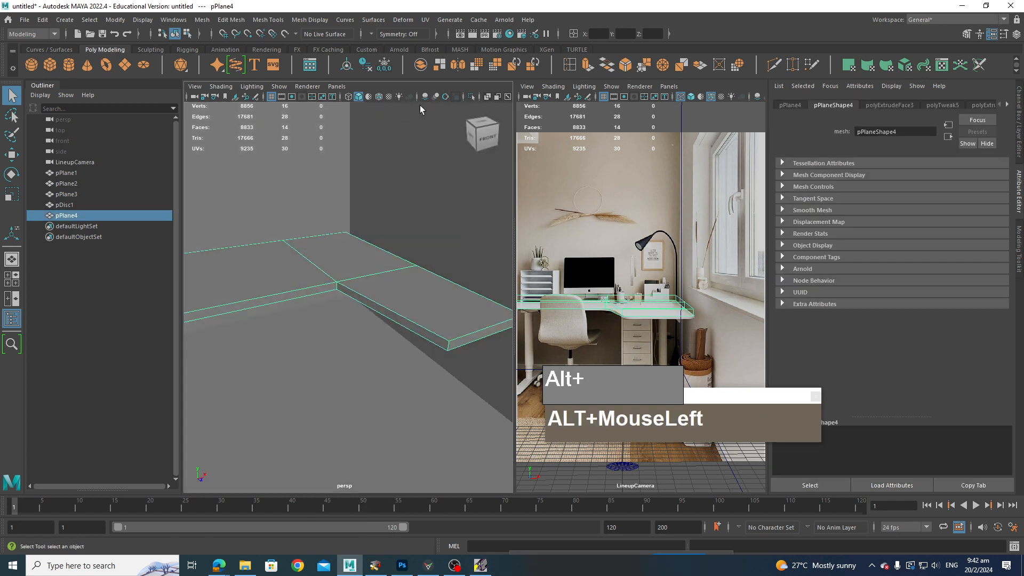
{"action": "left_click", "coordinate": [471, 96]}
{"action": "left_click_drag", "start_coordinate": [459, 139], "coordinate": [347, 238], "text": "alt"}
{"action": "scroll", "coordinate": [363, 281], "scroll_direction": "up", "scroll_amount": 2}
{"action": "right_click_drag", "start_coordinate": [363, 274], "coordinate": [364, 242]}
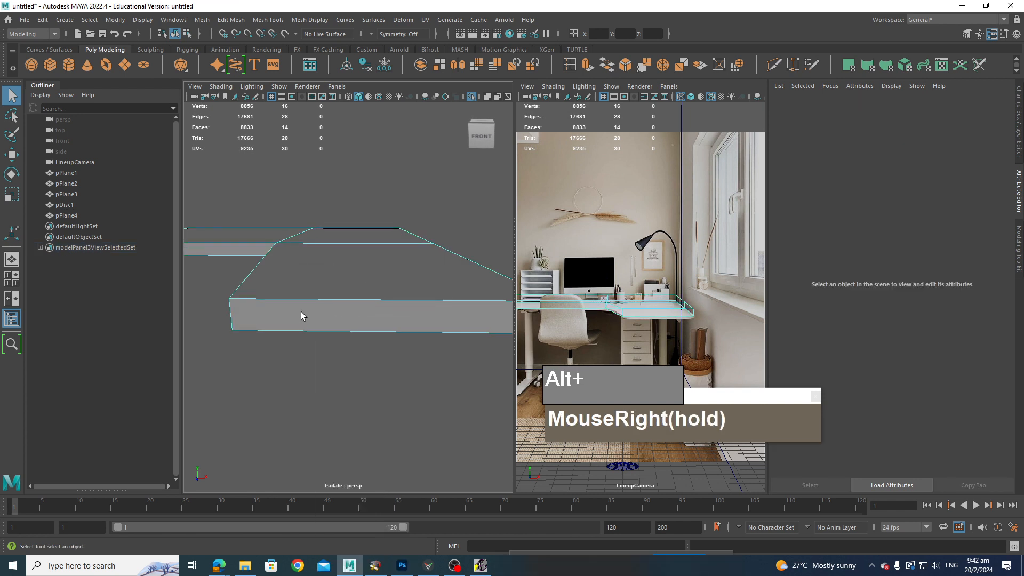
Step: Select the desk top's vertical corner edges and bevel them with fraction 0.5 and 4 segments
{"action": "left_click_drag", "start_coordinate": [301, 311], "coordinate": [330, 263], "text": "alt"}
{"action": "left_click", "coordinate": [344, 321]}
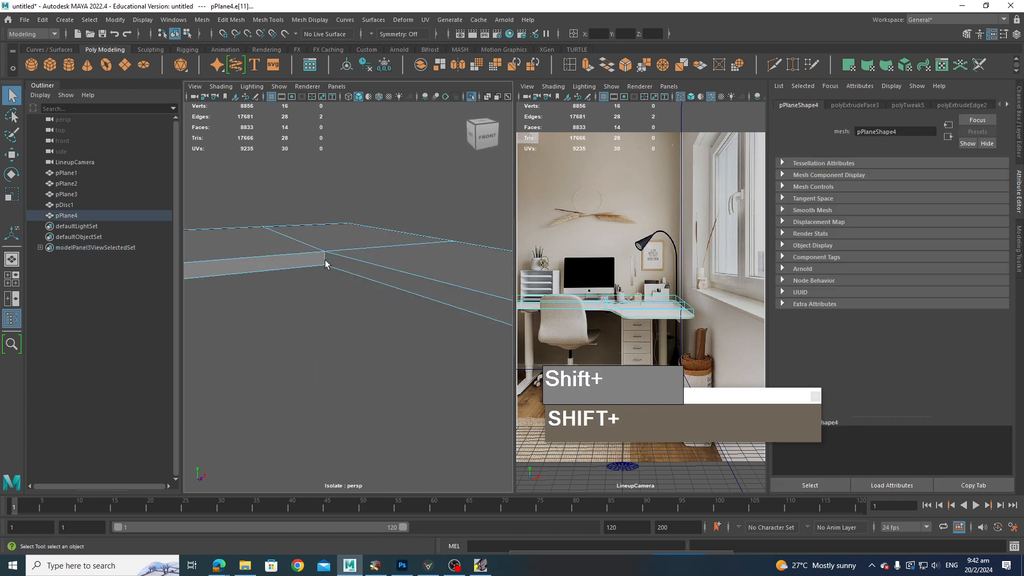
{"action": "left_click_drag", "start_coordinate": [322, 299], "coordinate": [347, 285], "text": "alt"}
{"action": "left_click", "coordinate": [247, 268], "text": "shift"}
{"action": "left_click_drag", "start_coordinate": [267, 320], "coordinate": [379, 350], "text": "alt"}
{"action": "left_click", "coordinate": [359, 299], "text": "shift"}
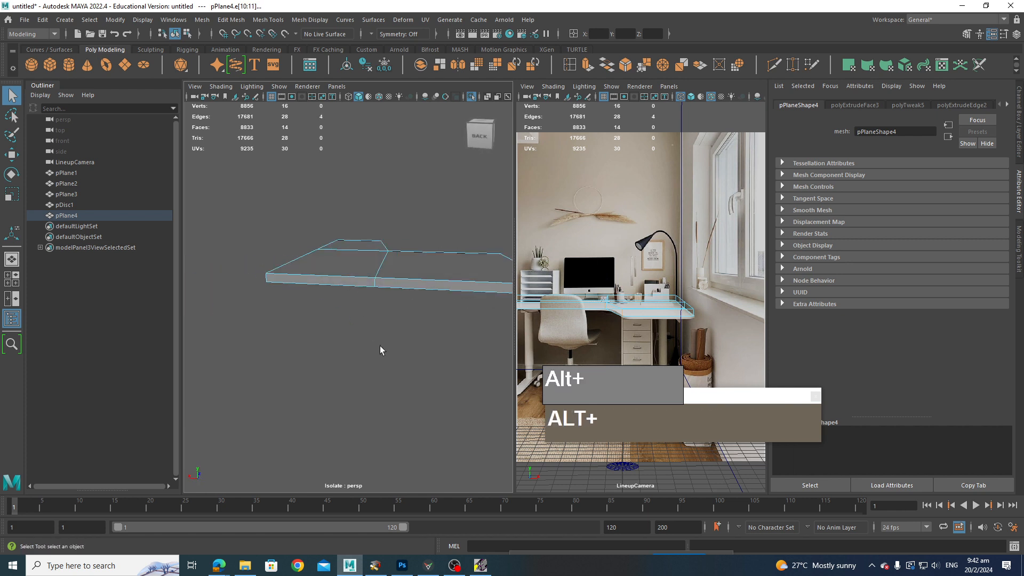
{"action": "left_click", "coordinate": [376, 288], "text": "shift"}
{"action": "left_click_drag", "start_coordinate": [372, 312], "coordinate": [327, 347], "text": "alt"}
{"action": "scroll", "coordinate": [325, 350], "scroll_direction": "up", "scroll_amount": 5, "text": "alt"}
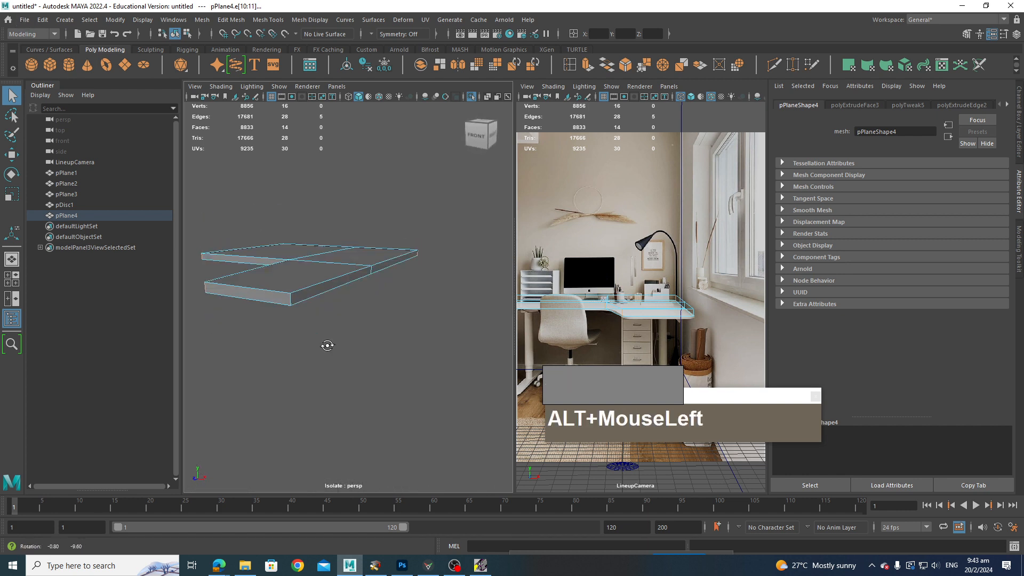
{"action": "left_click", "coordinate": [290, 302], "text": "shift"}
{"action": "left_click_drag", "start_coordinate": [290, 304], "coordinate": [407, 334], "text": "alt"}
{"action": "key", "text": "ctrl+b"}
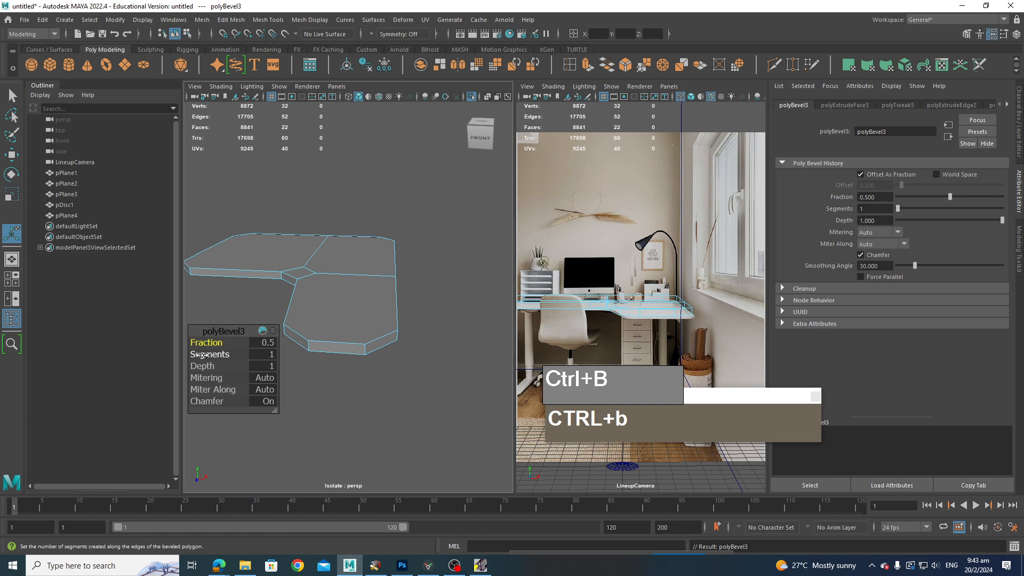
{"action": "left_click_drag", "start_coordinate": [208, 354], "coordinate": [212, 355]}
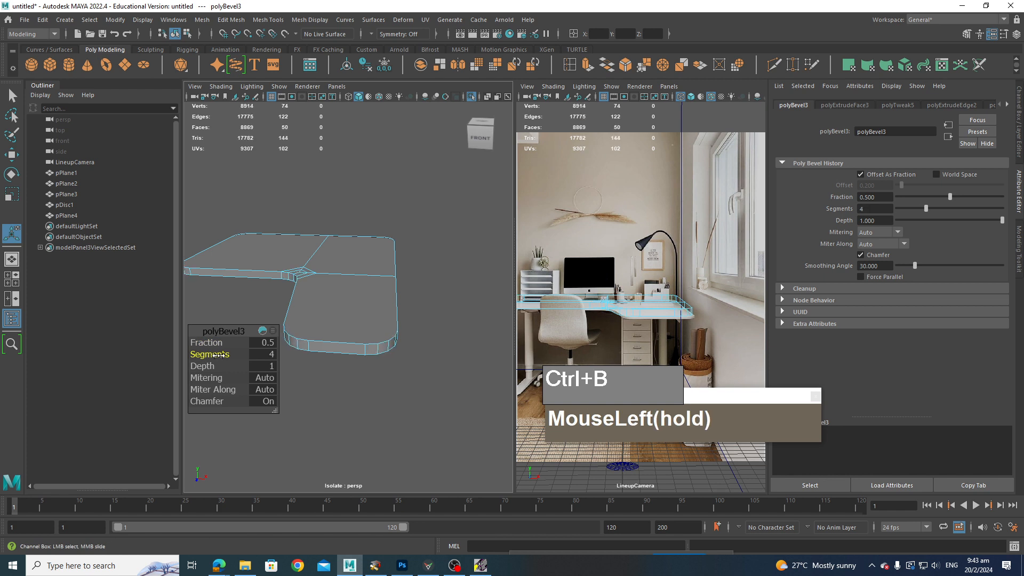
Step: Orbit around the beveled desk top to inspect it from several angles
{"action": "left_click_drag", "start_coordinate": [480, 418], "coordinate": [397, 328], "text": "alt"}
{"action": "scroll", "coordinate": [426, 384], "scroll_direction": "down", "scroll_amount": 2, "text": "alt"}
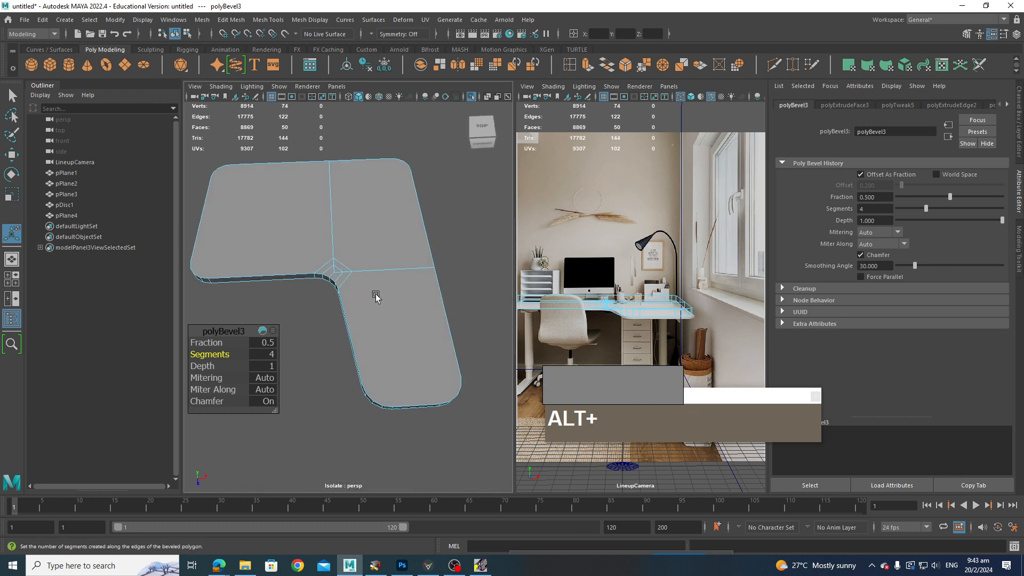
{"action": "mouse_move", "coordinate": [364, 268]}
{"action": "middle_mouse_down", "text": "alt"}
{"action": "mouse_move", "coordinate": [384, 274]}
{"action": "mouse_move", "coordinate": [368, 288]}
{"action": "middle_mouse_up", "text": "alt"}
{"action": "left_click_drag", "start_coordinate": [368, 288], "coordinate": [363, 281], "text": "alt"}
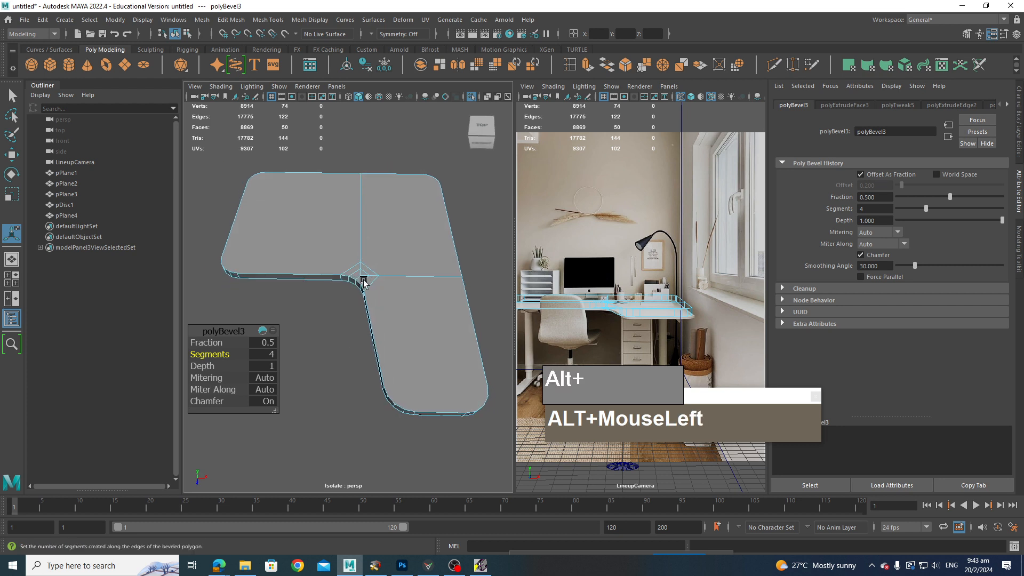
{"action": "left_click_drag", "start_coordinate": [400, 231], "coordinate": [443, 283], "text": "alt"}
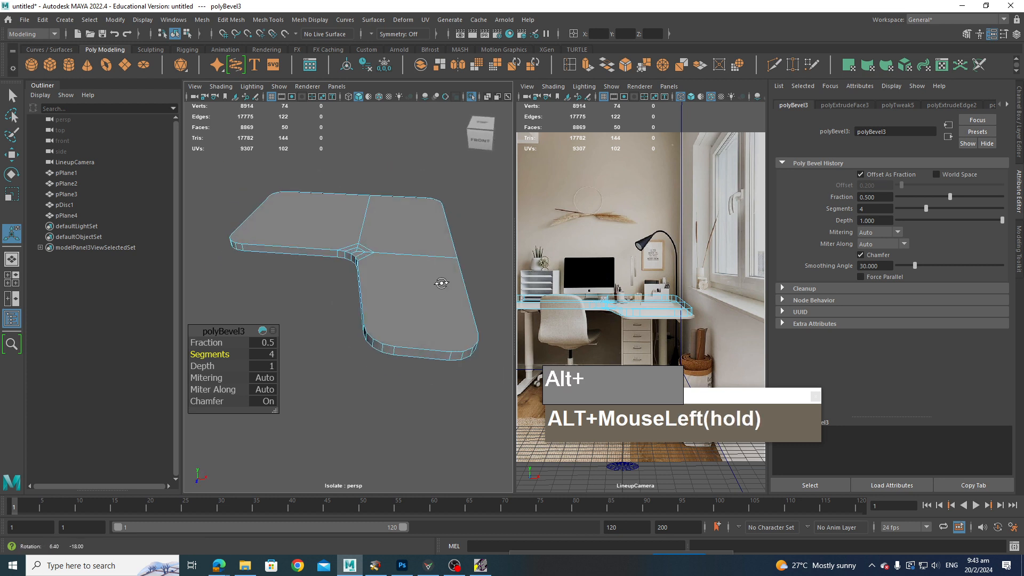
{"action": "right_click_drag", "start_coordinate": [404, 246], "coordinate": [405, 271]}
{"action": "left_click_drag", "start_coordinate": [400, 273], "coordinate": [427, 304], "text": "alt"}
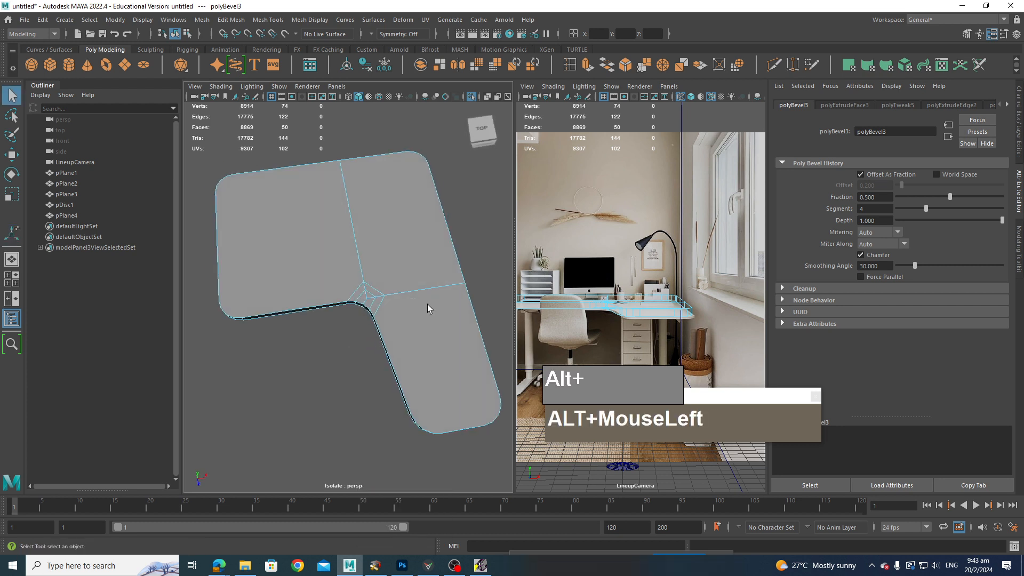
{"action": "left_click", "coordinate": [358, 269]}
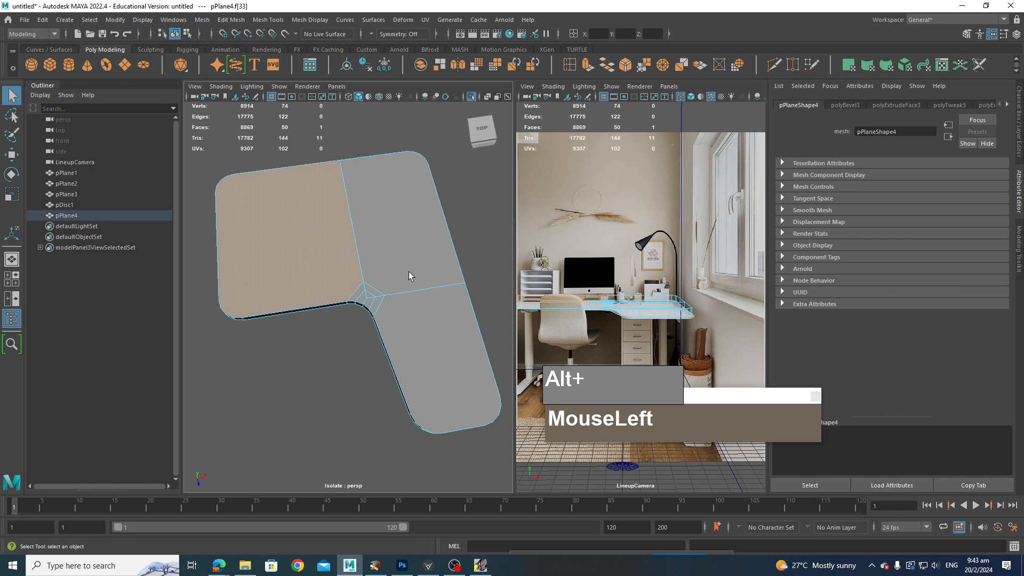
Step: Select the desk's thickness faces from the front view and delete them, keeping only the flat top surface
{"action": "left_click_drag", "start_coordinate": [408, 271], "coordinate": [244, 235], "text": "alt"}
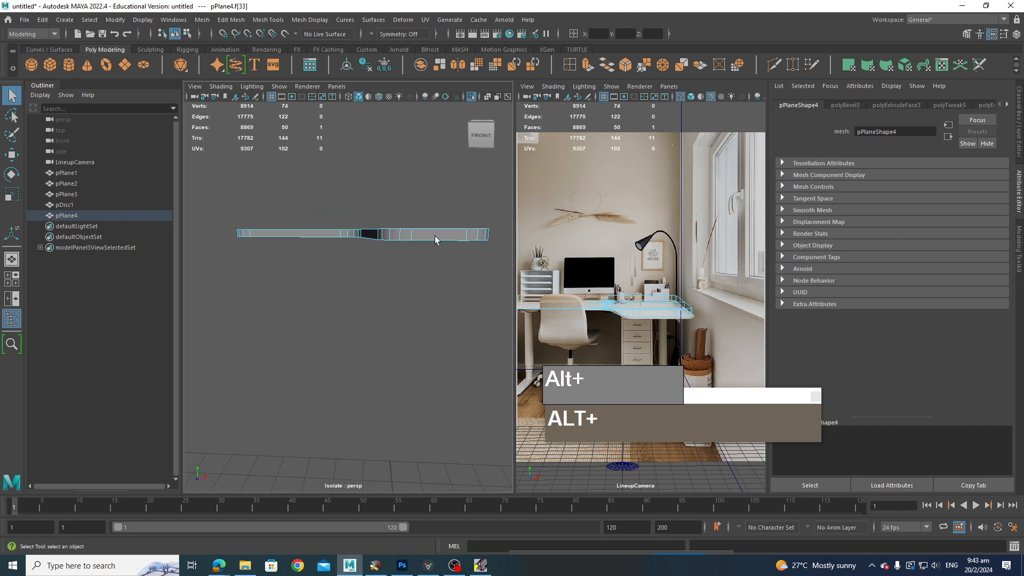
{"action": "left_click_drag", "start_coordinate": [434, 239], "coordinate": [394, 266], "text": "alt"}
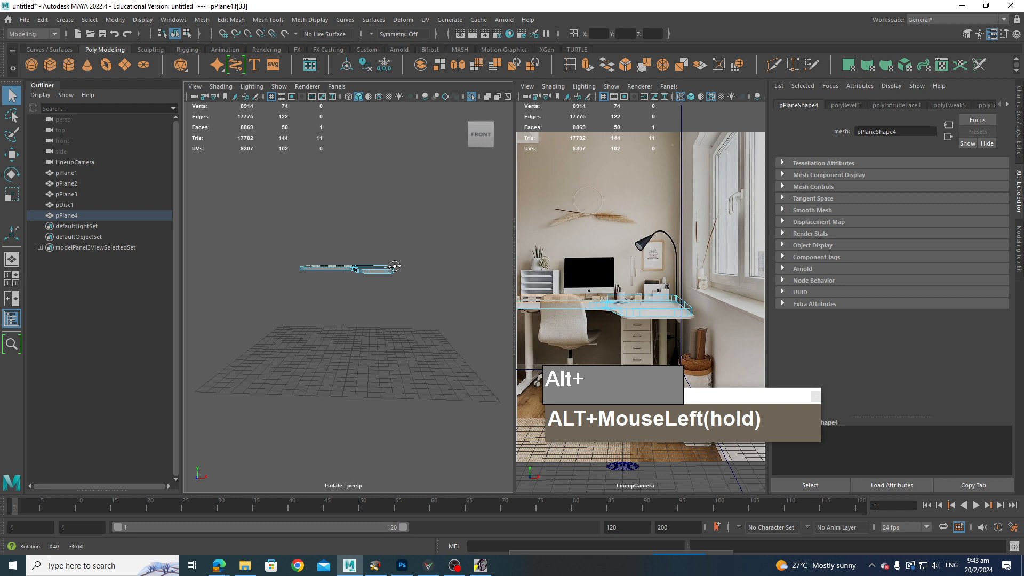
{"action": "scroll", "coordinate": [389, 275], "scroll_direction": "up", "scroll_amount": 3}
{"action": "scroll", "coordinate": [390, 274], "scroll_direction": "down", "scroll_amount": 4, "text": "alt"}
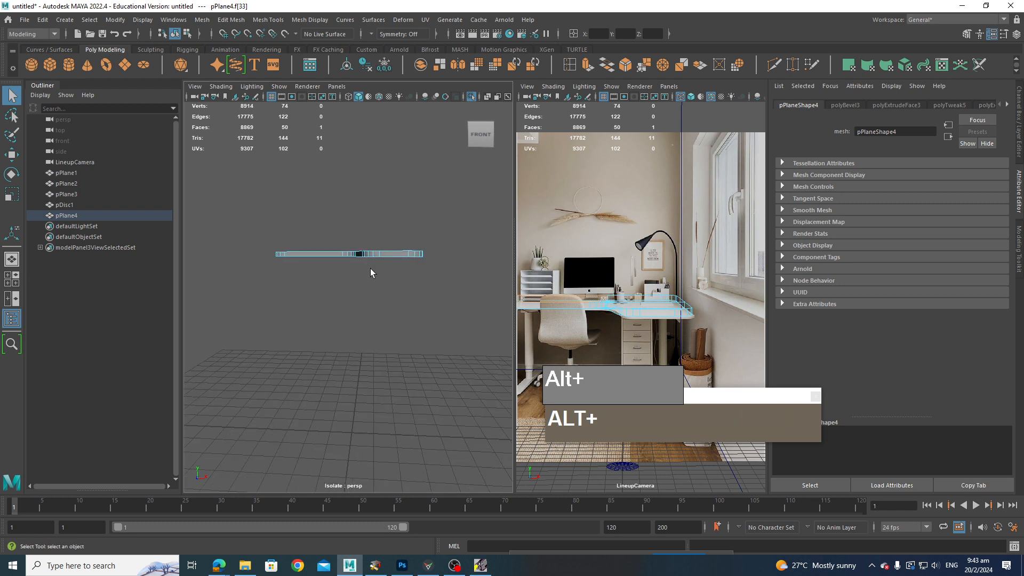
{"action": "key", "text": "space"}
{"action": "left_click_drag", "start_coordinate": [380, 274], "coordinate": [376, 295]}
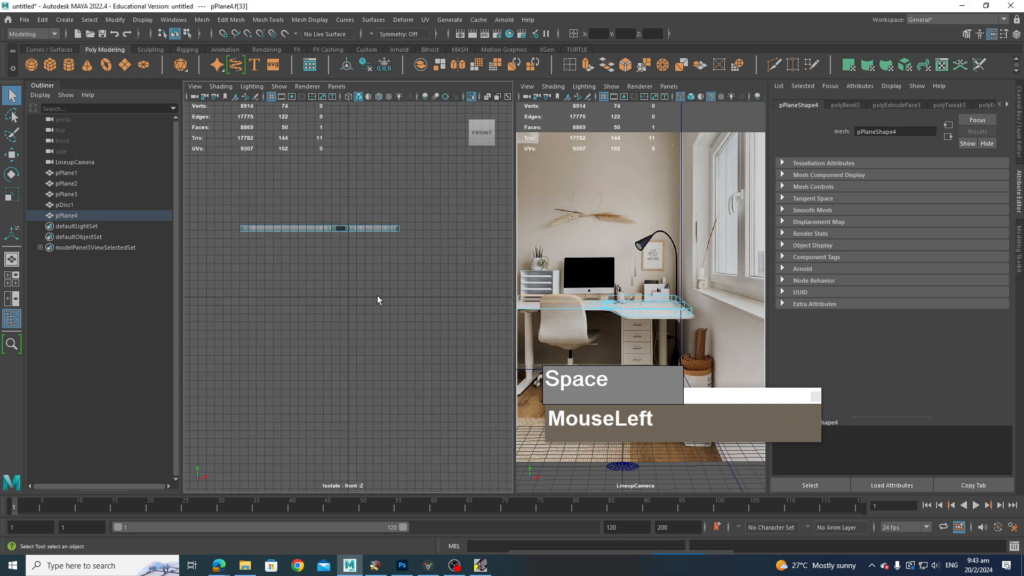
{"action": "right_click_drag", "start_coordinate": [335, 226], "coordinate": [335, 253]}
{"action": "left_click_drag", "start_coordinate": [458, 266], "coordinate": [208, 228]}
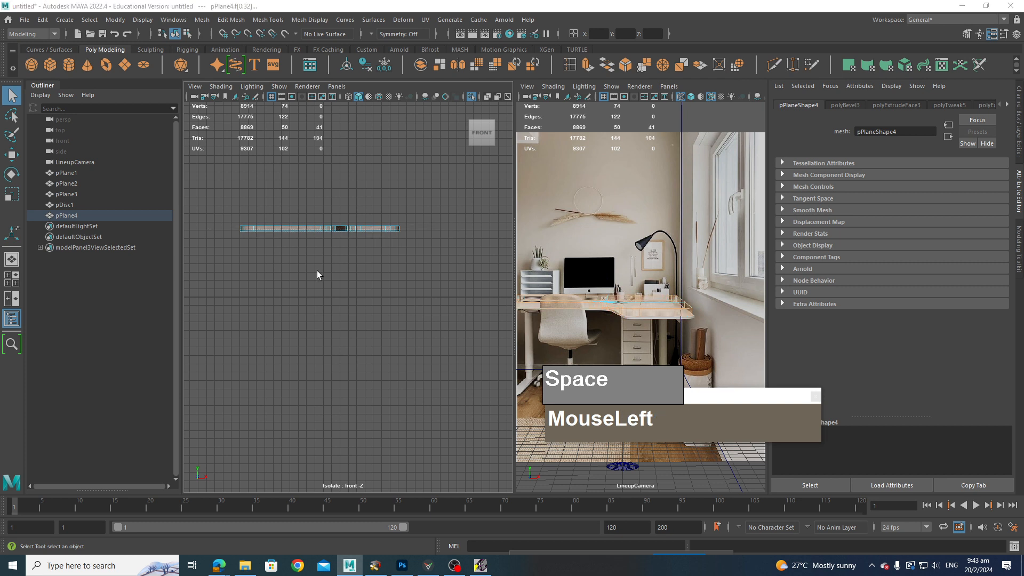
{"action": "key", "text": "space"}
{"action": "left_click_drag", "start_coordinate": [320, 257], "coordinate": [320, 256]}
{"action": "left_click_drag", "start_coordinate": [326, 262], "coordinate": [391, 303], "text": "alt"}
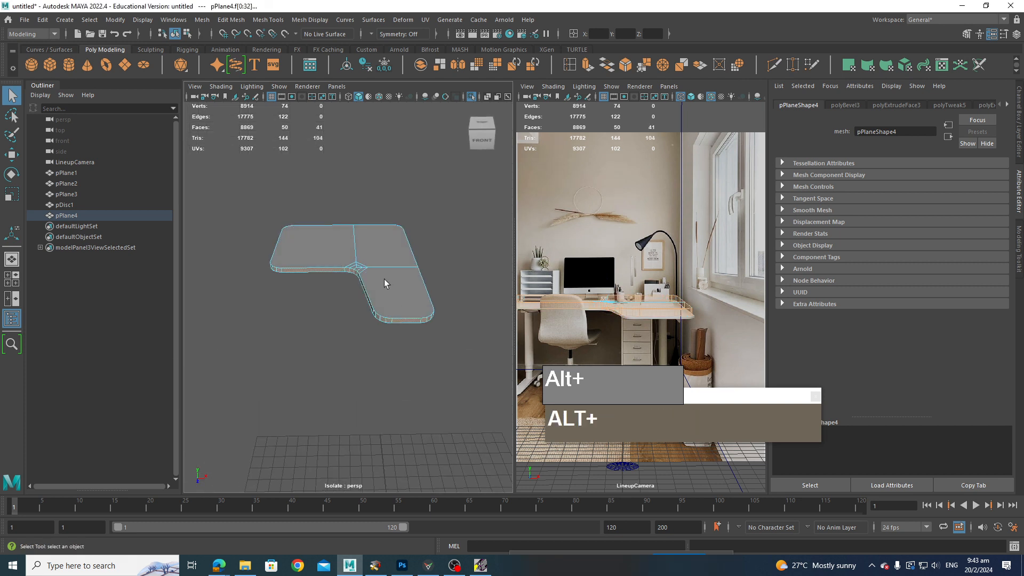
{"action": "key", "text": "4"}
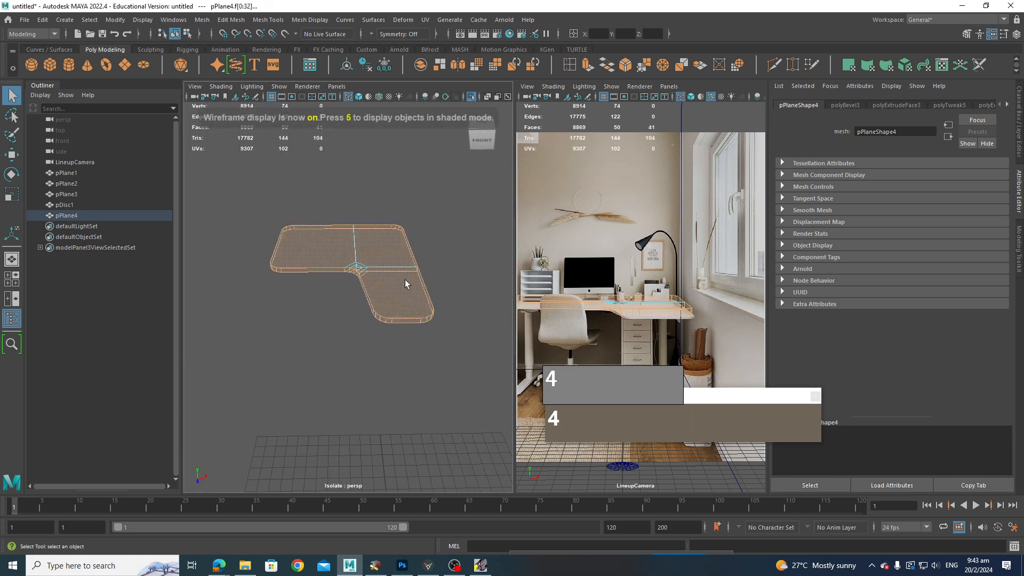
{"action": "key", "text": "Delete"}
Step: Try dissolving the edges around the inner corner bevel of the desk top, then undo it
{"action": "mouse_move", "coordinate": [402, 279]}
{"action": "left_mouse_down", "text": "alt"}
{"action": "mouse_move", "coordinate": [420, 252]}
{"action": "mouse_move", "coordinate": [414, 290]}
{"action": "left_mouse_up", "text": "alt"}
{"action": "scroll", "coordinate": [414, 310], "scroll_direction": "up", "scroll_amount": 3}
{"action": "left_click_drag", "start_coordinate": [413, 306], "coordinate": [325, 277], "text": "alt"}
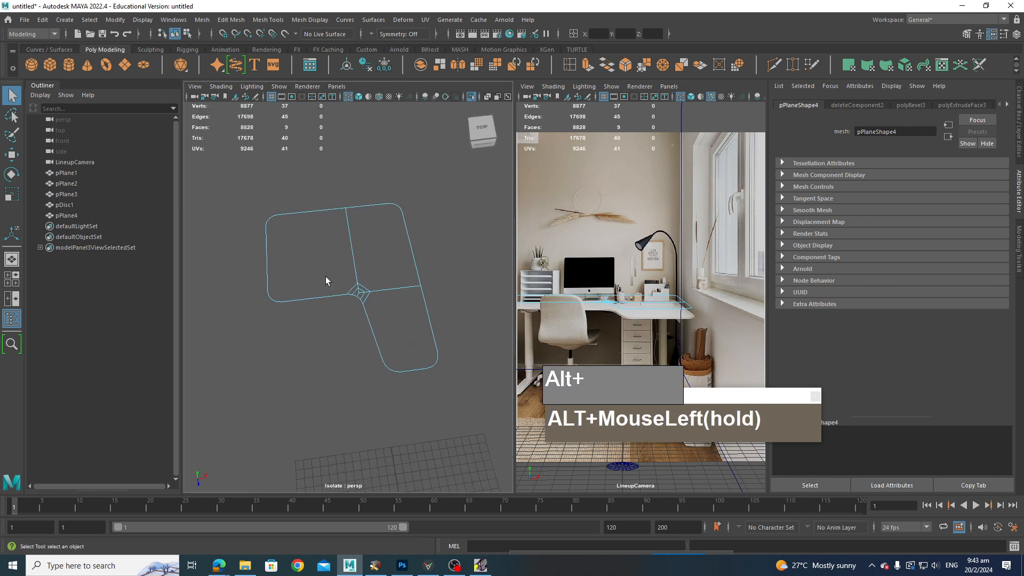
{"action": "left_click", "coordinate": [402, 305]}
{"action": "left_click_drag", "start_coordinate": [402, 305], "coordinate": [343, 285], "text": "alt"}
{"action": "left_click", "coordinate": [340, 280]}
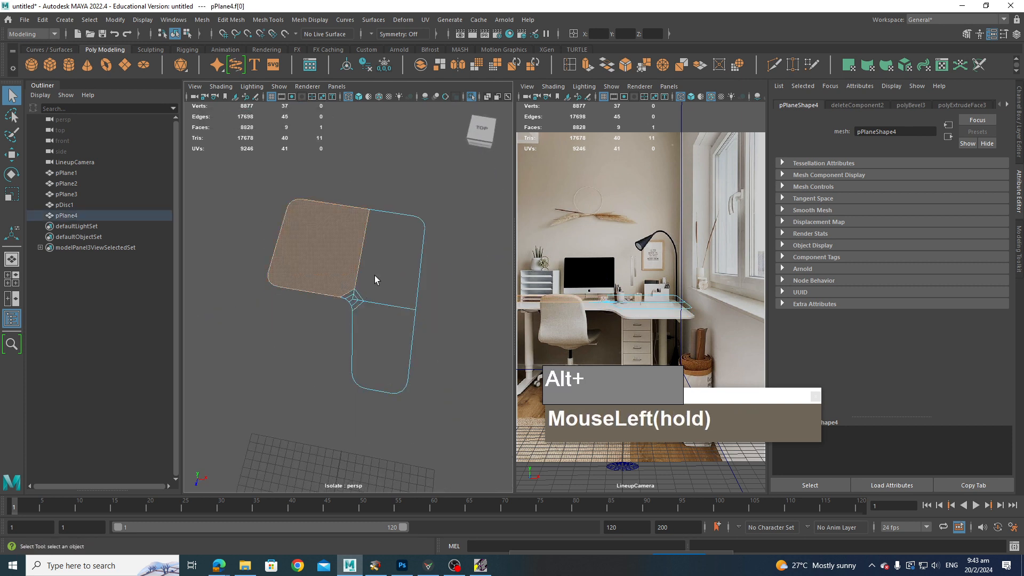
{"action": "scroll", "coordinate": [393, 299], "scroll_direction": "up", "scroll_amount": 2}
{"action": "mouse_move", "coordinate": [394, 241]}
{"action": "left_mouse_down", "text": "alt"}
{"action": "mouse_move", "coordinate": [445, 251]}
{"action": "mouse_move", "coordinate": [397, 247]}
{"action": "left_mouse_up", "text": "alt"}
{"action": "scroll", "coordinate": [407, 284], "scroll_direction": "up", "scroll_amount": 2}
{"action": "middle_click_drag", "start_coordinate": [406, 297], "coordinate": [389, 359], "text": "alt"}
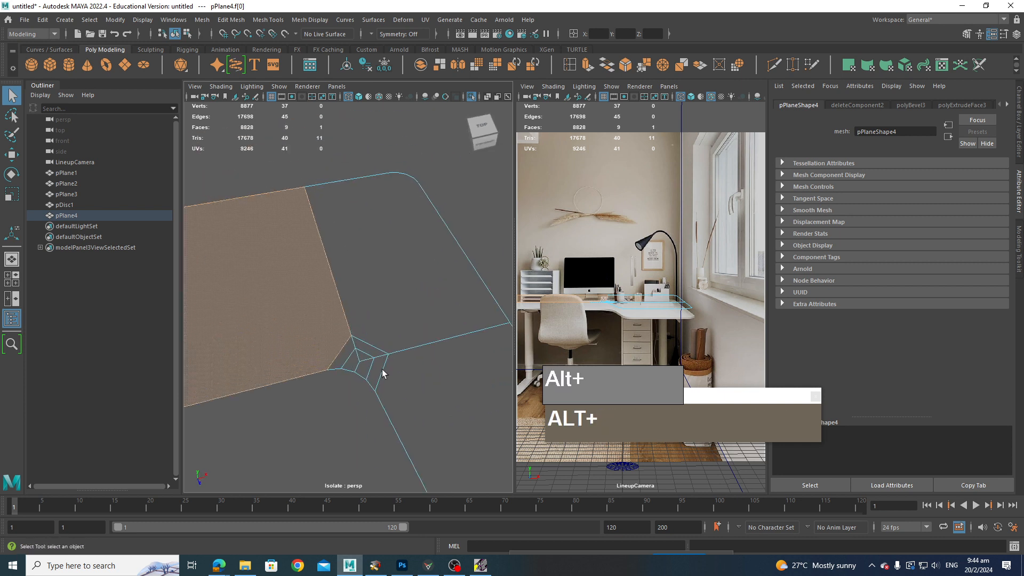
{"action": "left_click_drag", "start_coordinate": [386, 379], "coordinate": [364, 381], "text": "alt"}
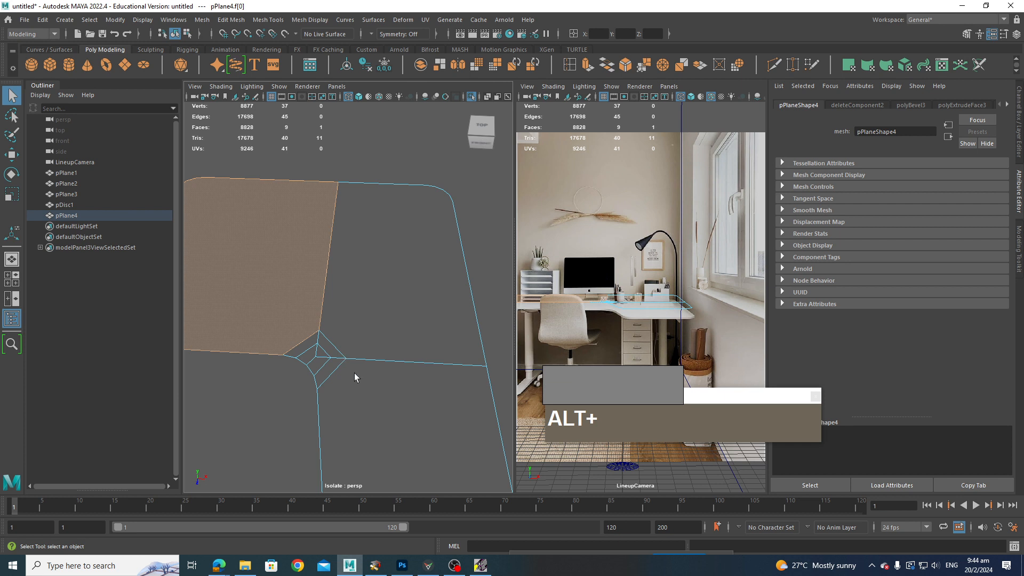
{"action": "middle_click_drag", "start_coordinate": [354, 377], "coordinate": [397, 354], "text": "alt"}
{"action": "right_click_drag", "start_coordinate": [369, 325], "coordinate": [368, 244]}
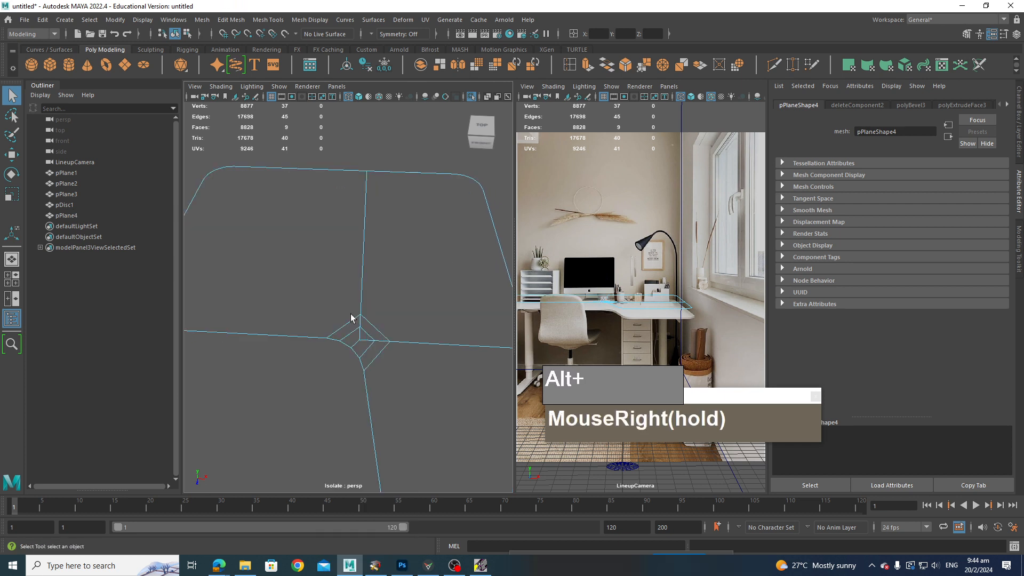
{"action": "left_click", "coordinate": [373, 334]}
{"action": "left_click", "coordinate": [372, 344], "text": "shift"}
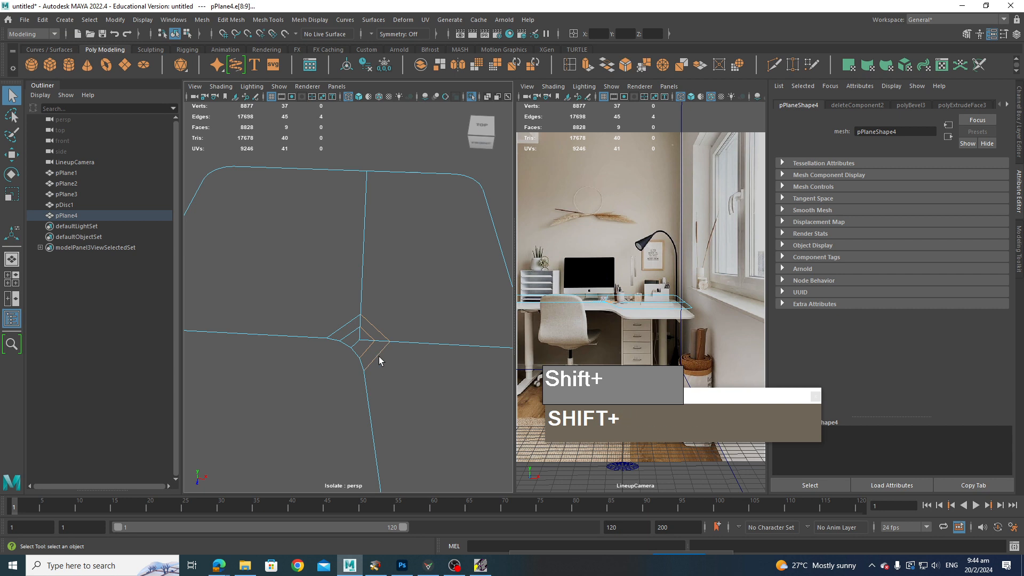
{"action": "left_click", "coordinate": [355, 347], "text": "shift"}
{"action": "left_click_drag", "start_coordinate": [345, 299], "coordinate": [381, 340], "text": "shift"}
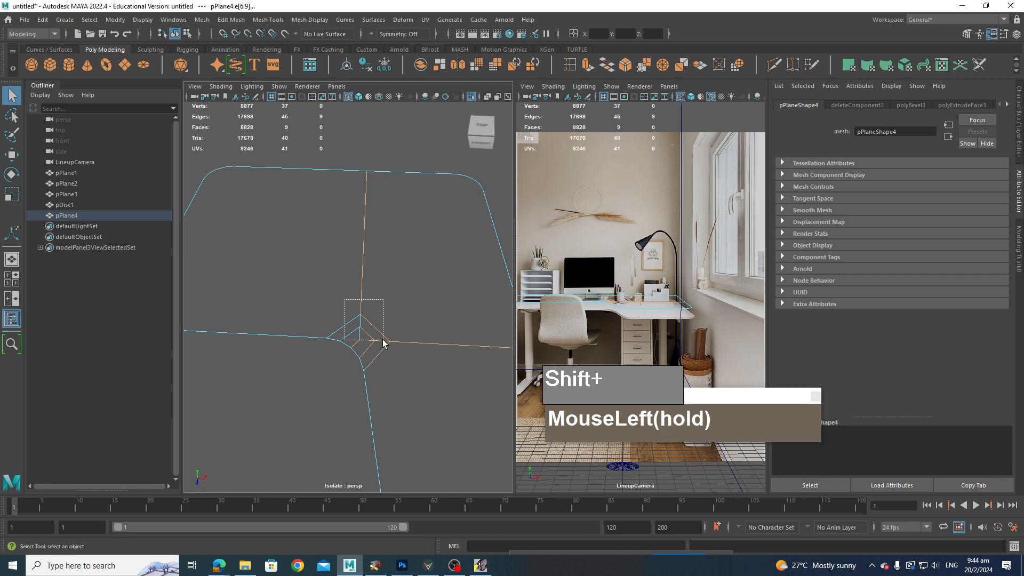
{"action": "left_click", "coordinate": [392, 356], "text": "shift"}
{"action": "left_click", "coordinate": [377, 347], "text": "shift"}
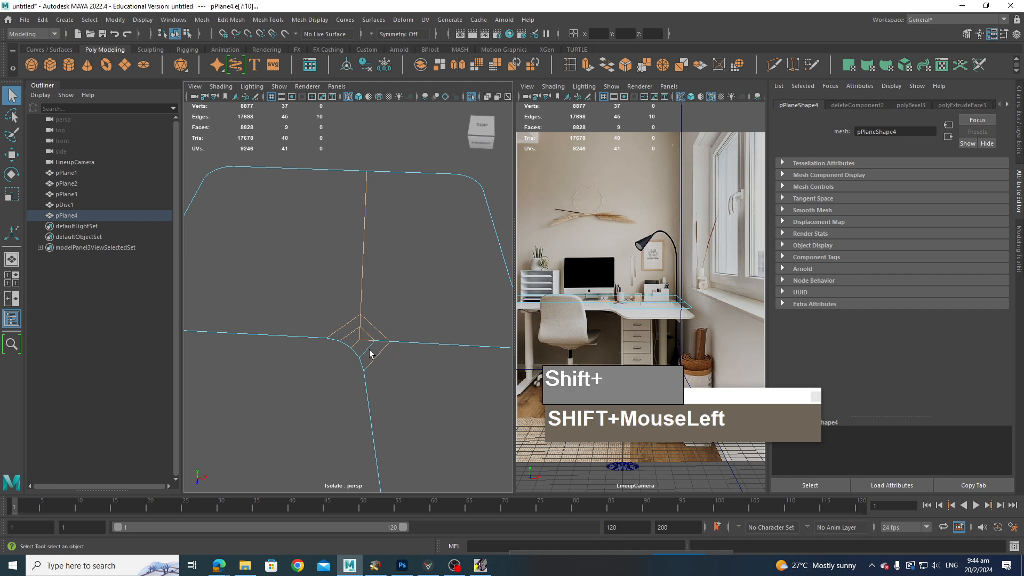
{"action": "left_click", "coordinate": [385, 344], "text": "shift"}
{"action": "key", "text": "ctrl+Delete"}
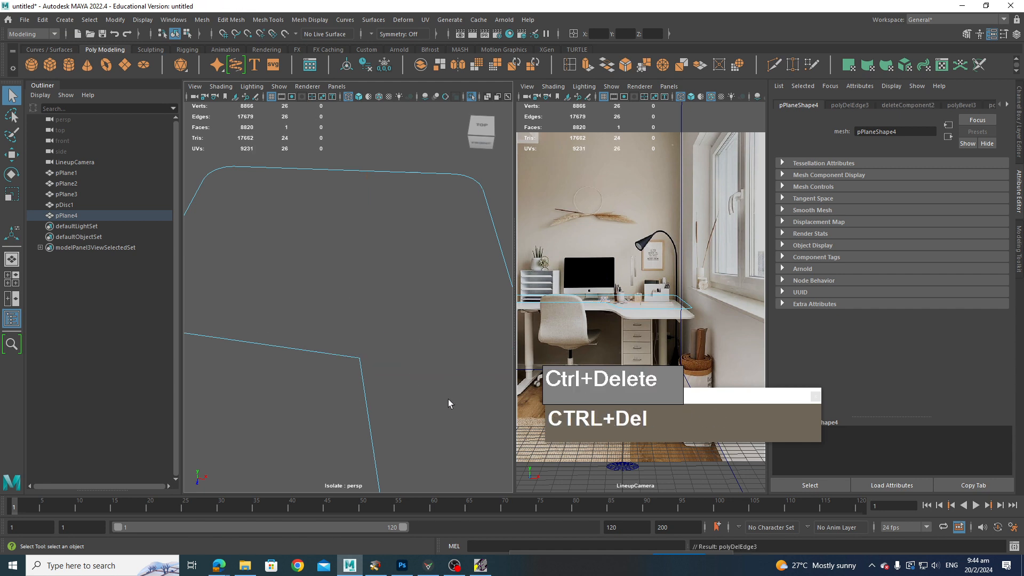
{"action": "key", "text": "ctrl+z"}
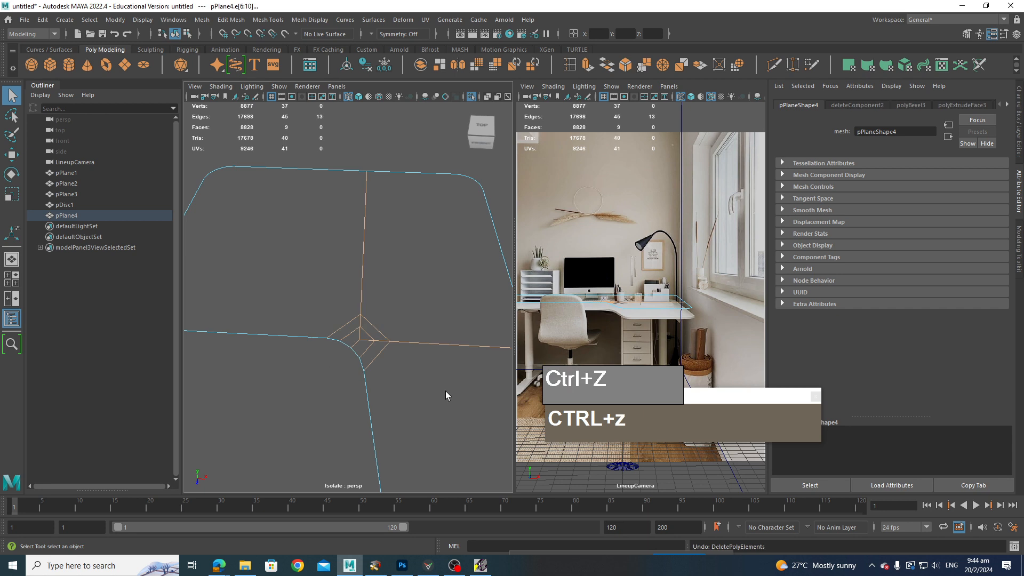
Step: Try dissolving two of the inner corner's edges instead, then undo that deletion
{"action": "left_click_drag", "start_coordinate": [446, 393], "coordinate": [432, 386], "text": "alt"}
{"action": "middle_click_drag", "start_coordinate": [432, 386], "coordinate": [338, 362], "text": "alt"}
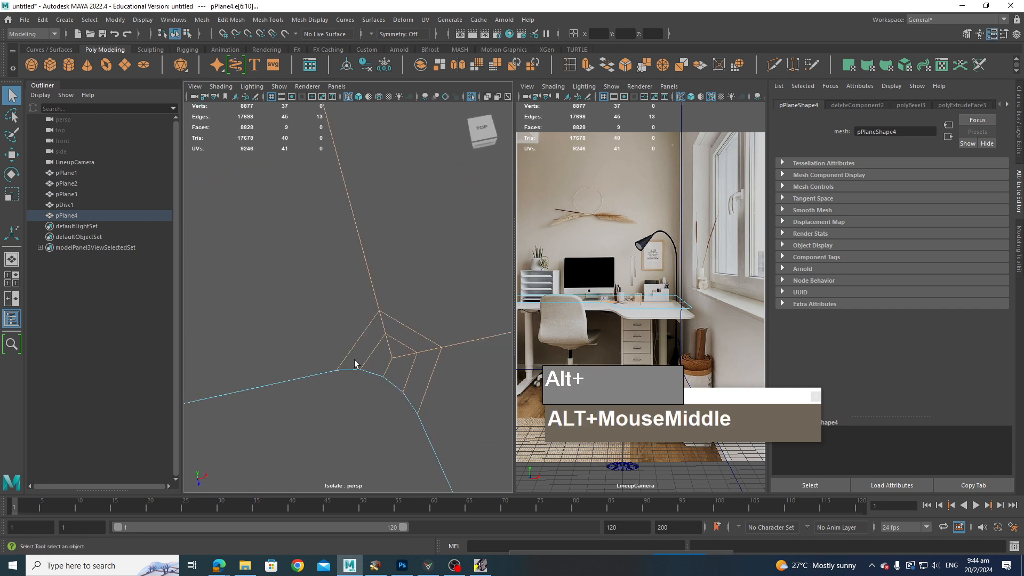
{"action": "left_click_drag", "start_coordinate": [354, 364], "coordinate": [377, 387], "text": "alt"}
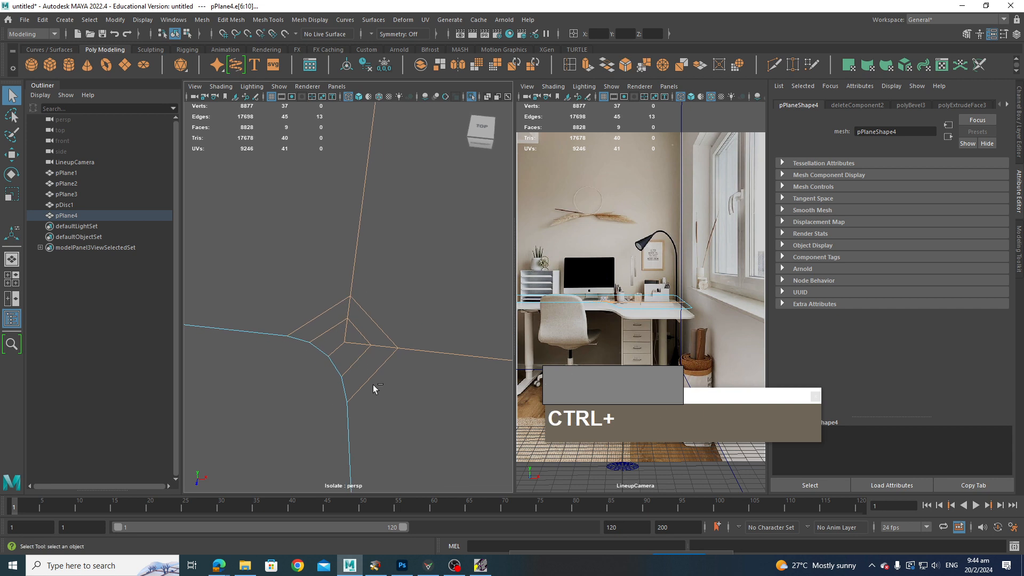
{"action": "left_click", "coordinate": [368, 382], "text": "shift"}
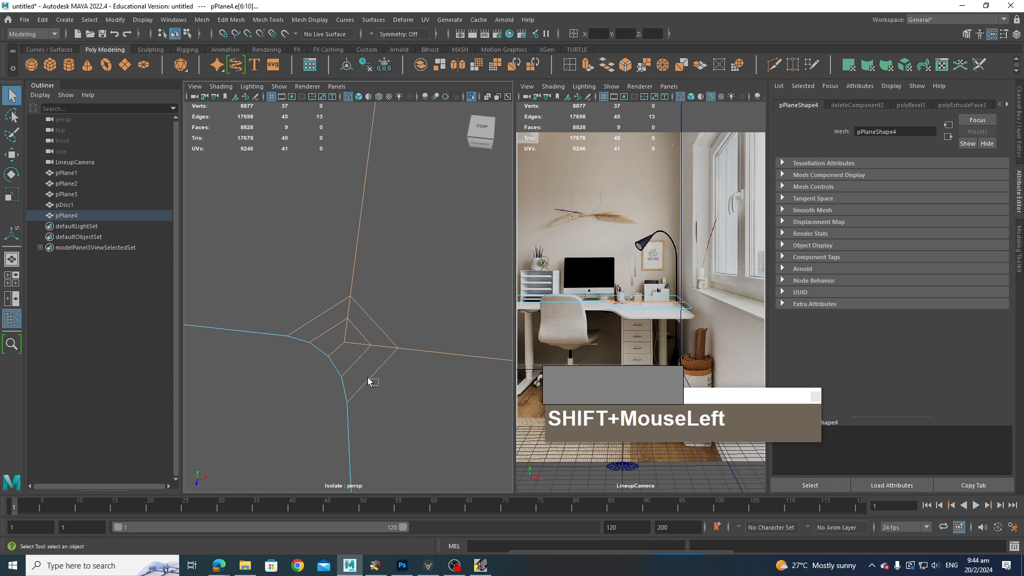
{"action": "left_click", "coordinate": [331, 334], "text": "shift"}
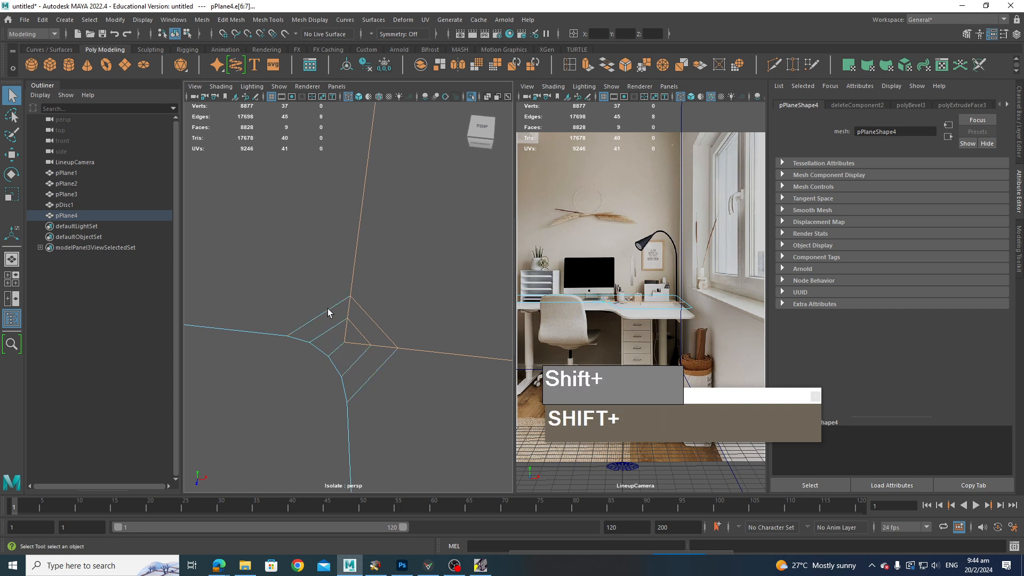
{"action": "key", "text": "ctrl+Delete"}
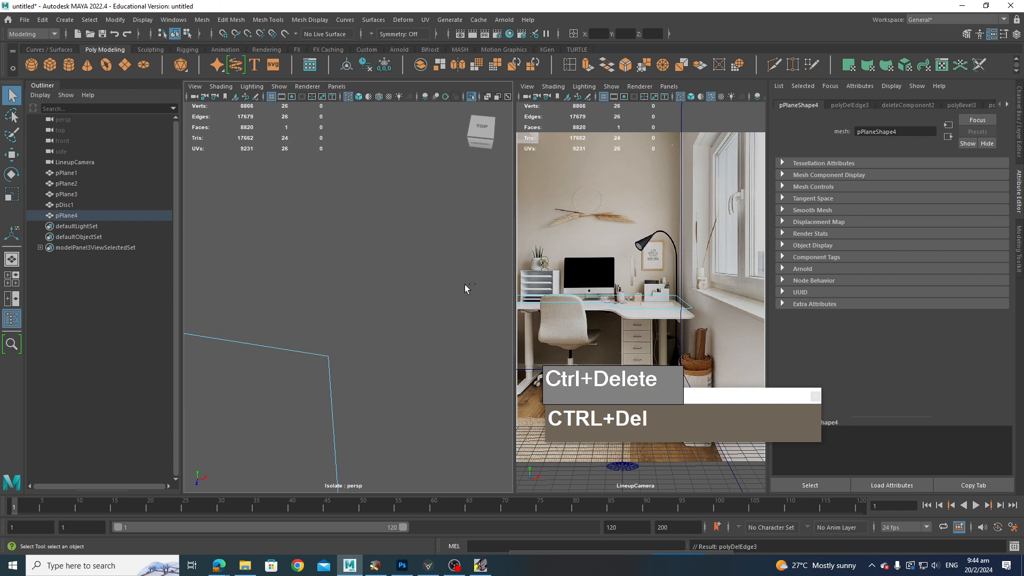
{"action": "key", "text": "ctrl+z"}
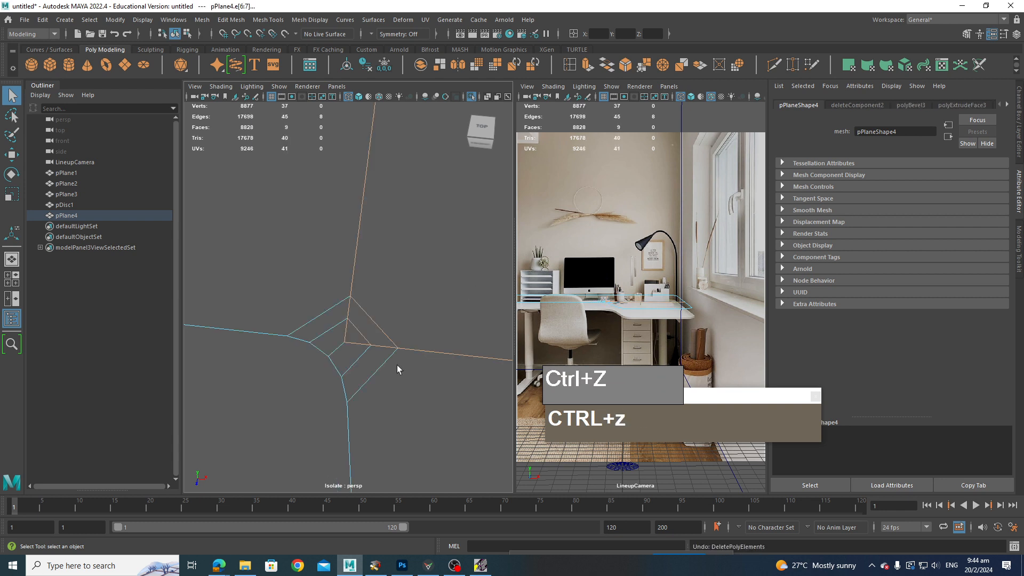
Step: Connect the two vertices where the long arm's rounded end begins with a new edge
{"action": "mouse_move", "coordinate": [397, 365]}
{"action": "left_mouse_down", "text": "alt"}
{"action": "mouse_move", "coordinate": [421, 373]}
{"action": "mouse_move", "coordinate": [387, 349]}
{"action": "left_mouse_up", "text": "alt"}
{"action": "middle_click_drag", "start_coordinate": [387, 349], "coordinate": [380, 347], "text": "alt"}
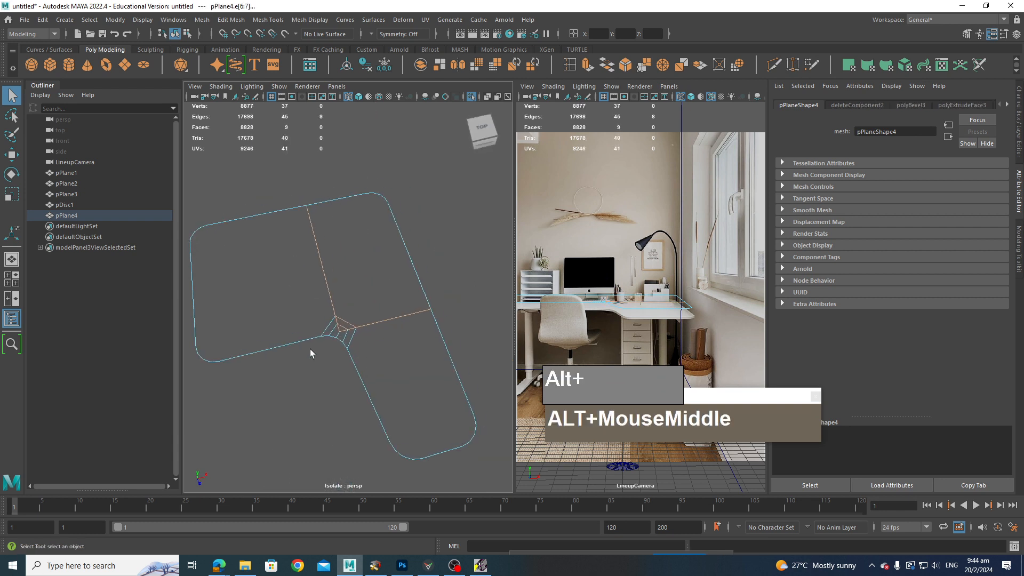
{"action": "left_click_drag", "start_coordinate": [310, 353], "coordinate": [331, 325], "text": "alt"}
{"action": "scroll", "coordinate": [346, 336], "scroll_direction": "up", "scroll_amount": 3}
{"action": "middle_click_drag", "start_coordinate": [358, 342], "coordinate": [343, 320], "text": "alt"}
{"action": "scroll", "coordinate": [375, 319], "scroll_direction": "down", "scroll_amount": 5}
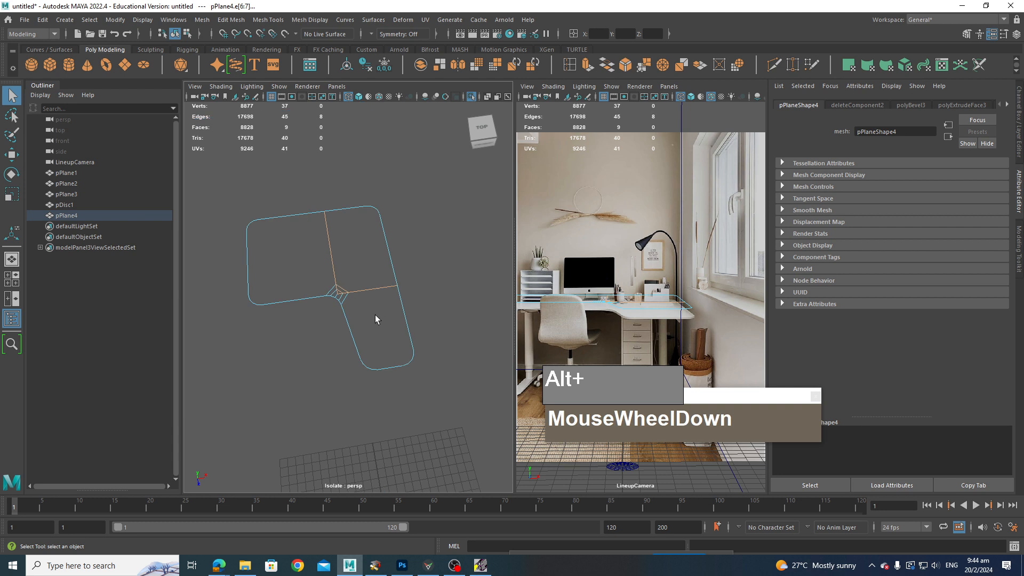
{"action": "middle_click_drag", "start_coordinate": [319, 271], "coordinate": [249, 276], "text": "alt"}
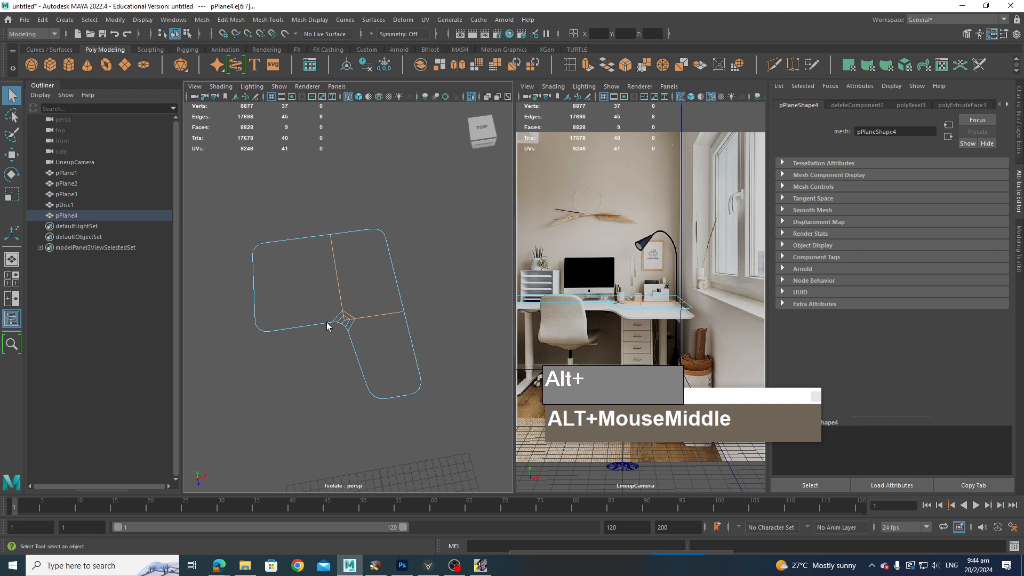
{"action": "left_click_drag", "start_coordinate": [350, 286], "coordinate": [329, 281], "text": "alt"}
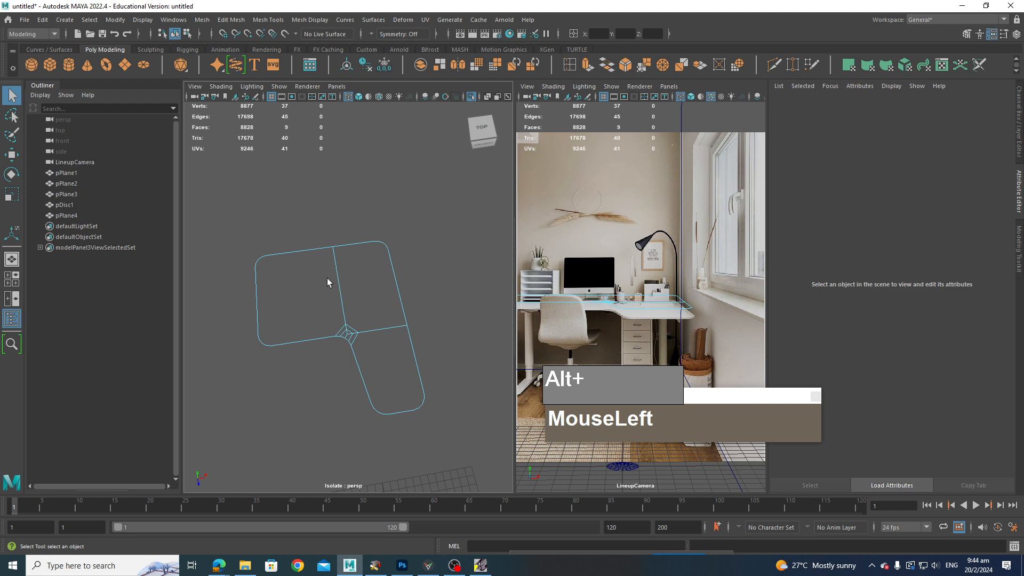
{"action": "scroll", "coordinate": [341, 277], "scroll_direction": "up", "scroll_amount": 3}
{"action": "scroll", "coordinate": [341, 276], "scroll_direction": "down", "scroll_amount": 3}
{"action": "middle_click_drag", "start_coordinate": [341, 276], "coordinate": [356, 276], "text": "alt"}
{"action": "right_click_drag", "start_coordinate": [342, 271], "coordinate": [431, 374]}
{"action": "middle_click_drag", "start_coordinate": [430, 373], "coordinate": [382, 310], "text": "alt"}
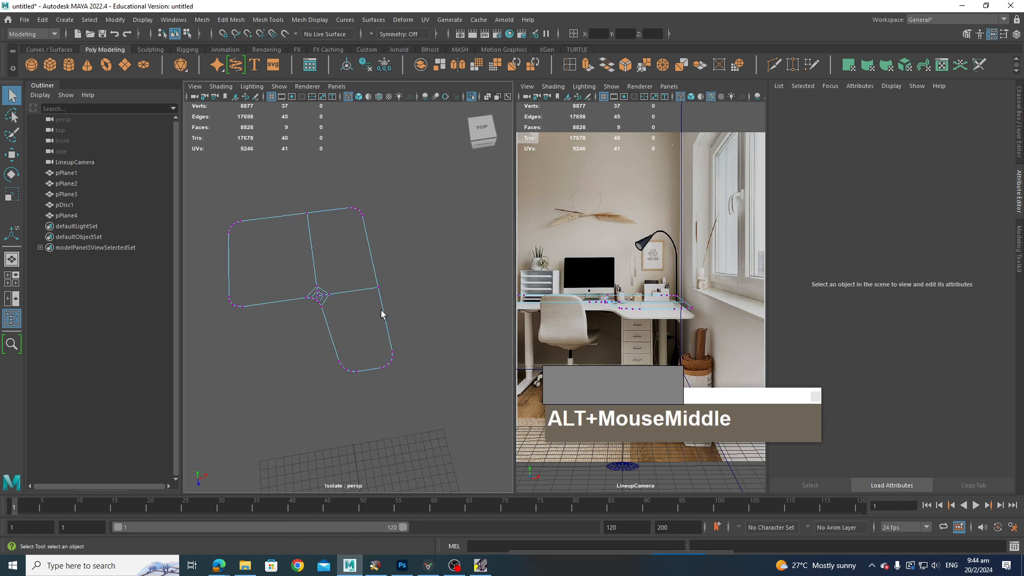
{"action": "scroll", "coordinate": [380, 359], "scroll_direction": "up", "scroll_amount": 2, "text": "alt"}
{"action": "middle_click_drag", "start_coordinate": [380, 354], "coordinate": [350, 348], "text": "alt"}
{"action": "left_click", "coordinate": [343, 366], "text": "alt"}
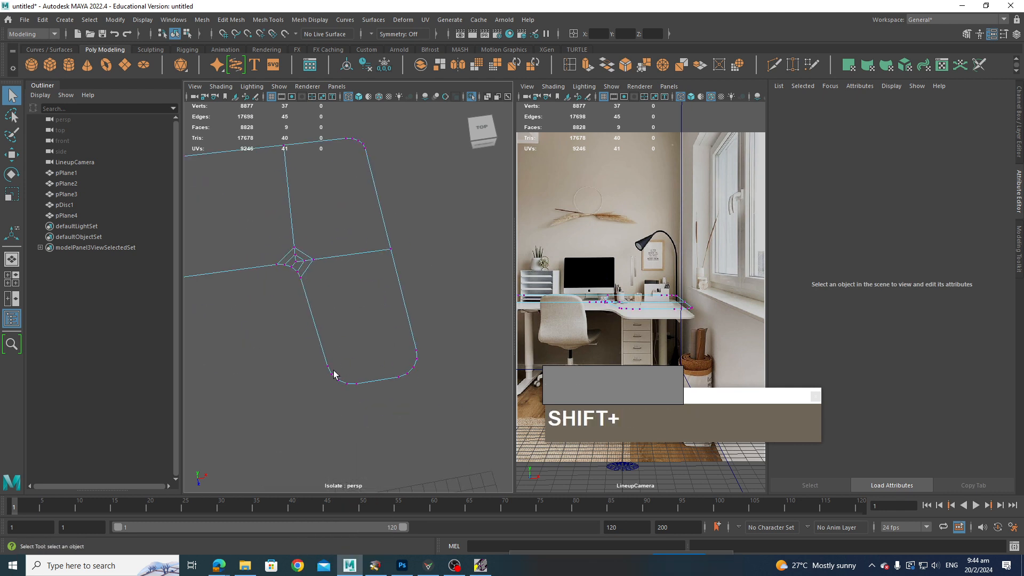
{"action": "left_click", "coordinate": [329, 368]}
{"action": "key", "text": "ctrl+space"}
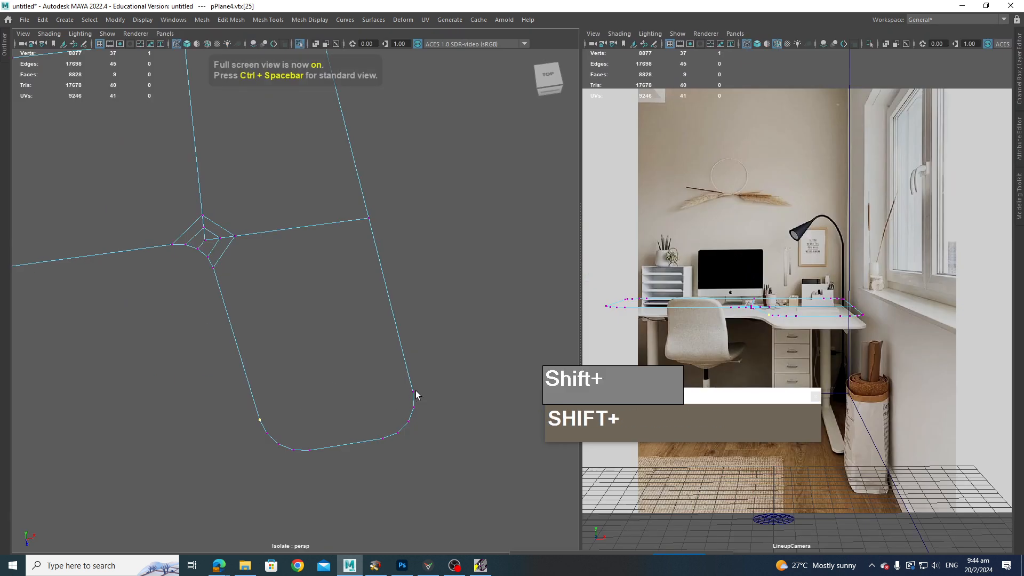
{"action": "left_click_drag", "start_coordinate": [409, 387], "coordinate": [421, 397], "text": "shift"}
{"action": "right_click_drag", "start_coordinate": [369, 360], "coordinate": [370, 424], "text": "shift"}
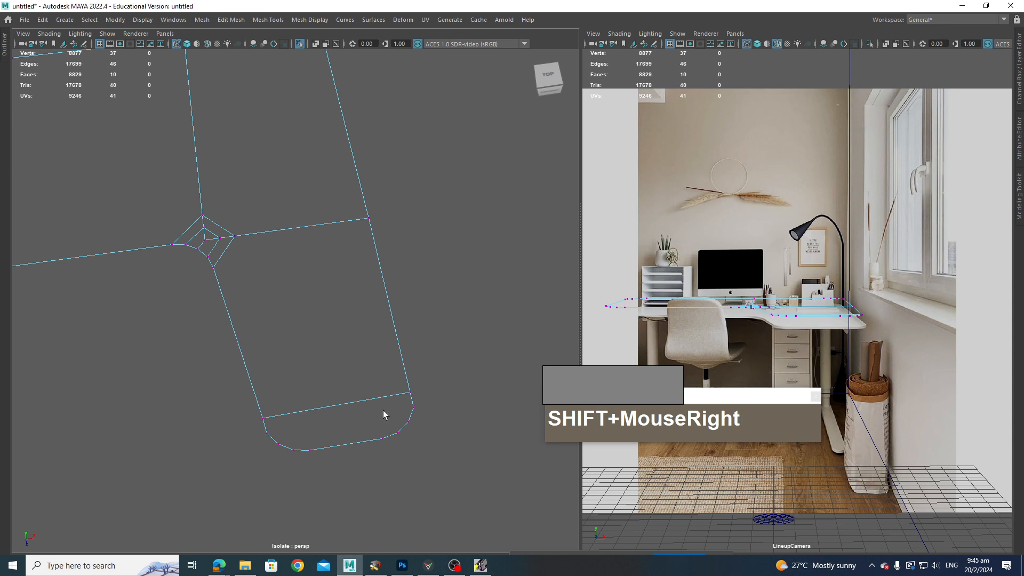
Step: Undo the last connecting edge and re-cut an edge across the long arm where its rounded end begins
{"action": "key", "text": "ctrl+z"}
{"action": "left_click", "coordinate": [256, 392]}
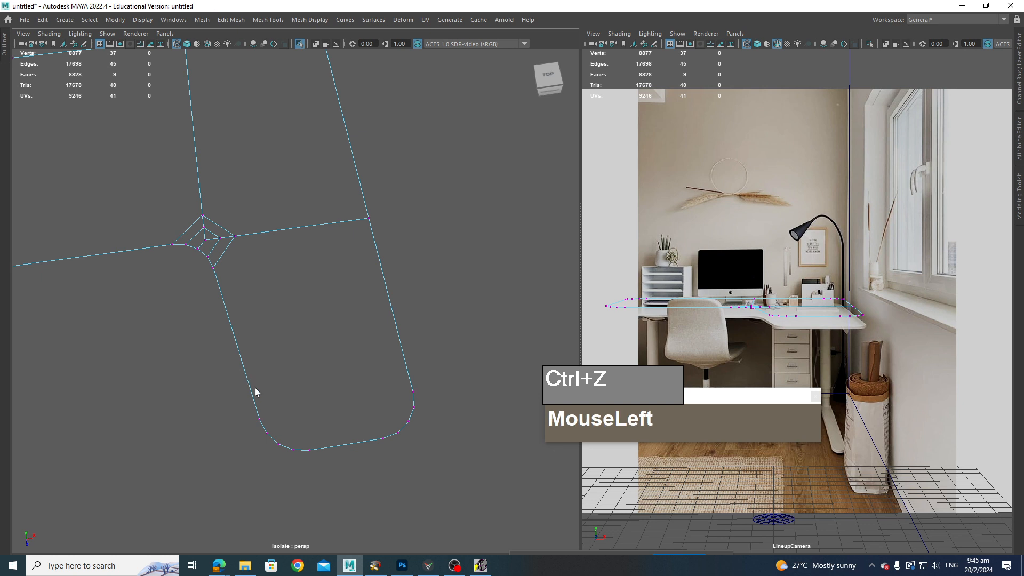
{"action": "right_click_drag", "start_coordinate": [256, 271], "coordinate": [207, 275]}
{"action": "right_click_drag", "start_coordinate": [244, 345], "coordinate": [239, 243], "text": "shift"}
{"action": "left_click", "coordinate": [237, 357]}
{"action": "left_click", "coordinate": [247, 389]}
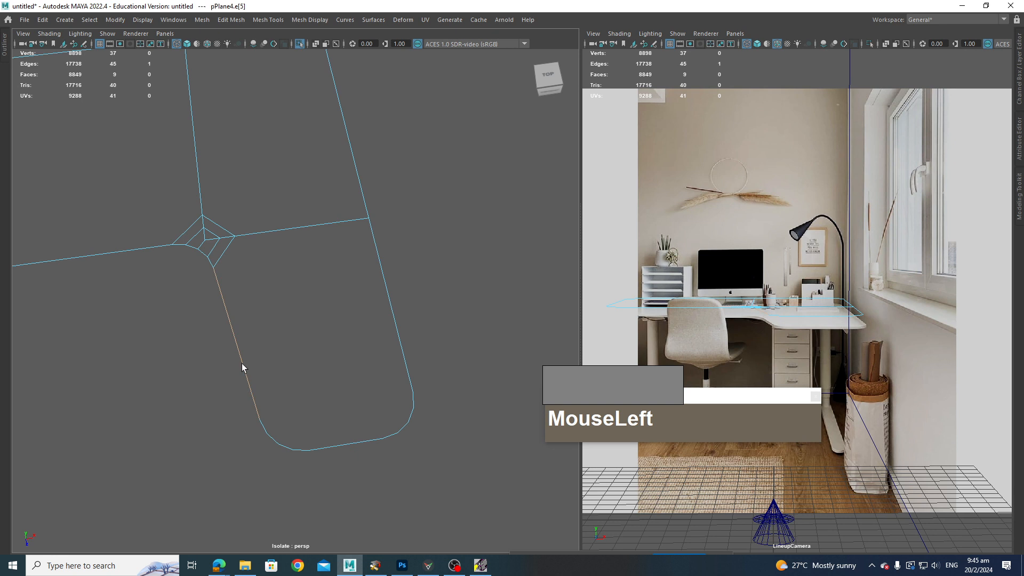
{"action": "right_click_drag", "start_coordinate": [240, 364], "coordinate": [182, 359], "text": "shift"}
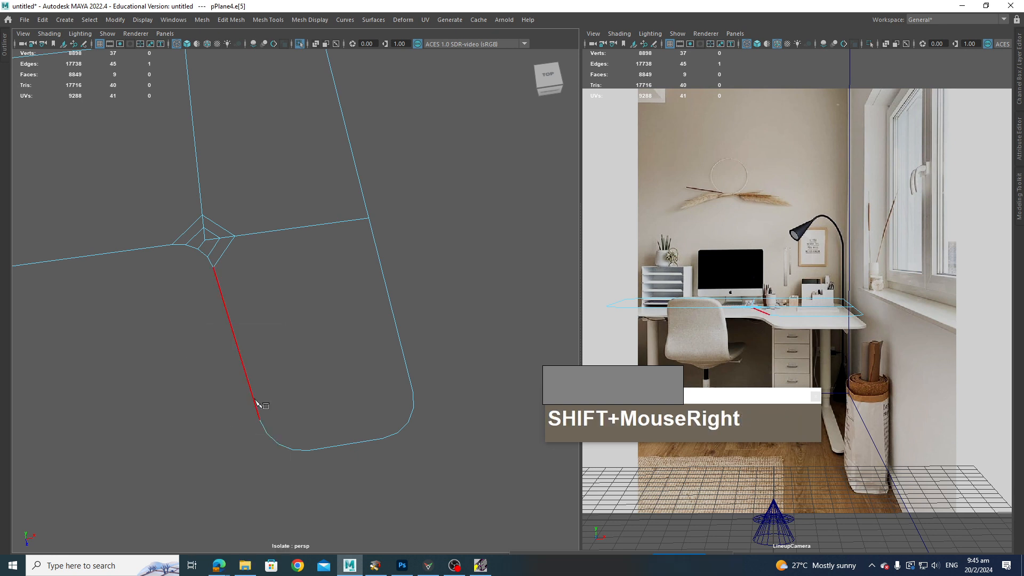
{"action": "left_click", "coordinate": [244, 367]}
{"action": "left_click_drag", "start_coordinate": [261, 422], "coordinate": [429, 401]}
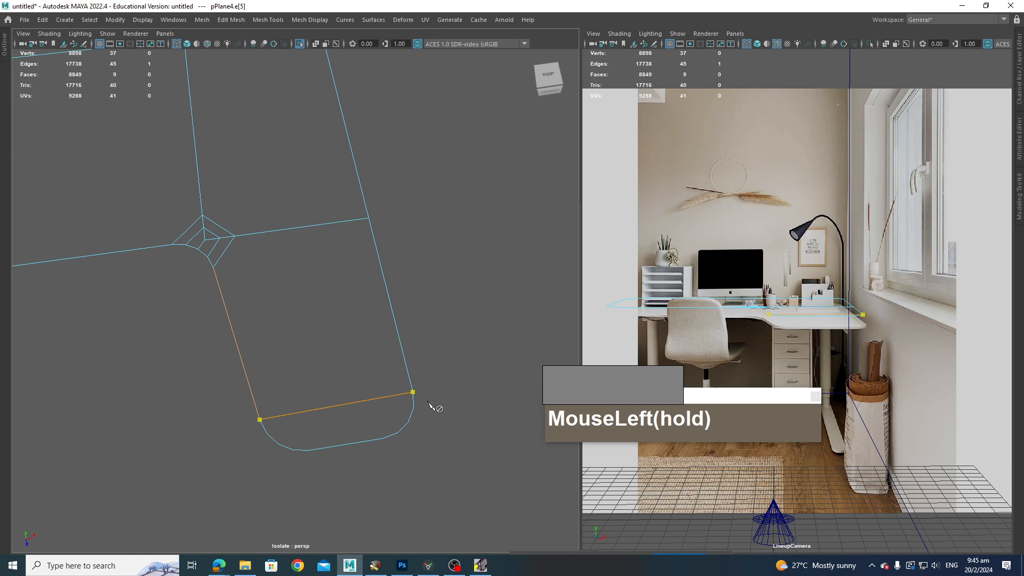
{"action": "key", "text": "Return"}
Step: Cut an edge across the back arm where its outer rounded end begins, through the middle edge
{"action": "scroll", "coordinate": [422, 419], "scroll_direction": "down", "scroll_amount": 4}
{"action": "scroll", "coordinate": [422, 418], "scroll_direction": "up", "scroll_amount": 1}
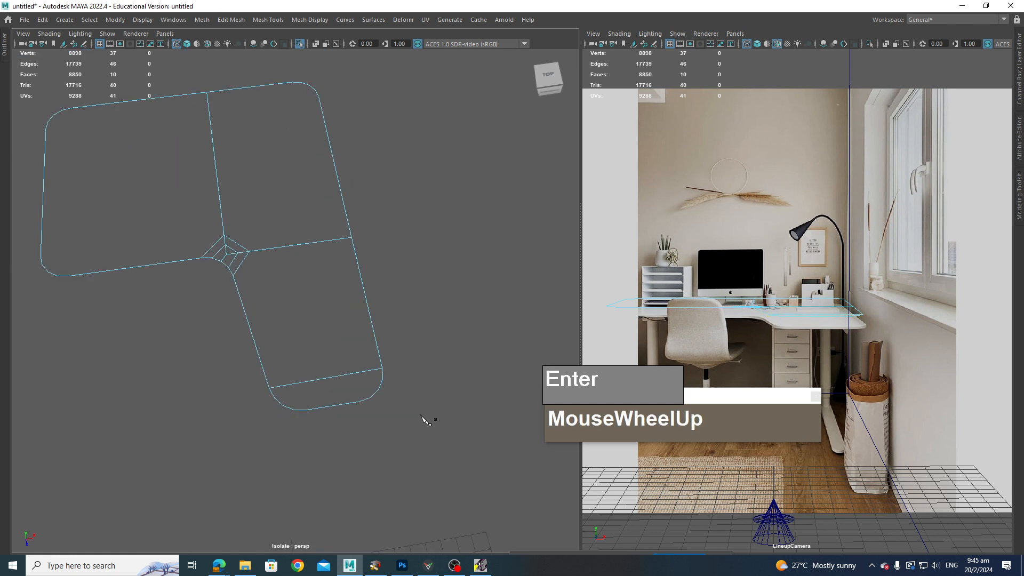
{"action": "middle_click_drag", "start_coordinate": [340, 228], "coordinate": [461, 420], "text": "alt"}
{"action": "right_click_drag", "start_coordinate": [314, 275], "coordinate": [258, 287]}
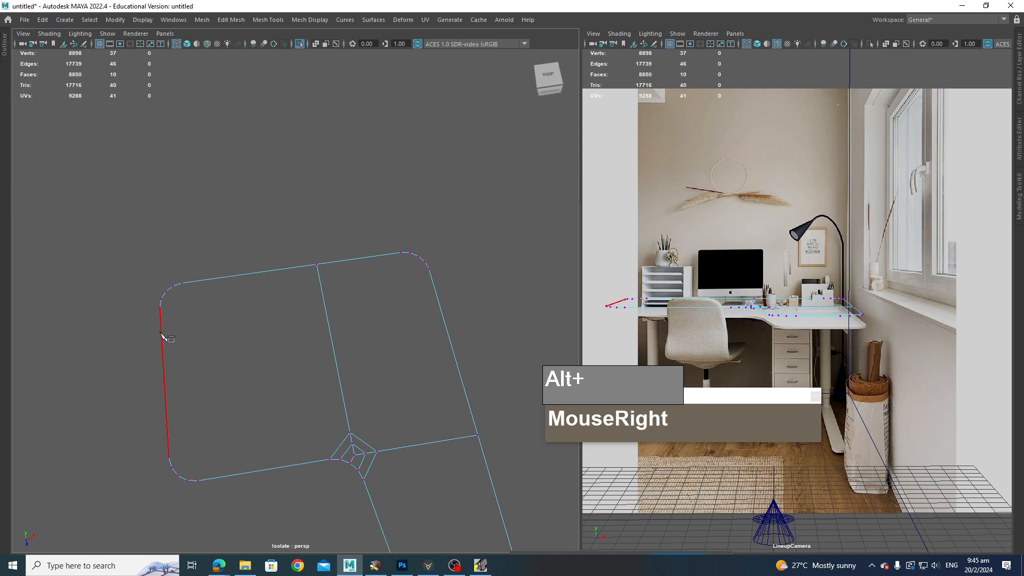
{"action": "left_click_drag", "start_coordinate": [165, 333], "coordinate": [443, 285]}
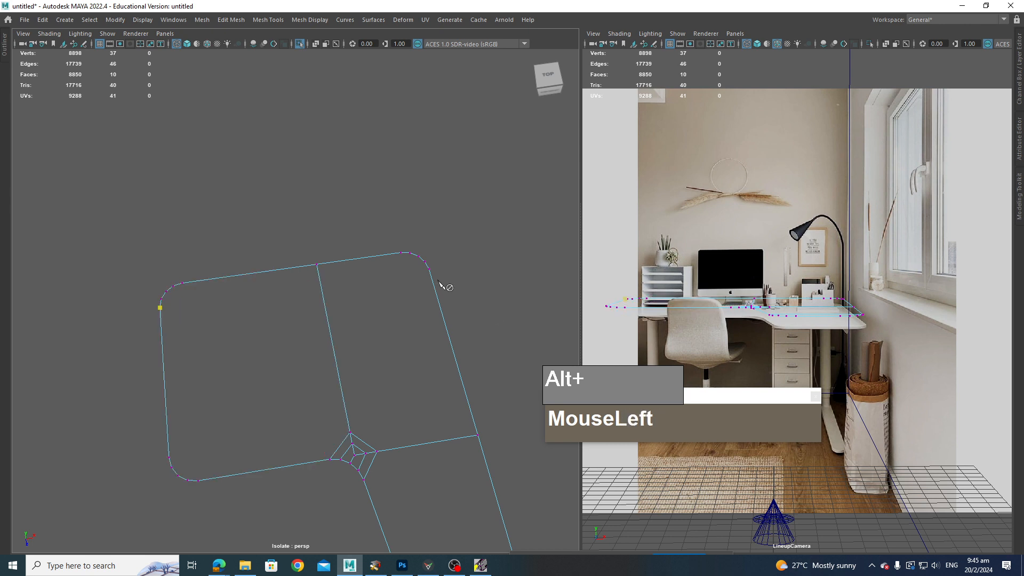
{"action": "left_click", "coordinate": [443, 261]}
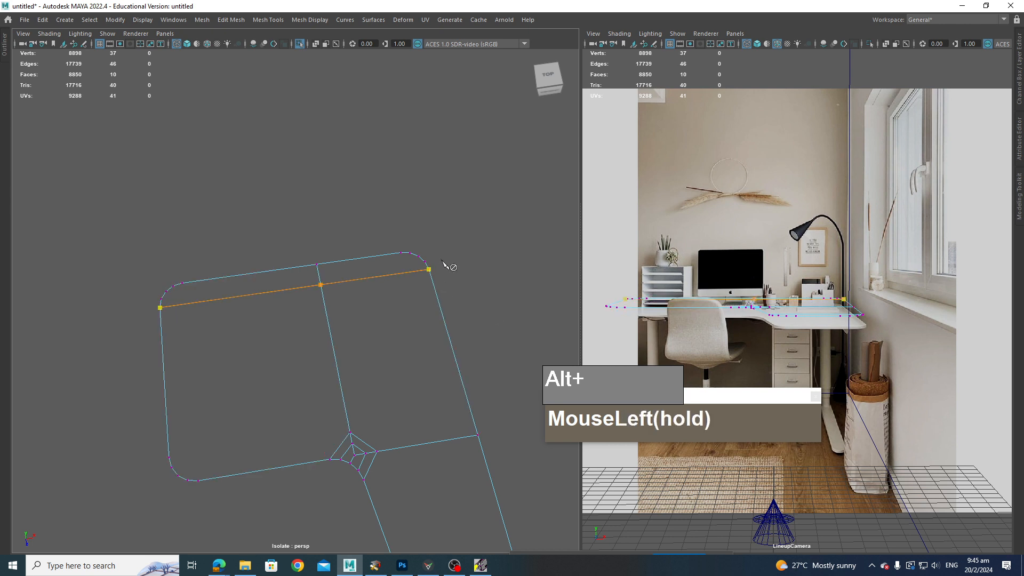
{"action": "key", "text": "Return"}
Step: Cut a lengthwise edge along the long arm from its rounded end to the back edge
{"action": "scroll", "coordinate": [442, 320], "scroll_direction": "down", "scroll_amount": 5, "text": "alt"}
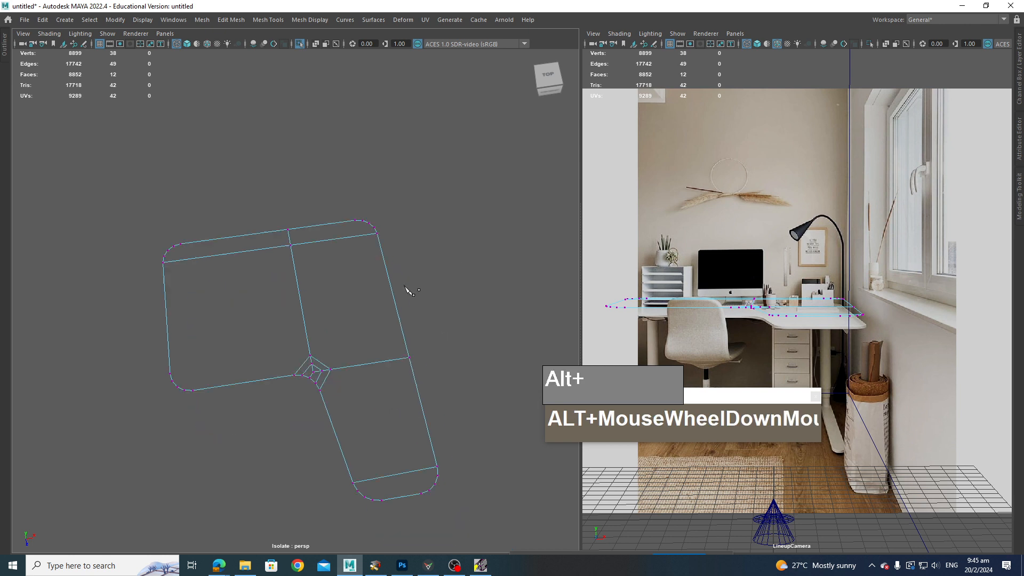
{"action": "left_click_drag", "start_coordinate": [407, 490], "coordinate": [419, 490]}
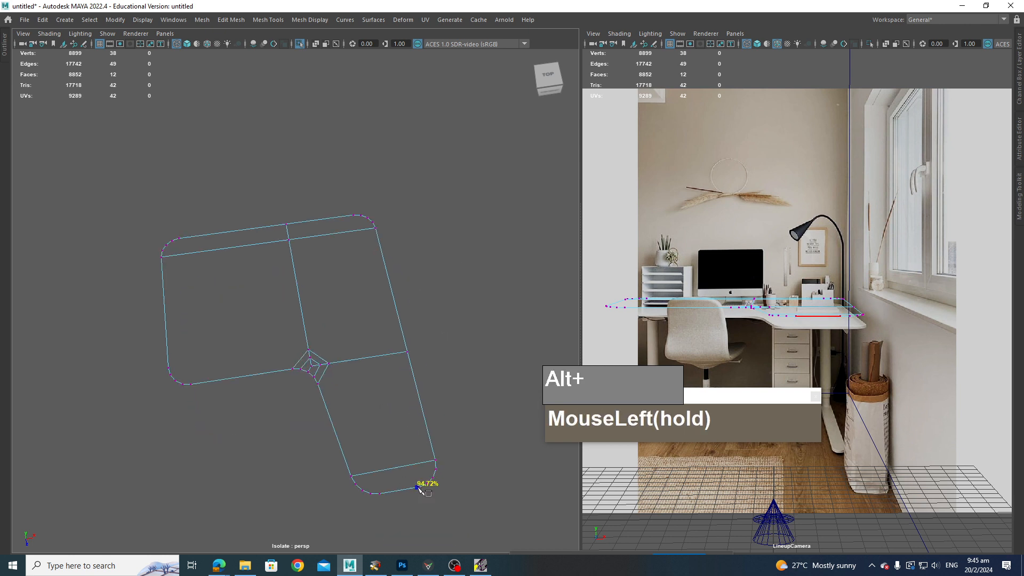
{"action": "left_click", "coordinate": [361, 217]}
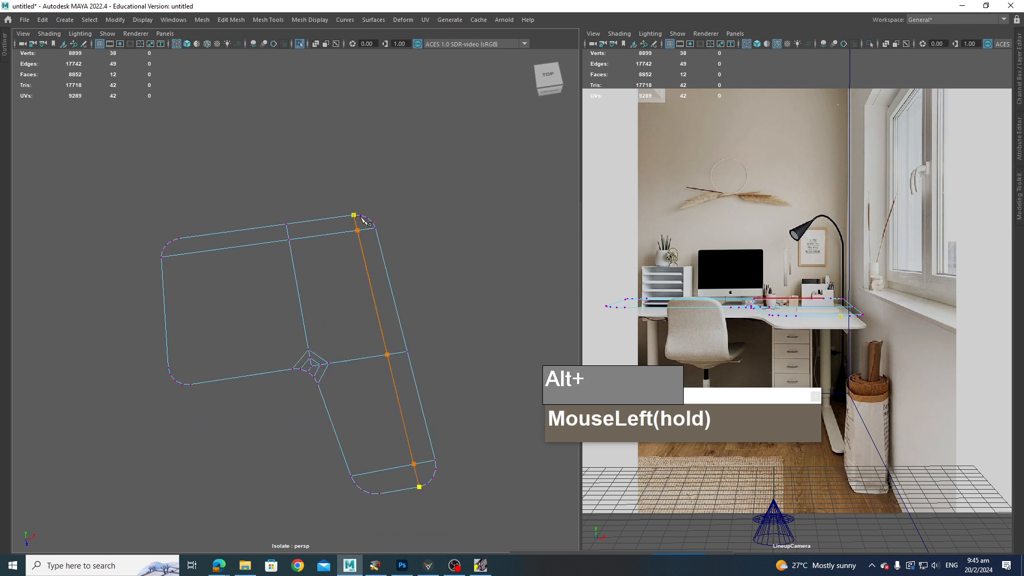
{"action": "key", "text": "Return"}
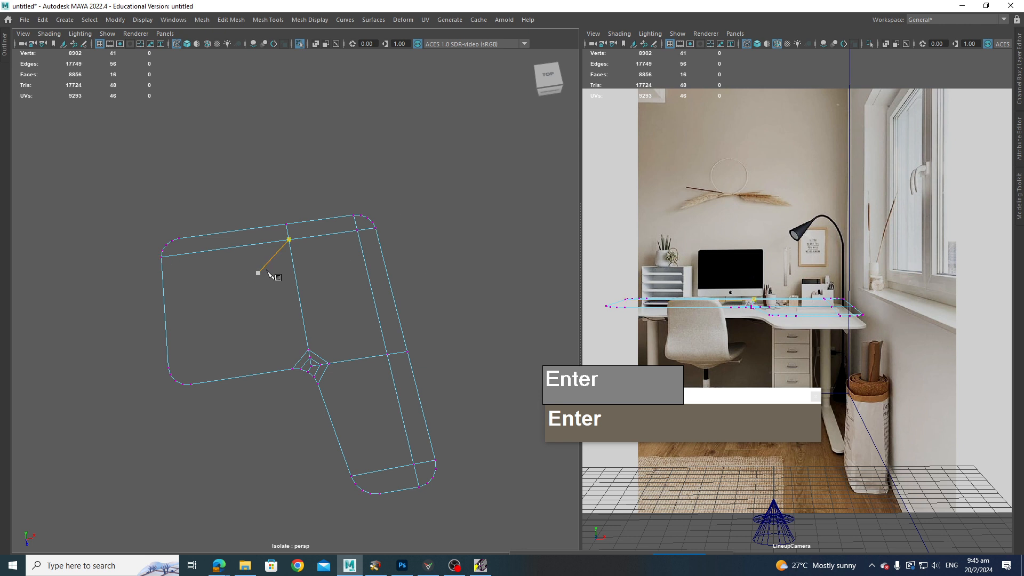
Step: Cut an edge joining where the two rounded corners begin at the short arm's outer end
{"action": "left_click_drag", "start_coordinate": [183, 245], "coordinate": [194, 276]}
{"action": "left_click_drag", "start_coordinate": [241, 378], "coordinate": [245, 425]}
{"action": "key", "text": "Return"}
Step: Cut an edge across the desk from the short arm's lower rounded corner to the long arm's outer side
{"action": "middle_click_drag", "start_coordinate": [265, 441], "coordinate": [279, 439], "text": "alt"}
{"action": "left_click_drag", "start_coordinate": [183, 325], "coordinate": [435, 332]}
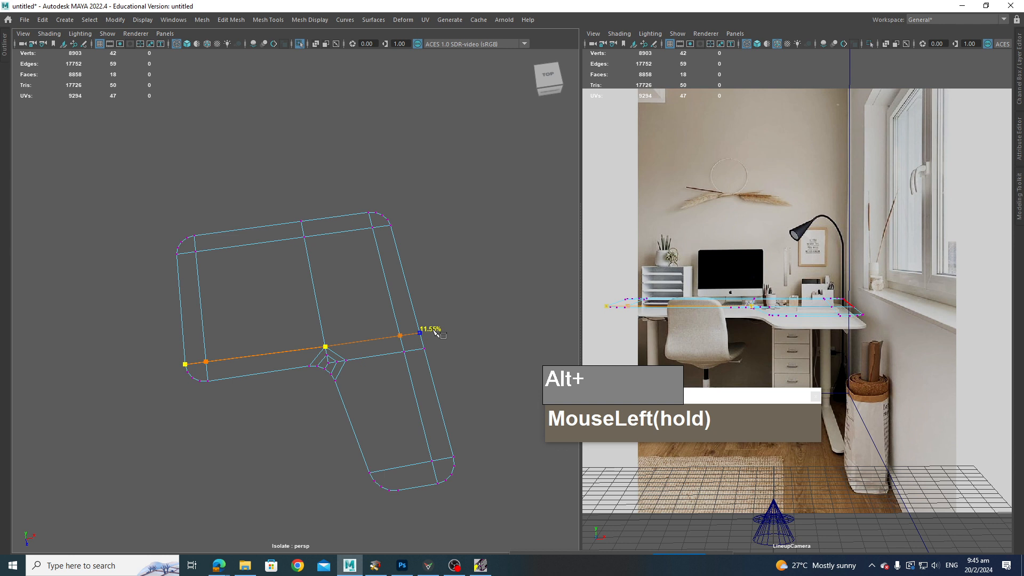
{"action": "key", "text": "Return"}
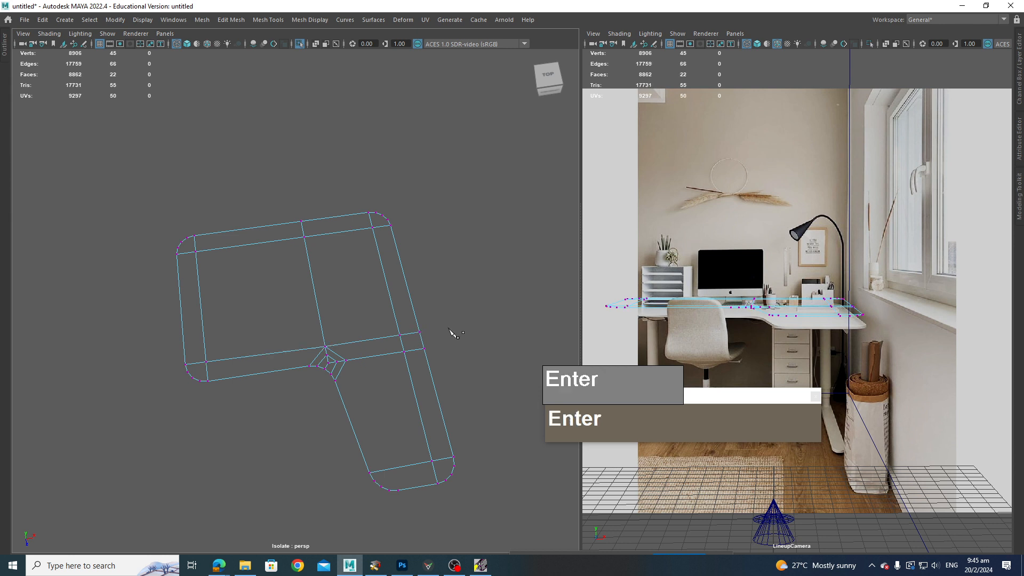
Step: Cut a lengthwise edge along the long arm's inner side from its rounded end to the inner corner bevel
{"action": "scroll", "coordinate": [384, 384], "scroll_direction": "up", "scroll_amount": 3}
{"action": "scroll", "coordinate": [393, 395], "scroll_direction": "down", "scroll_amount": 4}
{"action": "middle_click_drag", "start_coordinate": [393, 395], "coordinate": [365, 352], "text": "alt"}
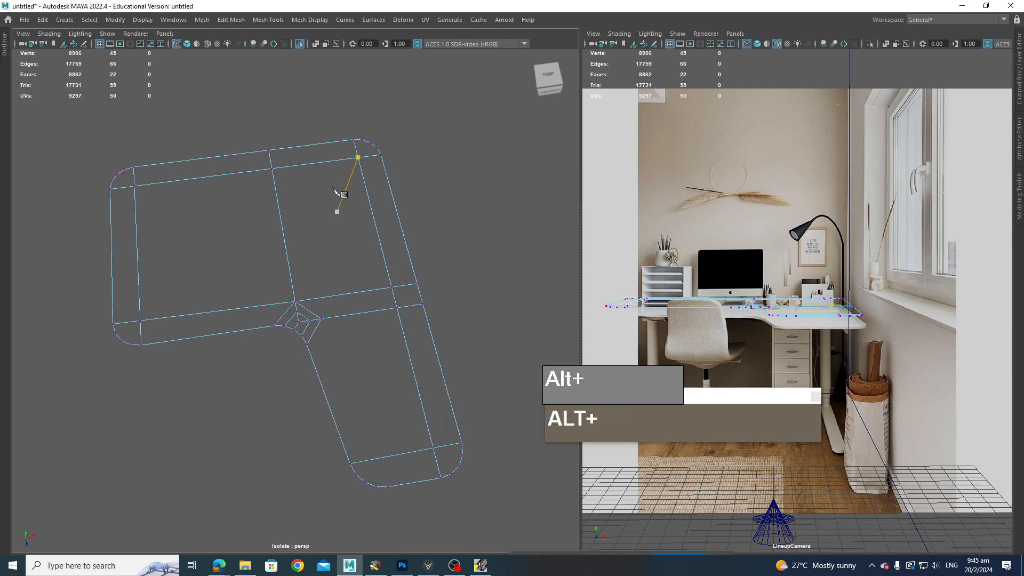
{"action": "left_click", "coordinate": [410, 485]}
{"action": "left_click_drag", "start_coordinate": [397, 490], "coordinate": [422, 480]}
{"action": "left_click", "coordinate": [382, 491]}
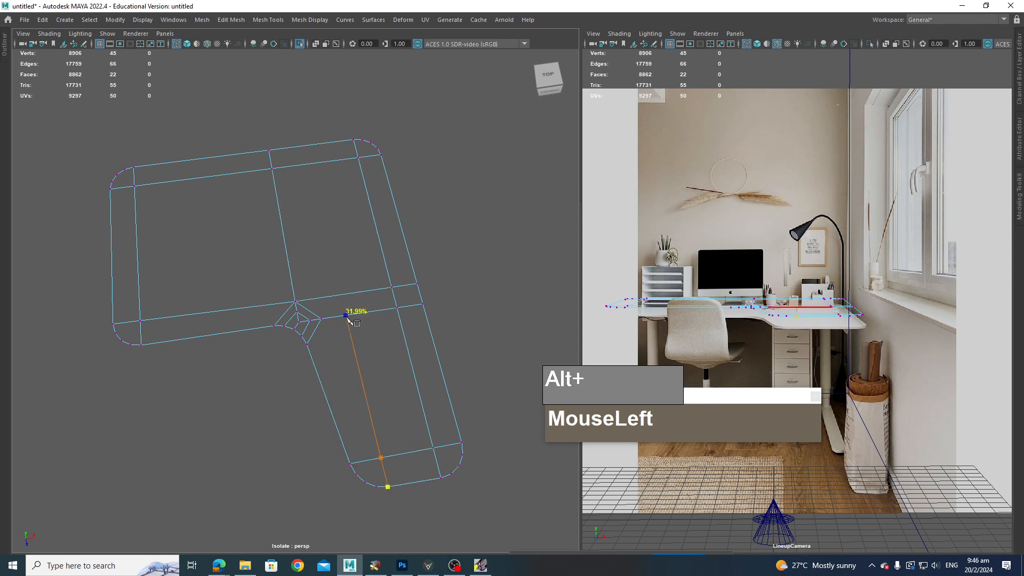
{"action": "left_click", "coordinate": [322, 319]}
{"action": "left_click_drag", "start_coordinate": [418, 414], "coordinate": [393, 409]}
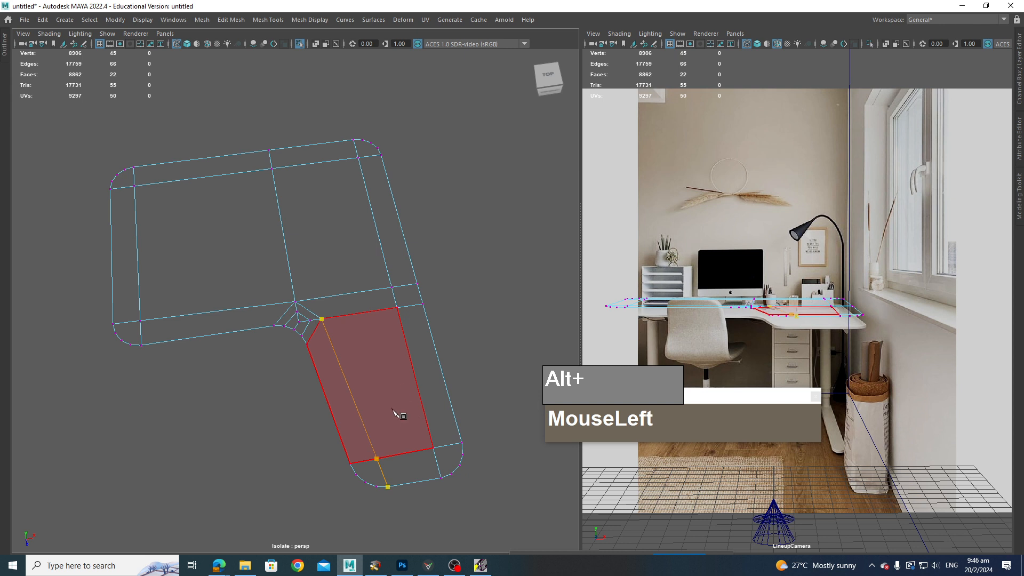
{"action": "key", "text": "Return"}
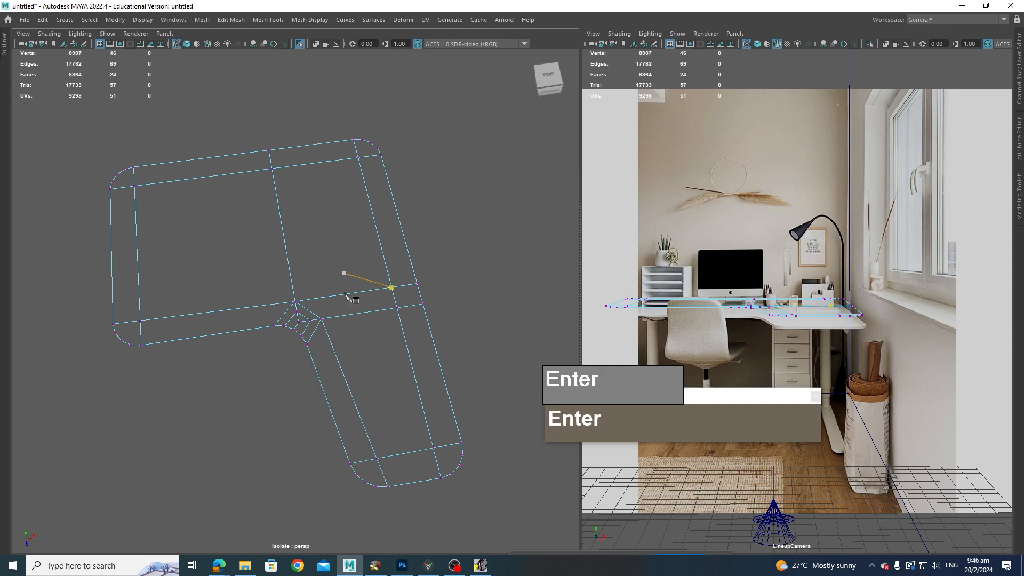
Step: Add diagonal edges from the long arm's end vertices into both of its rounded corners
{"action": "middle_click_drag", "start_coordinate": [441, 352], "coordinate": [422, 279], "text": "alt"}
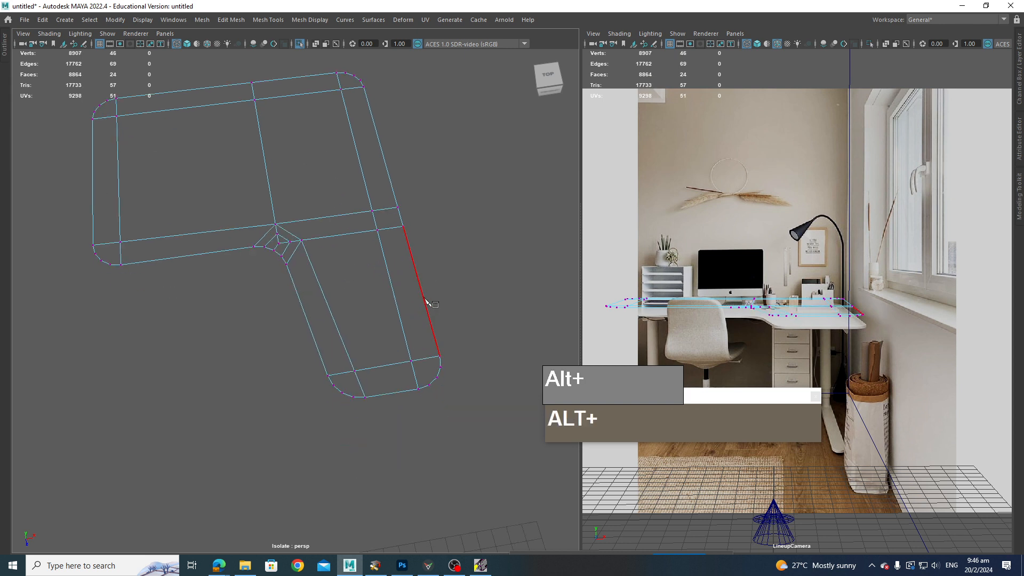
{"action": "scroll", "coordinate": [438, 273], "scroll_direction": "up", "scroll_amount": 3}
{"action": "middle_click_drag", "start_coordinate": [442, 342], "coordinate": [417, 297], "text": "alt"}
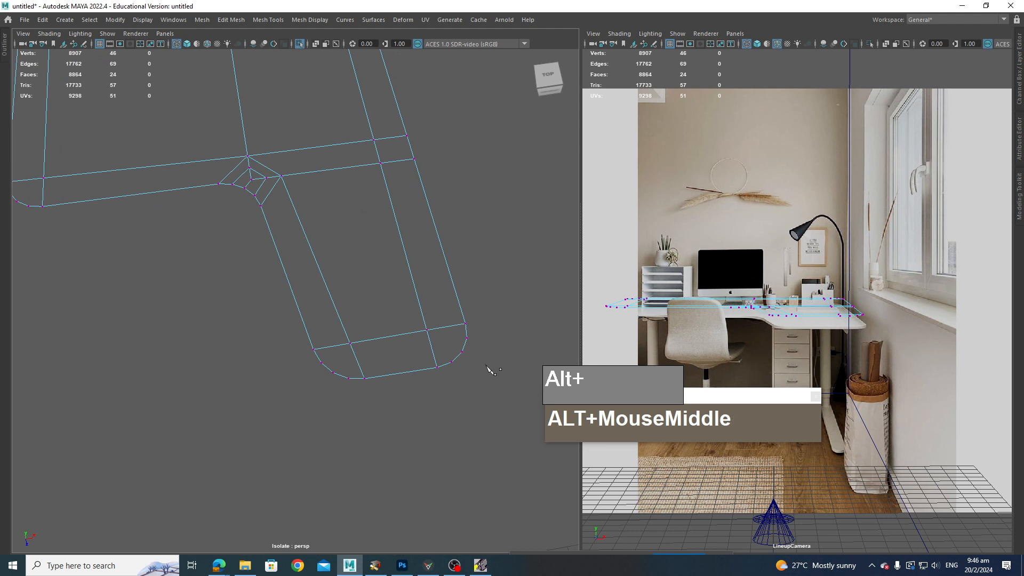
{"action": "scroll", "coordinate": [448, 357], "scroll_direction": "up", "scroll_amount": 3}
{"action": "middle_click_drag", "start_coordinate": [411, 347], "coordinate": [387, 316], "text": "alt"}
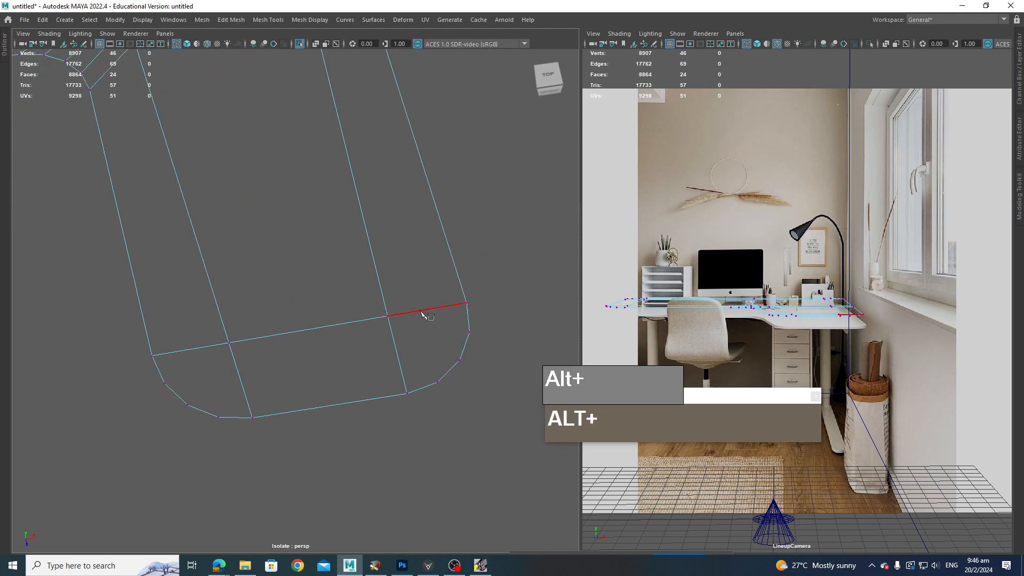
{"action": "left_click", "coordinate": [388, 316]}
{"action": "left_click", "coordinate": [461, 361]}
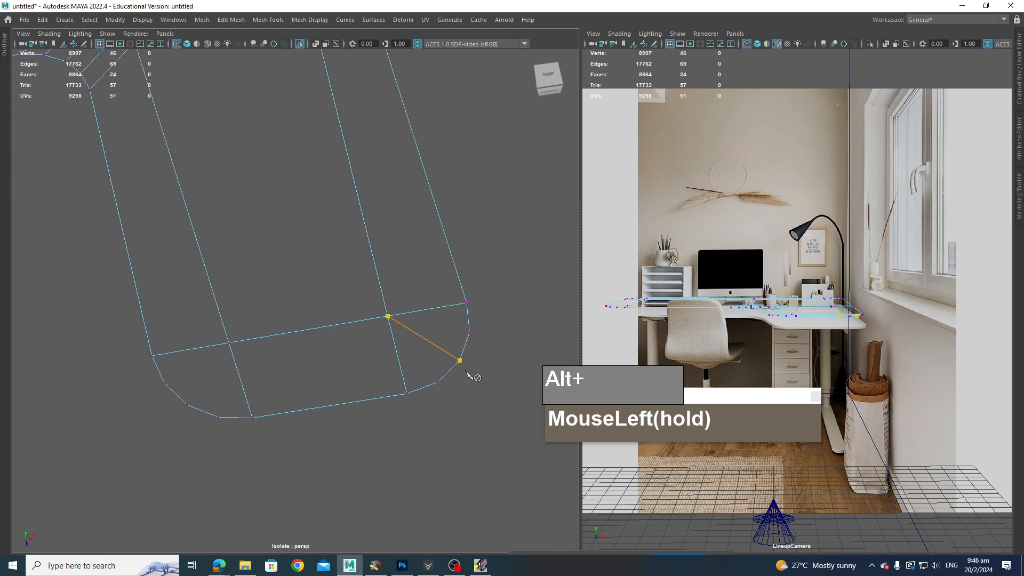
{"action": "key", "text": "Return"}
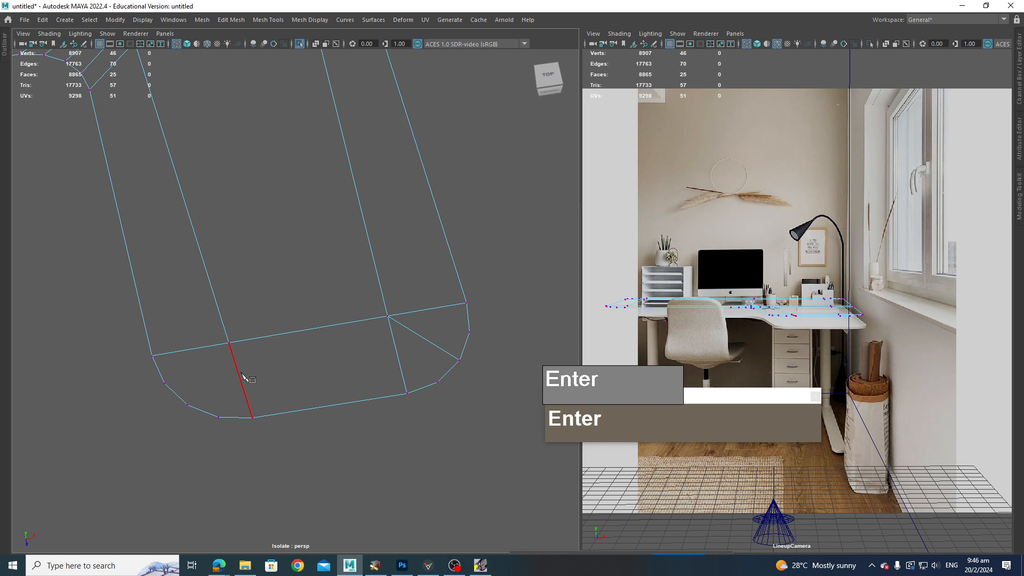
{"action": "left_click_drag", "start_coordinate": [229, 343], "coordinate": [201, 394]}
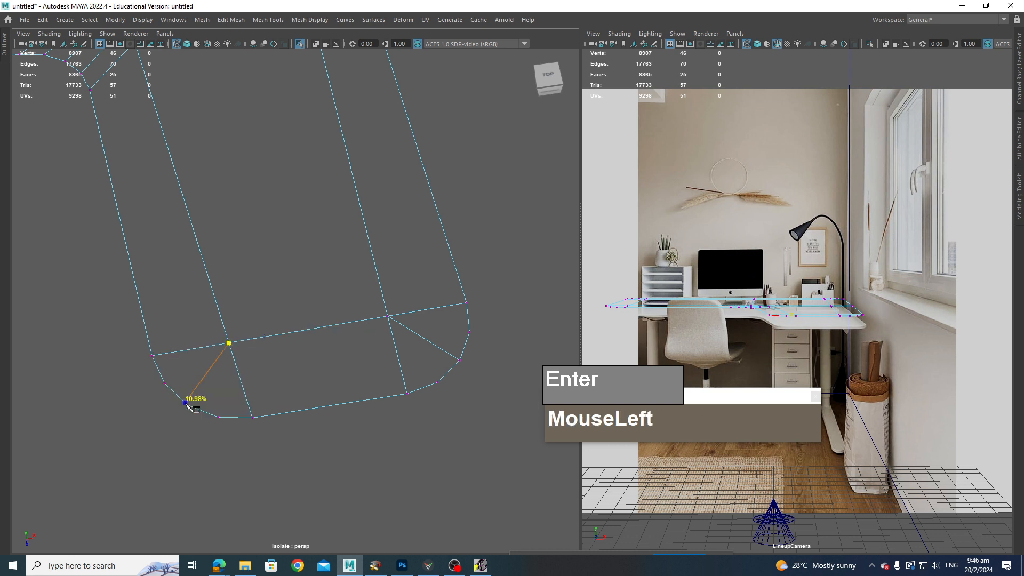
{"action": "key", "text": "Return"}
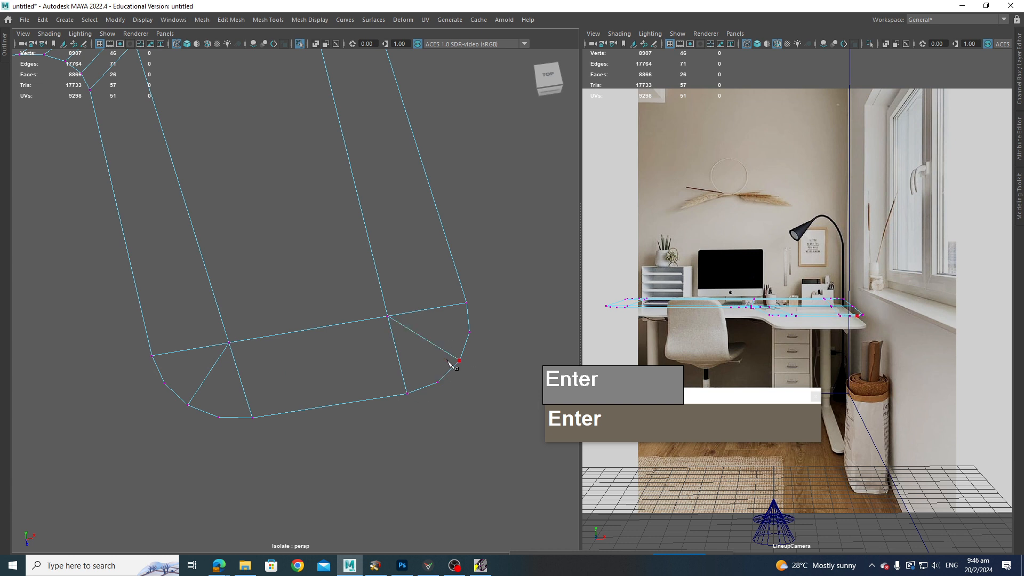
Step: Add a diagonal edge into the rounded corner at the back outer corner of the desk
{"action": "scroll", "coordinate": [451, 365], "scroll_direction": "down", "scroll_amount": 3}
{"action": "middle_click_drag", "start_coordinate": [414, 336], "coordinate": [407, 434], "text": "alt"}
{"action": "middle_click_drag", "start_coordinate": [286, 98], "coordinate": [288, 313], "text": "alt"}
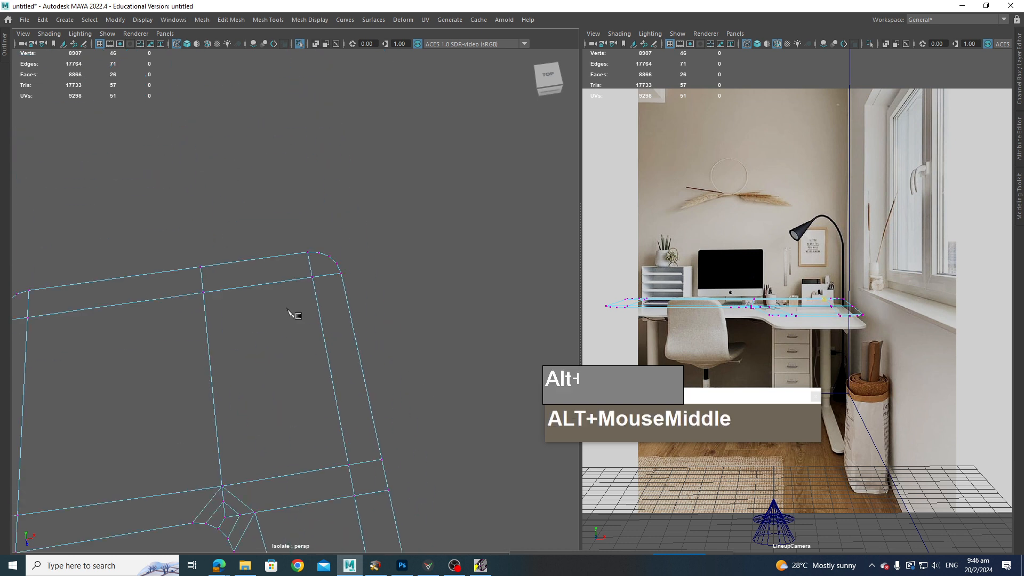
{"action": "scroll", "coordinate": [309, 277], "scroll_direction": "up", "scroll_amount": 3, "text": "alt"}
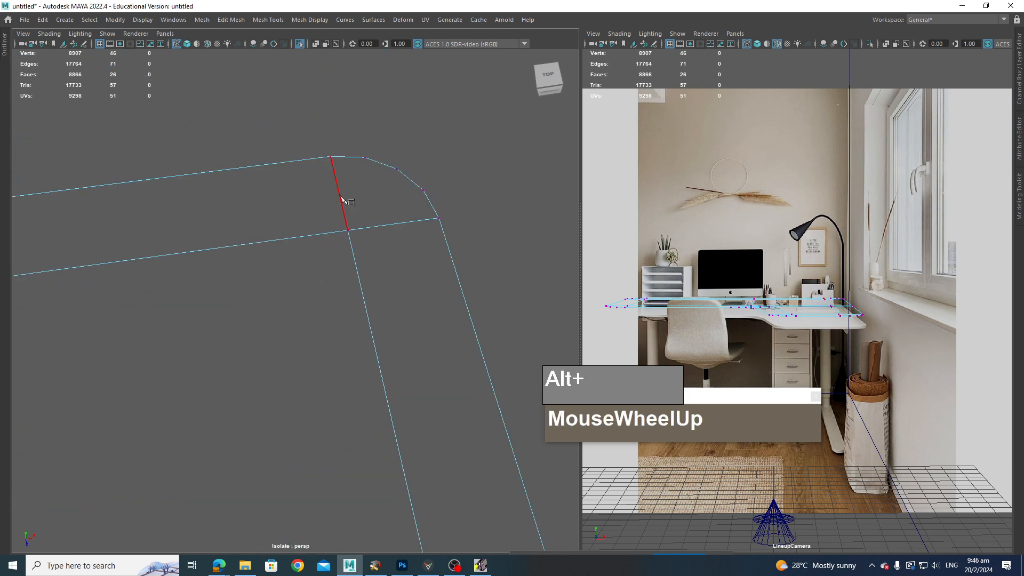
{"action": "left_click_drag", "start_coordinate": [340, 197], "coordinate": [347, 230]}
{"action": "left_click", "coordinate": [411, 180]}
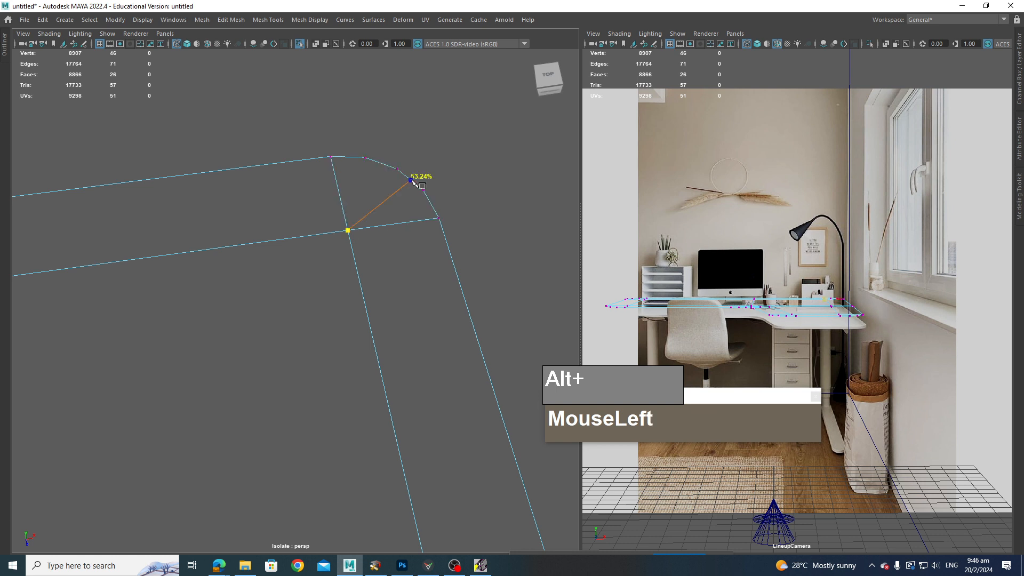
{"action": "key", "text": "Return"}
Step: Add diagonal edges into the short arm's two outer rounded corners
{"action": "scroll", "coordinate": [242, 341], "scroll_direction": "down", "scroll_amount": 3}
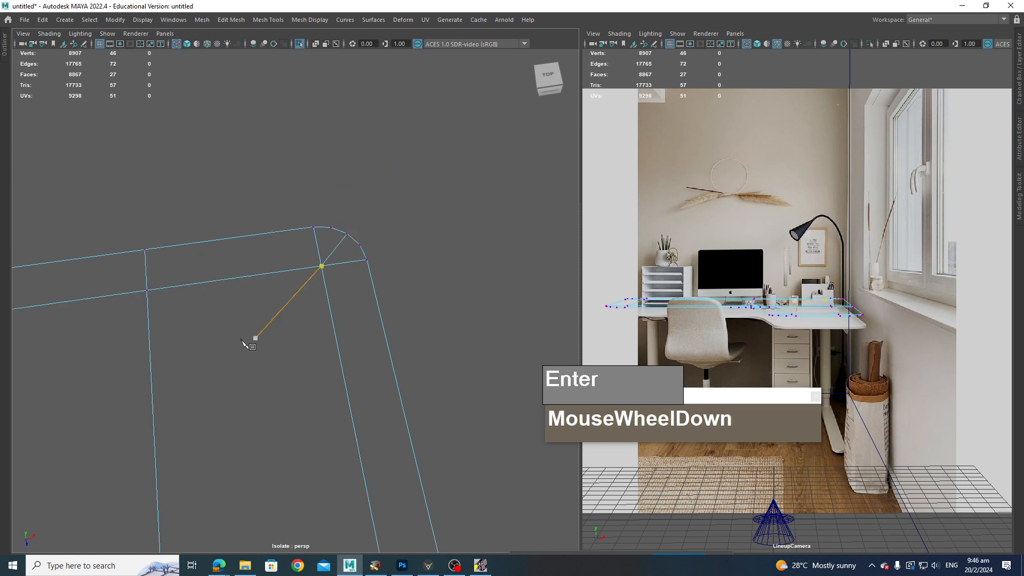
{"action": "middle_click_drag", "start_coordinate": [241, 339], "coordinate": [613, 301], "text": "alt"}
{"action": "left_click", "coordinate": [242, 259]}
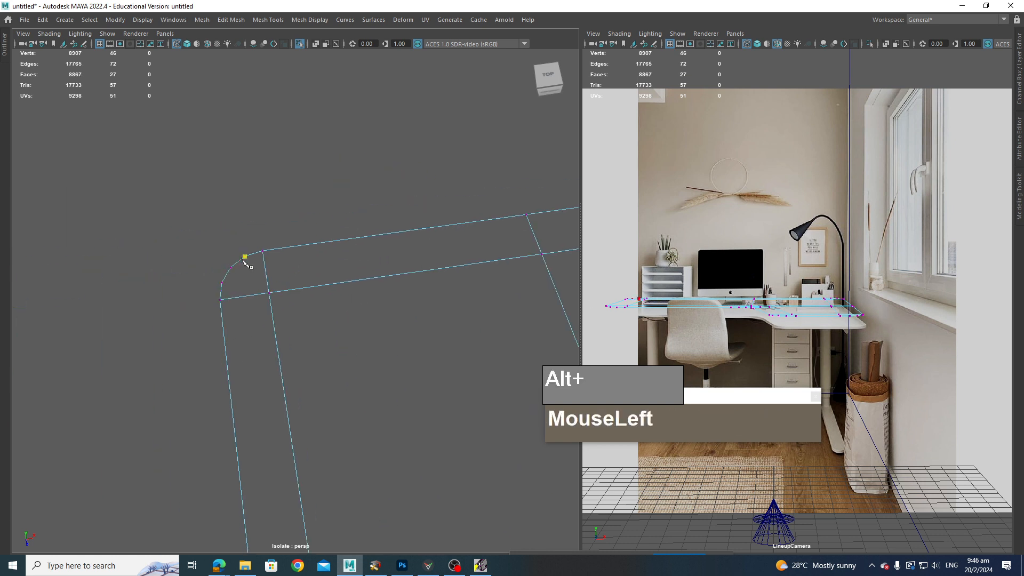
{"action": "left_click_drag", "start_coordinate": [268, 277], "coordinate": [273, 300]}
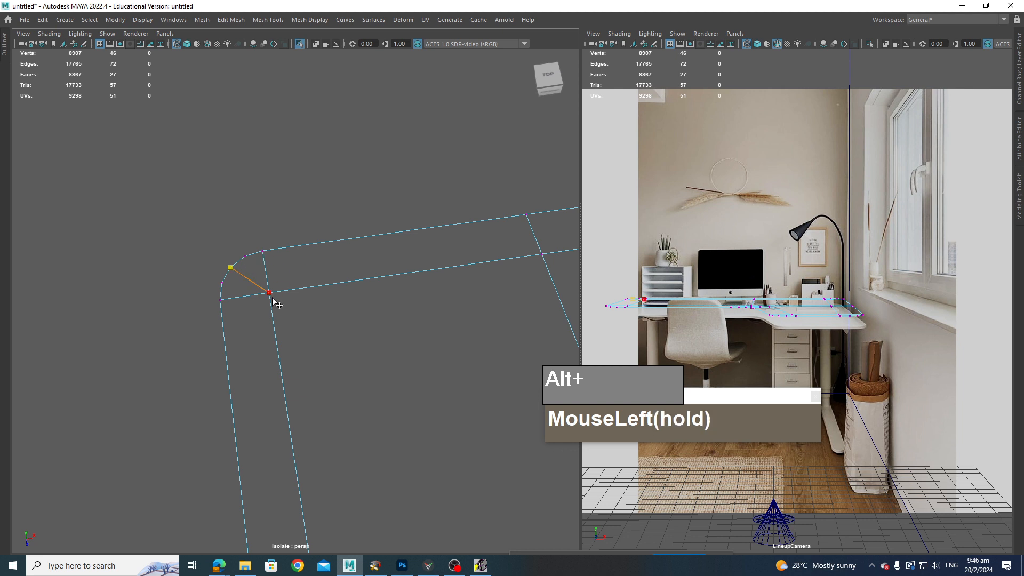
{"action": "key", "text": "Return"}
{"action": "scroll", "coordinate": [277, 302], "scroll_direction": "down", "scroll_amount": 4}
{"action": "middle_click_drag", "start_coordinate": [307, 384], "coordinate": [315, 275], "text": "alt"}
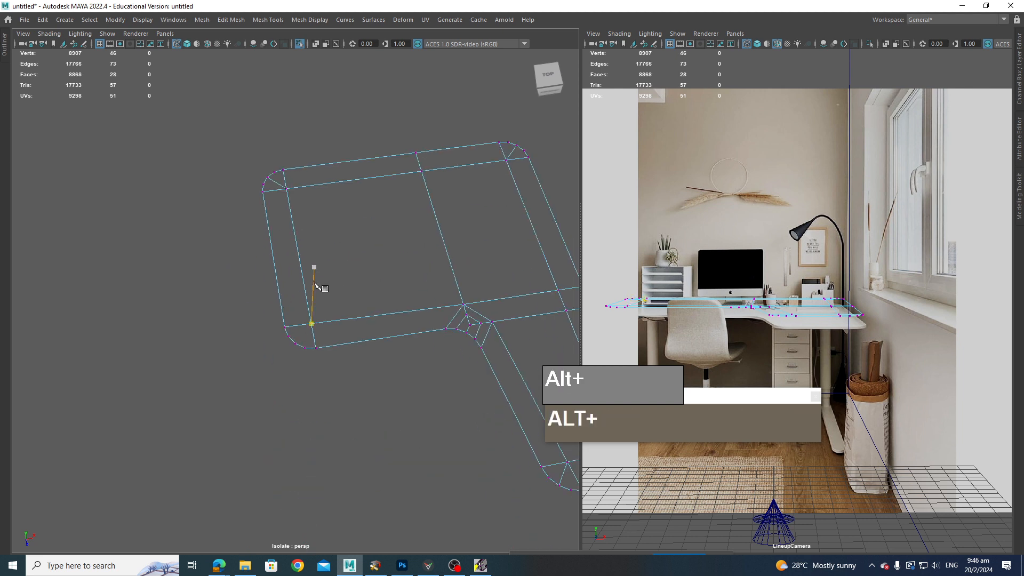
{"action": "scroll", "coordinate": [321, 335], "scroll_direction": "up", "scroll_amount": 5}
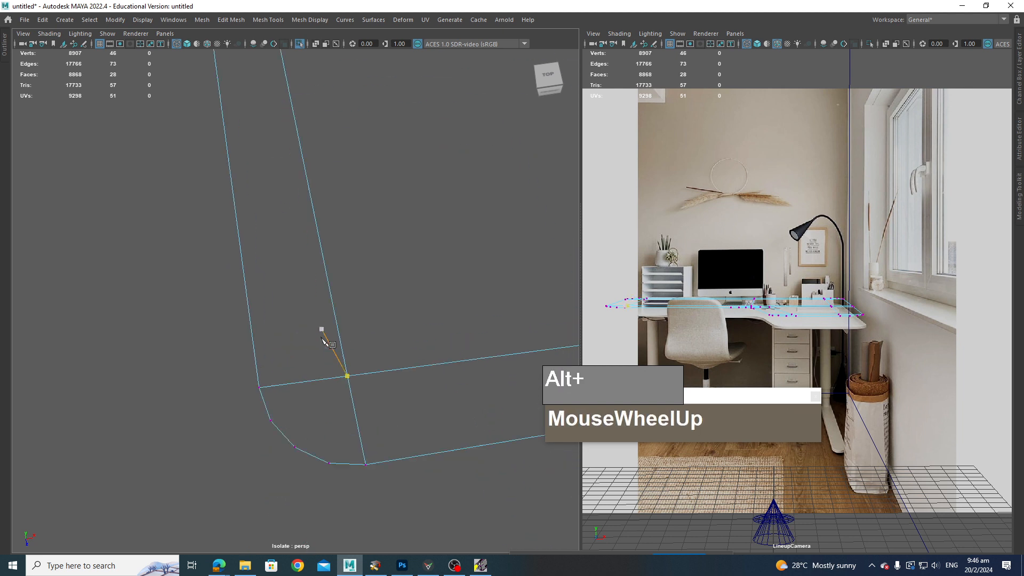
{"action": "left_click", "coordinate": [294, 448]}
{"action": "left_click", "coordinate": [347, 376]}
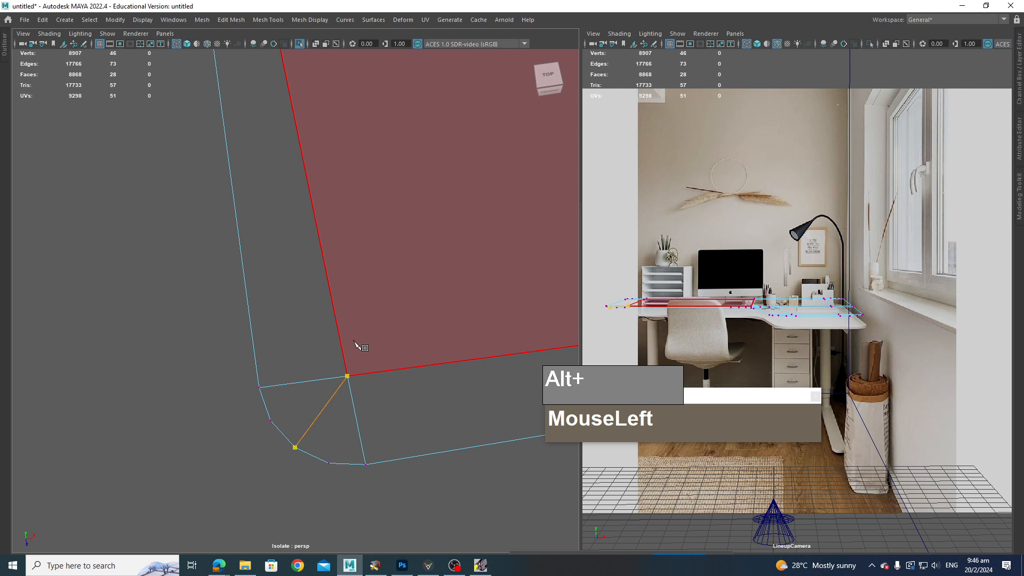
{"action": "key", "text": "Return"}
{"action": "scroll", "coordinate": [337, 419], "scroll_direction": "down", "scroll_amount": 4}
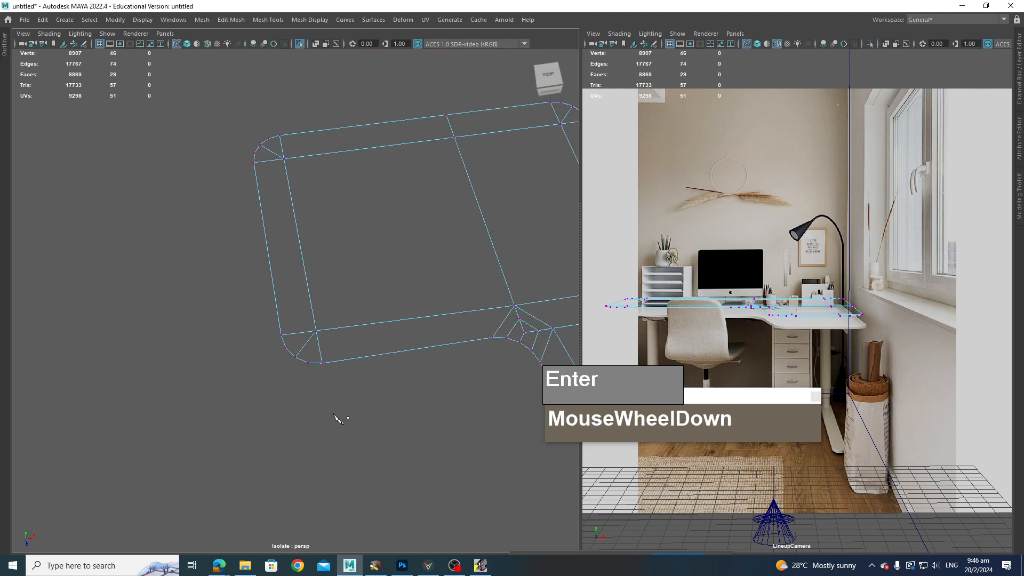
Step: Move the vertices of the inner corner bevel to reshape the rounded inner corner of the desk
{"action": "scroll", "coordinate": [338, 410], "scroll_direction": "up", "scroll_amount": 3}
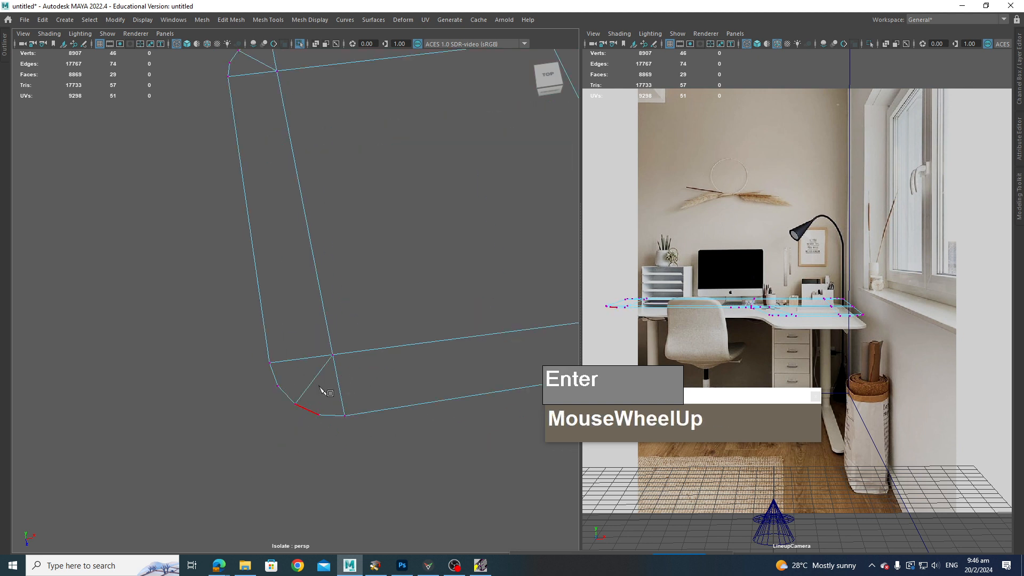
{"action": "scroll", "coordinate": [344, 369], "scroll_direction": "down", "scroll_amount": 3}
{"action": "middle_click_drag", "start_coordinate": [354, 402], "coordinate": [343, 441], "text": "alt"}
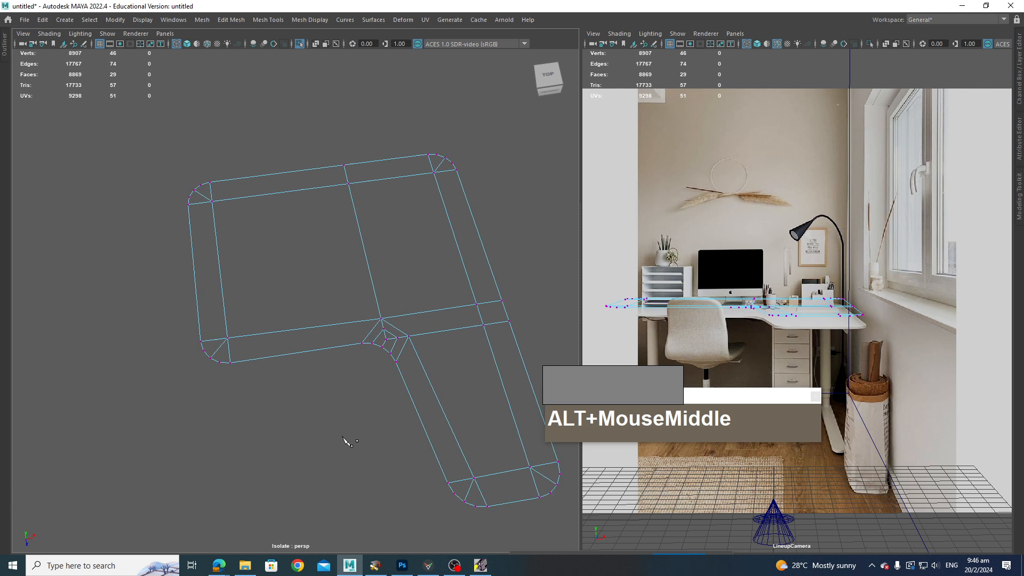
{"action": "left_click_drag", "start_coordinate": [343, 441], "coordinate": [419, 341], "text": "alt"}
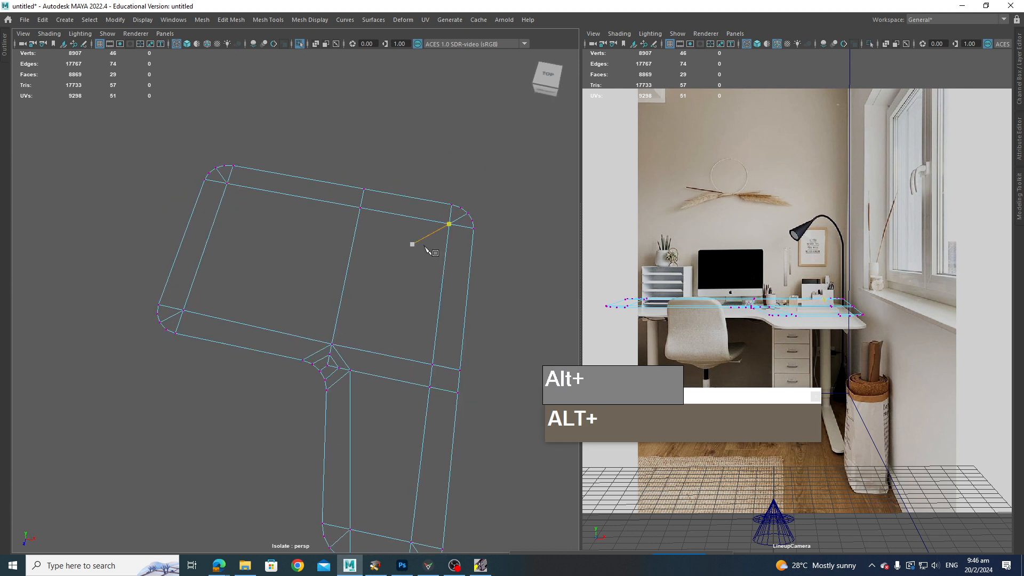
{"action": "middle_click_drag", "start_coordinate": [431, 520], "coordinate": [431, 424], "text": "alt"}
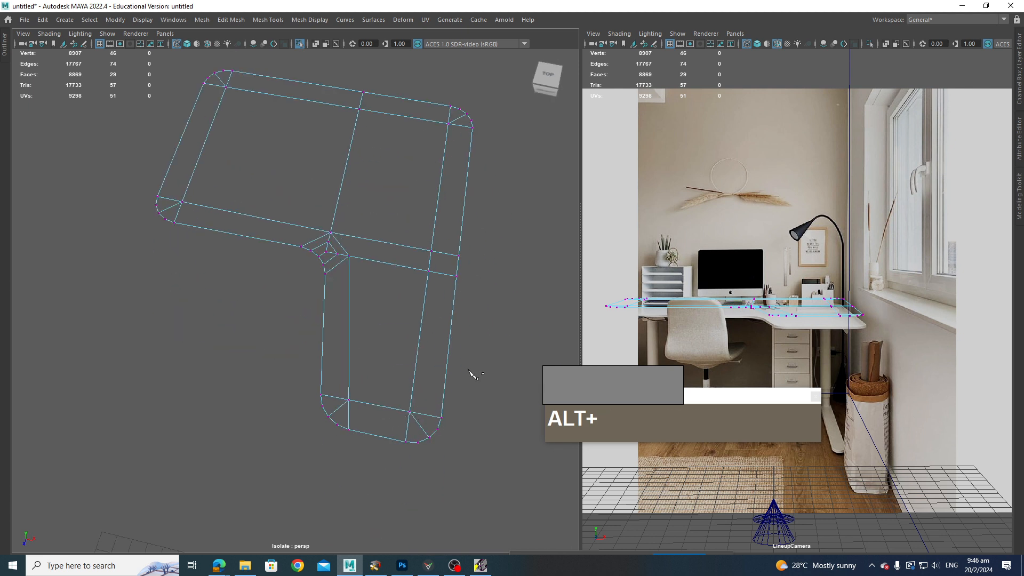
{"action": "scroll", "coordinate": [434, 354], "scroll_direction": "up", "scroll_amount": 5, "text": "alt"}
{"action": "middle_click_drag", "start_coordinate": [354, 297], "coordinate": [288, 323], "text": "alt"}
{"action": "scroll", "coordinate": [331, 353], "scroll_direction": "up", "scroll_amount": 2, "text": "alt"}
{"action": "scroll", "coordinate": [305, 337], "scroll_direction": "down", "scroll_amount": 4}
{"action": "left_click", "coordinate": [283, 347]}
{"action": "scroll", "coordinate": [297, 358], "scroll_direction": "up", "scroll_amount": 4}
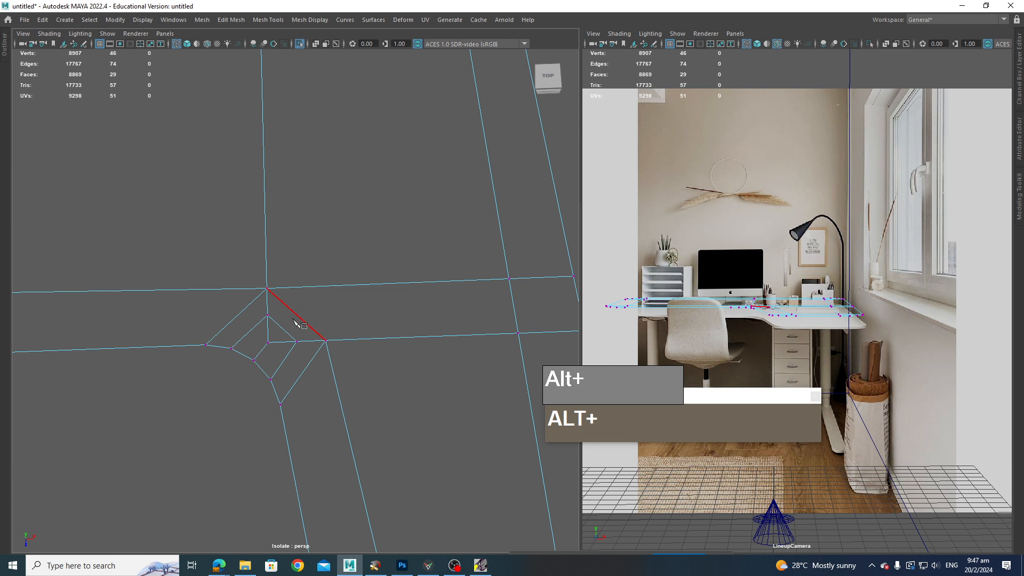
{"action": "key", "text": "q"}
{"action": "right_click_drag", "start_coordinate": [293, 270], "coordinate": [253, 271]}
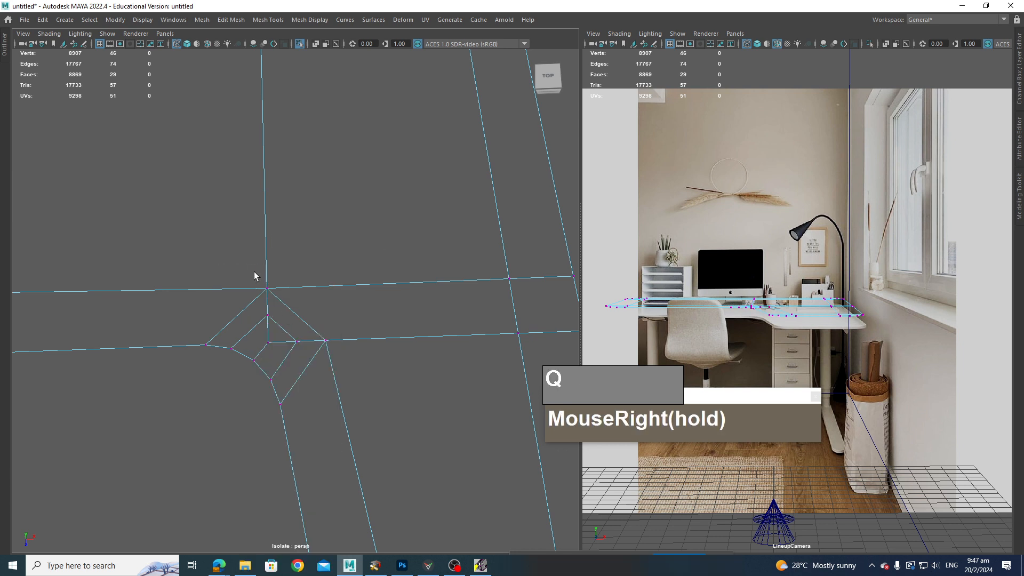
{"action": "middle_click_drag", "start_coordinate": [340, 323], "coordinate": [362, 333], "text": "alt"}
{"action": "left_click", "coordinate": [356, 356]}
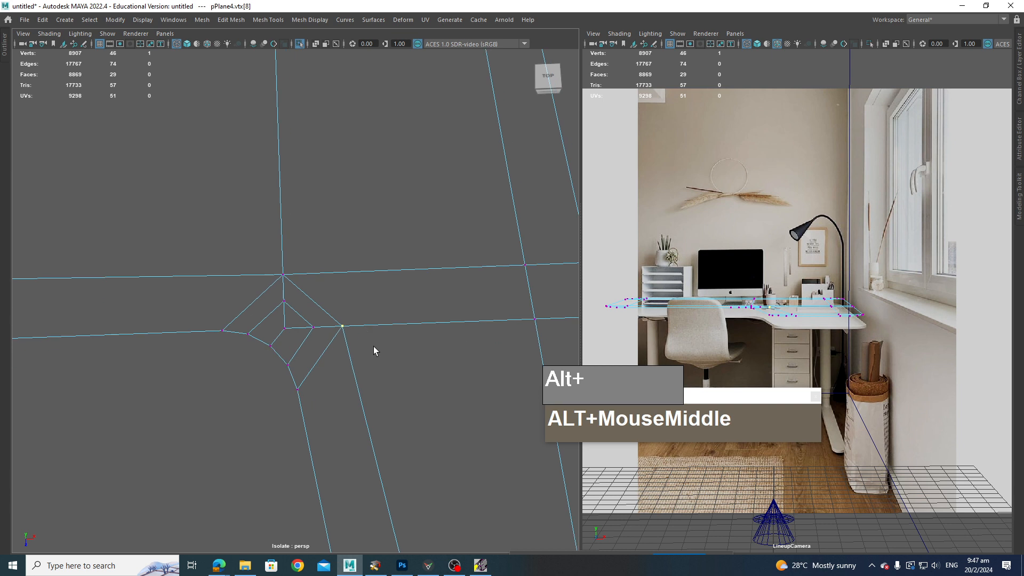
{"action": "key", "text": "w"}
{"action": "left_click_drag", "start_coordinate": [343, 328], "coordinate": [369, 327], "text": "ctrl+shift"}
{"action": "left_click_drag", "start_coordinate": [306, 323], "coordinate": [333, 326]}
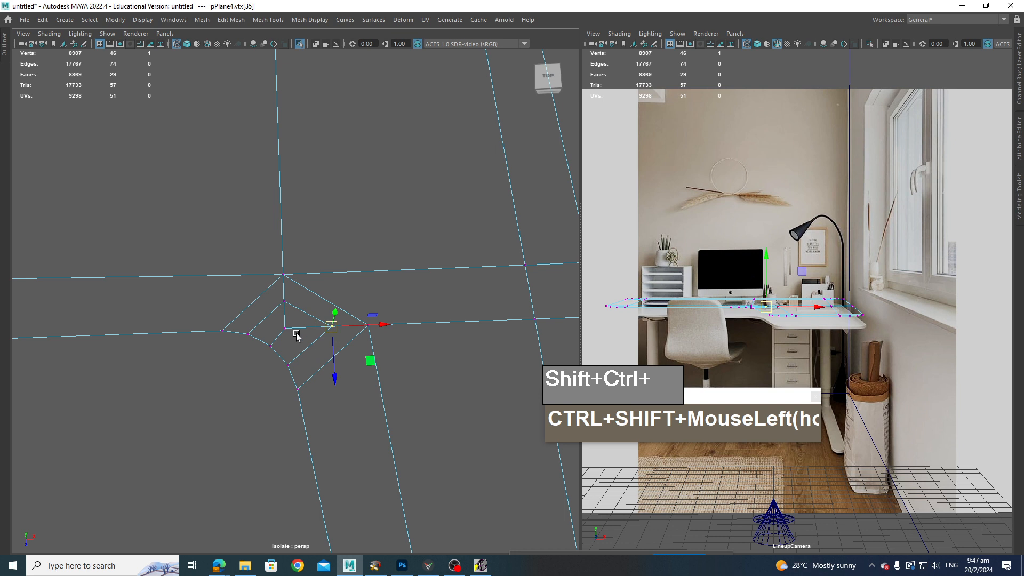
{"action": "left_click", "coordinate": [283, 275]}
{"action": "left_click_drag", "start_coordinate": [283, 274], "coordinate": [283, 256], "text": "ctrl+shift"}
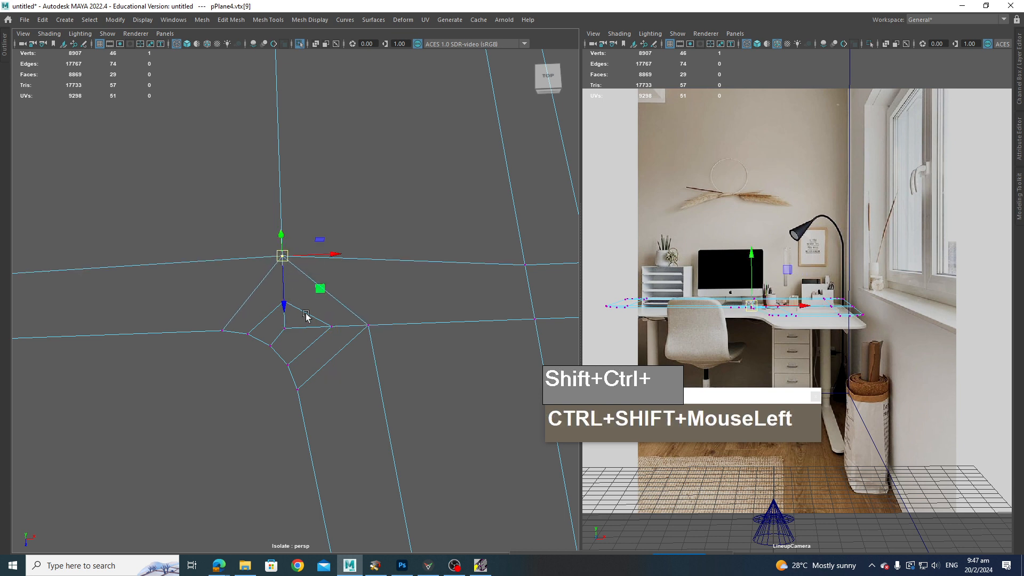
{"action": "left_click_drag", "start_coordinate": [300, 311], "coordinate": [285, 292]}
{"action": "left_click_drag", "start_coordinate": [304, 343], "coordinate": [275, 322]}
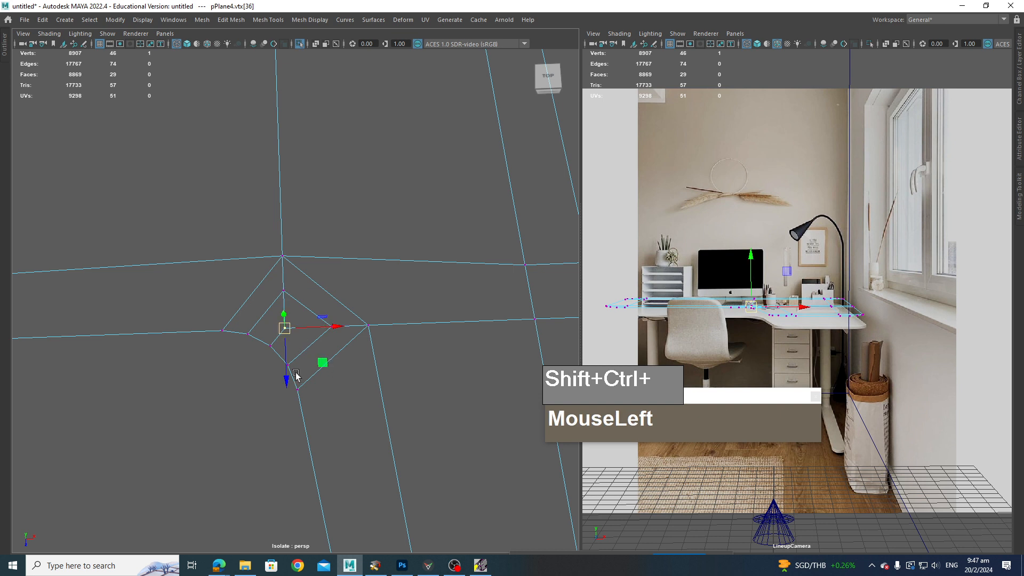
{"action": "left_click_drag", "start_coordinate": [323, 363], "coordinate": [355, 339], "text": "ctrl+shift"}
{"action": "left_click", "coordinate": [368, 325]}
{"action": "right_click_drag", "start_coordinate": [324, 286], "coordinate": [325, 244]}
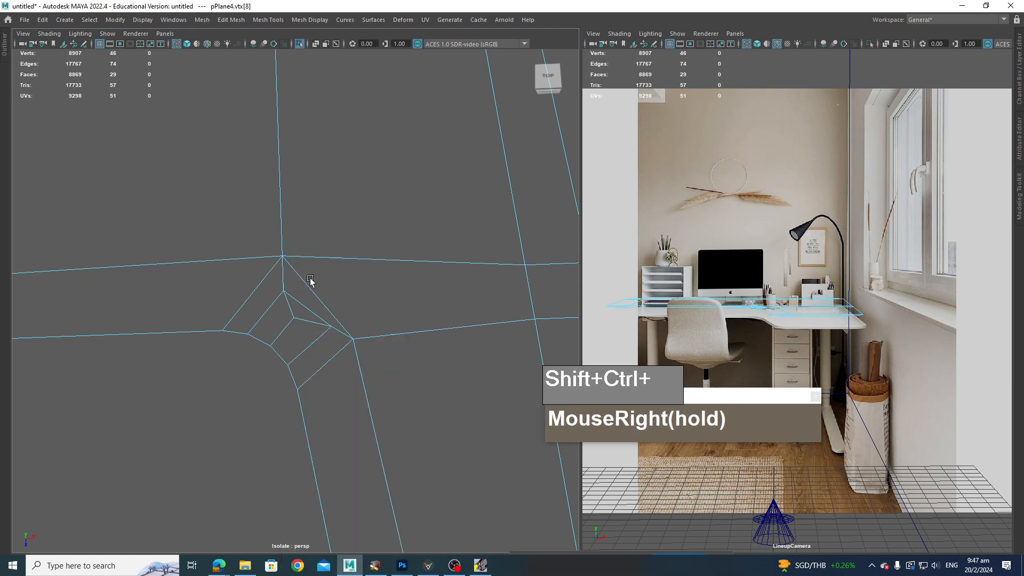
Step: Delete a diagonal edge from the inner corner bevel
{"action": "right_click_drag", "start_coordinate": [309, 287], "coordinate": [310, 245]}
{"action": "left_click", "coordinate": [314, 292], "text": "ctrl+shift"}
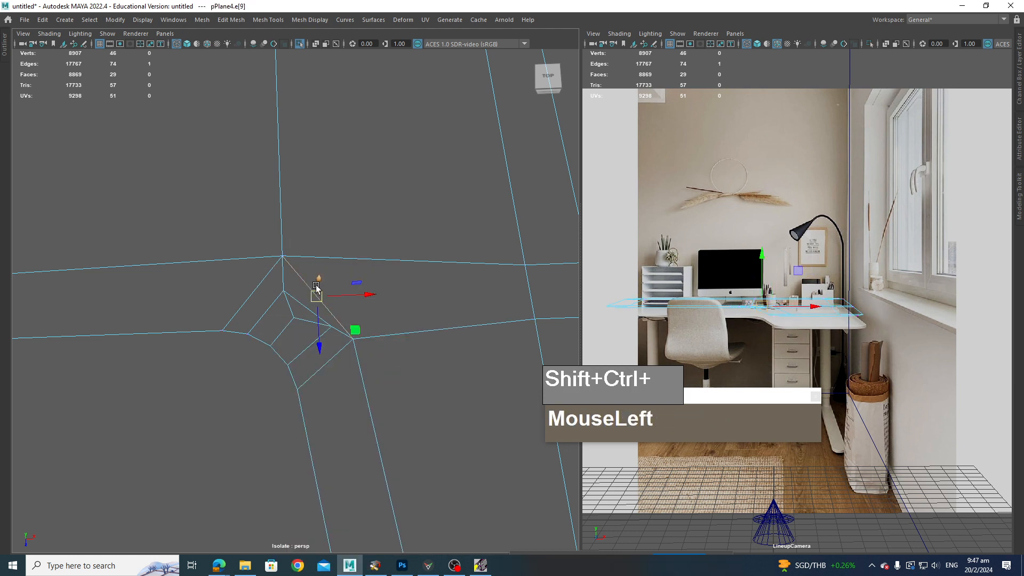
{"action": "key", "text": "ctrl+Delete"}
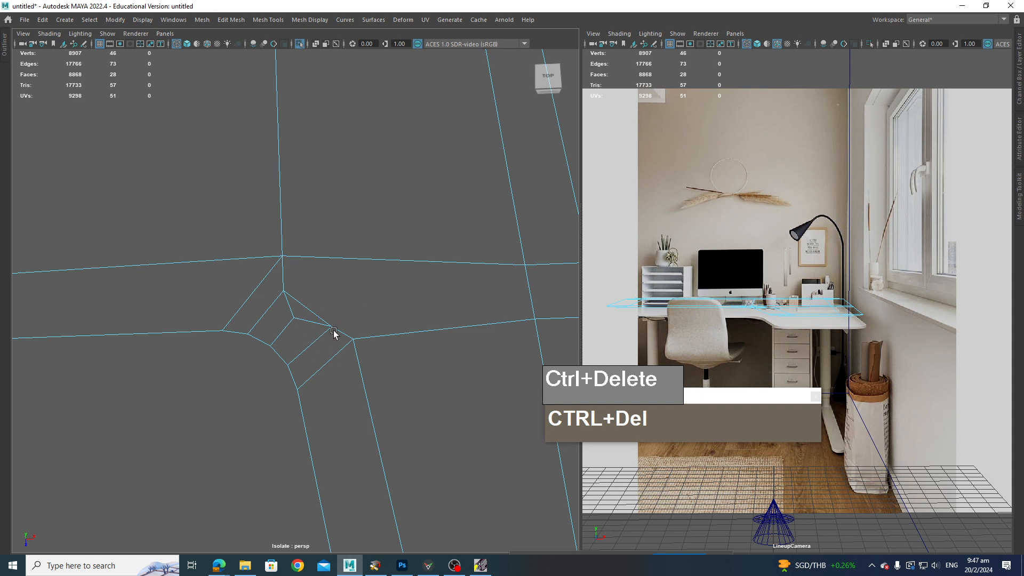
{"action": "scroll", "coordinate": [348, 317], "scroll_direction": "down", "scroll_amount": 3}
{"action": "scroll", "coordinate": [316, 356], "scroll_direction": "up", "scroll_amount": 5}
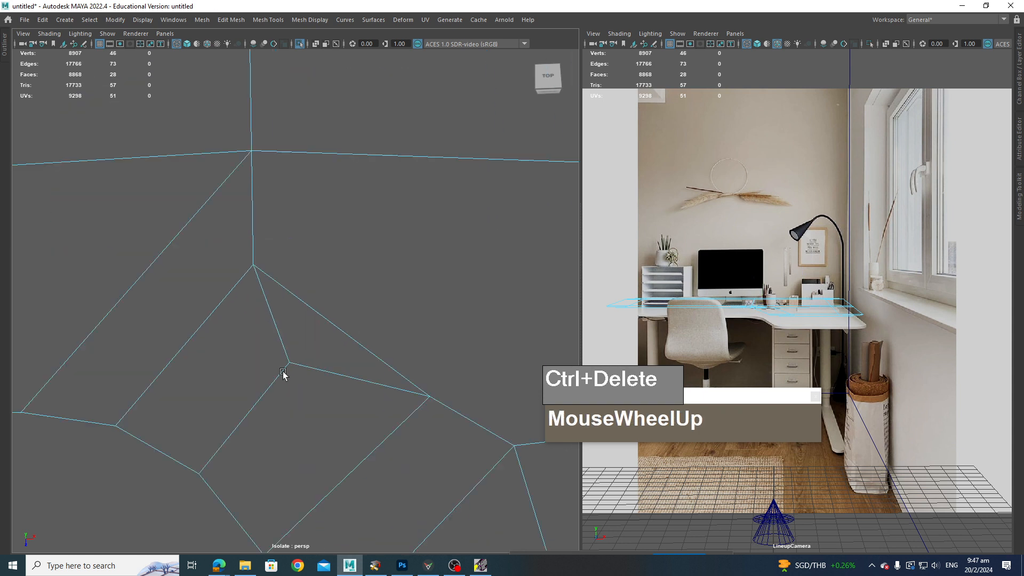
{"action": "right_click_drag", "start_coordinate": [297, 356], "coordinate": [242, 290], "text": "shift"}
{"action": "scroll", "coordinate": [310, 359], "scroll_direction": "down", "scroll_amount": 2}
{"action": "scroll", "coordinate": [310, 359], "scroll_direction": "down", "scroll_amount": 3}
{"action": "scroll", "coordinate": [292, 327], "scroll_direction": "up", "scroll_amount": 4}
{"action": "scroll", "coordinate": [315, 322], "scroll_direction": "up", "scroll_amount": 2}
{"action": "left_click", "coordinate": [286, 304]}
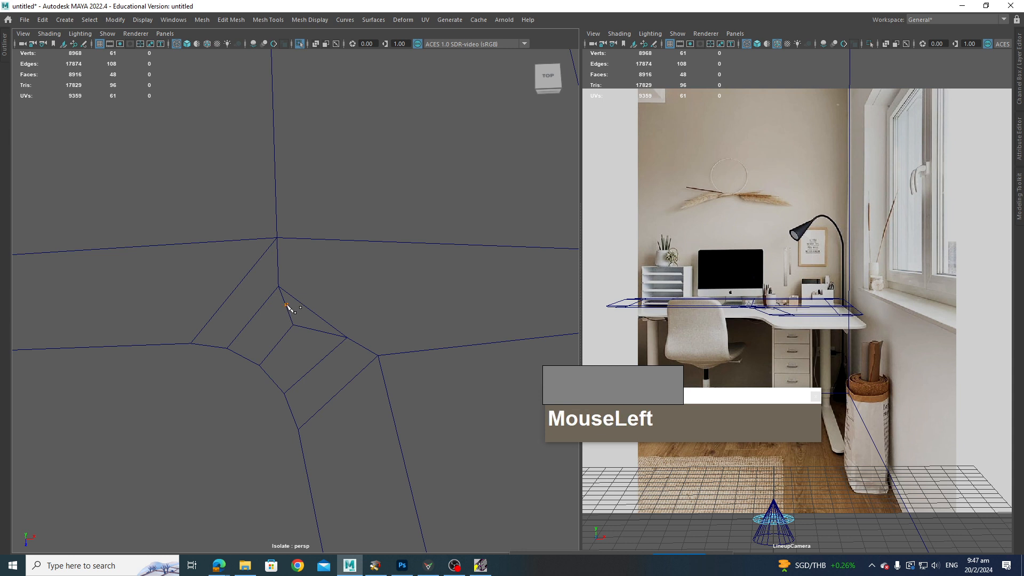
{"action": "left_click_drag", "start_coordinate": [293, 321], "coordinate": [296, 331]}
{"action": "key", "text": "ctrl+z"}
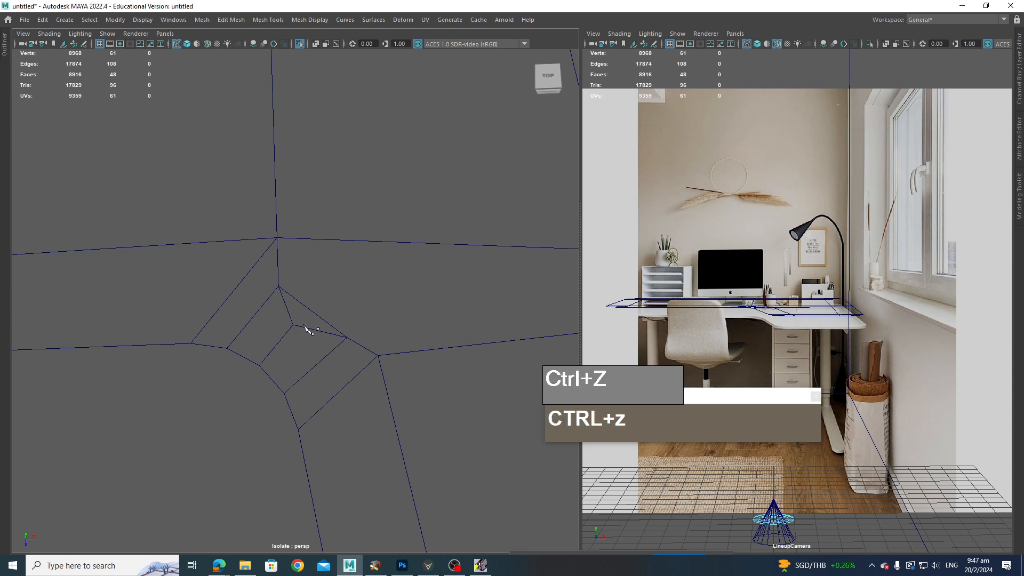
Step: Multi-cut a new edge running from the inner corner bevel lengthwise along the adjoining arm
{"action": "key", "text": "q"}
{"action": "left_click", "coordinate": [287, 306]}
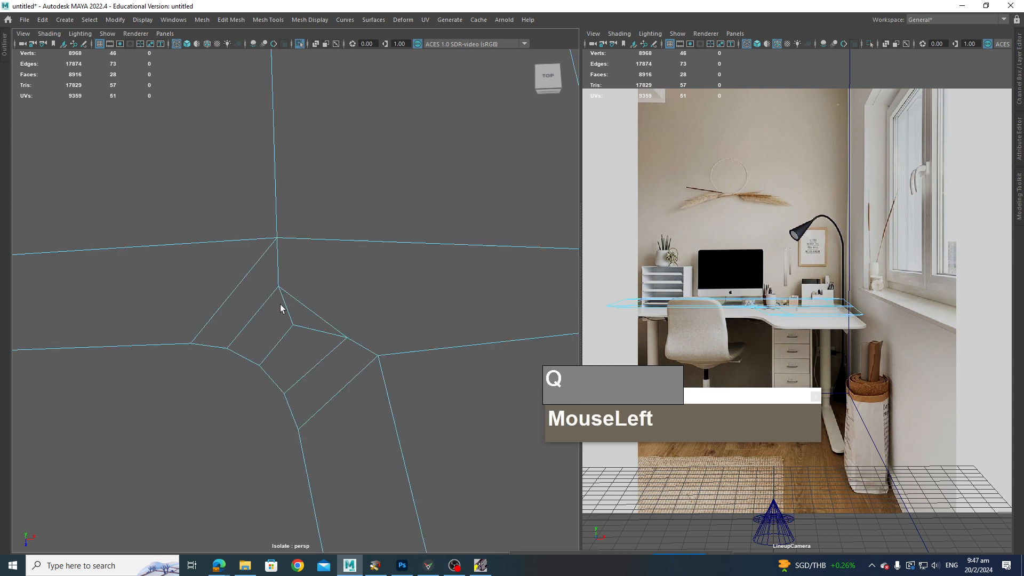
{"action": "right_click_drag", "start_coordinate": [287, 312], "coordinate": [291, 255], "text": "shift"}
{"action": "left_click", "coordinate": [284, 312]}
{"action": "left_click", "coordinate": [286, 310]}
{"action": "left_click", "coordinate": [285, 310], "text": "shift"}
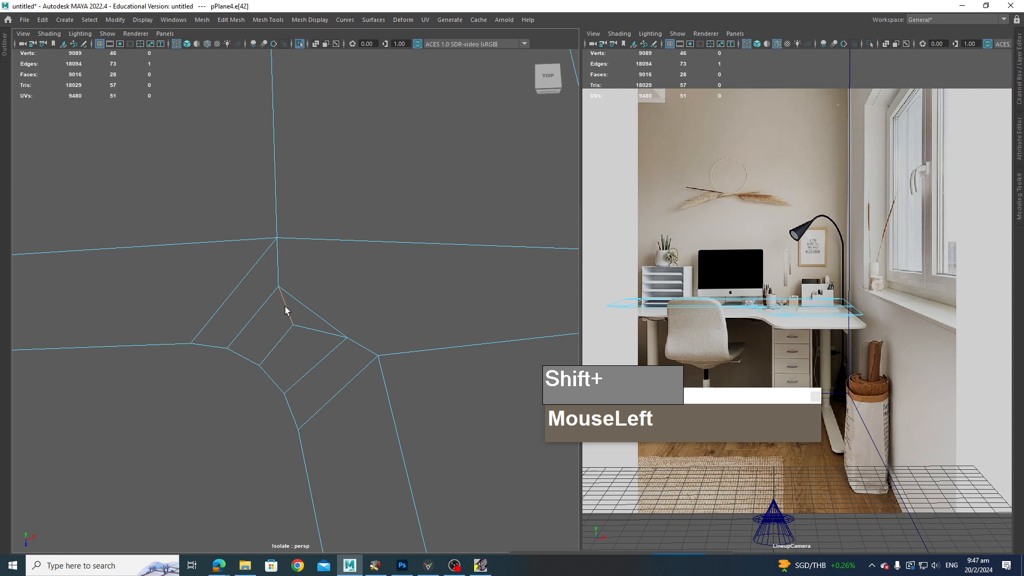
{"action": "right_click_drag", "start_coordinate": [283, 308], "coordinate": [232, 311], "text": "shift"}
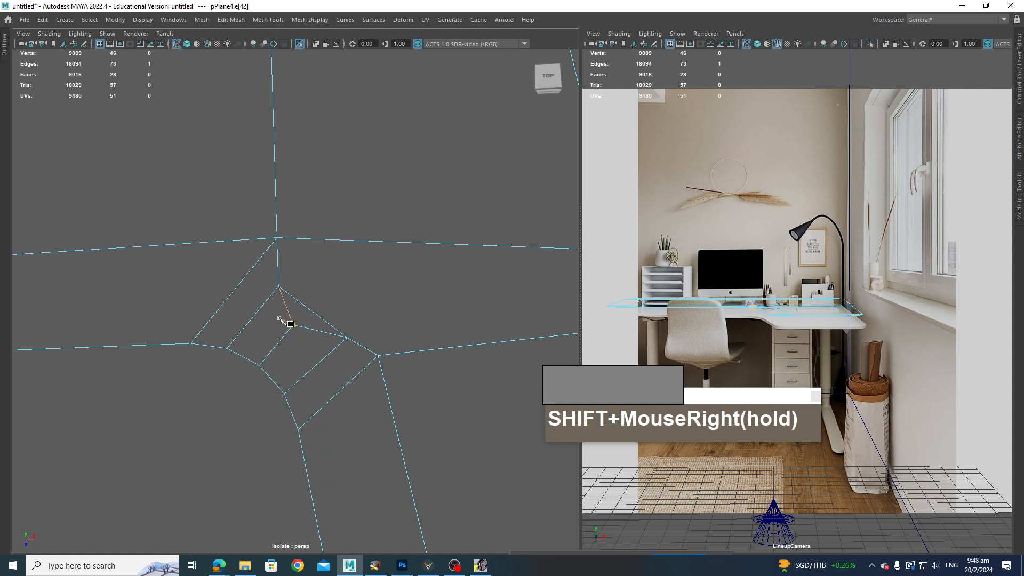
{"action": "left_click_drag", "start_coordinate": [282, 302], "coordinate": [393, 297]}
{"action": "left_click", "coordinate": [310, 308]}
{"action": "scroll", "coordinate": [393, 297], "scroll_direction": "down", "scroll_amount": 3}
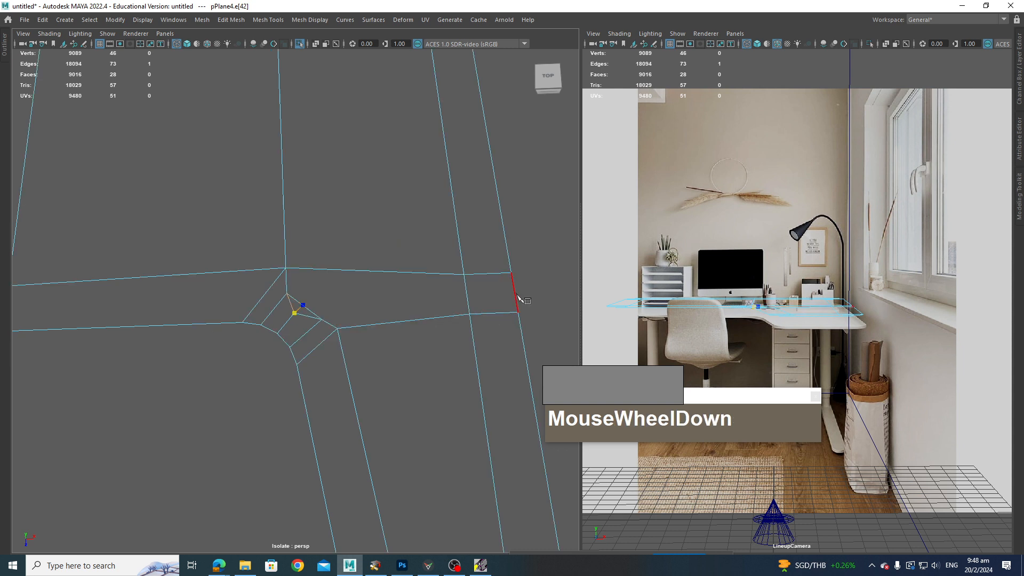
{"action": "left_click_drag", "start_coordinate": [516, 293], "coordinate": [525, 293]}
{"action": "key", "text": "Return"}
{"action": "key", "text": "Return"}
Step: Delete the two small edges inside the inner corner bevel
{"action": "scroll", "coordinate": [341, 352], "scroll_direction": "up", "scroll_amount": 2}
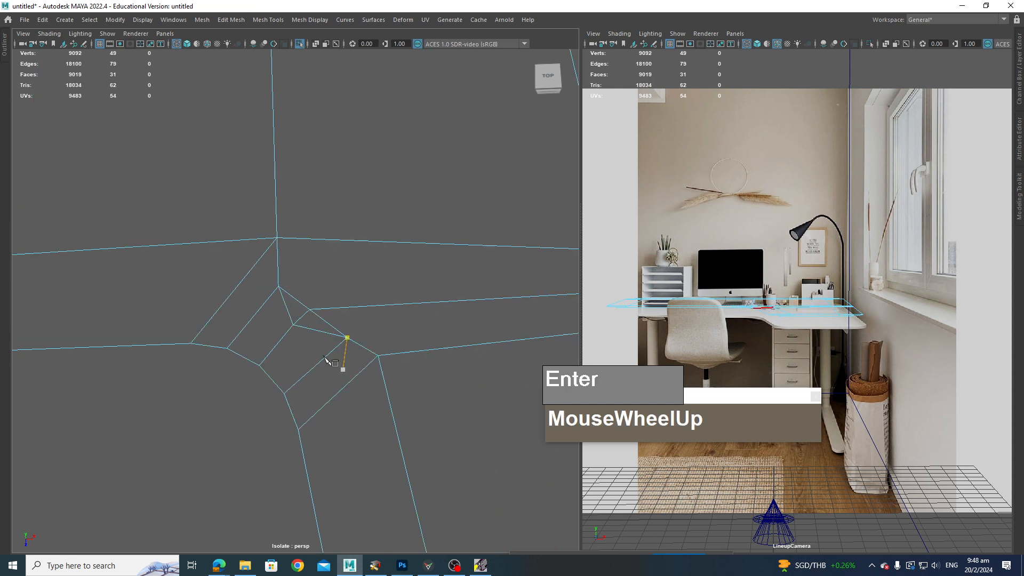
{"action": "key", "text": "q"}
{"action": "right_click_drag", "start_coordinate": [283, 270], "coordinate": [290, 305]}
{"action": "left_click", "coordinate": [283, 308]}
{"action": "left_click", "coordinate": [316, 332], "text": "shift"}
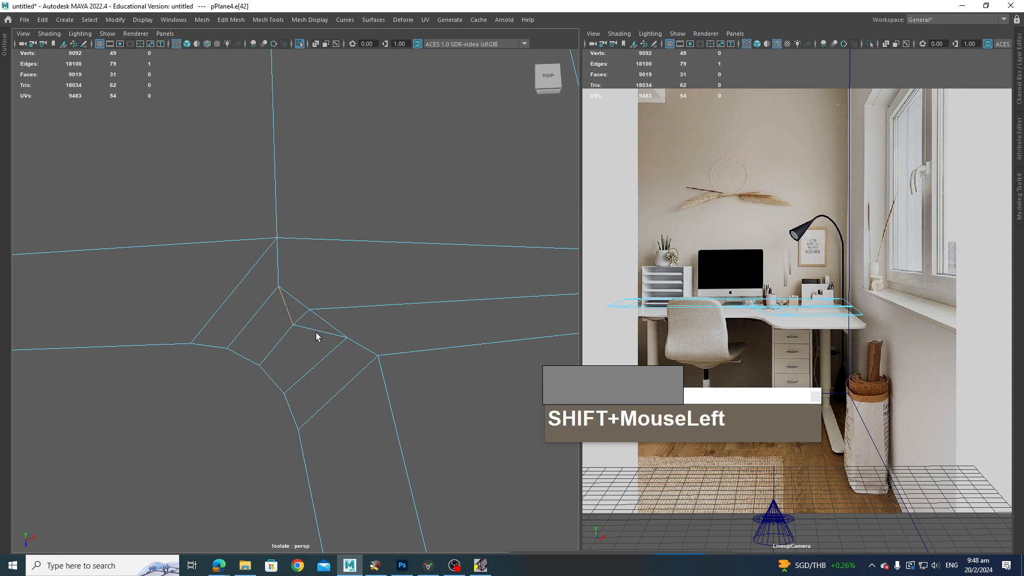
{"action": "left_click", "coordinate": [314, 330], "text": "shift"}
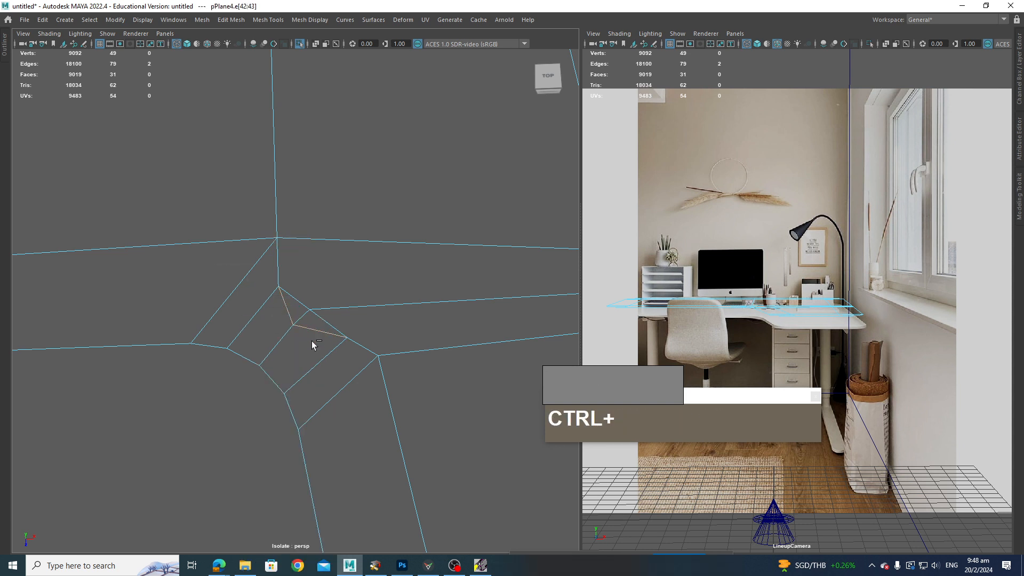
{"action": "key", "text": "ctrl+Delete"}
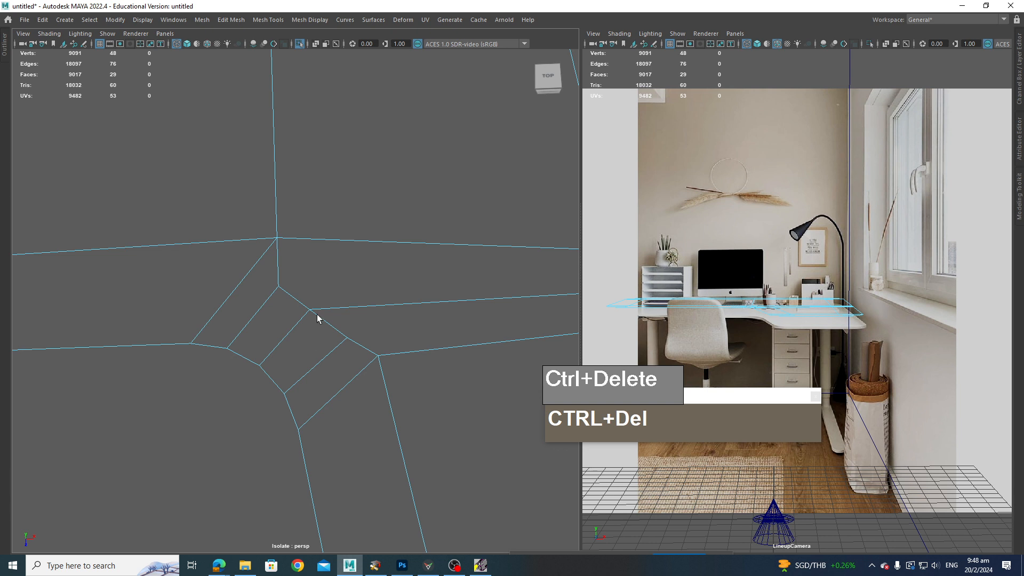
Step: Move the inner corner vertex and a neighbouring bevel vertex to smooth the inner corner
{"action": "scroll", "coordinate": [331, 319], "scroll_direction": "down", "scroll_amount": 3}
{"action": "scroll", "coordinate": [395, 354], "scroll_direction": "up", "scroll_amount": 2}
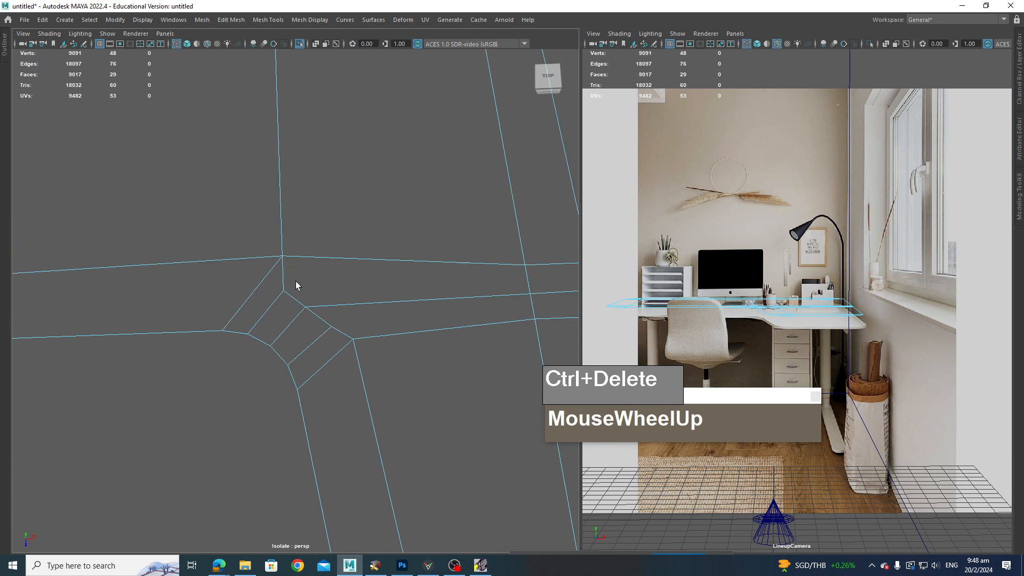
{"action": "scroll", "coordinate": [296, 282], "scroll_direction": "down", "scroll_amount": 3}
{"action": "middle_click_drag", "start_coordinate": [393, 289], "coordinate": [331, 292], "text": "alt"}
{"action": "scroll", "coordinate": [394, 301], "scroll_direction": "up", "scroll_amount": 2}
{"action": "left_click", "coordinate": [282, 256]}
{"action": "right_click", "coordinate": [286, 252]}
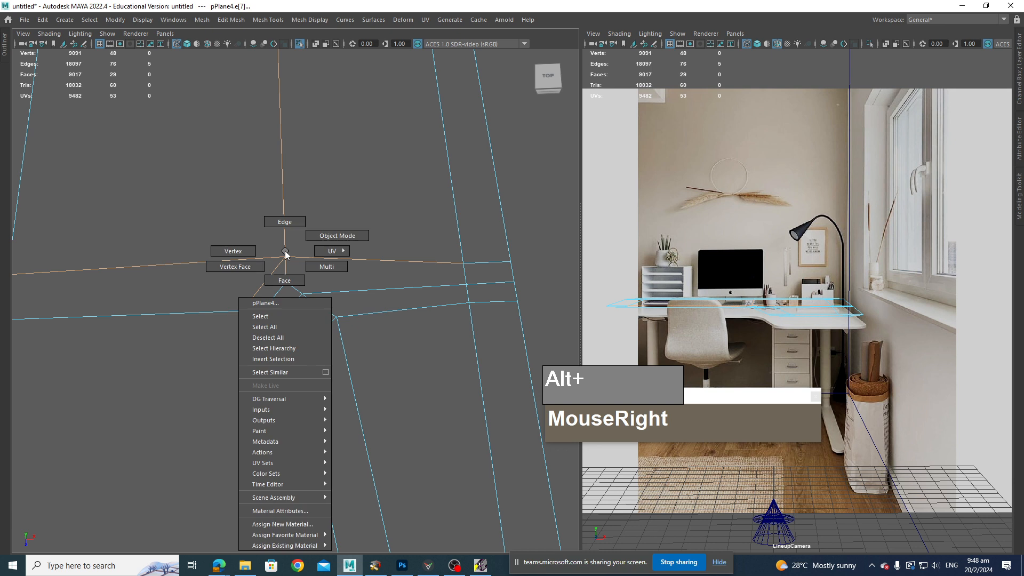
{"action": "left_click", "coordinate": [233, 251]}
{"action": "left_click", "coordinate": [285, 257]}
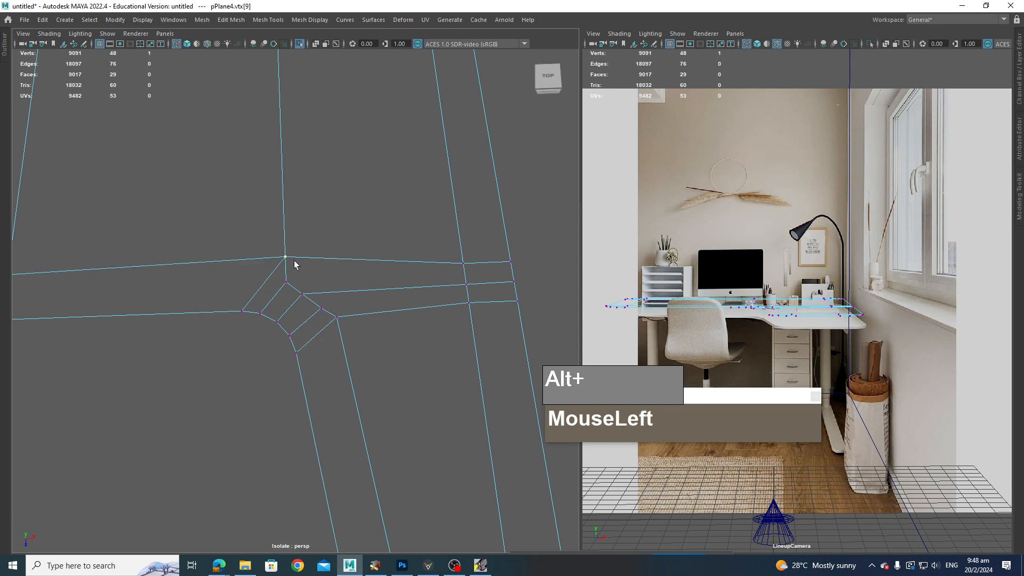
{"action": "key", "text": "w"}
{"action": "left_click_drag", "start_coordinate": [287, 257], "coordinate": [266, 275], "text": "ctrl+shift"}
{"action": "mouse_move", "coordinate": [332, 312]}
{"action": "left_mouse_down"}
{"action": "mouse_move", "coordinate": [345, 335]}
{"action": "mouse_move", "coordinate": [334, 322]}
{"action": "mouse_move", "coordinate": [325, 335]}
{"action": "mouse_move", "coordinate": [318, 313]}
{"action": "left_mouse_up"}
{"action": "scroll", "coordinate": [221, 310], "scroll_direction": "down", "scroll_amount": 3, "text": "ctrl+shift"}
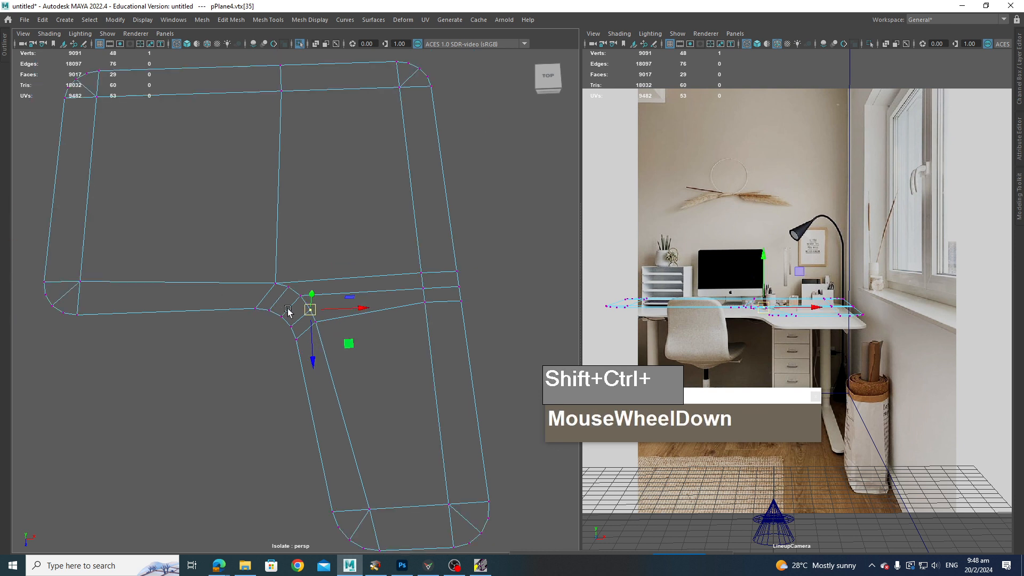
Step: Adjust the remaining inner corner bevel vertices so the rounded corner sits evenly
{"action": "left_click", "coordinate": [288, 289]}
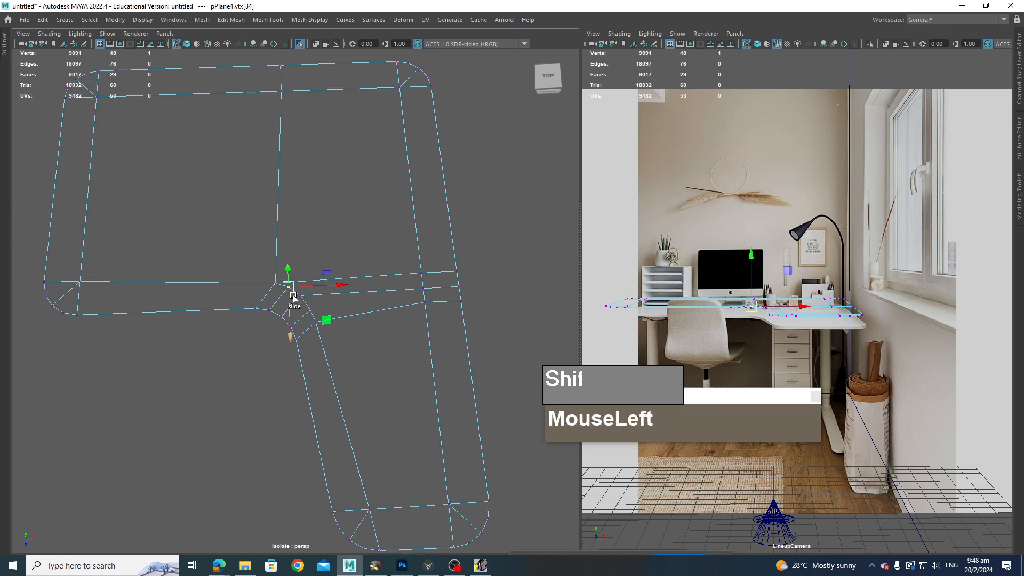
{"action": "left_click_drag", "start_coordinate": [287, 289], "coordinate": [266, 281], "text": "ctrl+shift"}
{"action": "left_click", "coordinate": [276, 283]}
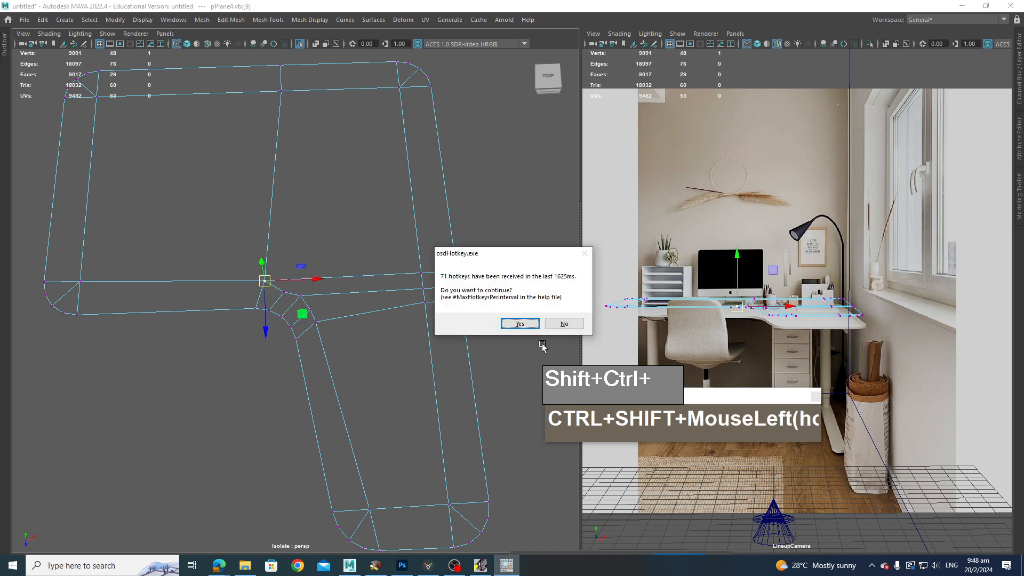
{"action": "left_click", "coordinate": [520, 323]}
{"action": "left_click", "coordinate": [284, 292]}
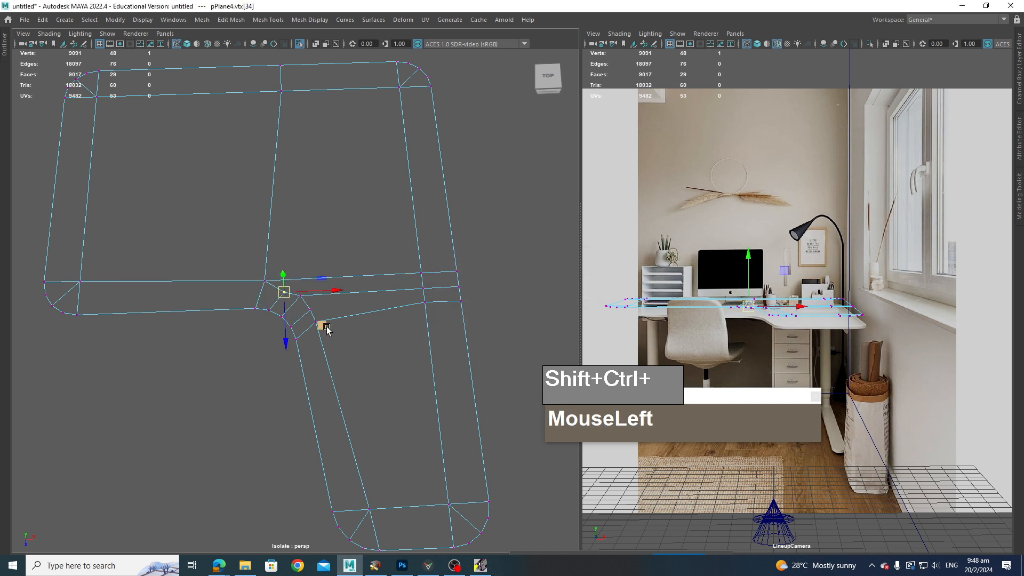
{"action": "middle_click_drag", "start_coordinate": [325, 326], "coordinate": [322, 321], "text": "ctrl+shift"}
{"action": "left_click", "coordinate": [338, 359]}
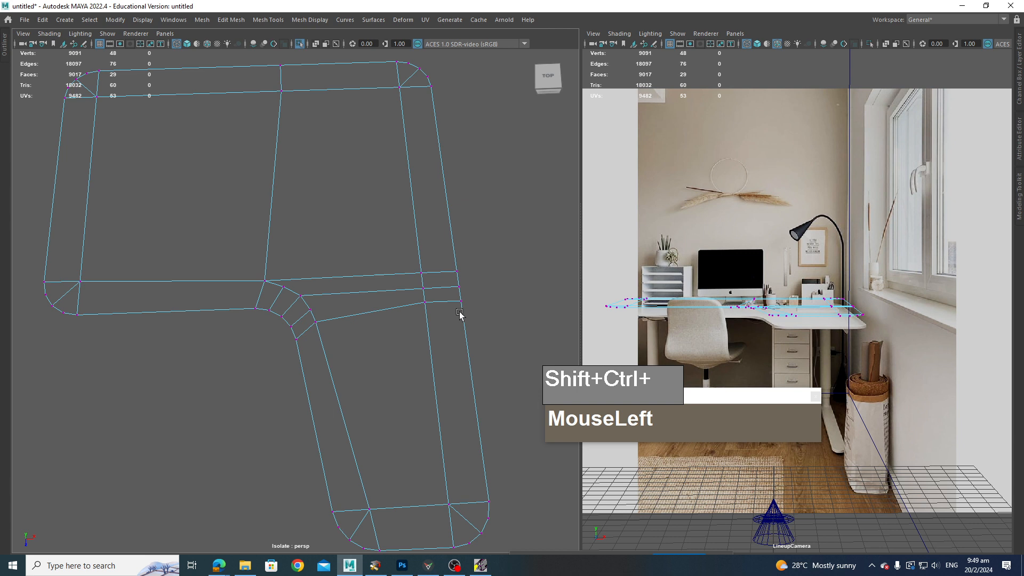
Step: Delete the leftover edge crossing the arm at the end of the new lengthwise cut
{"action": "left_click_drag", "start_coordinate": [475, 320], "coordinate": [278, 328], "text": "alt"}
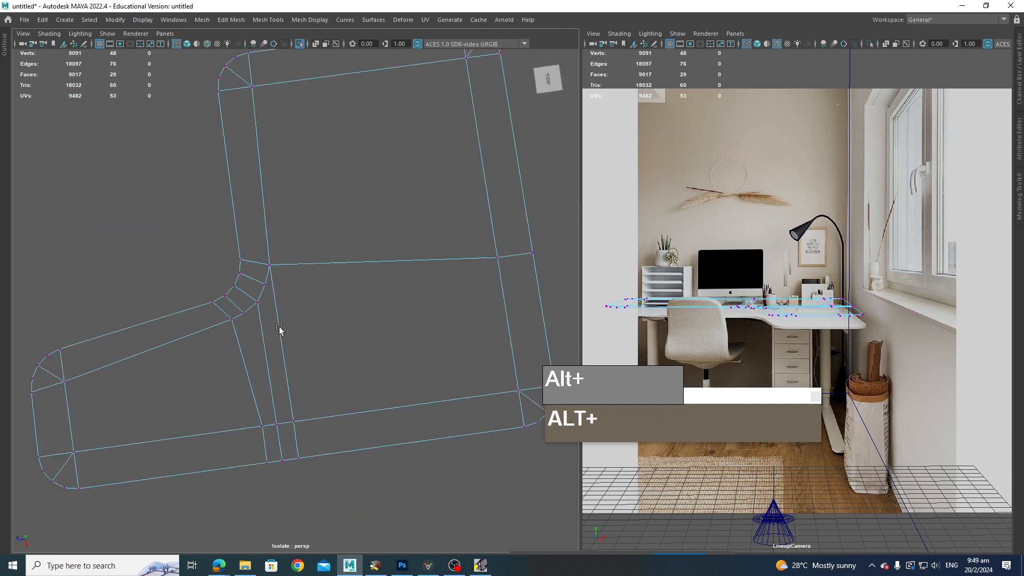
{"action": "middle_click_drag", "start_coordinate": [253, 328], "coordinate": [277, 385], "text": "alt"}
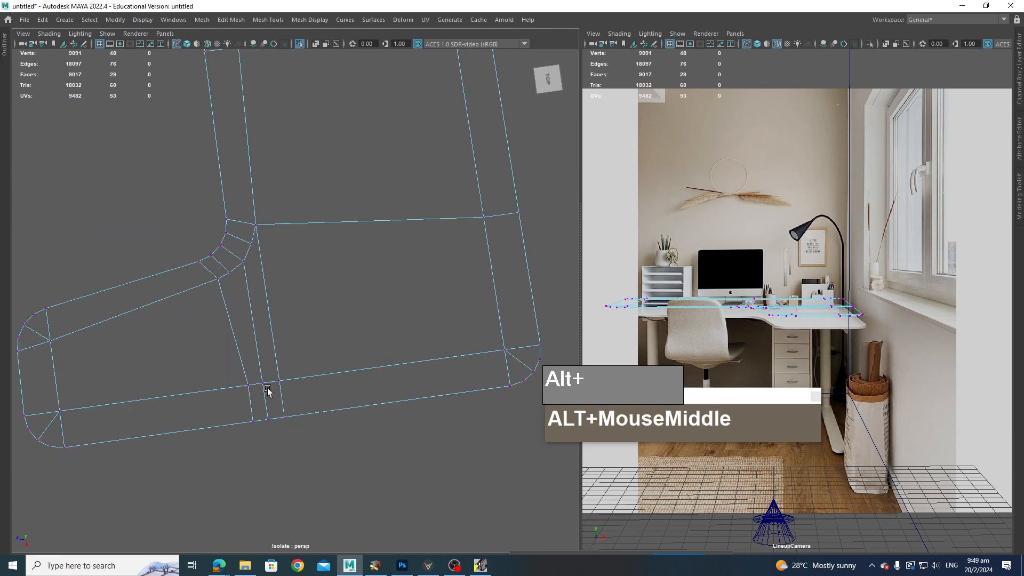
{"action": "left_click_drag", "start_coordinate": [257, 375], "coordinate": [287, 383]}
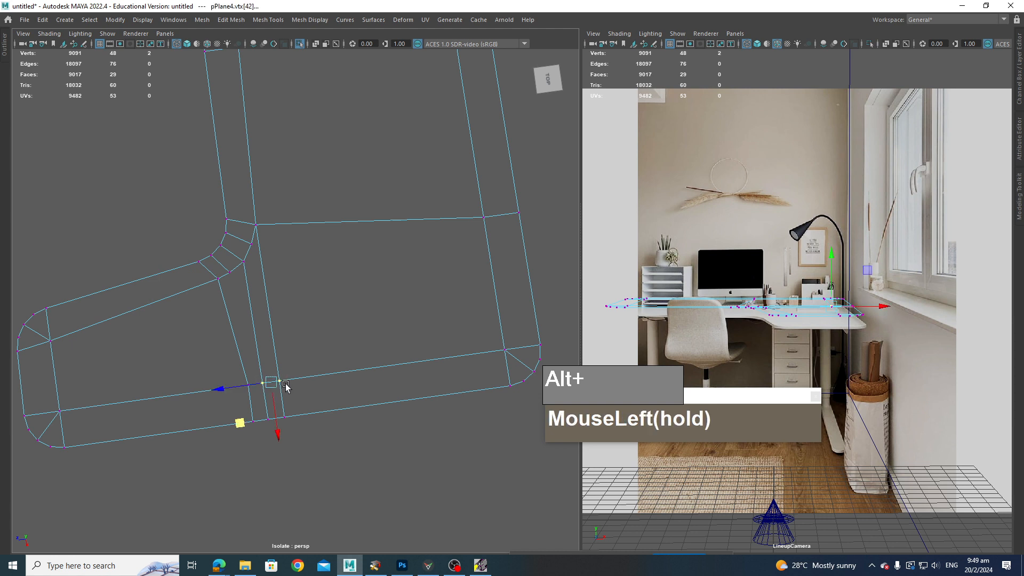
{"action": "scroll", "coordinate": [290, 396], "scroll_direction": "up", "scroll_amount": 2}
{"action": "middle_click_drag", "start_coordinate": [289, 397], "coordinate": [342, 347], "text": "alt"}
{"action": "scroll", "coordinate": [346, 342], "scroll_direction": "up", "scroll_amount": 3}
{"action": "right_click_drag", "start_coordinate": [350, 335], "coordinate": [360, 239]}
{"action": "left_click", "coordinate": [372, 366]}
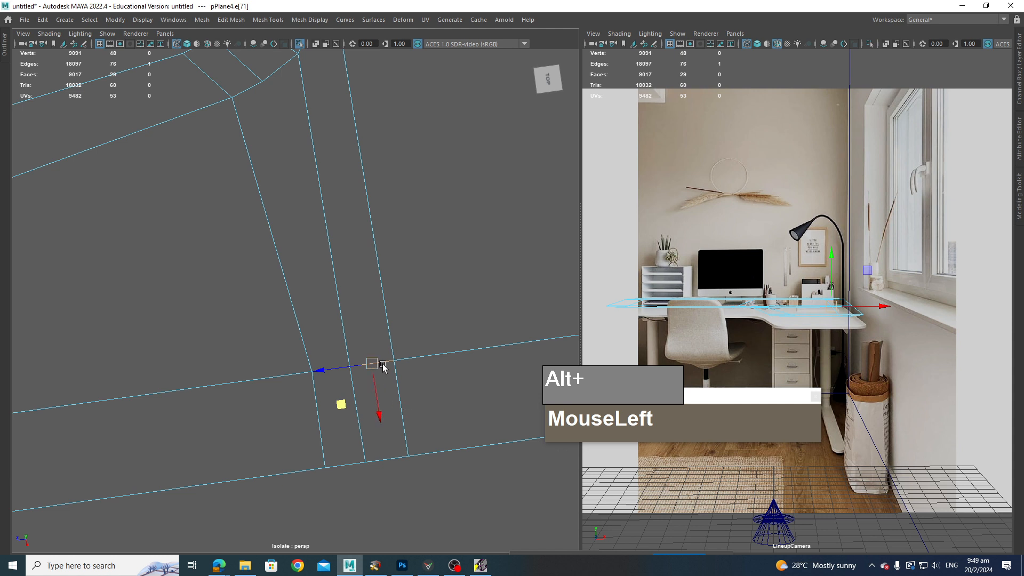
{"action": "right_click_drag", "start_coordinate": [383, 364], "coordinate": [382, 310], "text": "shift"}
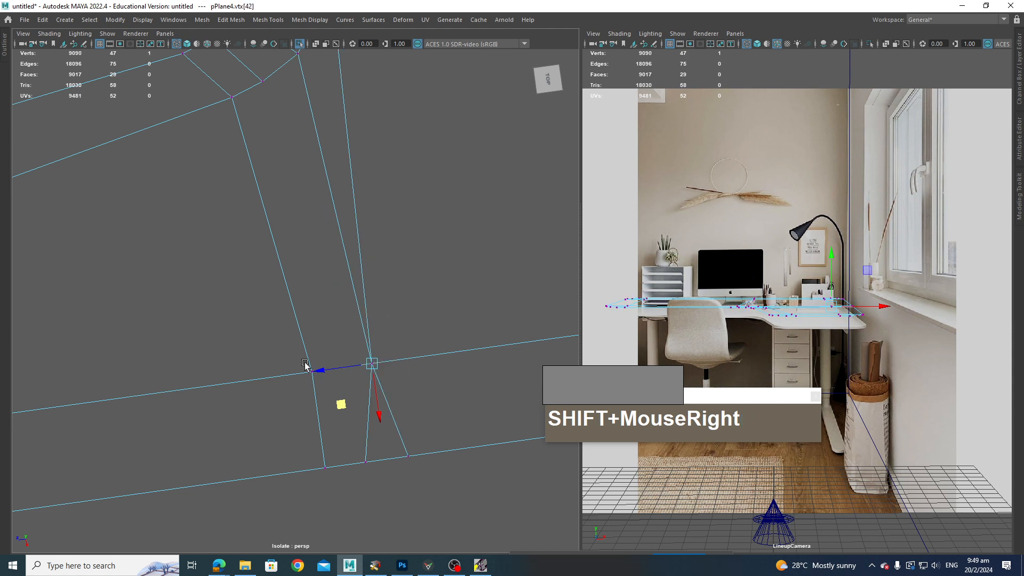
Step: Delete the remaining stray edges and vertices below the junction of the new edge and the outer arm edge
{"action": "right_click_drag", "start_coordinate": [340, 271], "coordinate": [347, 243]}
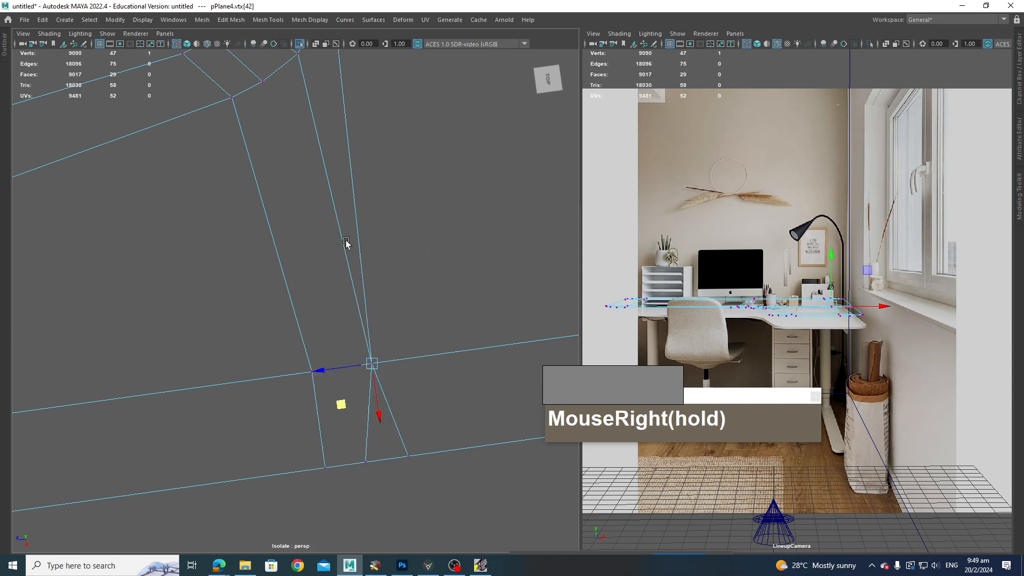
{"action": "left_click", "coordinate": [342, 368]}
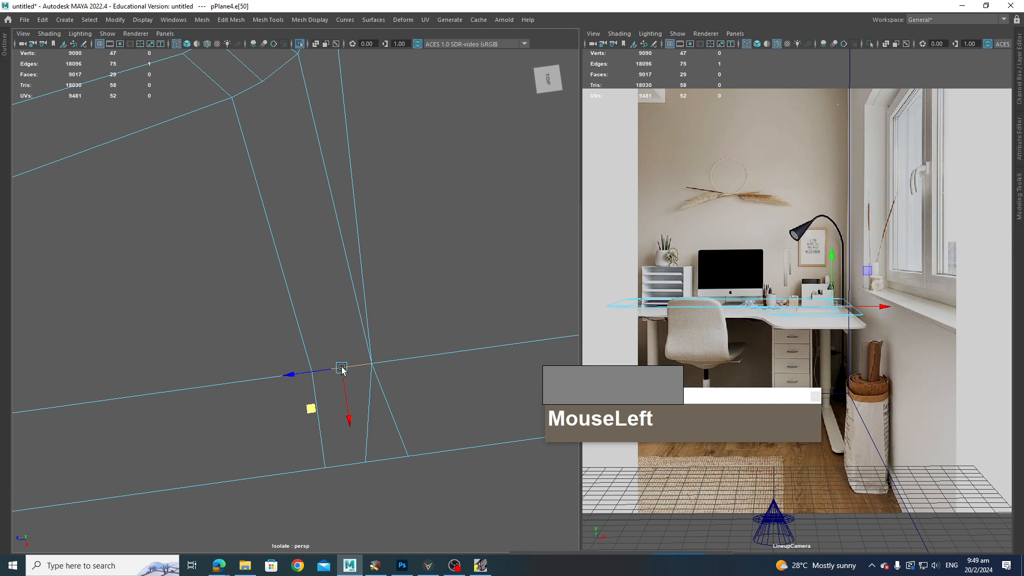
{"action": "key", "text": "g"}
{"action": "left_click", "coordinate": [393, 462]}
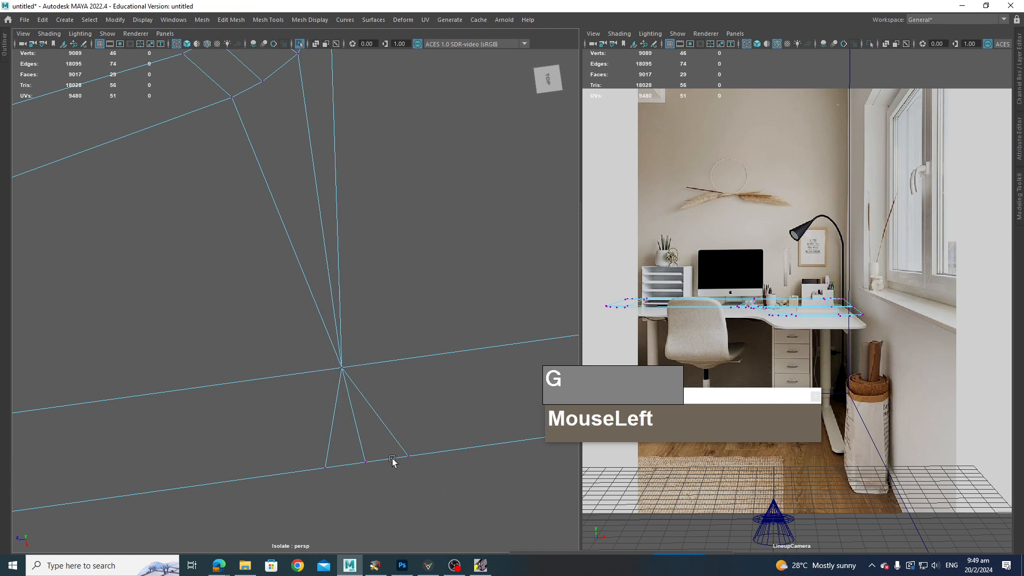
{"action": "right_click_drag", "start_coordinate": [381, 462], "coordinate": [383, 445]}
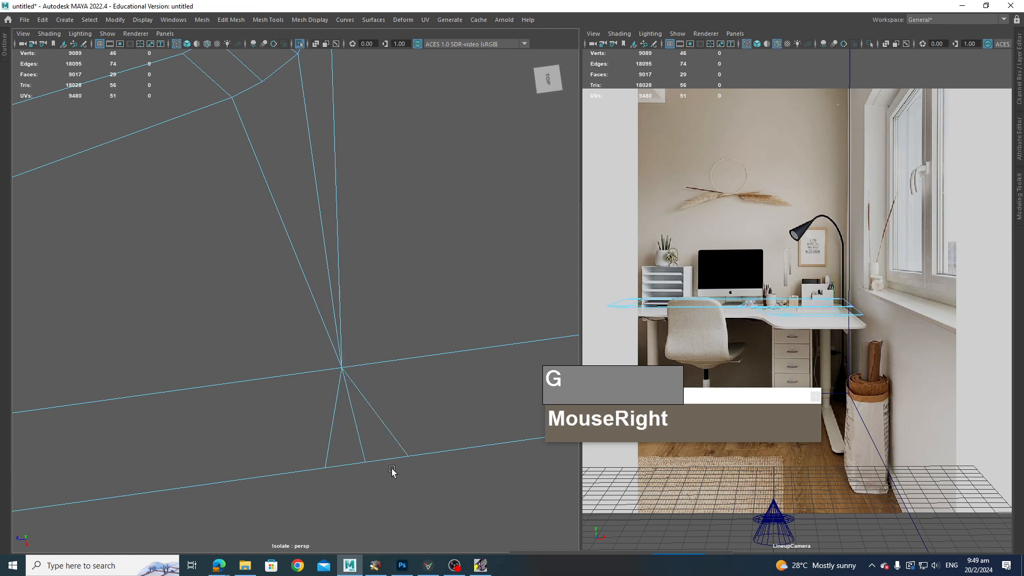
{"action": "left_click", "coordinate": [388, 460]}
{"action": "key", "text": "g"}
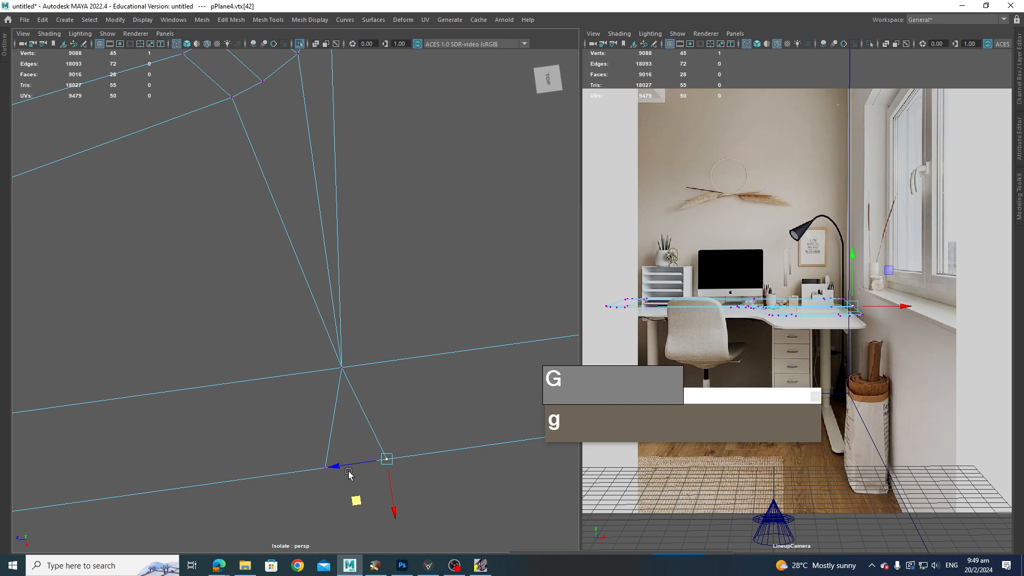
{"action": "left_click", "coordinate": [303, 493]}
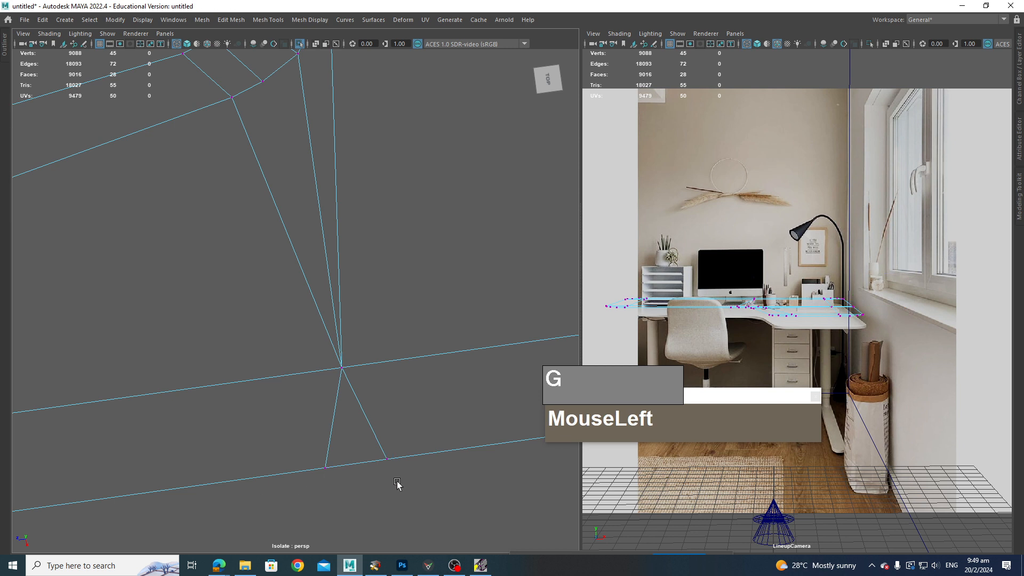
{"action": "right_click_drag", "start_coordinate": [359, 270], "coordinate": [359, 237]}
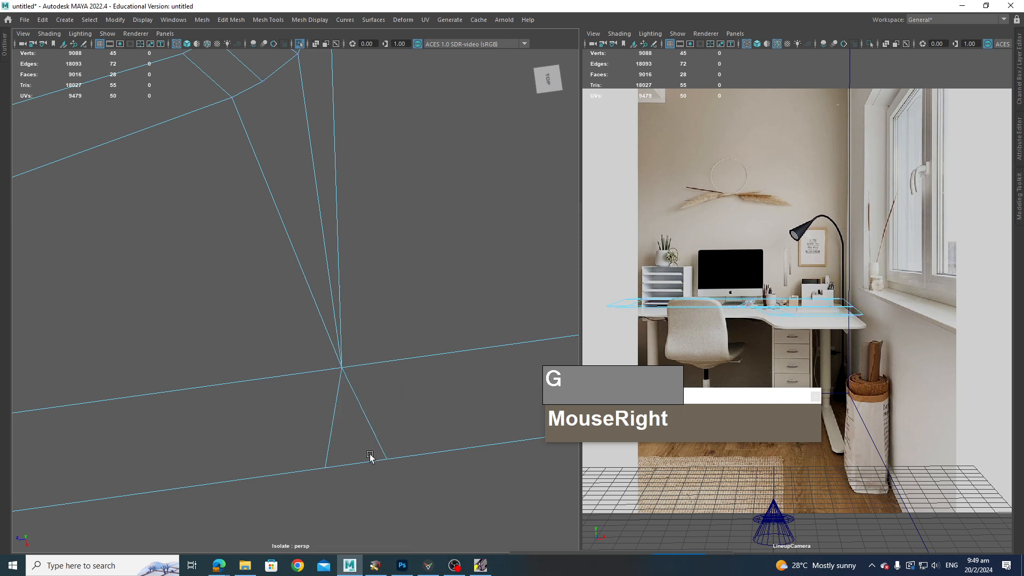
{"action": "left_click", "coordinate": [364, 465]}
{"action": "key", "text": "g"}
{"action": "left_click", "coordinate": [406, 492]}
Step: Slide the vertex where the new edge meets the outer arm edge to straighten the junction
{"action": "scroll", "coordinate": [405, 475], "scroll_direction": "down", "scroll_amount": 4}
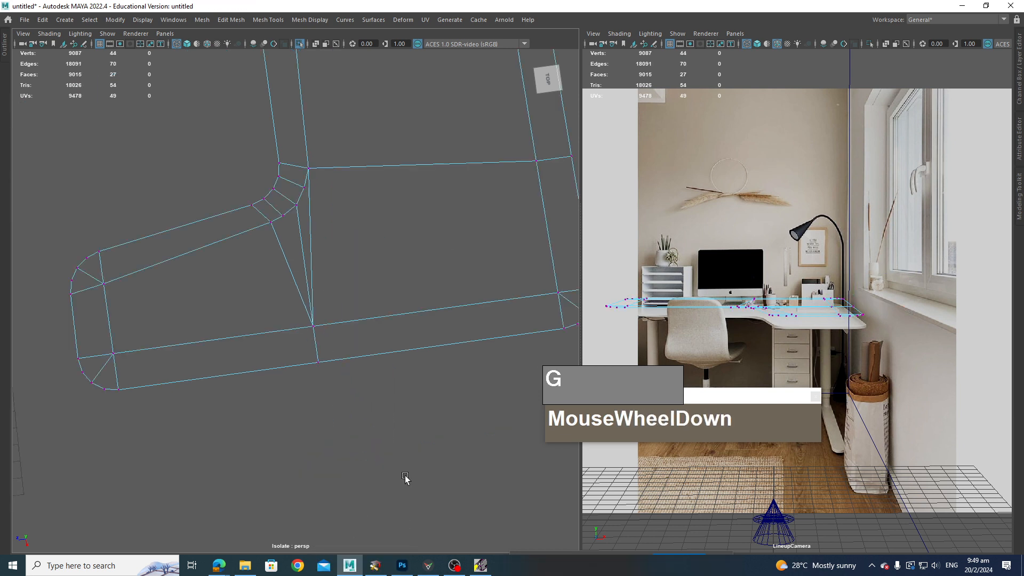
{"action": "left_click", "coordinate": [428, 438], "text": "super"}
{"action": "middle_click_drag", "start_coordinate": [368, 352], "coordinate": [418, 445], "text": "alt"}
{"action": "left_click_drag", "start_coordinate": [418, 445], "coordinate": [494, 417], "text": "alt"}
{"action": "scroll", "coordinate": [494, 417], "scroll_direction": "up", "scroll_amount": 3}
{"action": "middle_click_drag", "start_coordinate": [460, 344], "coordinate": [452, 412], "text": "alt"}
{"action": "middle_click_drag", "start_coordinate": [403, 345], "coordinate": [347, 427], "text": "alt"}
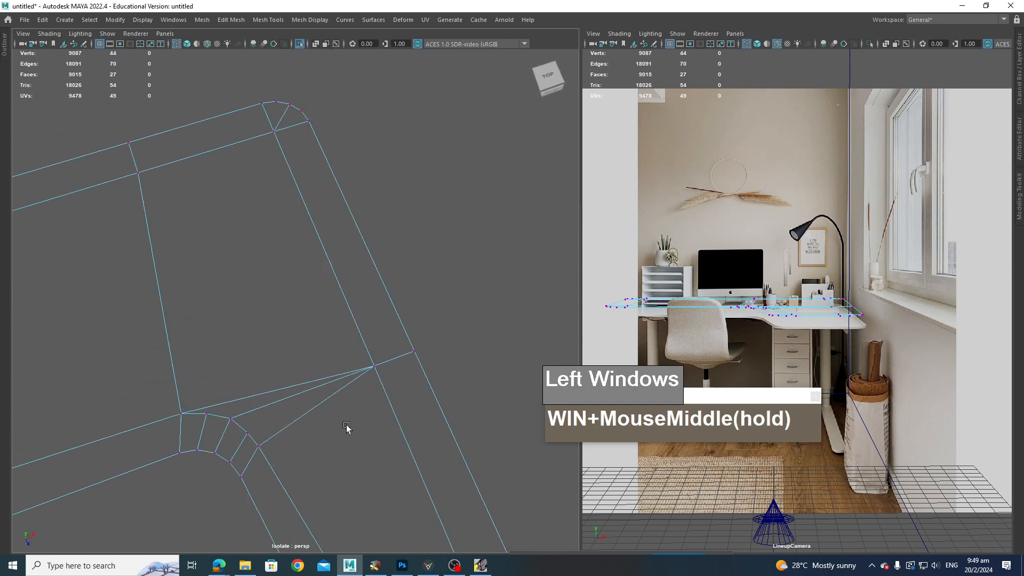
{"action": "left_click", "coordinate": [373, 367]}
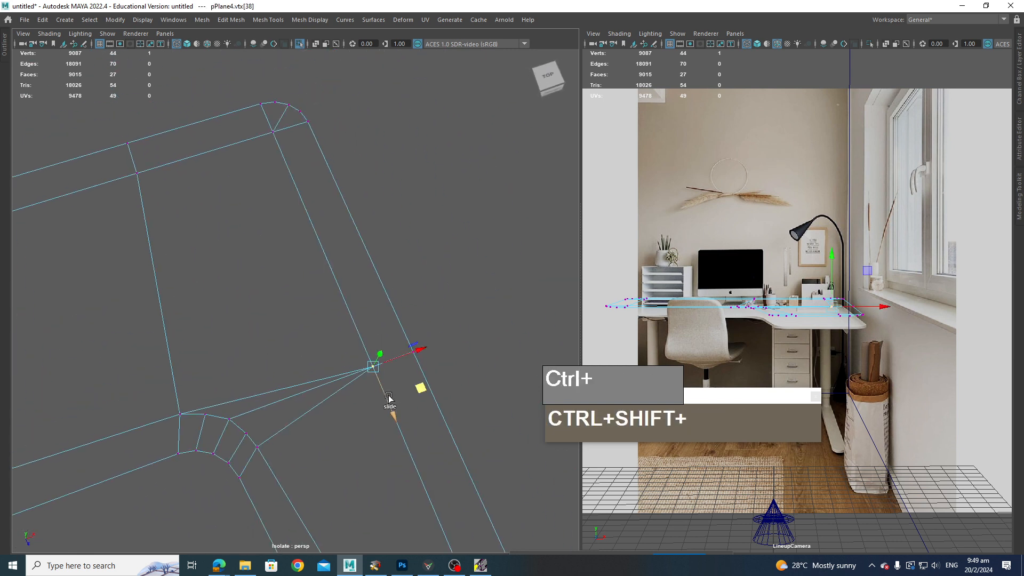
{"action": "left_click_drag", "start_coordinate": [388, 401], "coordinate": [405, 338], "text": "ctrl+shift"}
{"action": "left_click_drag", "start_coordinate": [424, 375], "coordinate": [409, 344], "text": "ctrl+shift"}
{"action": "scroll", "coordinate": [347, 378], "scroll_direction": "down", "scroll_amount": 6}
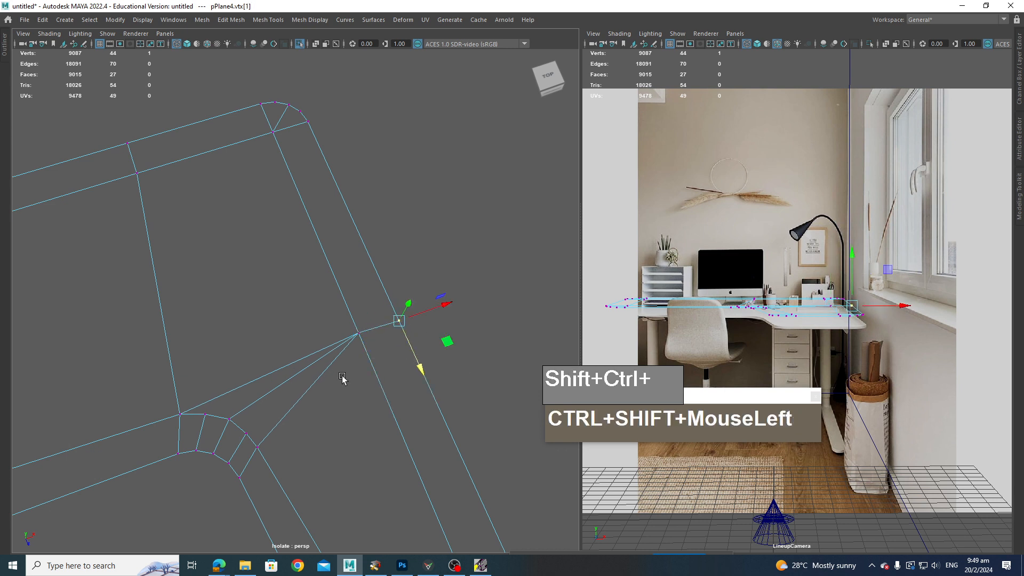
{"action": "left_click_drag", "start_coordinate": [354, 430], "coordinate": [327, 406], "text": "alt"}
{"action": "middle_click_drag", "start_coordinate": [301, 128], "coordinate": [323, 294], "text": "alt"}
Step: In the front view, select all desk top vertices and scale them flat so the top is level
{"action": "scroll", "coordinate": [324, 294], "scroll_direction": "up", "scroll_amount": 1, "text": "alt"}
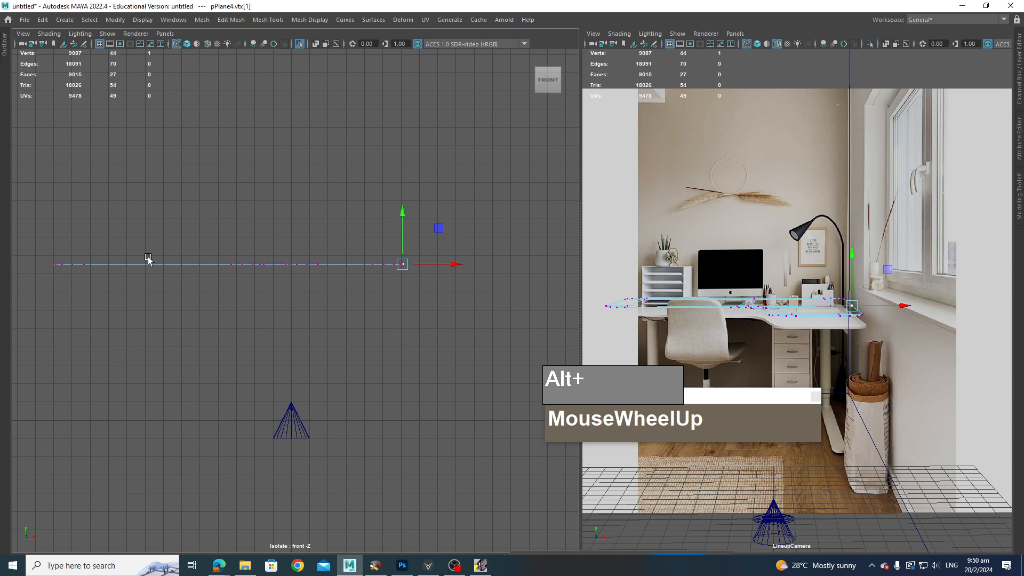
{"action": "left_click_drag", "start_coordinate": [41, 225], "coordinate": [408, 273]}
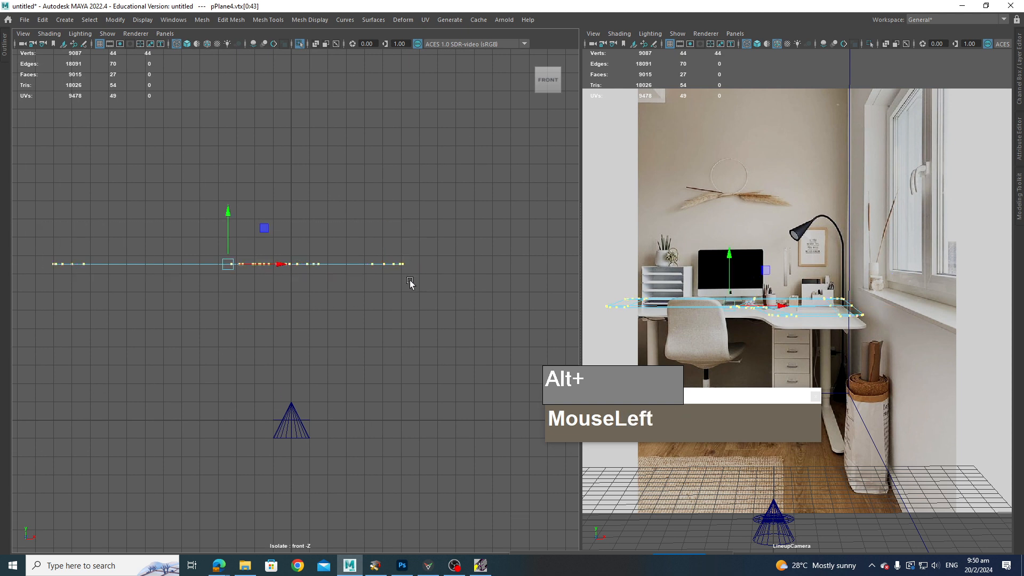
{"action": "key", "text": "r"}
{"action": "left_click_drag", "start_coordinate": [229, 217], "coordinate": [245, 271]}
{"action": "key", "text": "space"}
Step: Select all desk top faces and extrude them about 0.402 units to give the top thickness
{"action": "left_click_drag", "start_coordinate": [288, 339], "coordinate": [354, 411]}
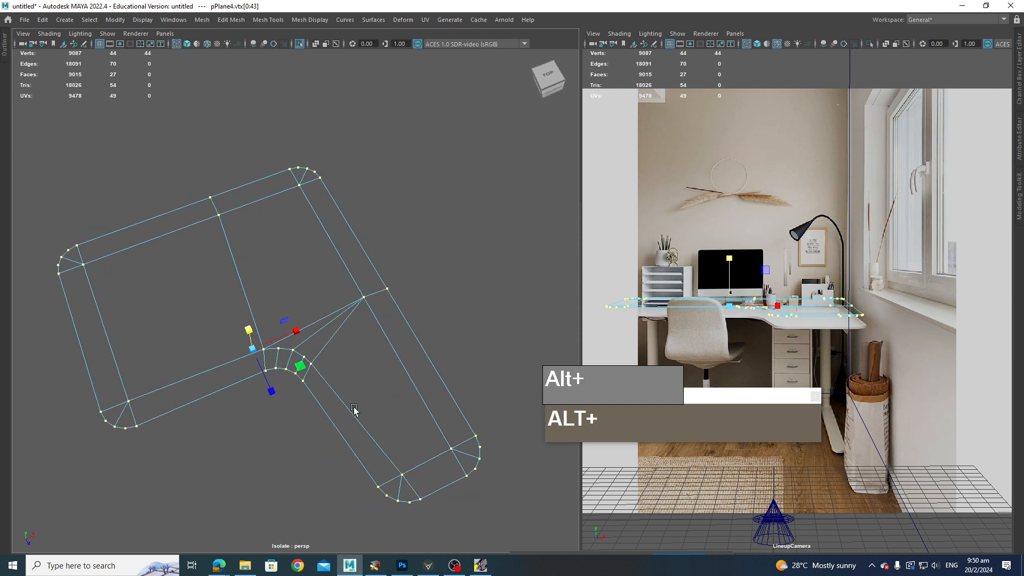
{"action": "middle_click_drag", "start_coordinate": [354, 411], "coordinate": [359, 348], "text": "alt"}
{"action": "left_click_drag", "start_coordinate": [324, 324], "coordinate": [183, 292], "text": "alt"}
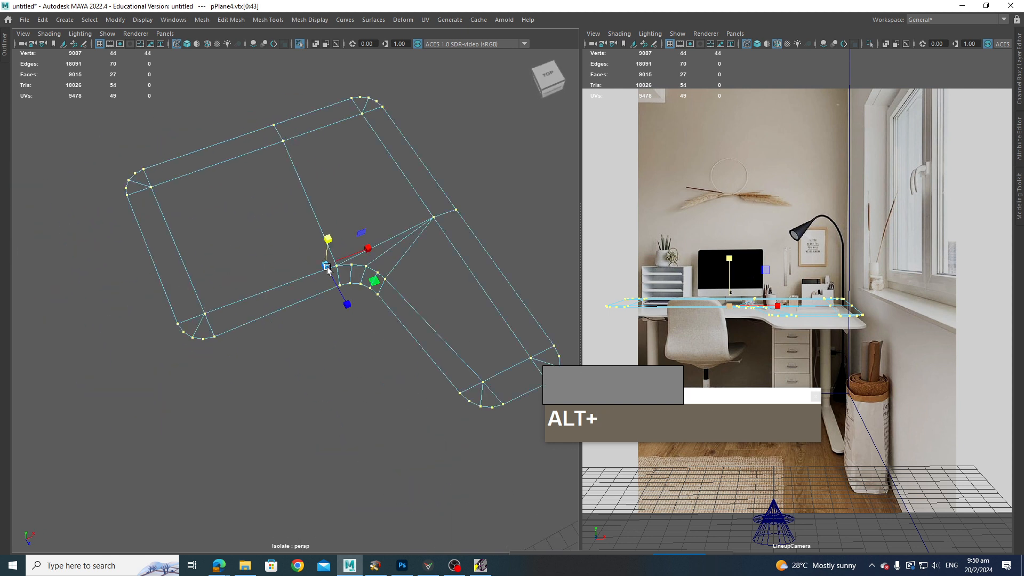
{"action": "left_click_drag", "start_coordinate": [326, 269], "coordinate": [421, 233], "text": "alt"}
{"action": "middle_click_drag", "start_coordinate": [403, 216], "coordinate": [392, 228], "text": "alt"}
{"action": "right_click_drag", "start_coordinate": [391, 228], "coordinate": [401, 258]}
{"action": "scroll", "coordinate": [401, 258], "scroll_direction": "down", "scroll_amount": 4}
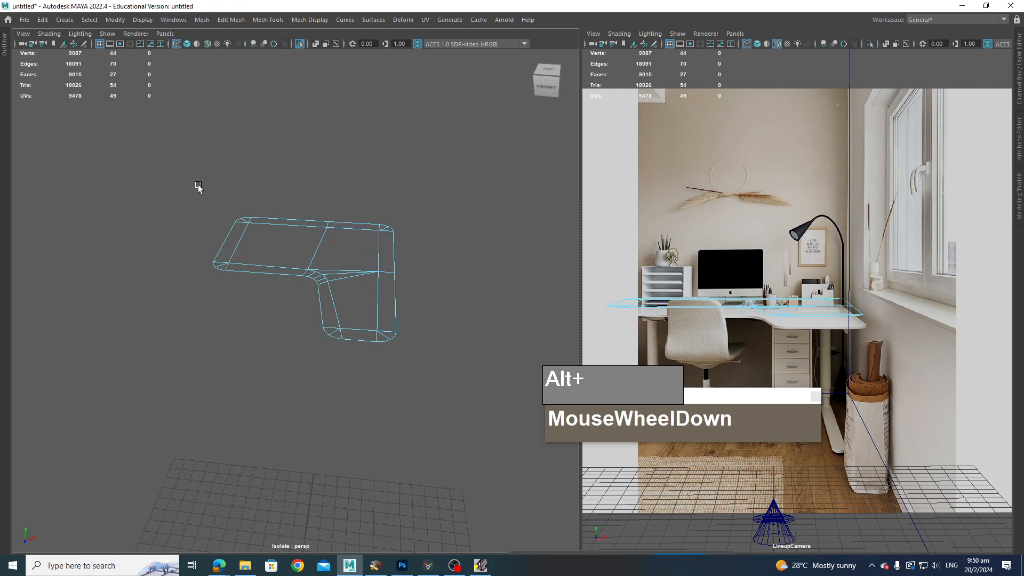
{"action": "left_click_drag", "start_coordinate": [198, 187], "coordinate": [439, 373]}
{"action": "scroll", "coordinate": [439, 370], "scroll_direction": "up", "scroll_amount": 5}
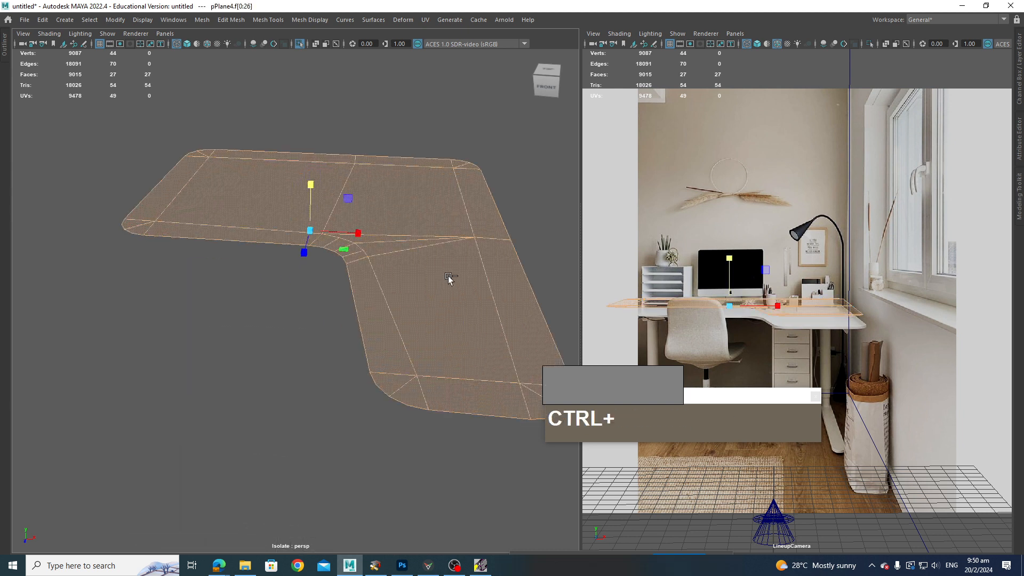
{"action": "key", "text": "ctrl+e"}
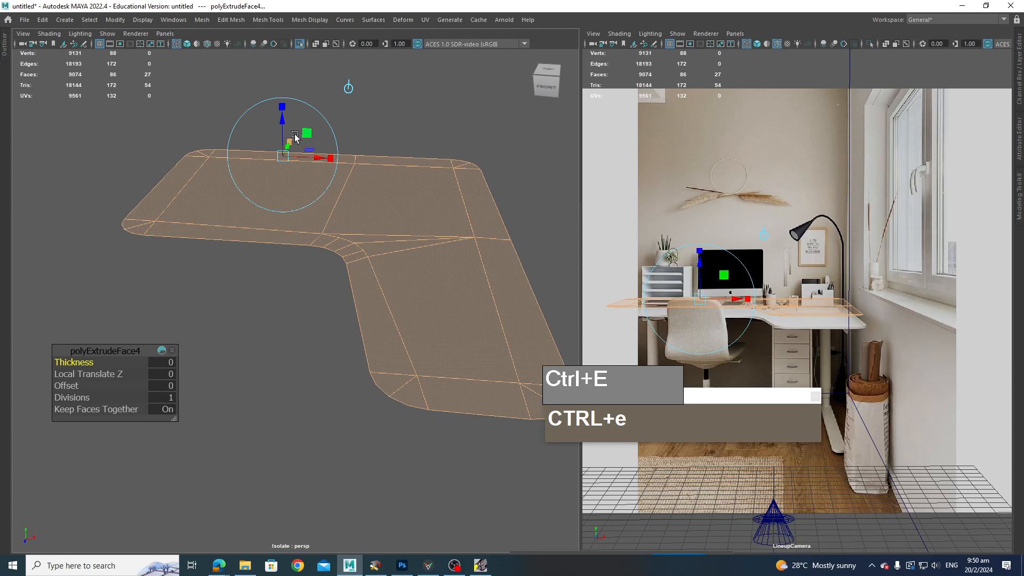
{"action": "left_click_drag", "start_coordinate": [282, 121], "coordinate": [283, 115]}
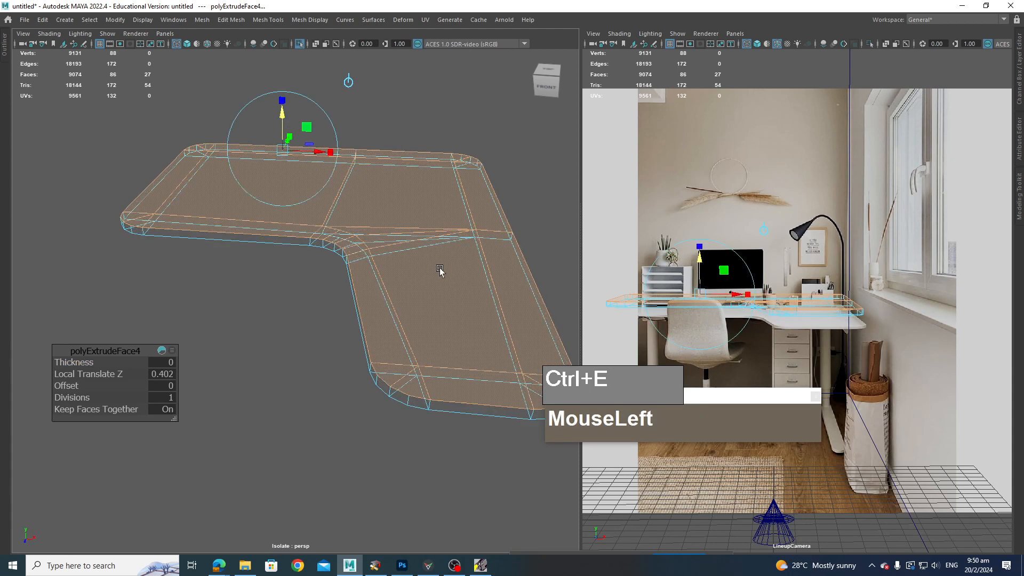
Step: Switch to shaded display and reverse the desk top's normals
{"action": "key", "text": "5"}
{"action": "right_click_drag", "start_coordinate": [404, 208], "coordinate": [457, 181]}
{"action": "left_click", "coordinate": [514, 202]}
{"action": "left_click_drag", "start_coordinate": [514, 203], "coordinate": [430, 233], "text": "alt"}
{"action": "left_click", "coordinate": [431, 233]}
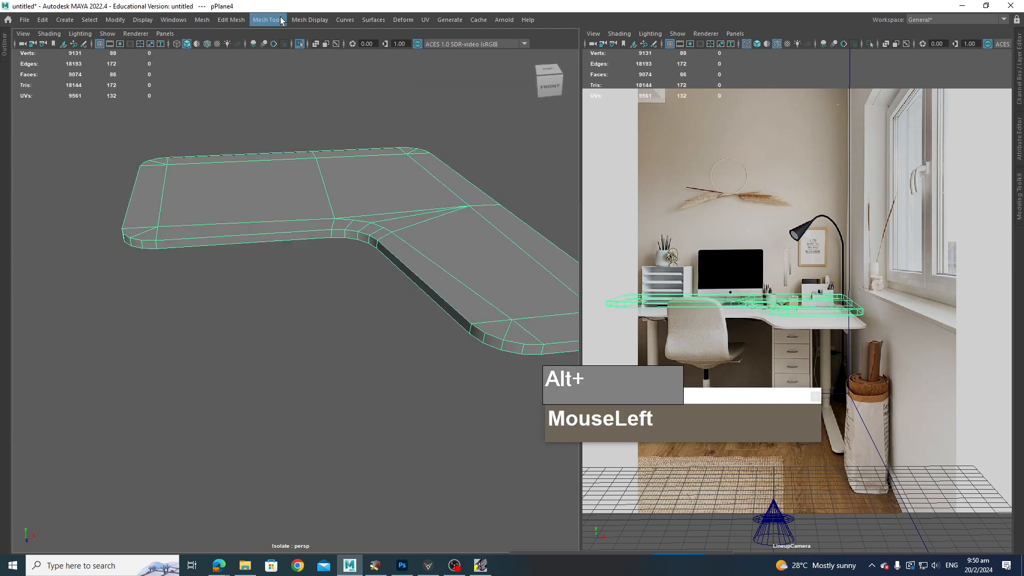
{"action": "left_click", "coordinate": [303, 21]}
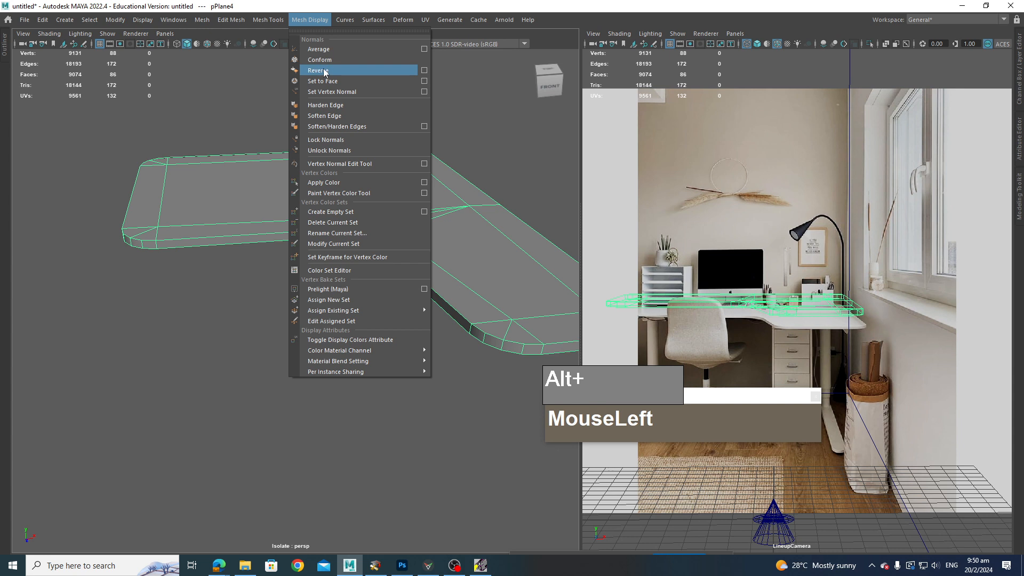
{"action": "left_click", "coordinate": [491, 155]}
Step: Preview the desk top with smooth mesh display, then return to the regular display
{"action": "left_click_drag", "start_coordinate": [425, 241], "coordinate": [400, 230], "text": "alt"}
{"action": "left_click", "coordinate": [452, 219]}
{"action": "left_click", "coordinate": [536, 226]}
{"action": "left_click_drag", "start_coordinate": [479, 241], "coordinate": [342, 322], "text": "alt"}
{"action": "left_click", "coordinate": [393, 286]}
{"action": "key", "text": "3"}
{"action": "left_click_drag", "start_coordinate": [297, 287], "coordinate": [369, 282], "text": "alt"}
{"action": "left_click", "coordinate": [350, 286], "text": "alt"}
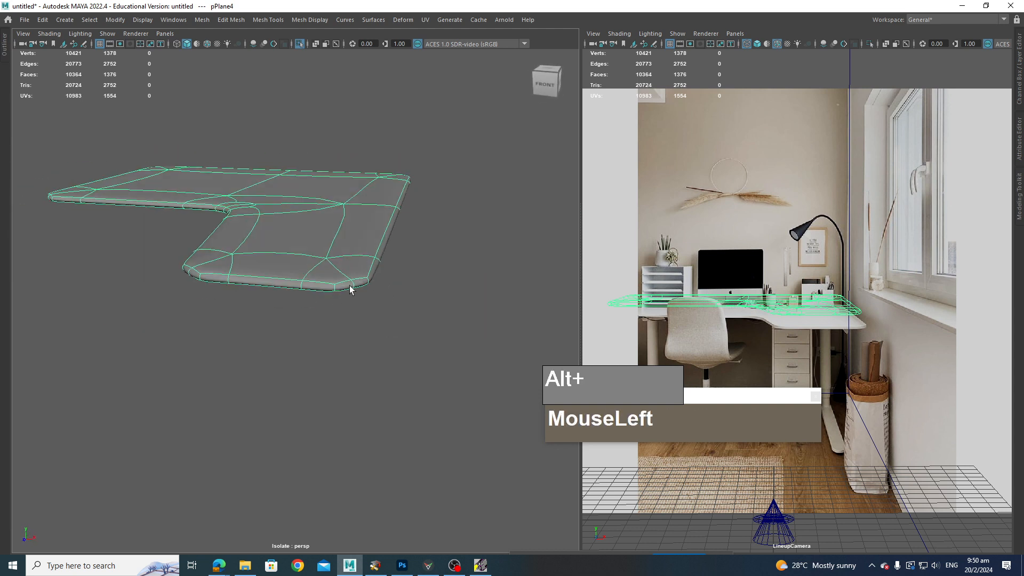
{"action": "key", "text": "1"}
Step: Select the face loops running around the desk top's side rim
{"action": "middle_click_drag", "start_coordinate": [353, 291], "coordinate": [392, 299], "text": "alt"}
{"action": "right_click", "coordinate": [392, 299]}
{"action": "right_click_drag", "start_coordinate": [392, 299], "coordinate": [392, 339]}
{"action": "left_click", "coordinate": [395, 295]}
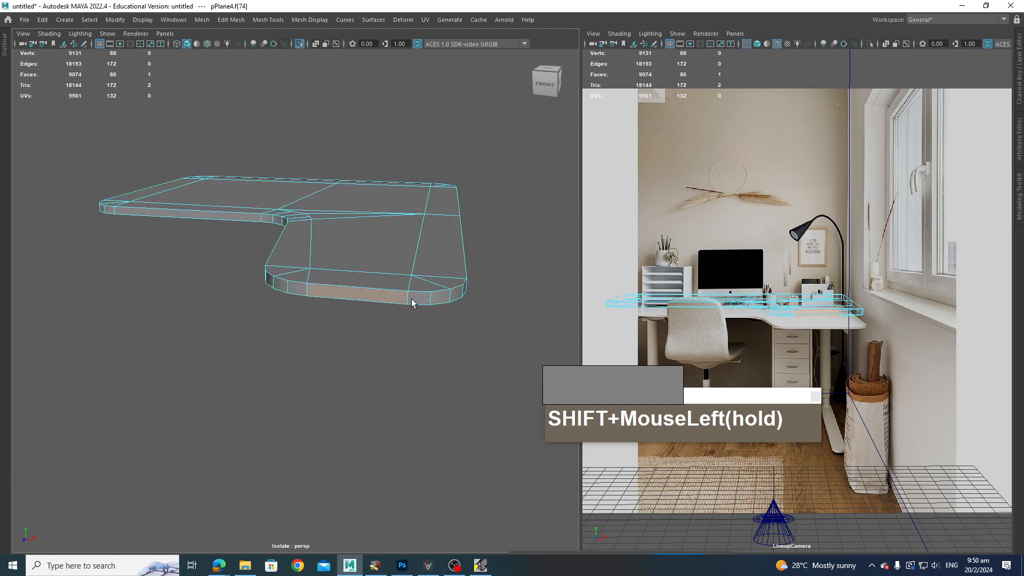
{"action": "double_click", "coordinate": [411, 298], "text": "shift"}
{"action": "left_click", "coordinate": [401, 305]}
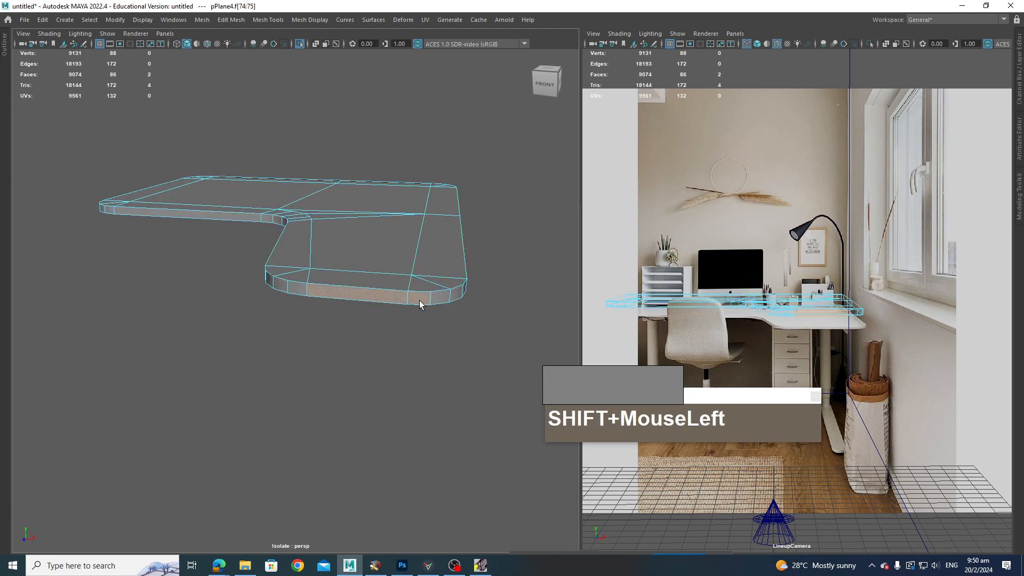
{"action": "double_click", "coordinate": [422, 298], "text": "shift"}
{"action": "mouse_move", "coordinate": [423, 297]}
{"action": "left_mouse_down", "text": "alt"}
{"action": "mouse_move", "coordinate": [373, 294]}
{"action": "mouse_move", "coordinate": [432, 297]}
{"action": "left_mouse_up", "text": "alt"}
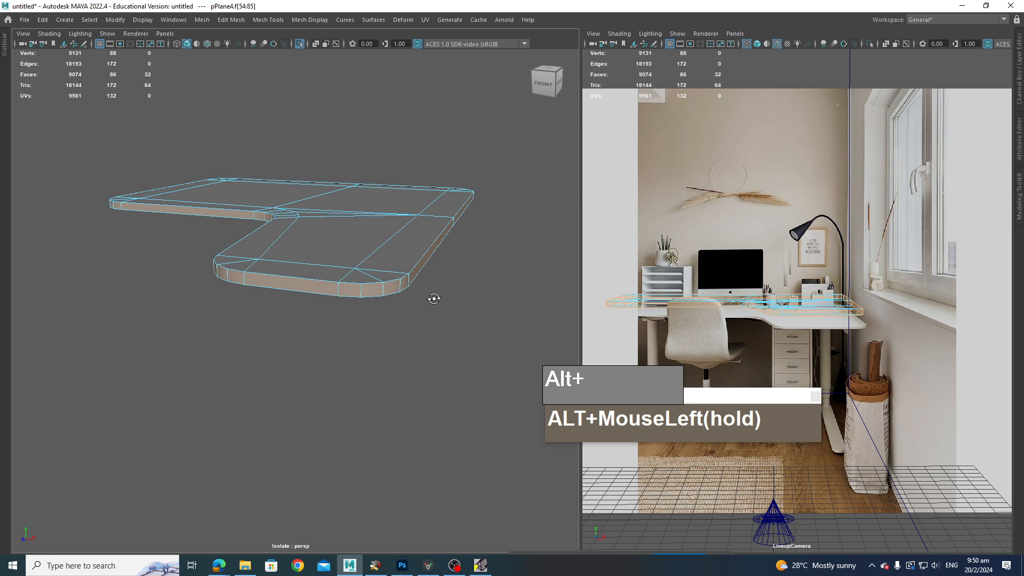
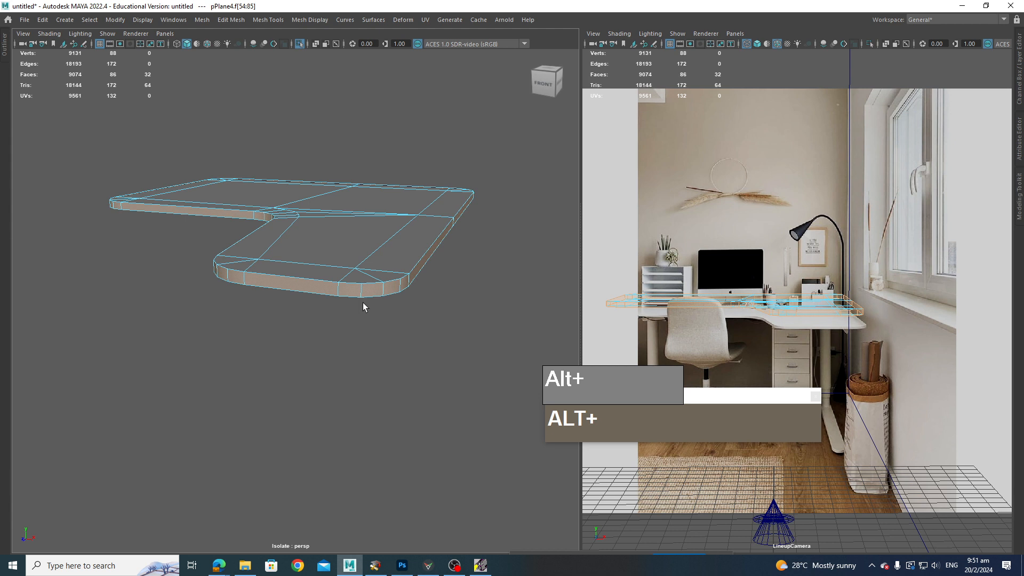
Step: Reselect the face loop running around the desk top's side rim
{"action": "mouse_move", "coordinate": [395, 333]}
{"action": "left_mouse_down", "text": "alt"}
{"action": "mouse_move", "coordinate": [420, 328]}
{"action": "mouse_move", "coordinate": [401, 339]}
{"action": "left_mouse_up", "text": "alt"}
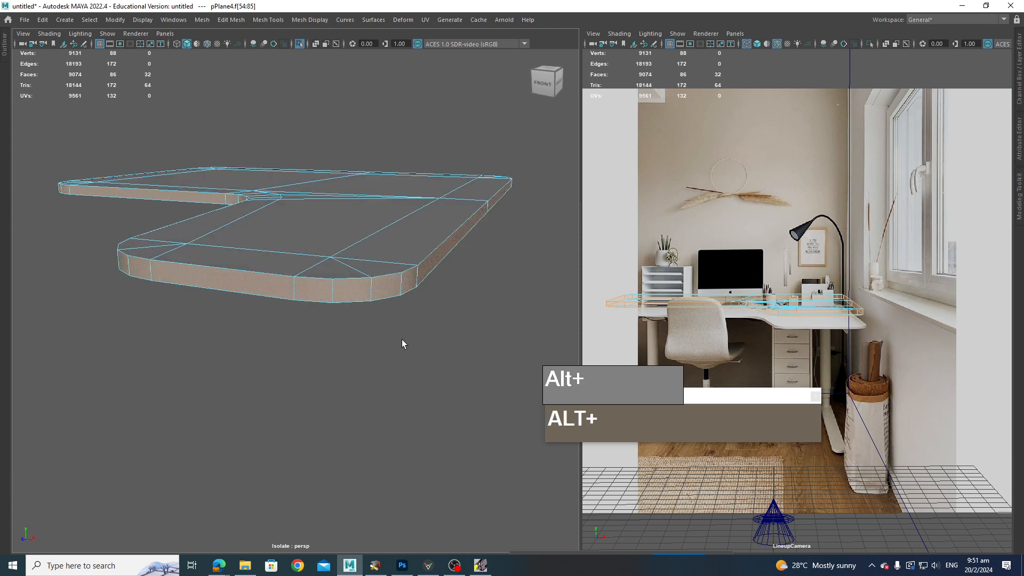
{"action": "middle_click_drag", "start_coordinate": [401, 339], "coordinate": [407, 341], "text": "alt"}
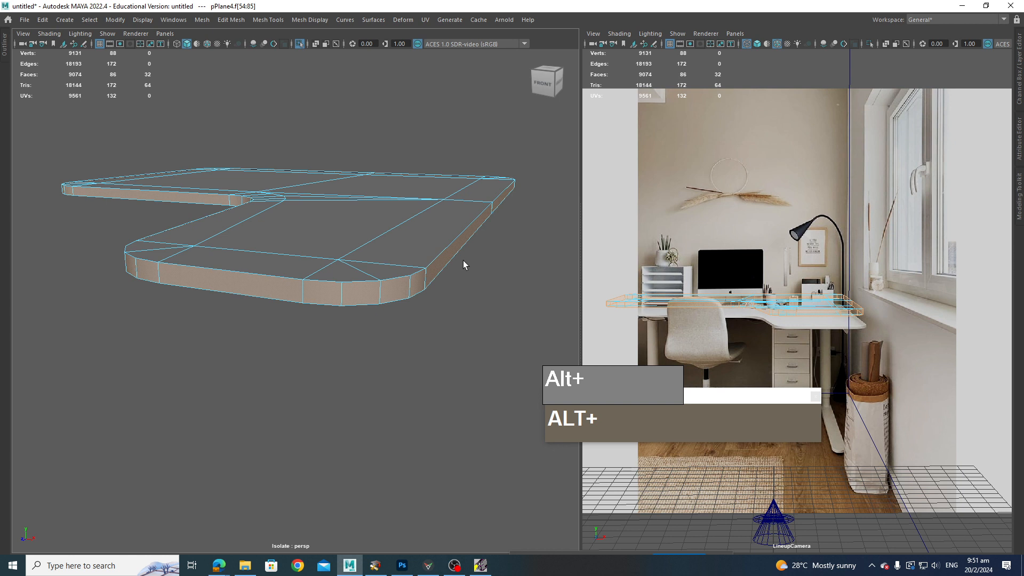
{"action": "right_click_drag", "start_coordinate": [447, 259], "coordinate": [452, 216], "text": "alt"}
{"action": "double_click", "coordinate": [459, 232]}
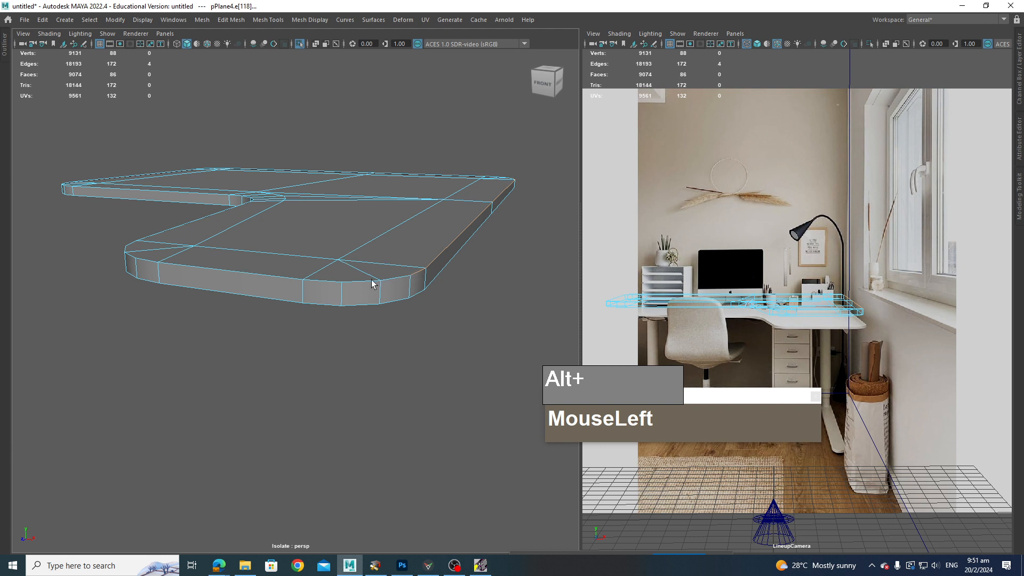
{"action": "right_click_drag", "start_coordinate": [427, 274], "coordinate": [424, 299]}
{"action": "left_click", "coordinate": [397, 291]}
{"action": "double_click", "coordinate": [414, 287], "text": "shift"}
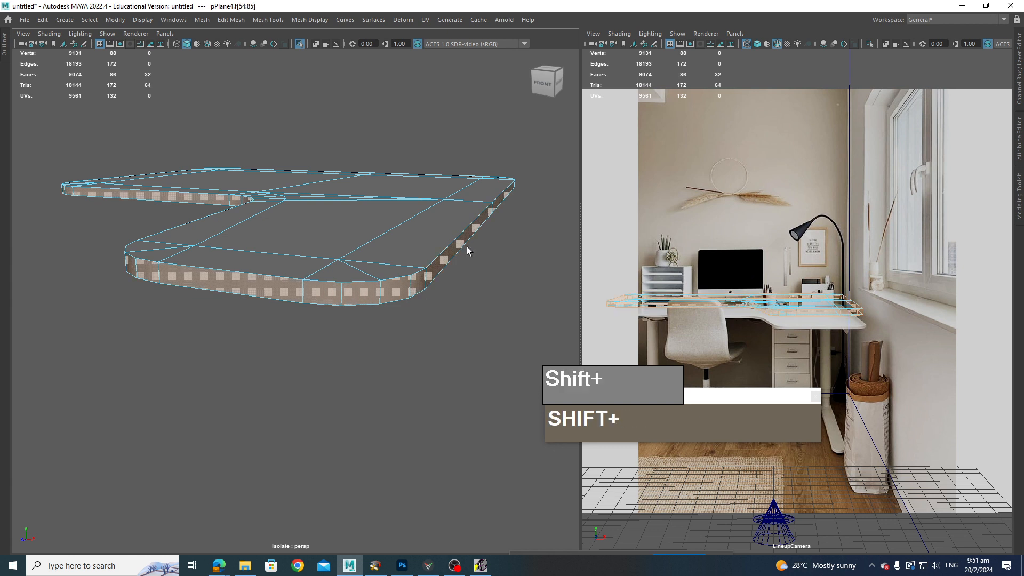
{"action": "left_click", "coordinate": [363, 297]}
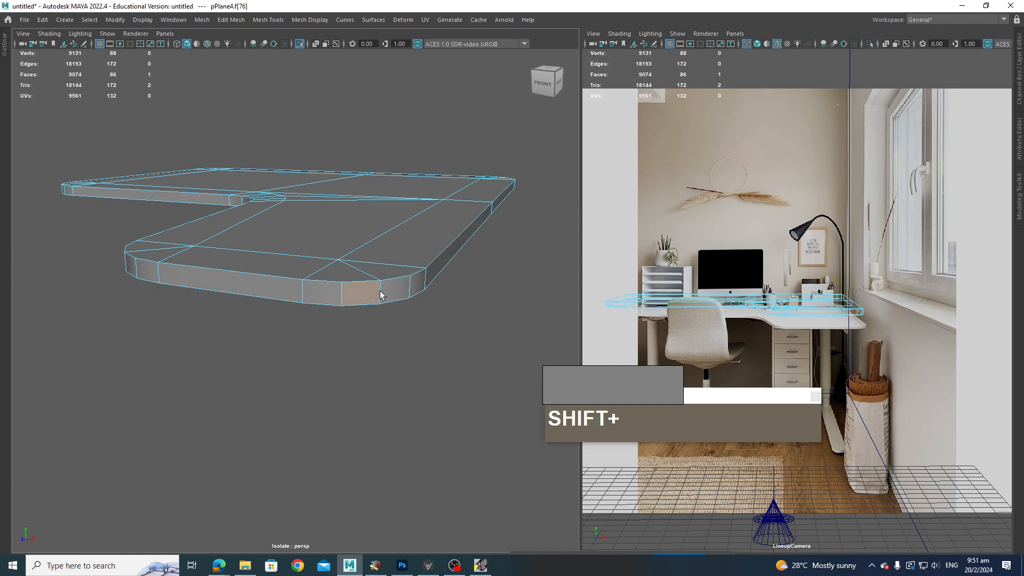
{"action": "left_click", "coordinate": [378, 293], "text": "shift"}
{"action": "left_click", "coordinate": [385, 292], "text": "shift"}
{"action": "double_click", "coordinate": [375, 293], "text": "shift"}
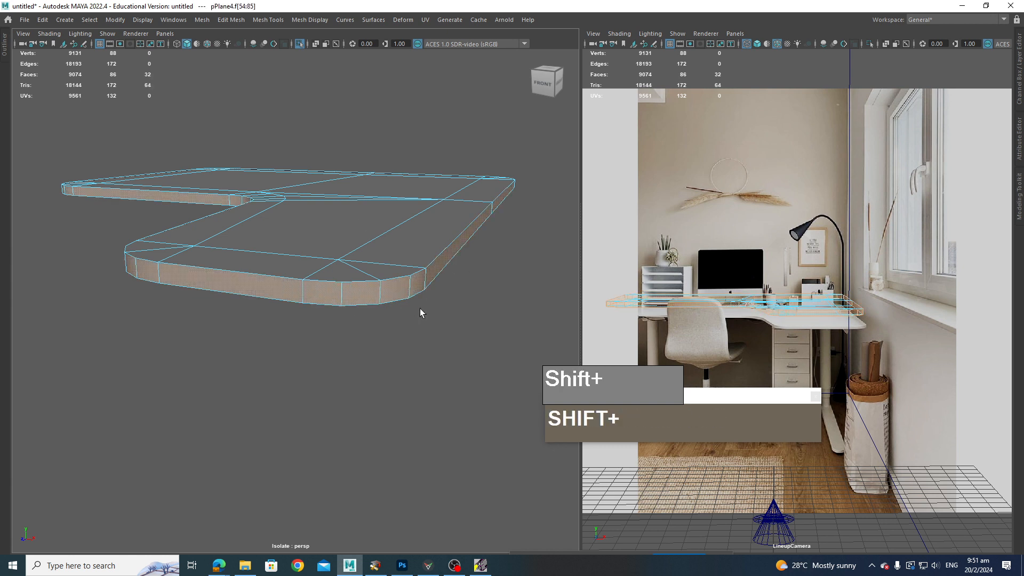
Step: Convert the rim faces to their border edges and bevel those edges to keep the top's edges crisp
{"action": "right_click", "coordinate": [395, 289], "text": "ctrl"}
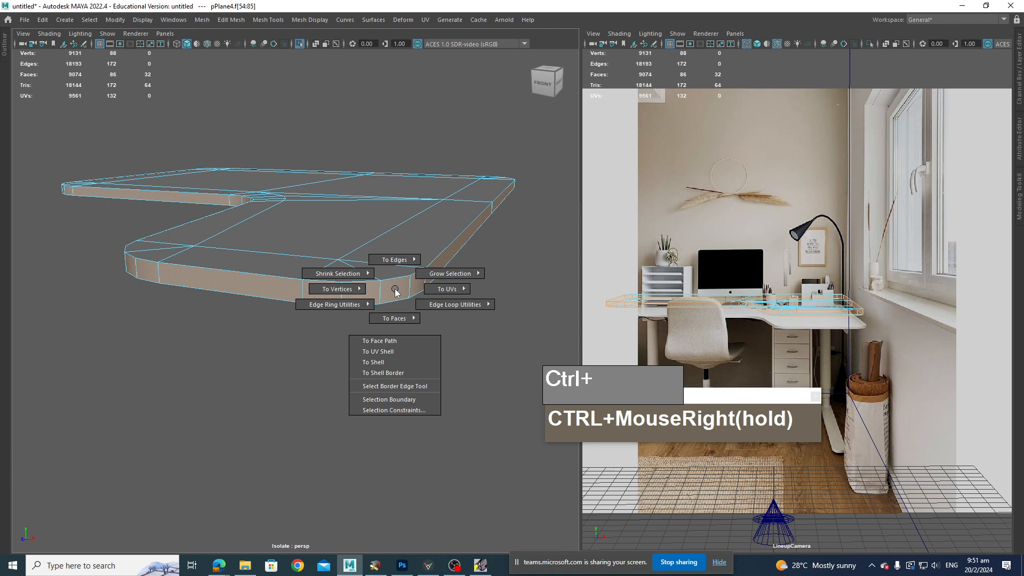
{"action": "right_click_drag", "start_coordinate": [395, 268], "coordinate": [437, 244], "text": "ctrl"}
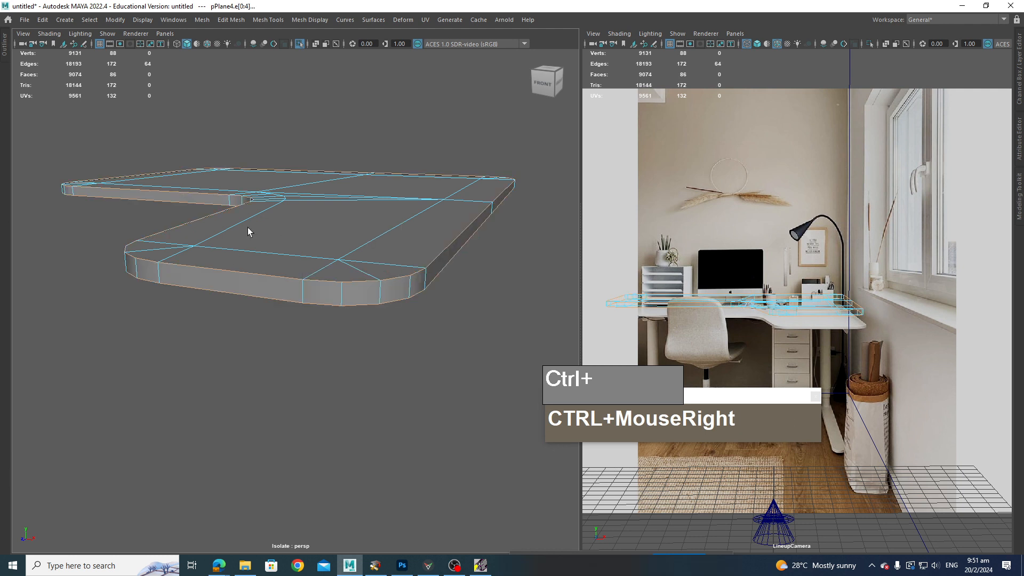
{"action": "key", "text": "4"}
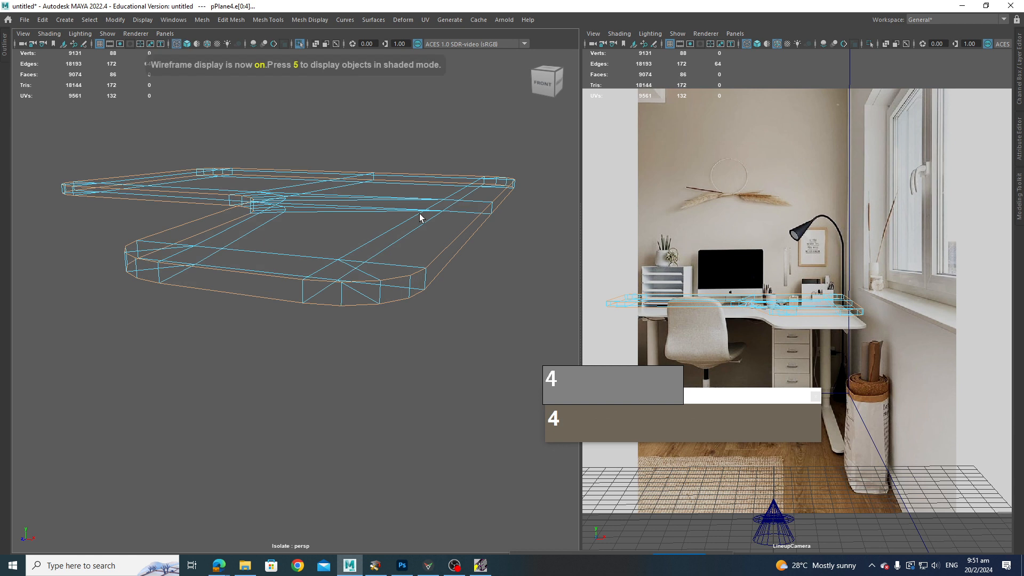
{"action": "left_click_drag", "start_coordinate": [420, 217], "coordinate": [241, 238], "text": "alt"}
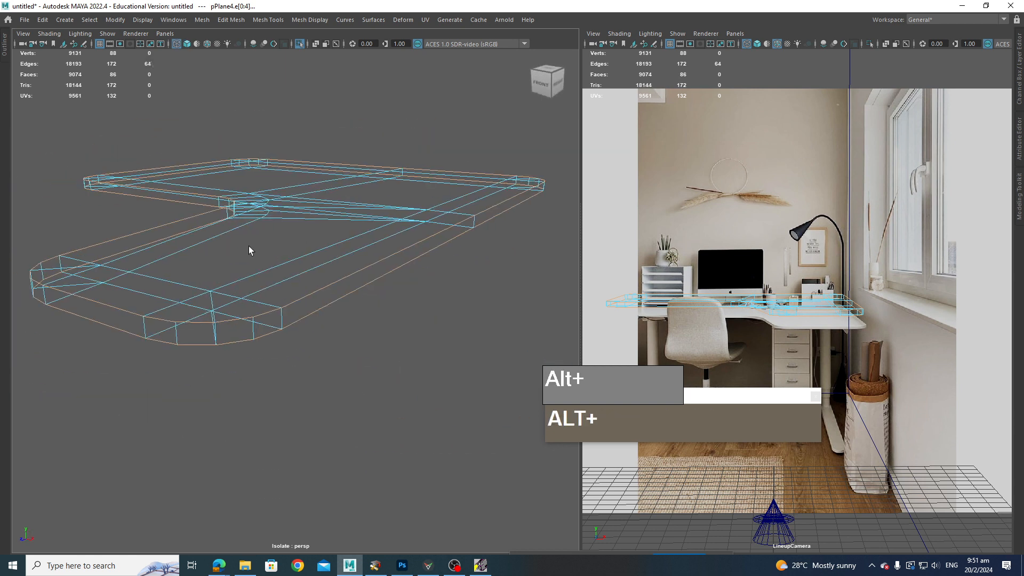
{"action": "key", "text": "5"}
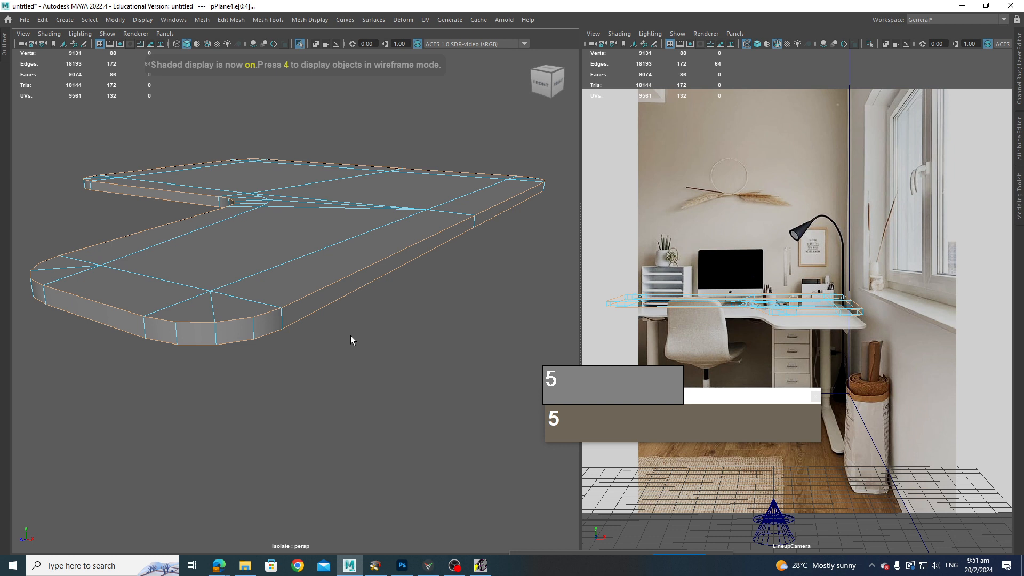
{"action": "mouse_move", "coordinate": [351, 342]}
{"action": "left_mouse_down", "text": "alt"}
{"action": "mouse_move", "coordinate": [331, 348]}
{"action": "mouse_move", "coordinate": [340, 339]}
{"action": "left_mouse_up", "text": "alt"}
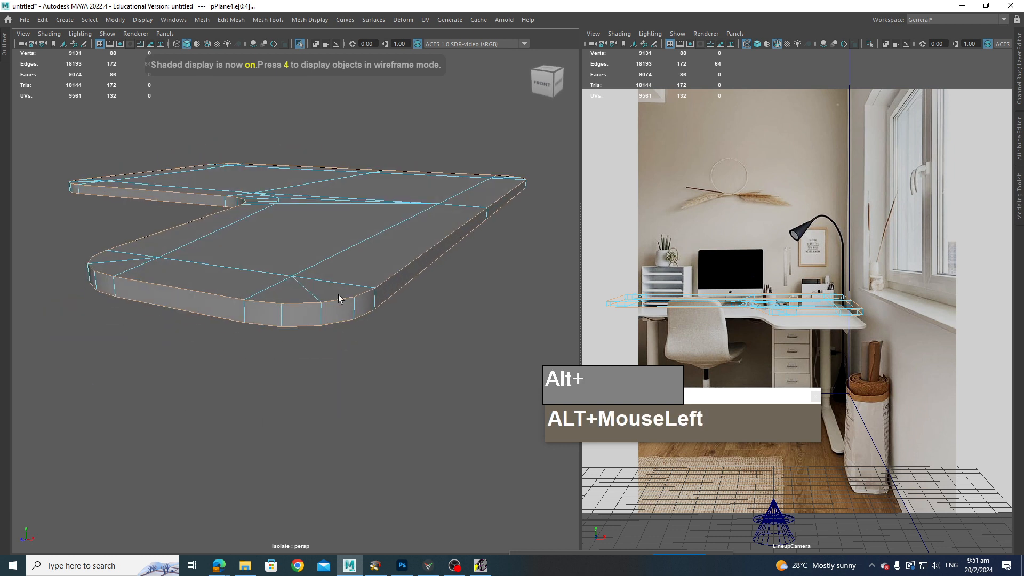
{"action": "right_click_drag", "start_coordinate": [337, 299], "coordinate": [392, 302], "text": "shift"}
{"action": "mouse_move", "coordinate": [80, 376]}
{"action": "left_mouse_down"}
{"action": "mouse_move", "coordinate": [78, 365]}
{"action": "mouse_move", "coordinate": [64, 373]}
{"action": "mouse_move", "coordinate": [84, 375]}
{"action": "left_mouse_up"}
{"action": "right_click_drag", "start_coordinate": [361, 242], "coordinate": [412, 229]}
{"action": "left_click", "coordinate": [394, 312]}
{"action": "left_click", "coordinate": [383, 287]}
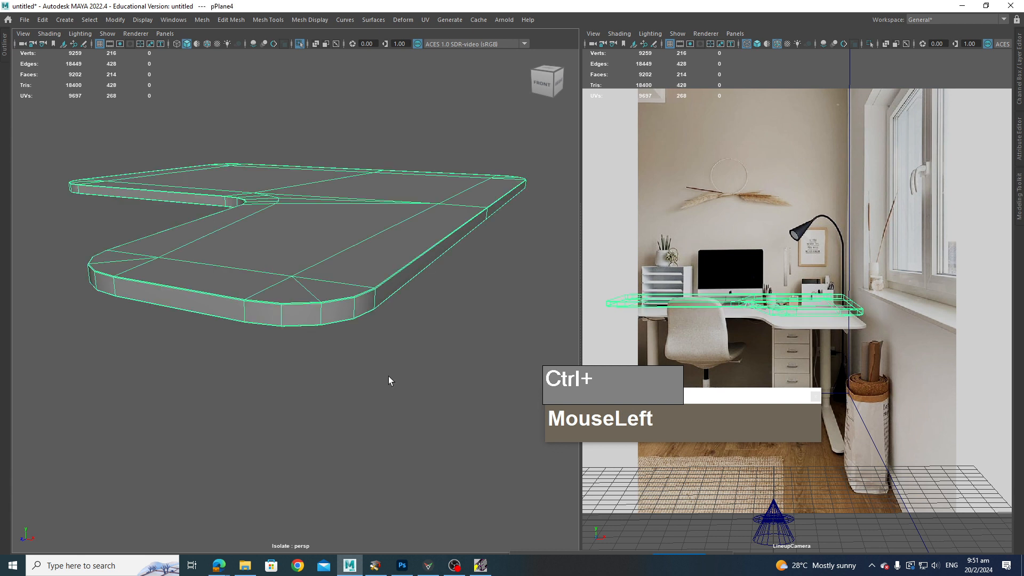
Step: Preview the desk top with smooth mesh display and leave the isolated view to see the whole room
{"action": "left_click", "coordinate": [395, 373]}
{"action": "key", "text": "3"}
{"action": "left_click_drag", "start_coordinate": [341, 379], "coordinate": [807, 396], "text": "alt"}
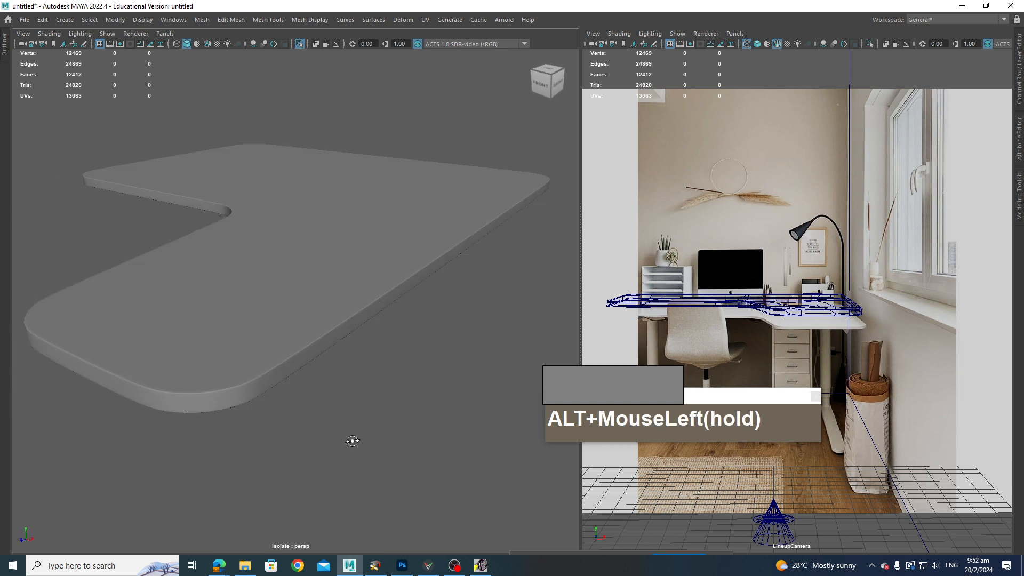
{"action": "left_click_drag", "start_coordinate": [353, 441], "coordinate": [350, 441], "text": "alt"}
{"action": "left_click", "coordinate": [262, 373]}
{"action": "left_click_drag", "start_coordinate": [263, 374], "coordinate": [342, 425], "text": "alt"}
{"action": "left_click", "coordinate": [312, 402]}
{"action": "scroll", "coordinate": [311, 402], "scroll_direction": "down", "scroll_amount": 3}
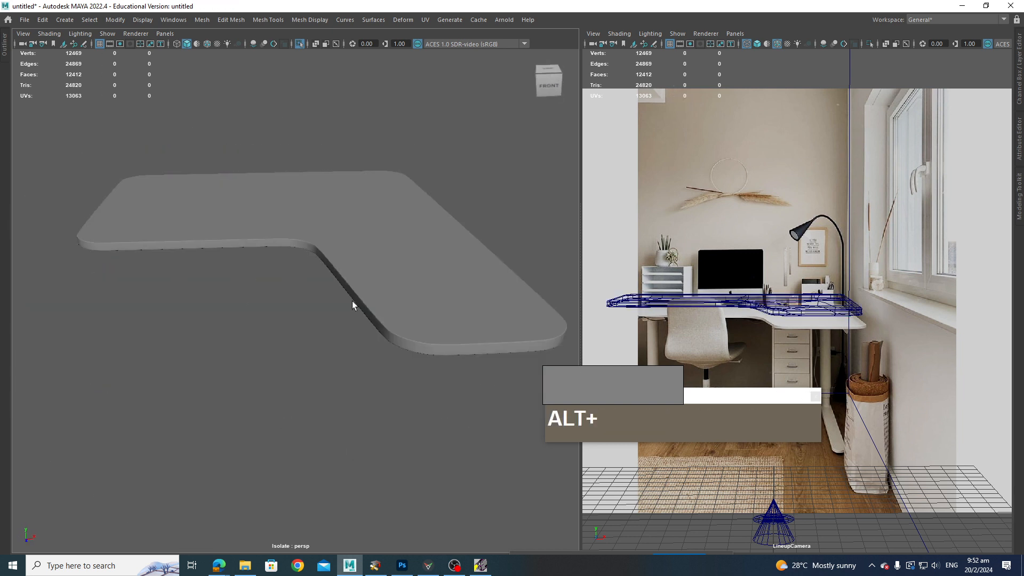
{"action": "left_click", "coordinate": [352, 301]}
{"action": "left_click_drag", "start_coordinate": [350, 353], "coordinate": [297, 379], "text": "alt"}
{"action": "scroll", "coordinate": [318, 380], "scroll_direction": "down", "scroll_amount": 3}
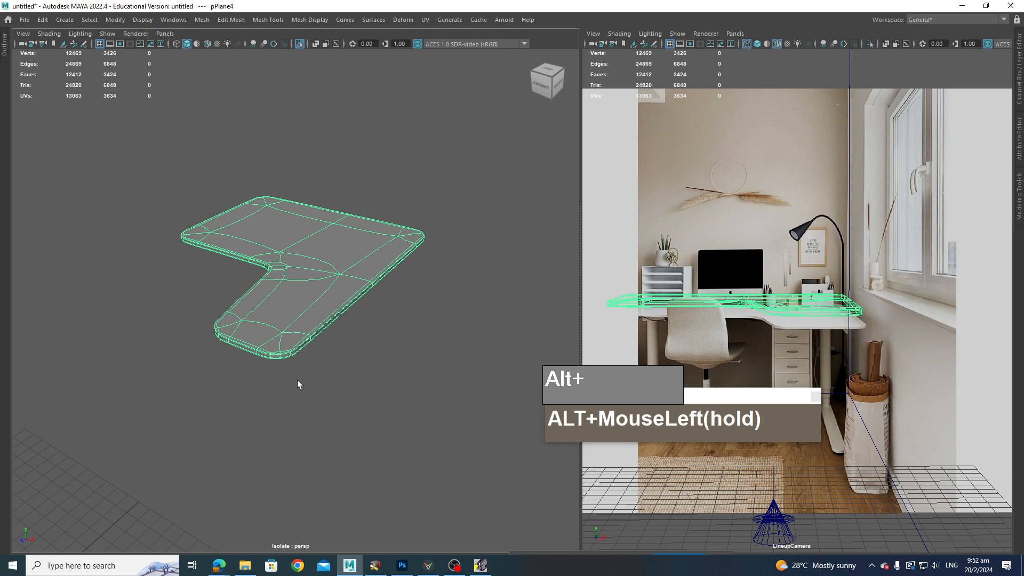
{"action": "left_click", "coordinate": [323, 303]}
{"action": "scroll", "coordinate": [360, 342], "scroll_direction": "down", "scroll_amount": 2, "text": "alt"}
{"action": "scroll", "coordinate": [457, 36], "scroll_direction": "up", "scroll_amount": 1, "text": "alt"}
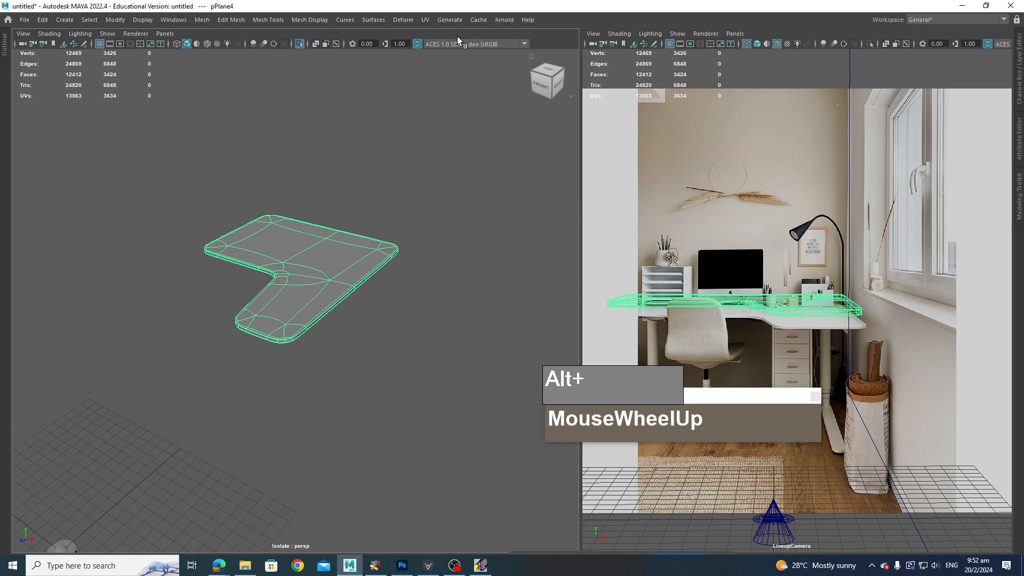
{"action": "left_click", "coordinate": [299, 43]}
{"action": "left_click_drag", "start_coordinate": [351, 252], "coordinate": [336, 304], "text": "alt"}
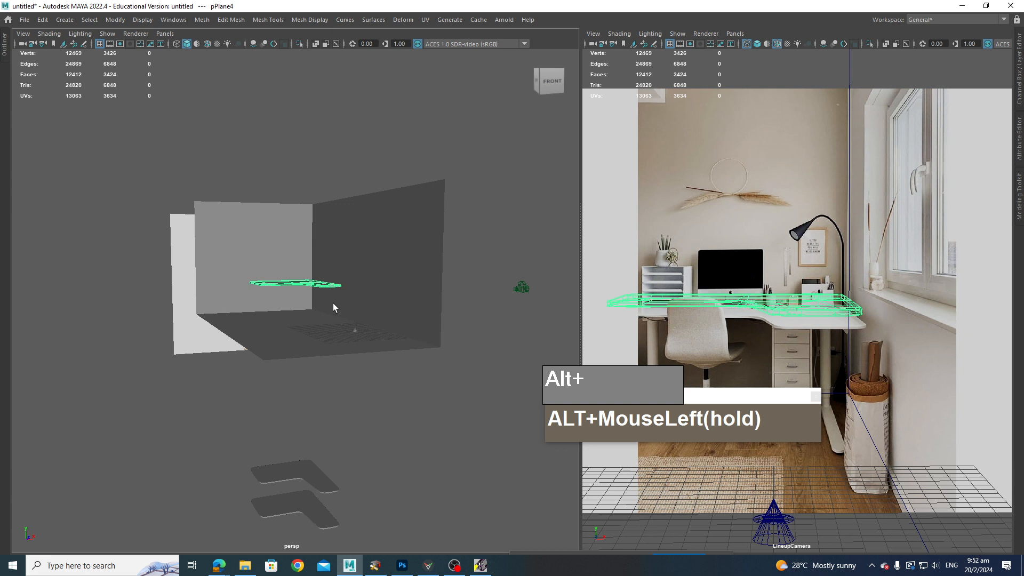
Step: Select the second L-shaped top and move it up to the wall shelf height
{"action": "left_click", "coordinate": [308, 474]}
{"action": "left_click_drag", "start_coordinate": [308, 474], "coordinate": [305, 244], "text": "alt"}
{"action": "left_click", "coordinate": [312, 496]}
{"action": "key", "text": "w"}
{"action": "left_click_drag", "start_coordinate": [306, 246], "coordinate": [322, 338], "text": "alt"}
{"action": "middle_click_drag", "start_coordinate": [322, 338], "coordinate": [341, 396], "text": "alt"}
{"action": "scroll", "coordinate": [342, 396], "scroll_direction": "up", "scroll_amount": 6, "text": "alt"}
{"action": "left_click_drag", "start_coordinate": [363, 400], "coordinate": [348, 402], "text": "alt"}
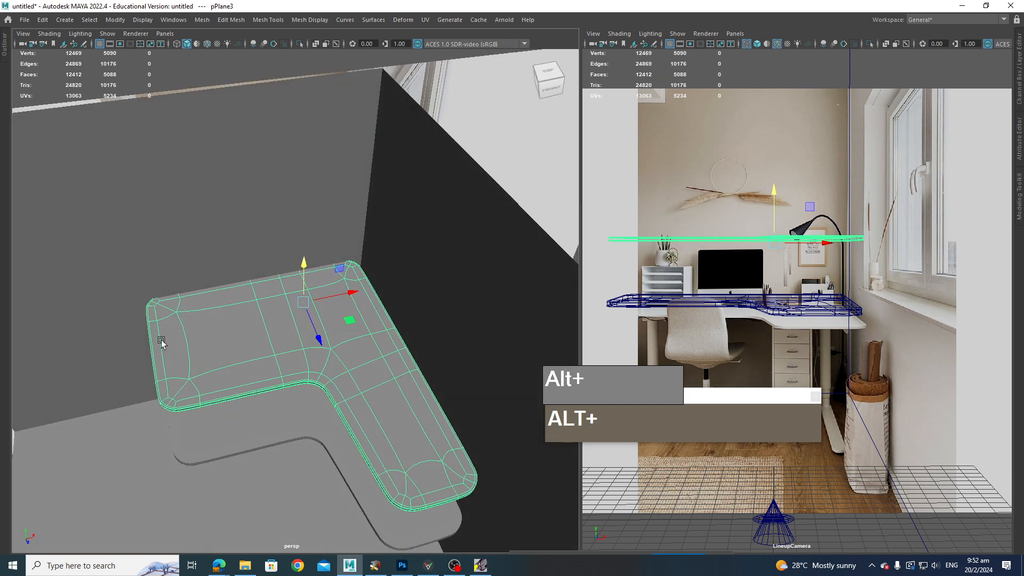
Step: Inspect the desk top and shelf positions against the room walls
{"action": "left_click_drag", "start_coordinate": [213, 373], "coordinate": [312, 461], "text": "alt"}
{"action": "left_click", "coordinate": [312, 426]}
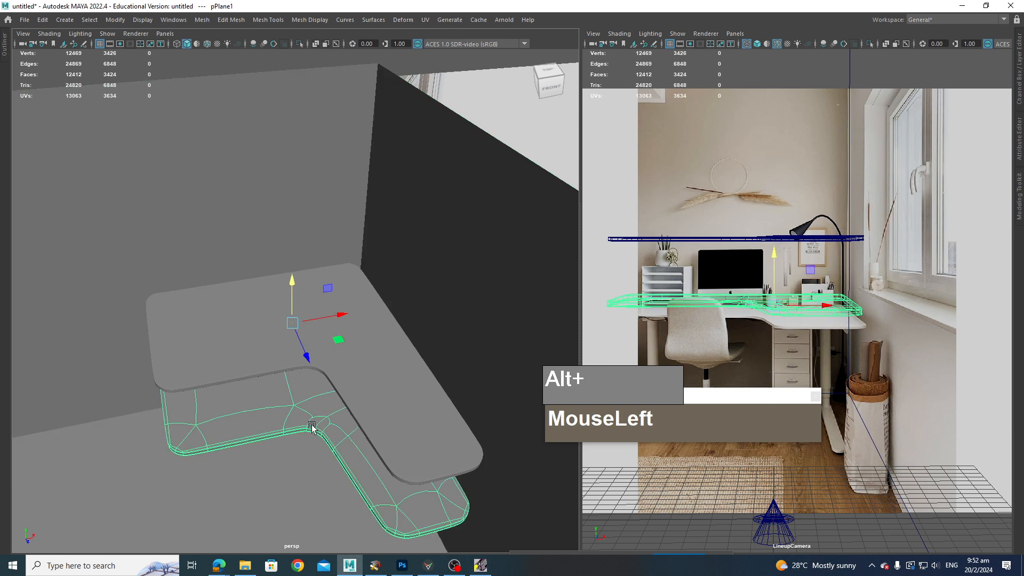
{"action": "left_click_drag", "start_coordinate": [365, 377], "coordinate": [374, 396], "text": "alt"}
{"action": "left_click_drag", "start_coordinate": [305, 373], "coordinate": [373, 389], "text": "alt"}
{"action": "left_click", "coordinate": [374, 383]}
{"action": "scroll", "coordinate": [327, 383], "scroll_direction": "down", "scroll_amount": 2}
{"action": "left_click", "coordinate": [330, 387]}
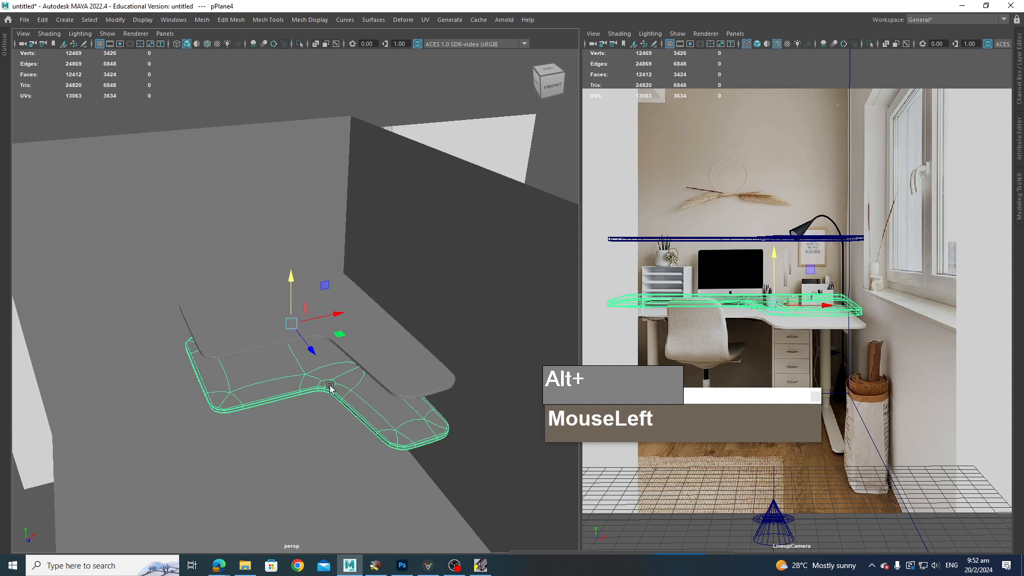
{"action": "left_click_drag", "start_coordinate": [291, 282], "coordinate": [292, 493]}
{"action": "left_click", "coordinate": [301, 335]}
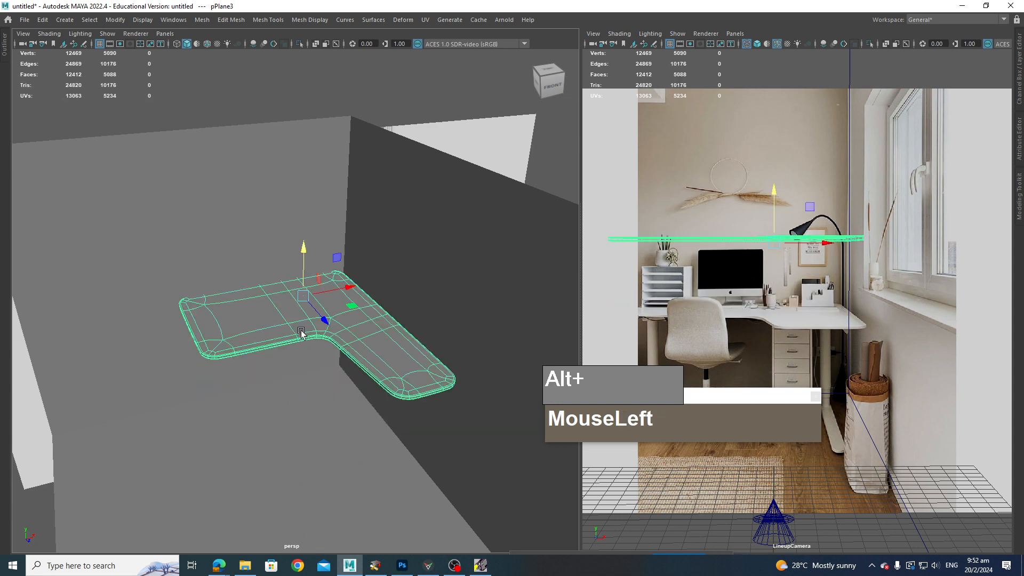
{"action": "left_click_drag", "start_coordinate": [301, 335], "coordinate": [338, 387], "text": "alt"}
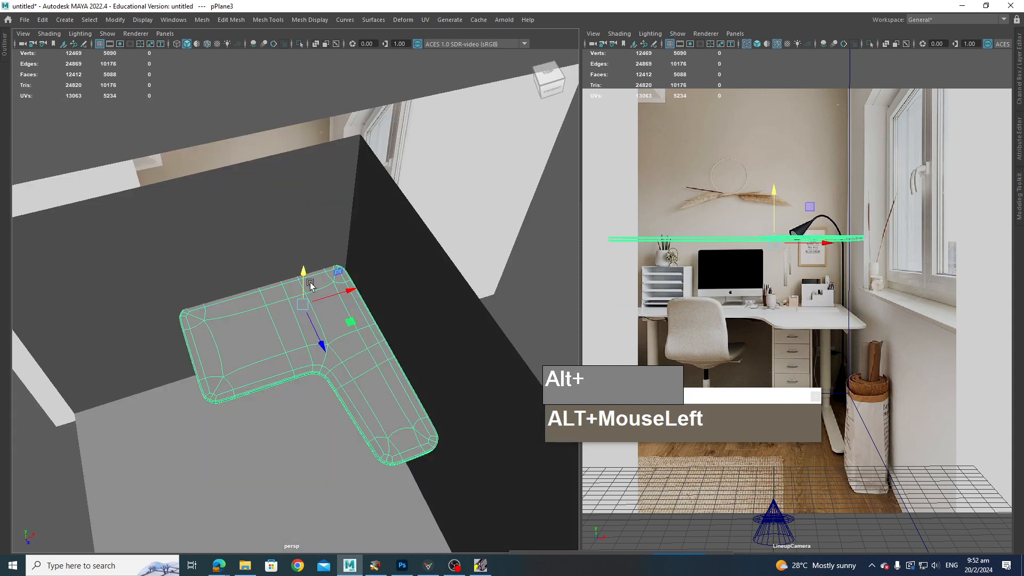
{"action": "left_click_drag", "start_coordinate": [305, 277], "coordinate": [379, 417]}
{"action": "scroll", "coordinate": [376, 426], "scroll_direction": "down", "scroll_amount": 3}
{"action": "middle_click_drag", "start_coordinate": [377, 426], "coordinate": [330, 395], "text": "alt"}
Step: Select and delete a stray object near the floor of the room
{"action": "left_click", "coordinate": [420, 426]}
{"action": "right_click_drag", "start_coordinate": [421, 427], "coordinate": [452, 429], "text": "shift"}
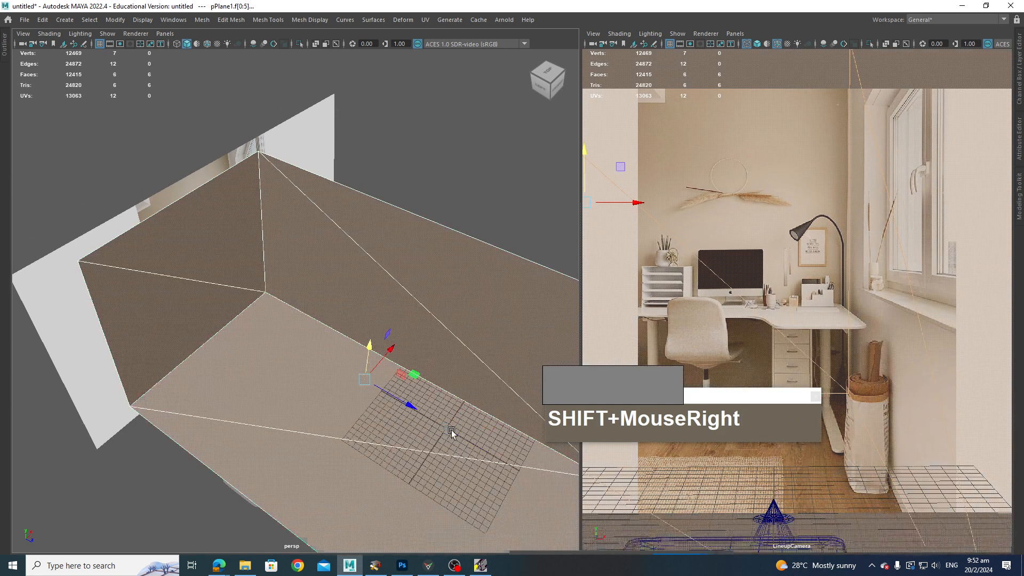
{"action": "key", "text": "z"}
{"action": "left_click_drag", "start_coordinate": [451, 430], "coordinate": [473, 430], "text": "alt"}
{"action": "scroll", "coordinate": [426, 407], "scroll_direction": "up", "scroll_amount": 2, "text": "alt"}
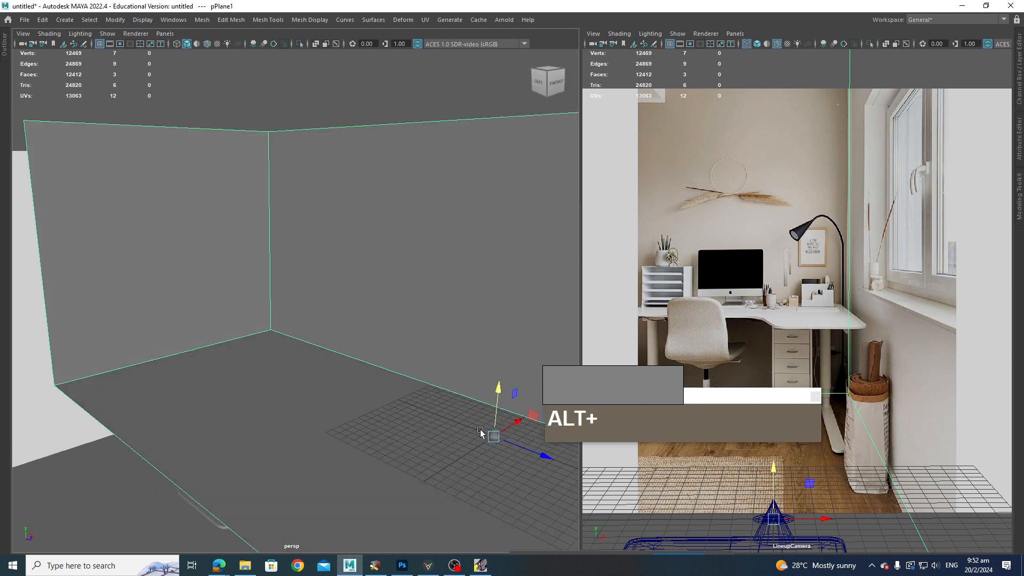
{"action": "middle_click_drag", "start_coordinate": [482, 433], "coordinate": [336, 399], "text": "alt"}
{"action": "scroll", "coordinate": [336, 400], "scroll_direction": "up", "scroll_amount": 3, "text": "alt"}
{"action": "middle_click_drag", "start_coordinate": [323, 466], "coordinate": [324, 376], "text": "alt"}
{"action": "left_click", "coordinate": [322, 371]}
{"action": "key", "text": "Delete"}
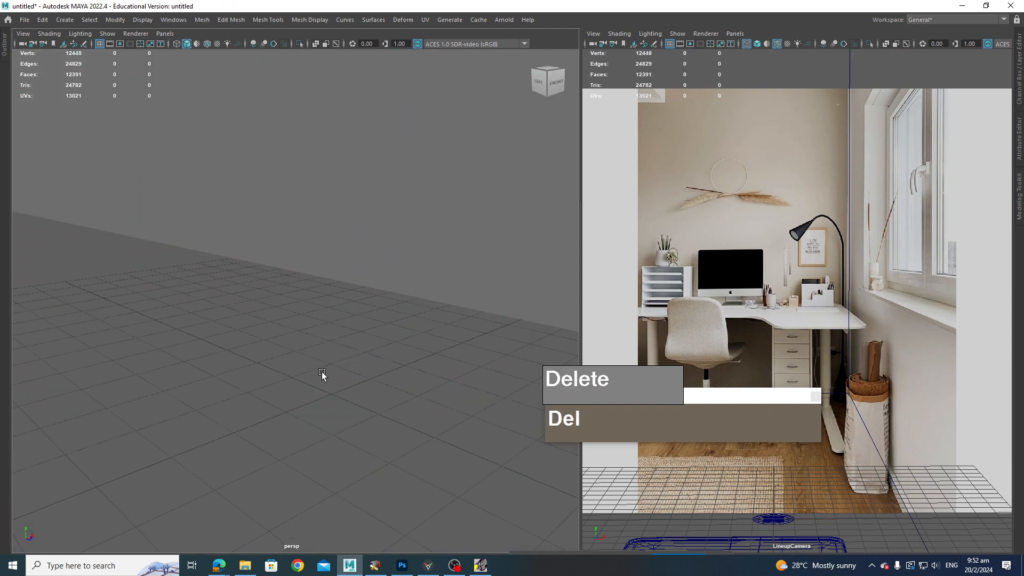
Step: Create a new polygon plane and set its width and height subdivisions to 1
{"action": "right_click_drag", "start_coordinate": [271, 326], "coordinate": [227, 311], "text": "shift"}
{"action": "key", "text": "ctrl+space"}
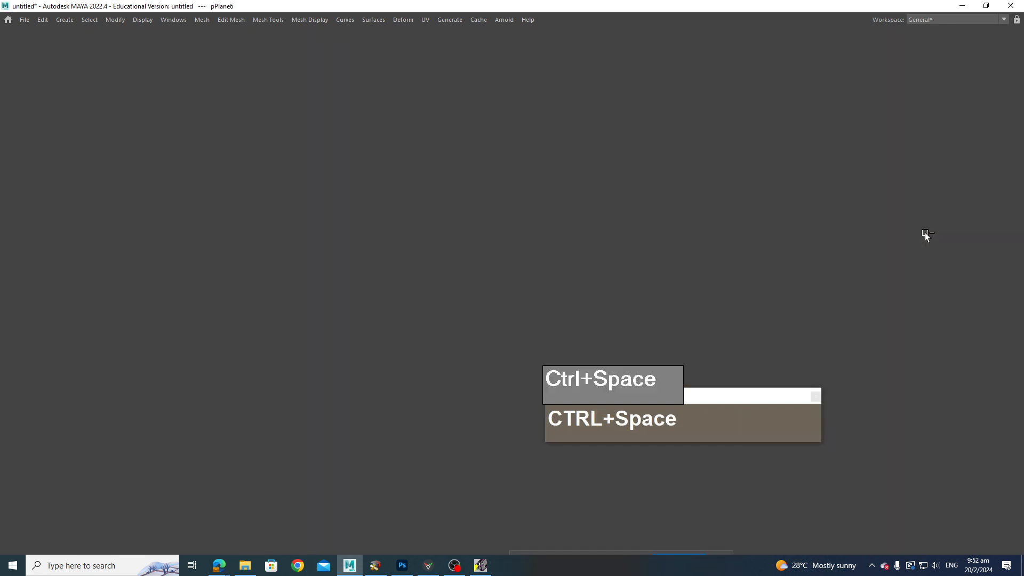
{"action": "left_click", "coordinate": [1011, 182]}
{"action": "left_click", "coordinate": [913, 232]}
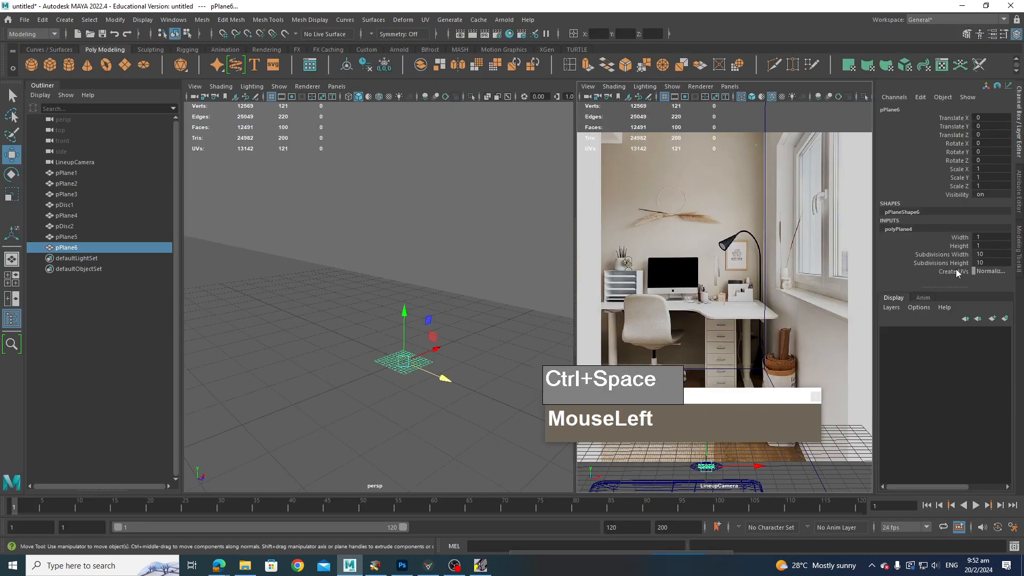
{"action": "left_click", "coordinate": [949, 254]}
{"action": "left_click", "coordinate": [949, 263], "text": "shift"}
{"action": "middle_click_drag", "start_coordinate": [555, 345], "coordinate": [515, 352]}
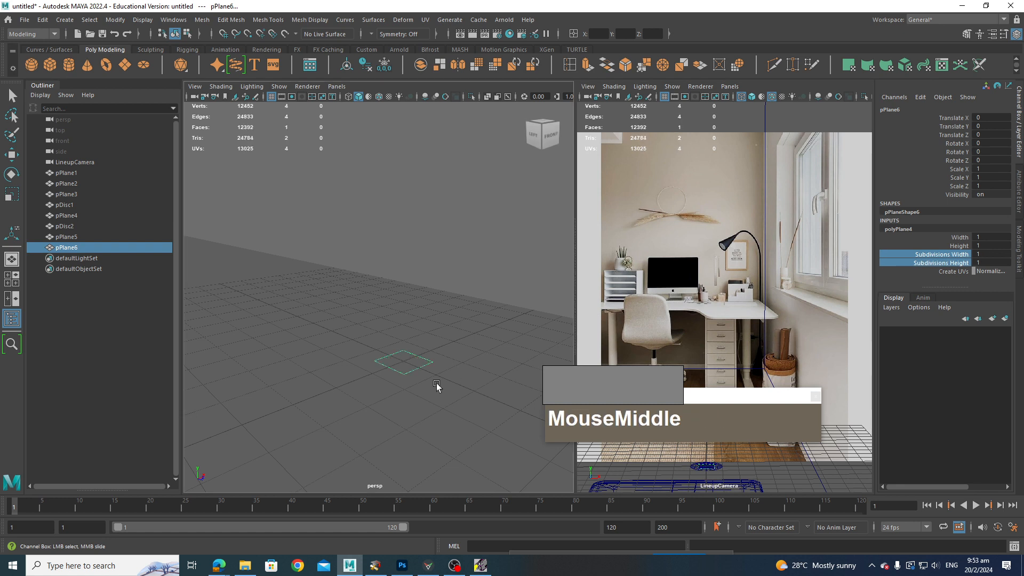
{"action": "scroll", "coordinate": [436, 385], "scroll_direction": "up", "scroll_amount": 2}
{"action": "scroll", "coordinate": [412, 377], "scroll_direction": "down", "scroll_amount": 4}
{"action": "scroll", "coordinate": [412, 380], "scroll_direction": "up", "scroll_amount": 6, "text": "alt"}
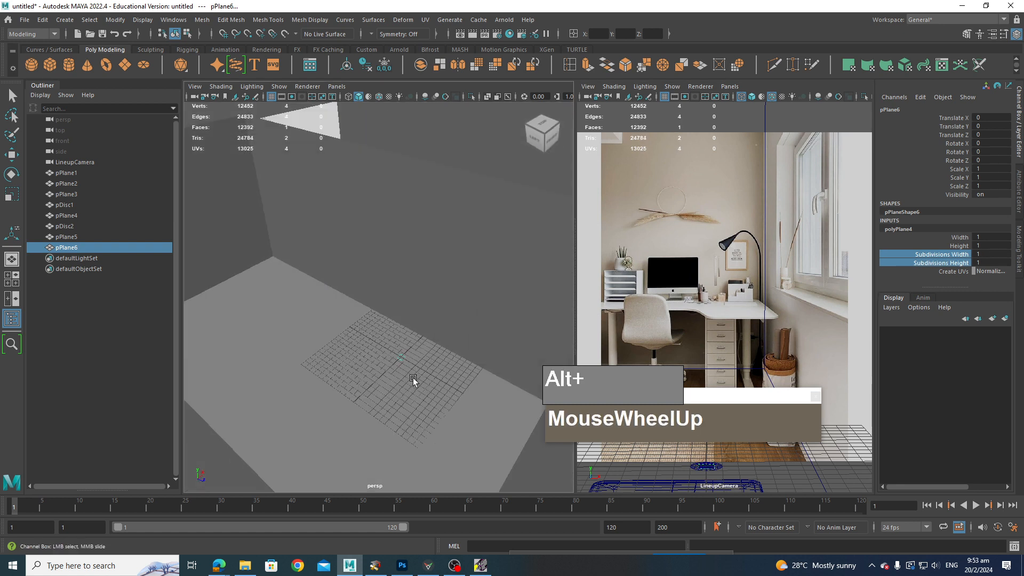
Step: Move the new plane up to about 9 units high near the back wall
{"action": "key", "text": "w"}
{"action": "left_click_drag", "start_coordinate": [398, 329], "coordinate": [277, 286]}
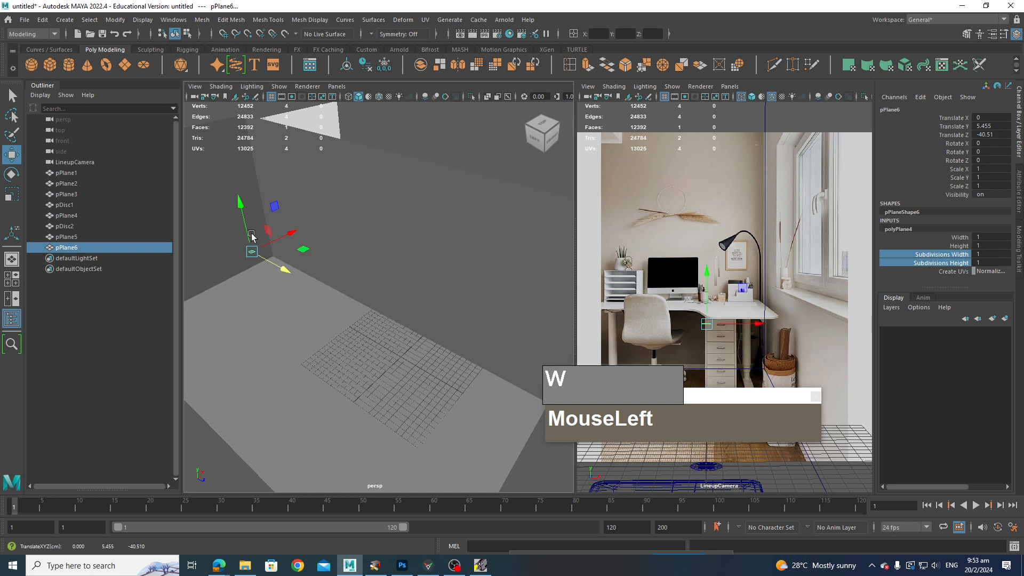
{"action": "left_click_drag", "start_coordinate": [243, 225], "coordinate": [238, 212]}
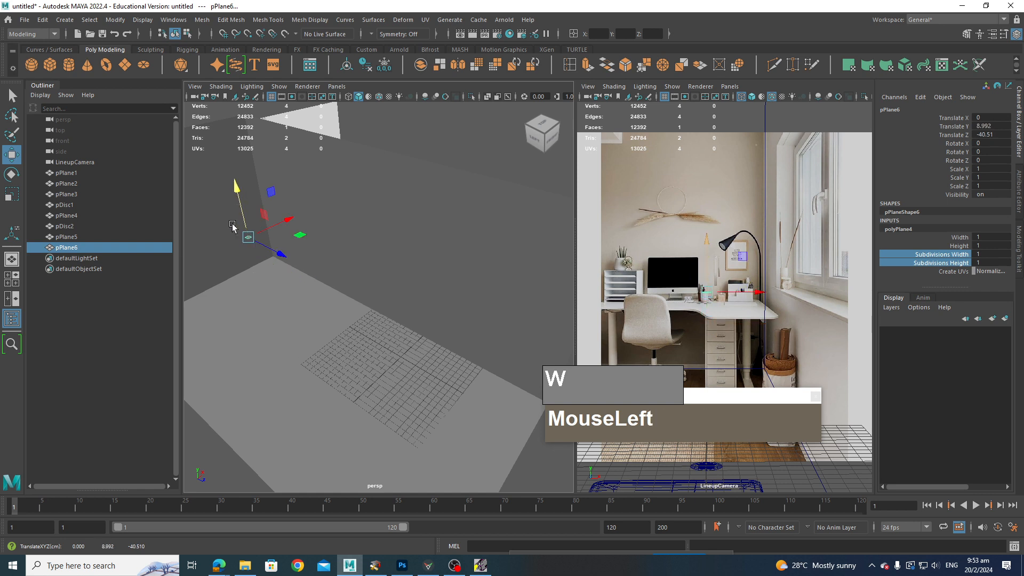
Step: Move the new plane's pivot to its corner edge
{"action": "left_click_drag", "start_coordinate": [294, 226], "coordinate": [360, 282], "text": "alt"}
{"action": "scroll", "coordinate": [327, 309], "scroll_direction": "up", "scroll_amount": 2}
{"action": "left_click_drag", "start_coordinate": [323, 312], "coordinate": [244, 326], "text": "alt"}
{"action": "middle_click_drag", "start_coordinate": [244, 326], "coordinate": [419, 340], "text": "alt"}
{"action": "scroll", "coordinate": [411, 342], "scroll_direction": "up", "scroll_amount": 4}
{"action": "key", "text": "d"}
{"action": "scroll", "coordinate": [421, 344], "scroll_direction": "up", "scroll_amount": 2}
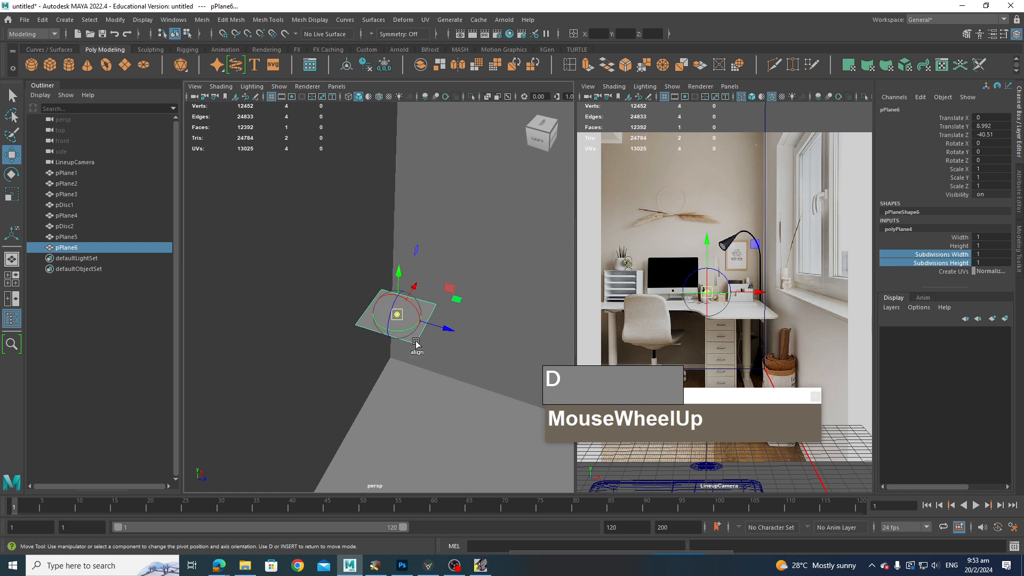
{"action": "scroll", "coordinate": [432, 346], "scroll_direction": "down", "scroll_amount": 1}
{"action": "left_click", "coordinate": [366, 304]}
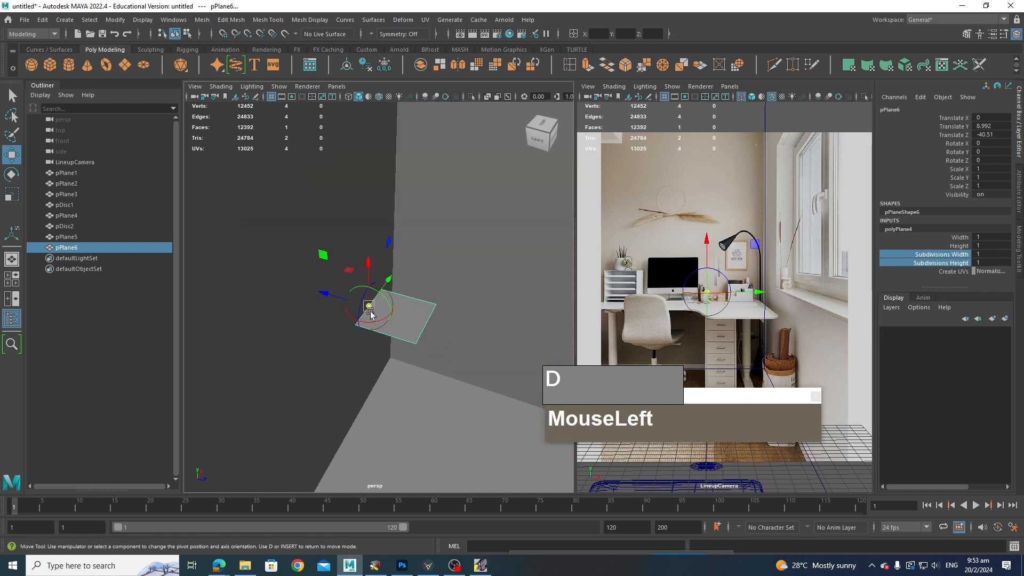
{"action": "right_click", "coordinate": [373, 312], "text": "ctrl+shift"}
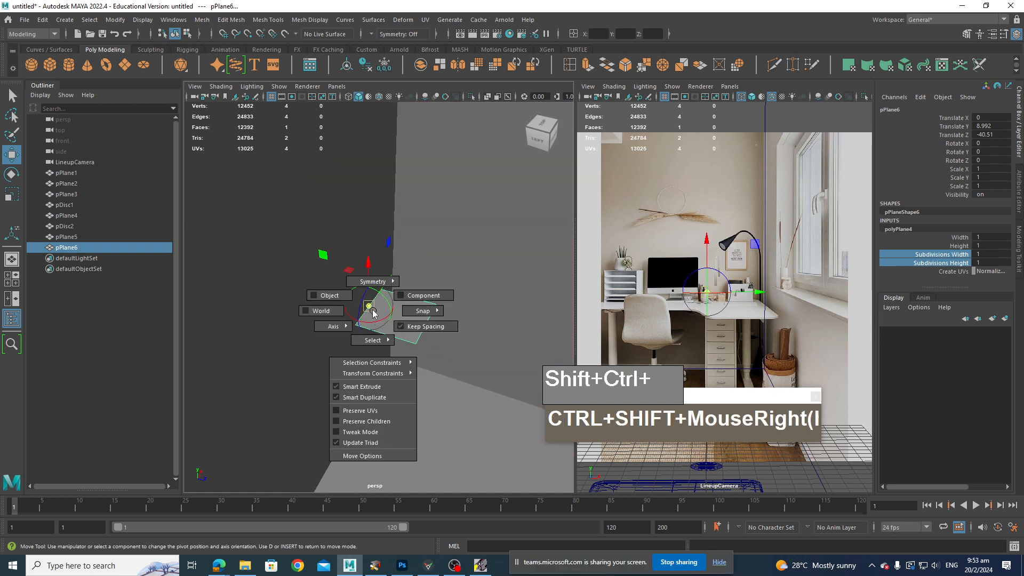
{"action": "right_click_drag", "start_coordinate": [373, 313], "coordinate": [323, 311], "text": "ctrl+shift"}
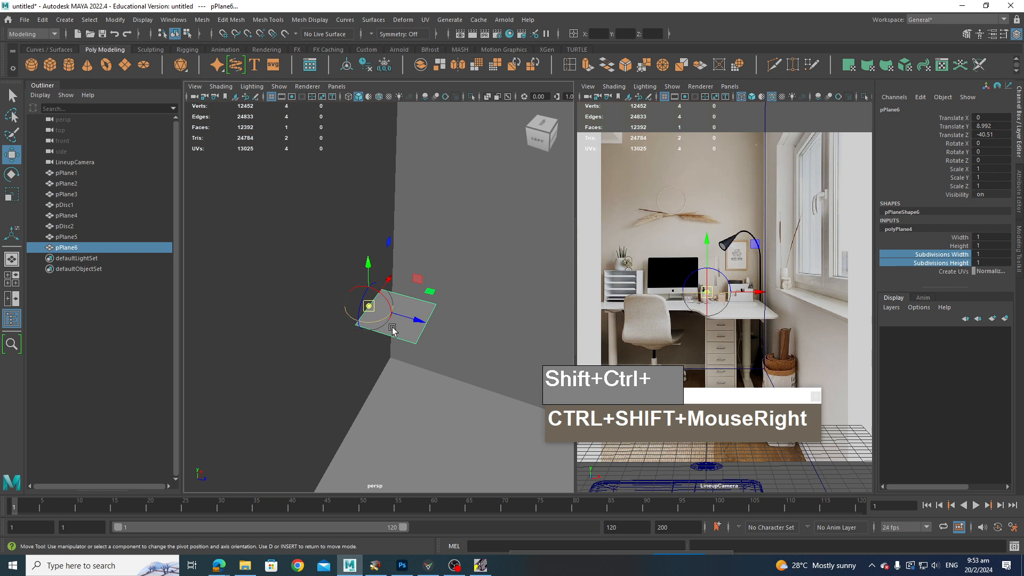
{"action": "key", "text": "d"}
Step: Move the plane down to desk height, about 7.9 units high, toward the back wall
{"action": "right_click_drag", "start_coordinate": [402, 271], "coordinate": [415, 305]}
{"action": "left_click_drag", "start_coordinate": [402, 322], "coordinate": [277, 303]}
{"action": "left_click_drag", "start_coordinate": [604, 284], "coordinate": [604, 283]}
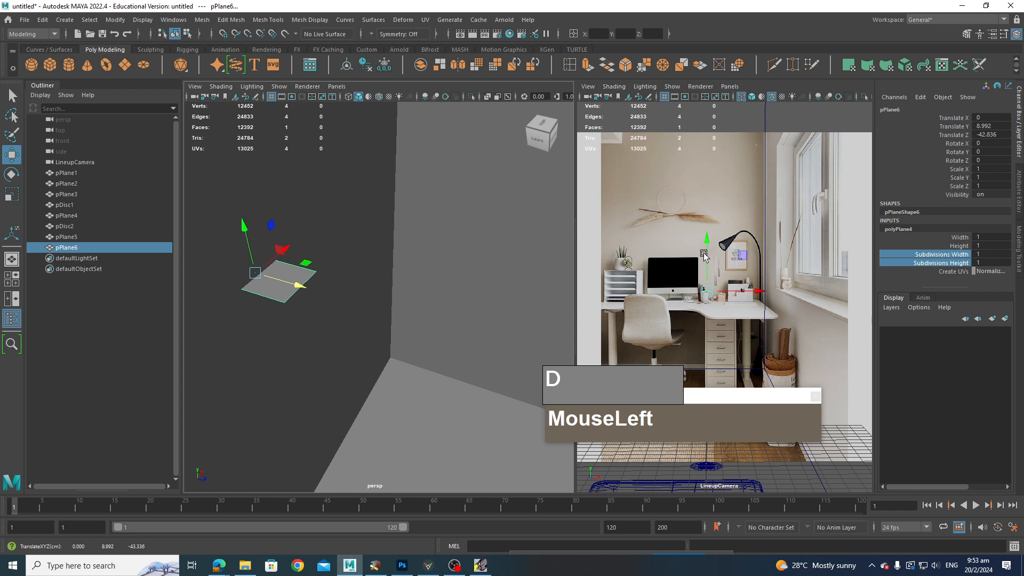
{"action": "left_click_drag", "start_coordinate": [707, 249], "coordinate": [705, 261]}
{"action": "left_click_drag", "start_coordinate": [380, 335], "coordinate": [344, 362], "text": "alt"}
Step: Scale the plane up to roughly the size of the desk top
{"action": "key", "text": "e"}
{"action": "key", "text": "r"}
{"action": "left_click_drag", "start_coordinate": [364, 327], "coordinate": [470, 368]}
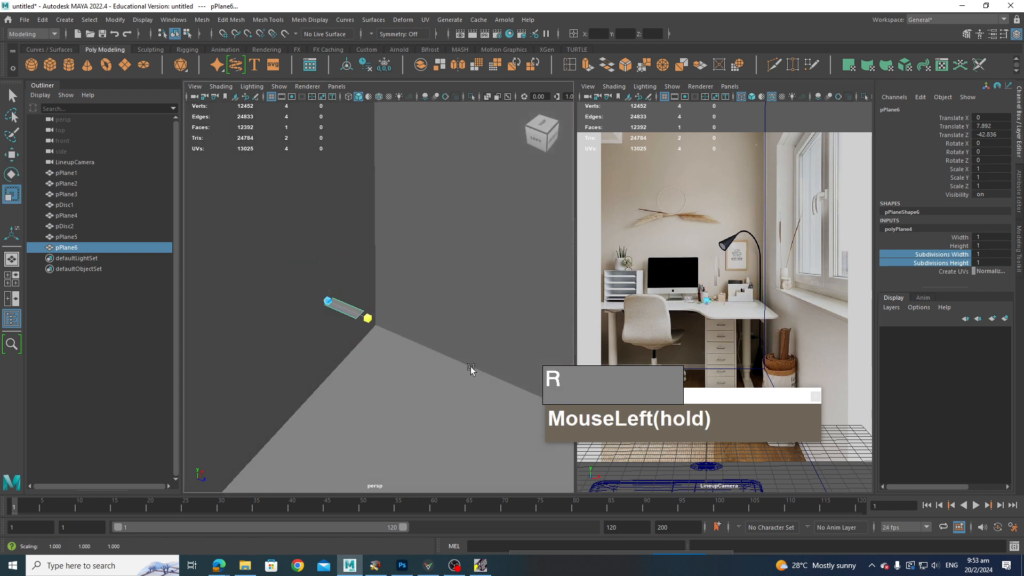
{"action": "left_click_drag", "start_coordinate": [576, 410], "coordinate": [425, 336]}
{"action": "left_click_drag", "start_coordinate": [362, 278], "coordinate": [989, 210]}
{"action": "left_click_drag", "start_coordinate": [393, 392], "coordinate": [361, 377], "text": "alt"}
{"action": "middle_click_drag", "start_coordinate": [379, 368], "coordinate": [381, 358], "text": "alt"}
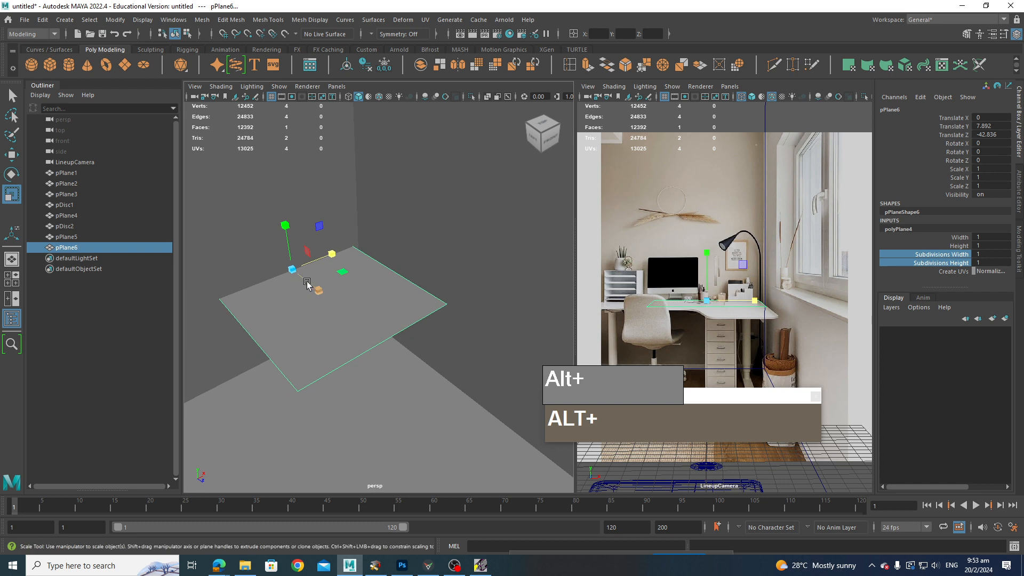
{"action": "right_click_drag", "start_coordinate": [307, 271], "coordinate": [307, 247]}
Step: Move the plane's front edge outward and start the Multi-Cut tool
{"action": "left_click", "coordinate": [250, 338]}
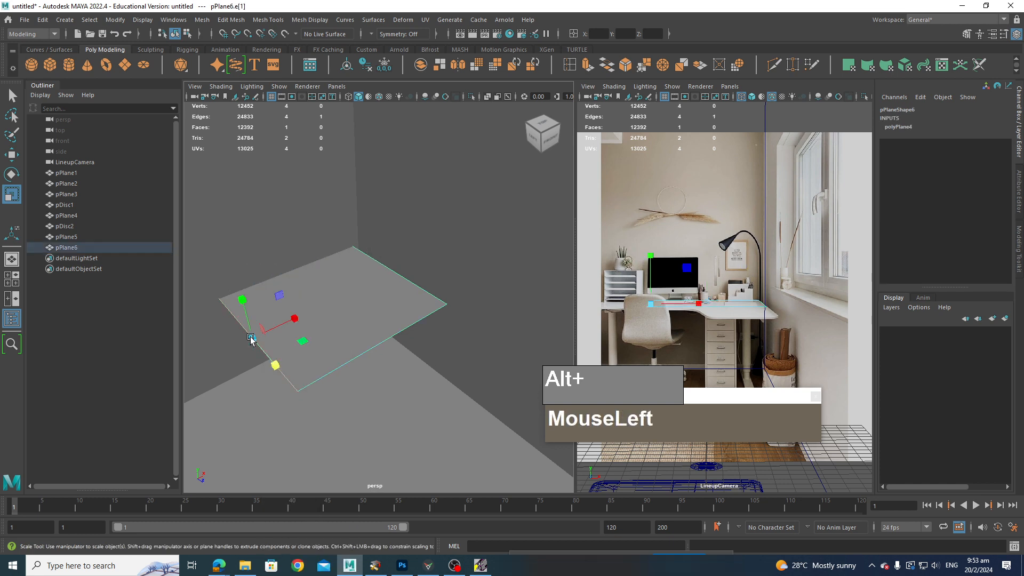
{"action": "key", "text": "w"}
{"action": "left_click_drag", "start_coordinate": [296, 319], "coordinate": [206, 320]}
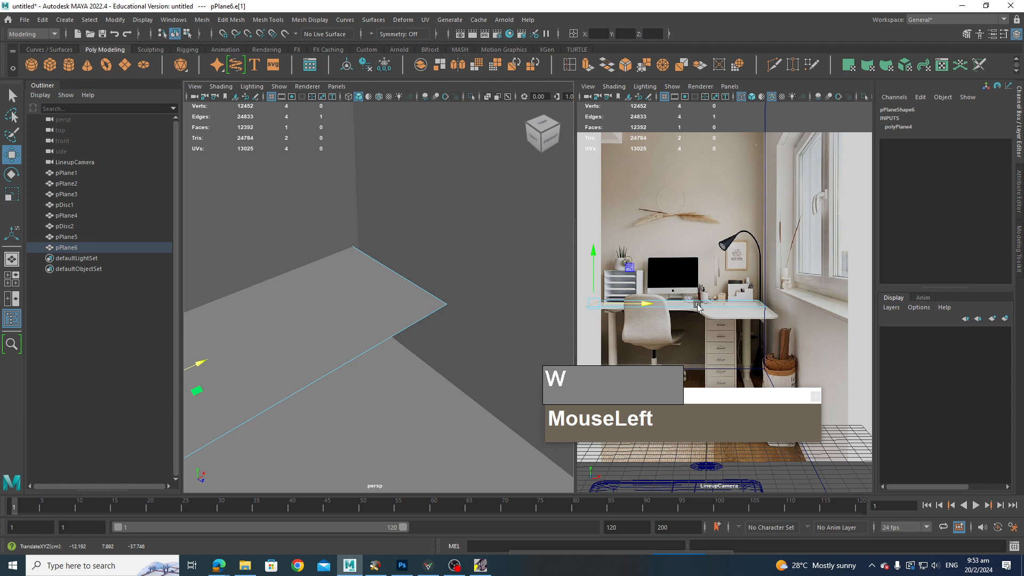
{"action": "left_click", "coordinate": [737, 309]}
{"action": "right_click", "coordinate": [348, 313], "text": "shift"}
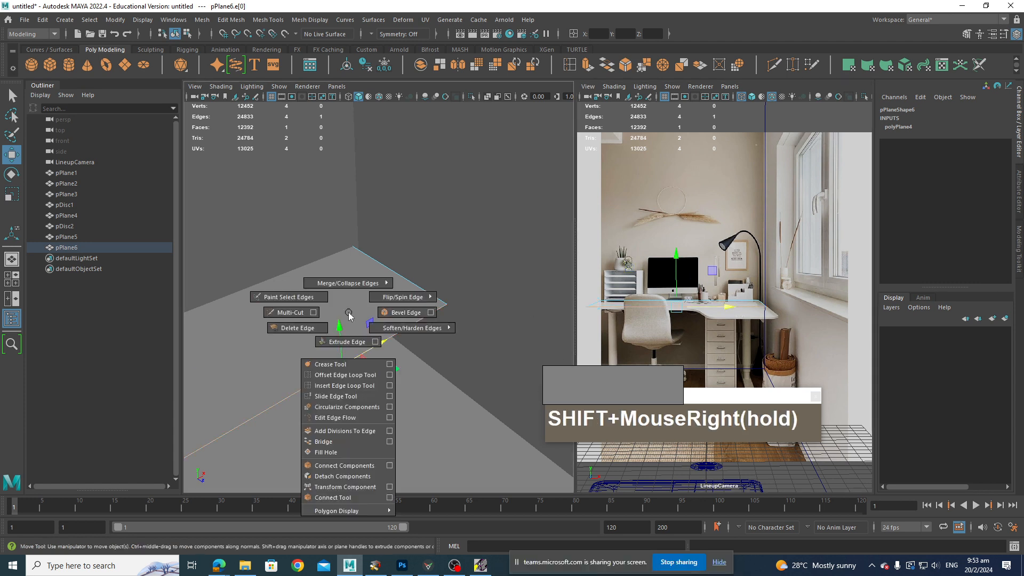
{"action": "right_click_drag", "start_coordinate": [300, 314], "coordinate": [300, 314], "text": "shift"}
{"action": "left_click", "coordinate": [337, 369], "text": "ctrl"}
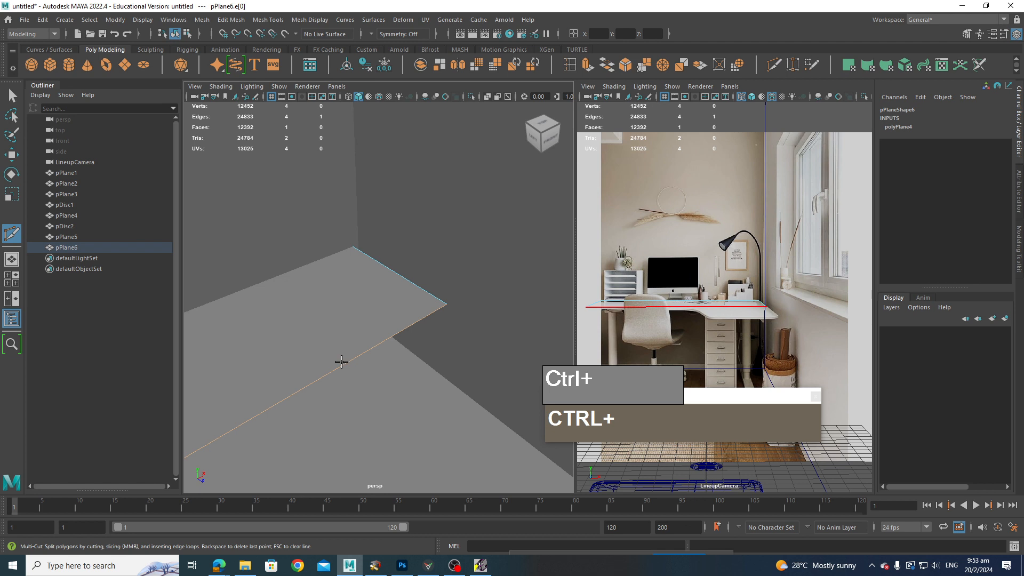
Step: Cut the plane with Multi-Cut across its width and return to selection
{"action": "left_click", "coordinate": [270, 277]}
{"action": "left_click", "coordinate": [278, 275]}
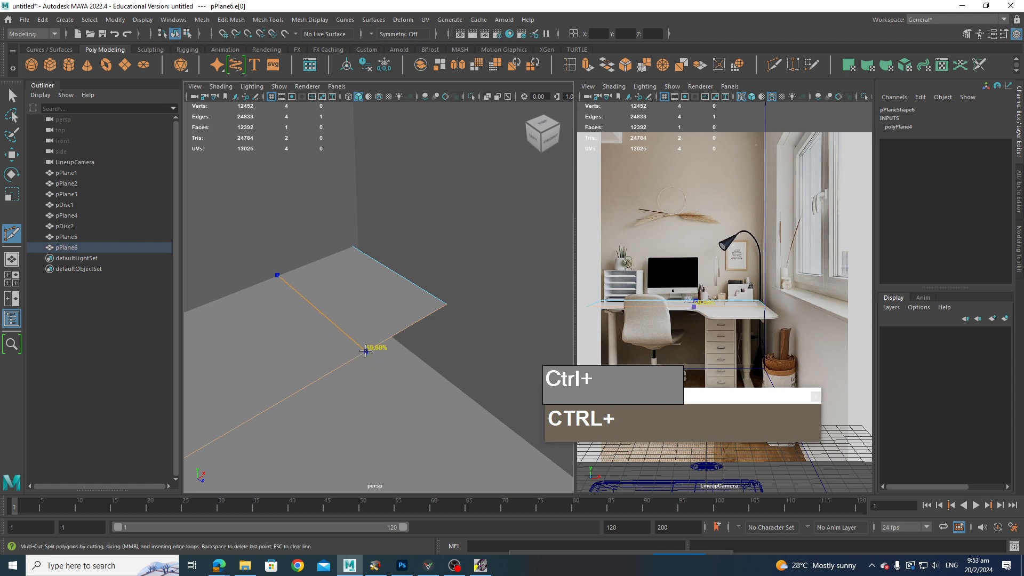
{"action": "left_click", "coordinate": [366, 349]}
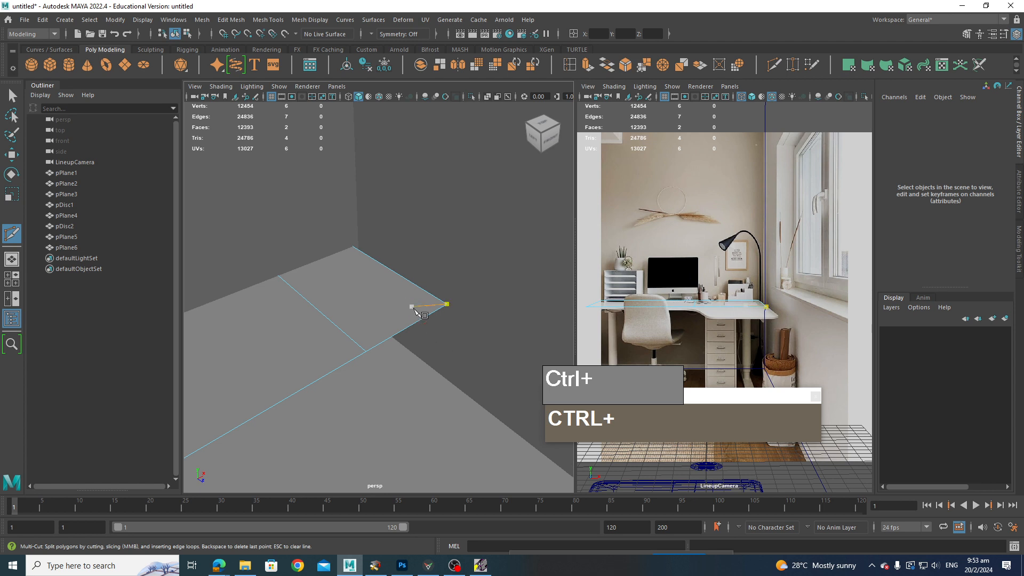
{"action": "key", "text": "2"}
{"action": "key", "text": "q"}
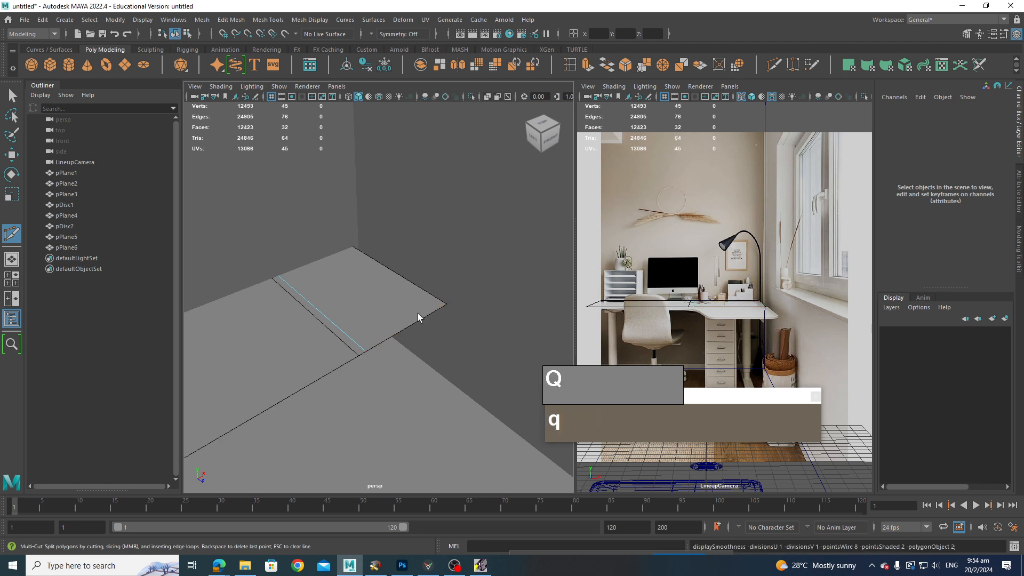
{"action": "left_click", "coordinate": [417, 325]}
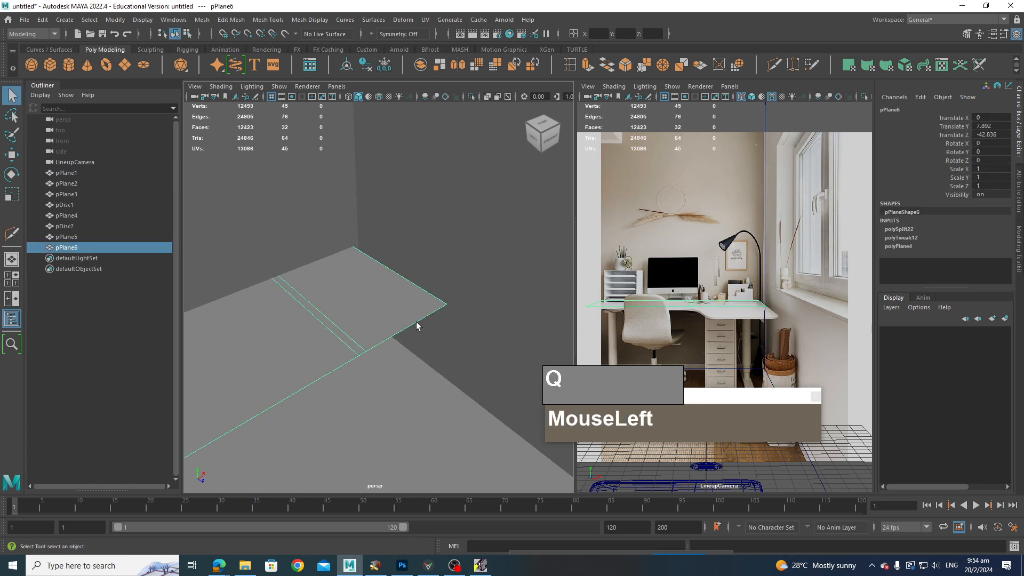
Step: Undo the cut and the edge move
{"action": "key", "text": "z"}
{"action": "key", "text": "z"}
{"action": "key", "text": "z"}
{"action": "key", "text": "z"}
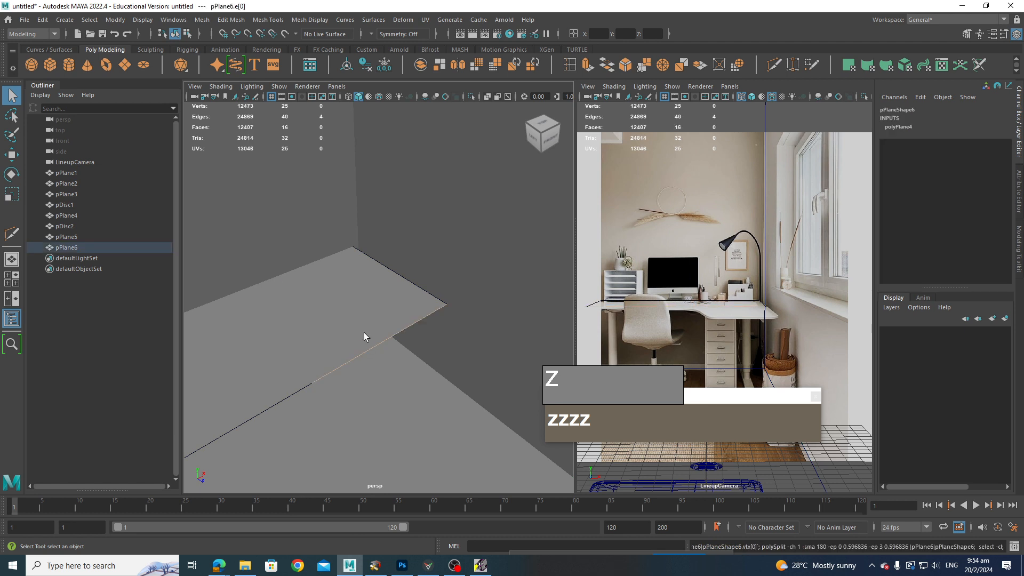
{"action": "key", "text": "z"}
{"action": "key", "text": "z"}
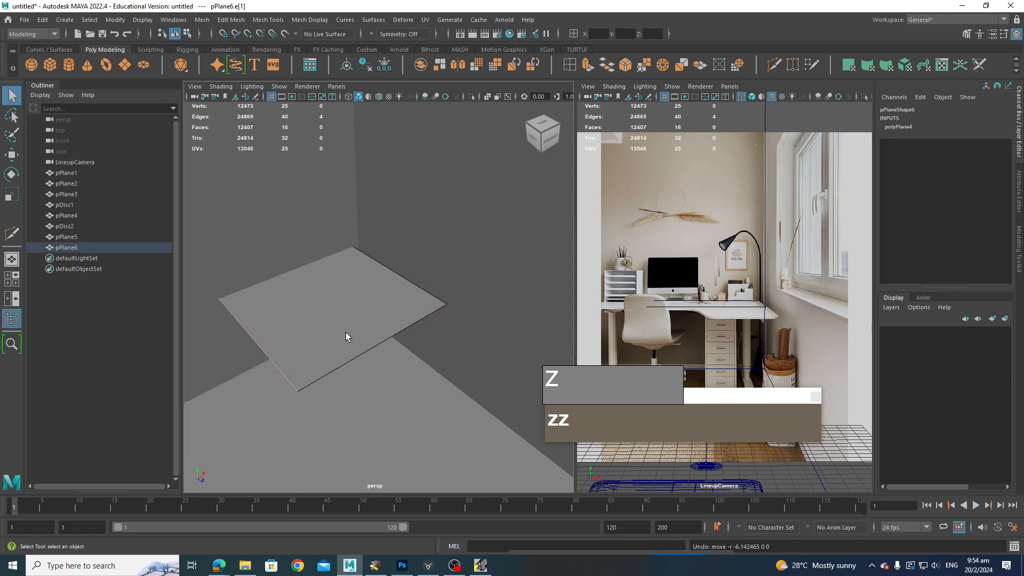
Step: Move a plane edge again, then undo back to the narrow unscaled strip
{"action": "right_click_drag", "start_coordinate": [310, 317], "coordinate": [274, 359]}
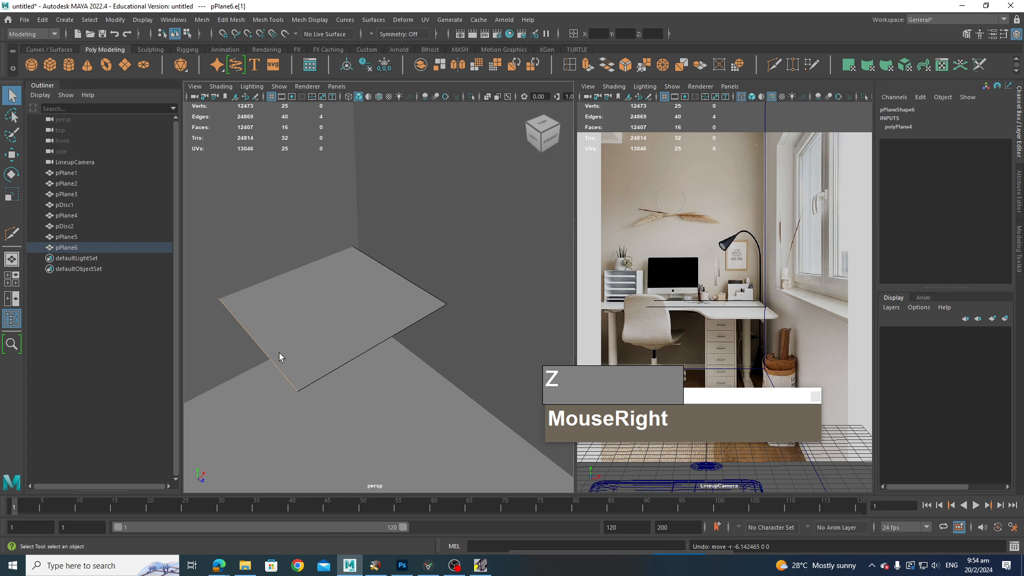
{"action": "key", "text": "w"}
{"action": "left_click_drag", "start_coordinate": [296, 320], "coordinate": [208, 358]}
{"action": "key", "text": "z"}
{"action": "key", "text": "z"}
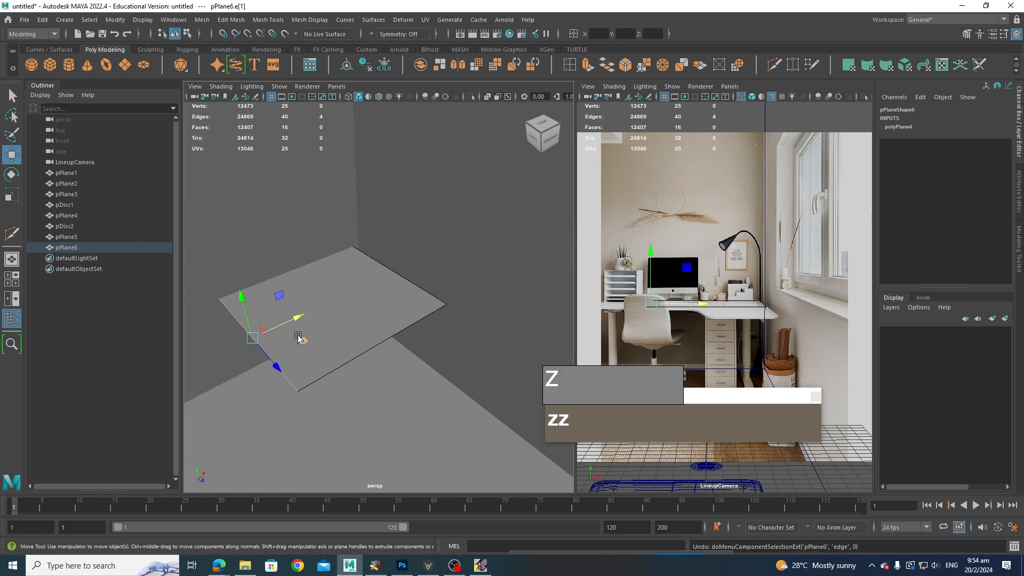
{"action": "key", "text": "z"}
{"action": "key", "text": "z"}
{"action": "key", "text": "z"}
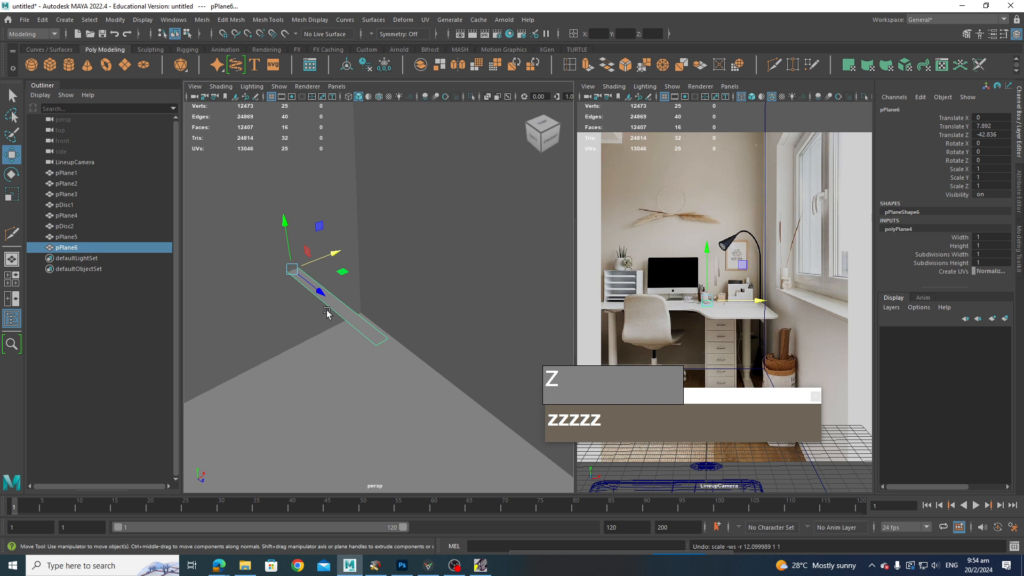
Step: Scale the plane up over the desk top and select its front edge
{"action": "key", "text": "r"}
{"action": "left_click_drag", "start_coordinate": [333, 254], "coordinate": [878, 180]}
{"action": "right_click", "coordinate": [256, 331]}
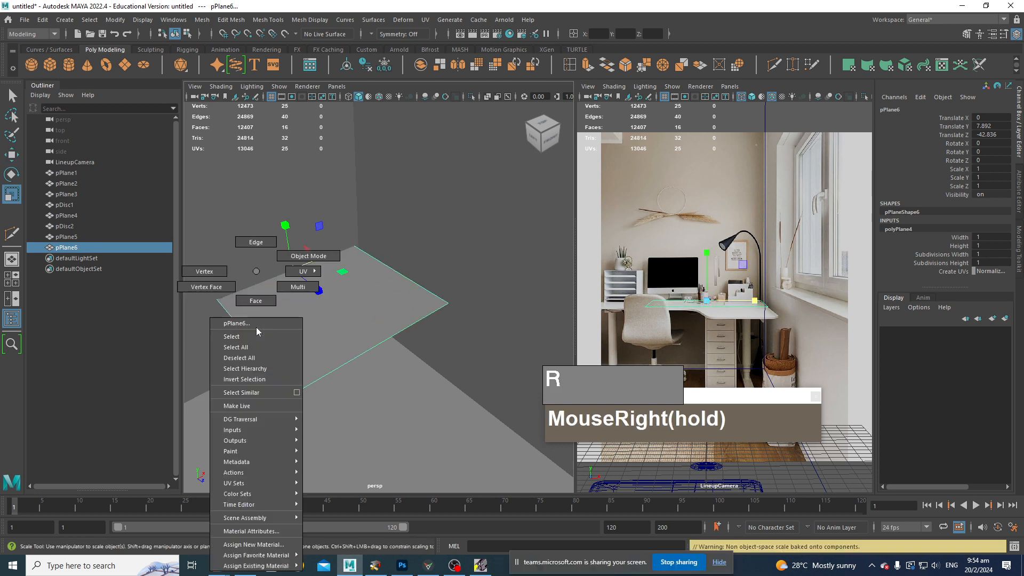
{"action": "right_click_drag", "start_coordinate": [257, 332], "coordinate": [256, 242]}
{"action": "left_click", "coordinate": [238, 325]}
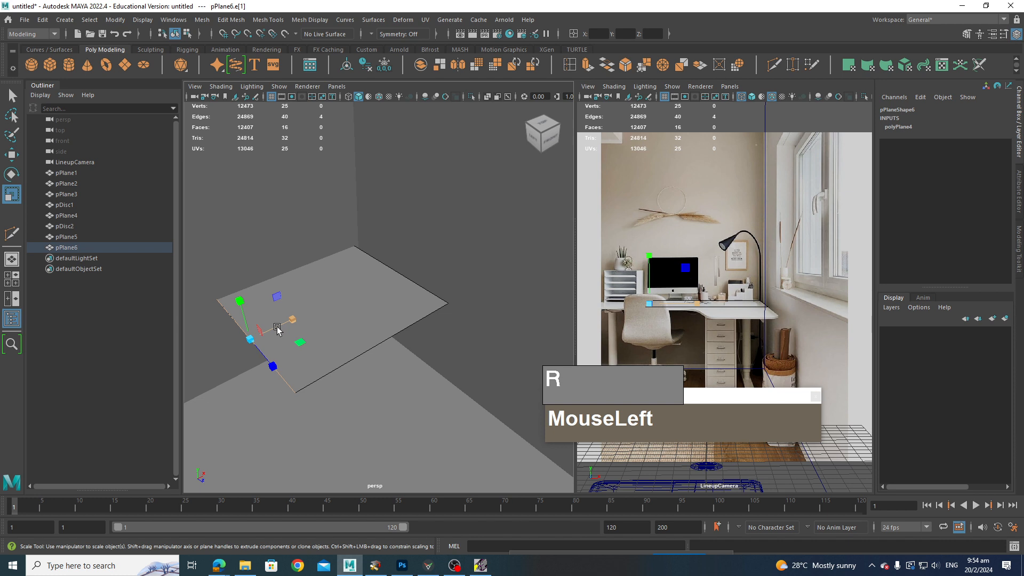
Step: Move the selected edge to extend the plane toward the desk's front
{"action": "key", "text": "w"}
{"action": "left_click_drag", "start_coordinate": [297, 320], "coordinate": [166, 342]}
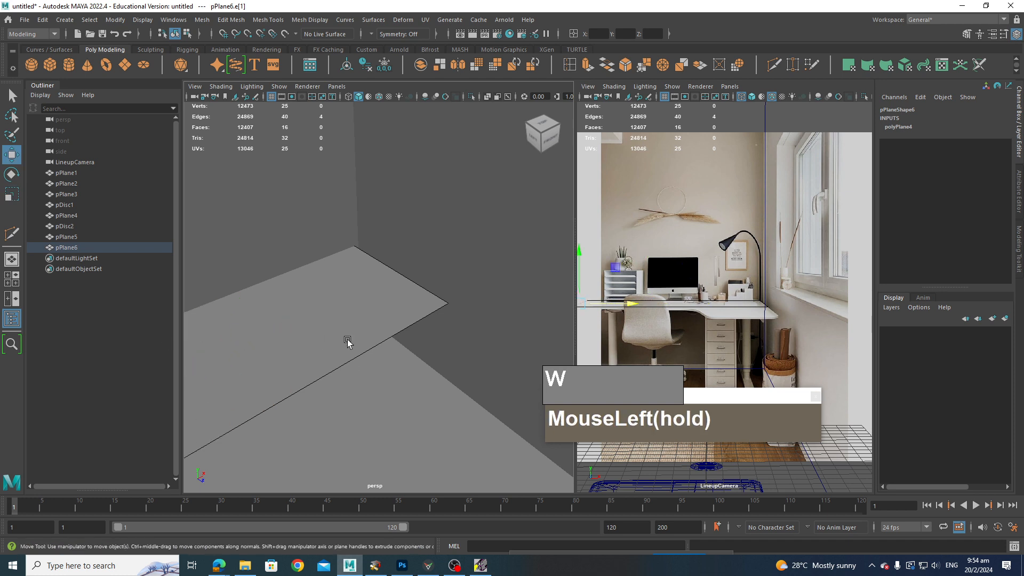
Step: Try moving another edge of the plane and undo the move
{"action": "left_click", "coordinate": [347, 340]}
{"action": "right_click_drag", "start_coordinate": [356, 351], "coordinate": [357, 240]}
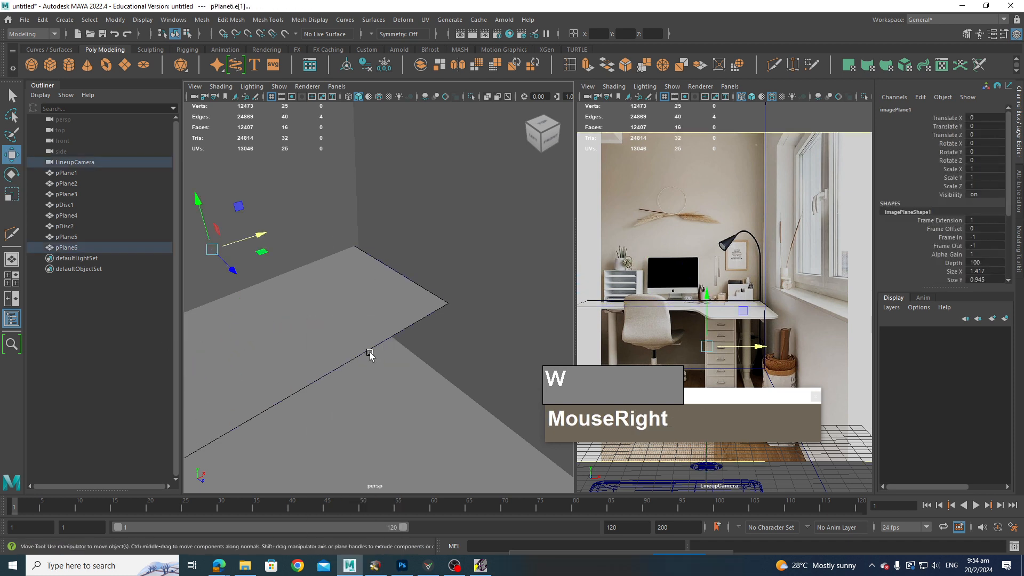
{"action": "left_click", "coordinate": [370, 354]}
{"action": "right_click_drag", "start_coordinate": [368, 353], "coordinate": [365, 354], "text": "shift"}
{"action": "left_click_drag", "start_coordinate": [366, 354], "coordinate": [334, 340], "text": "alt"}
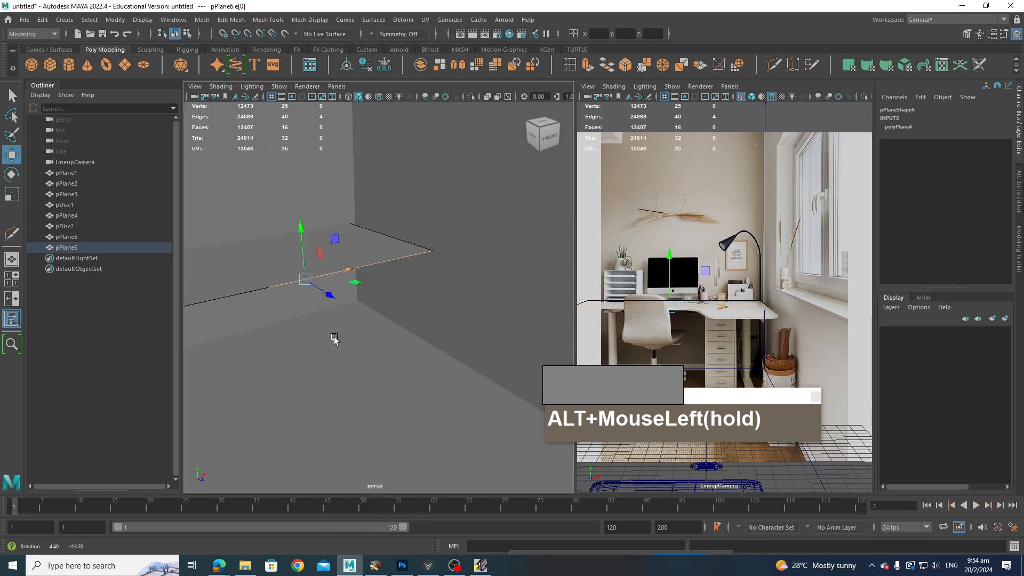
{"action": "middle_click_drag", "start_coordinate": [334, 339], "coordinate": [359, 381], "text": "alt"}
{"action": "left_click_drag", "start_coordinate": [359, 381], "coordinate": [373, 413], "text": "alt"}
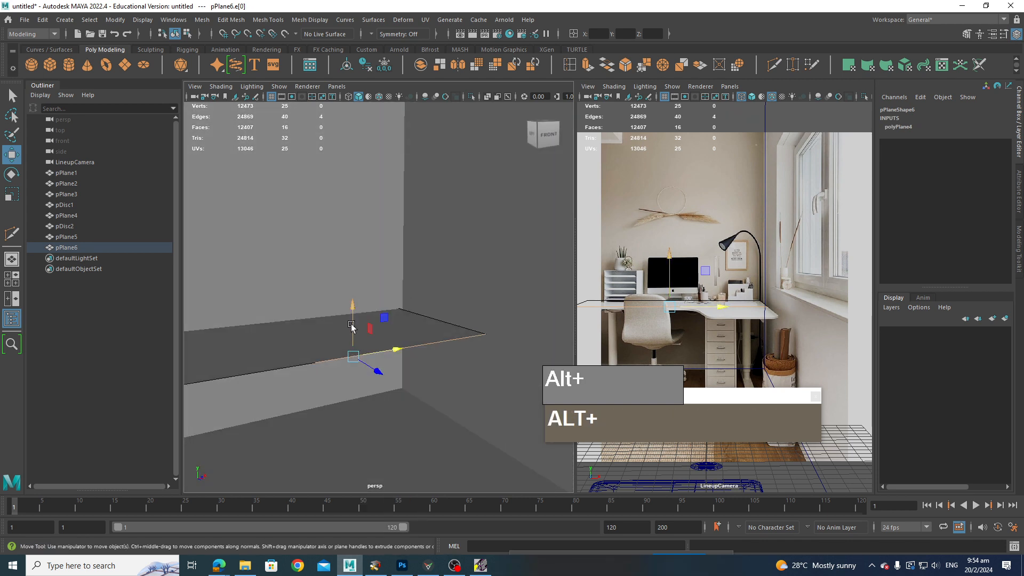
{"action": "mouse_move", "coordinate": [352, 326]}
{"action": "left_mouse_down"}
{"action": "mouse_move", "coordinate": [360, 354]}
{"action": "mouse_move", "coordinate": [322, 325]}
{"action": "mouse_move", "coordinate": [331, 341]}
{"action": "mouse_move", "coordinate": [318, 411]}
{"action": "mouse_move", "coordinate": [329, 329]}
{"action": "mouse_move", "coordinate": [356, 346]}
{"action": "left_mouse_up"}
{"action": "key", "text": "ctrl+z"}
Step: Split the plane with Multi-Cut where the desk's side return begins
{"action": "right_click_drag", "start_coordinate": [352, 350], "coordinate": [342, 326], "text": "shift"}
{"action": "left_click", "coordinate": [369, 320], "text": "ctrl"}
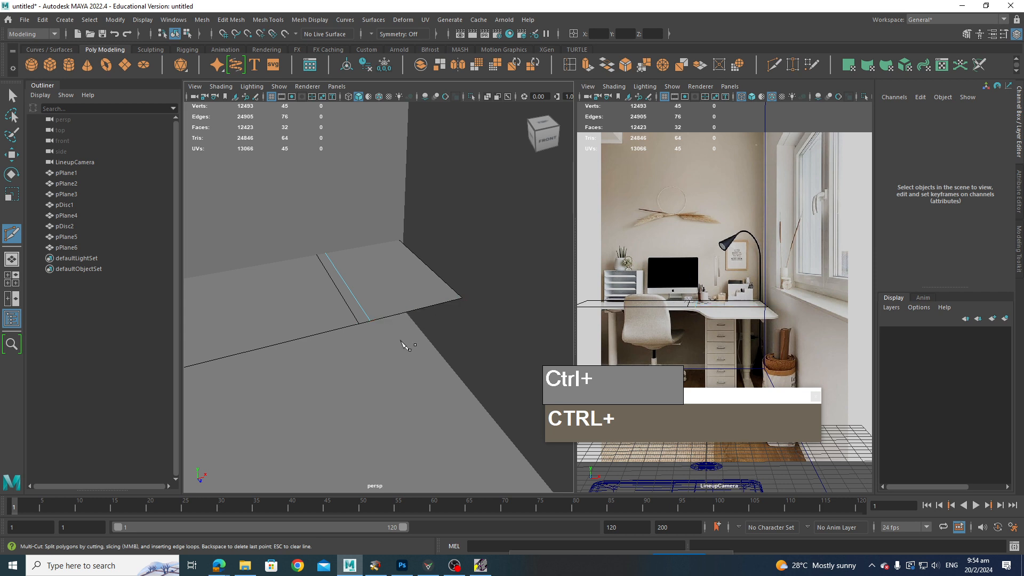
{"action": "key", "text": "1"}
{"action": "key", "text": "q"}
Step: Extrude the plane's side edge outward to form the desk's L-shaped return
{"action": "right_click", "coordinate": [385, 287]}
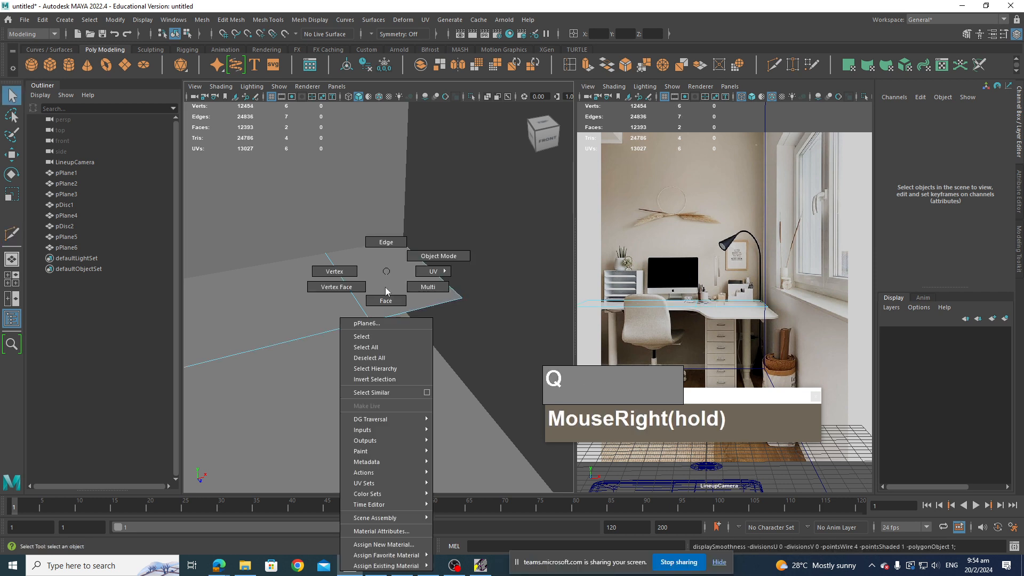
{"action": "left_click", "coordinate": [398, 317]}
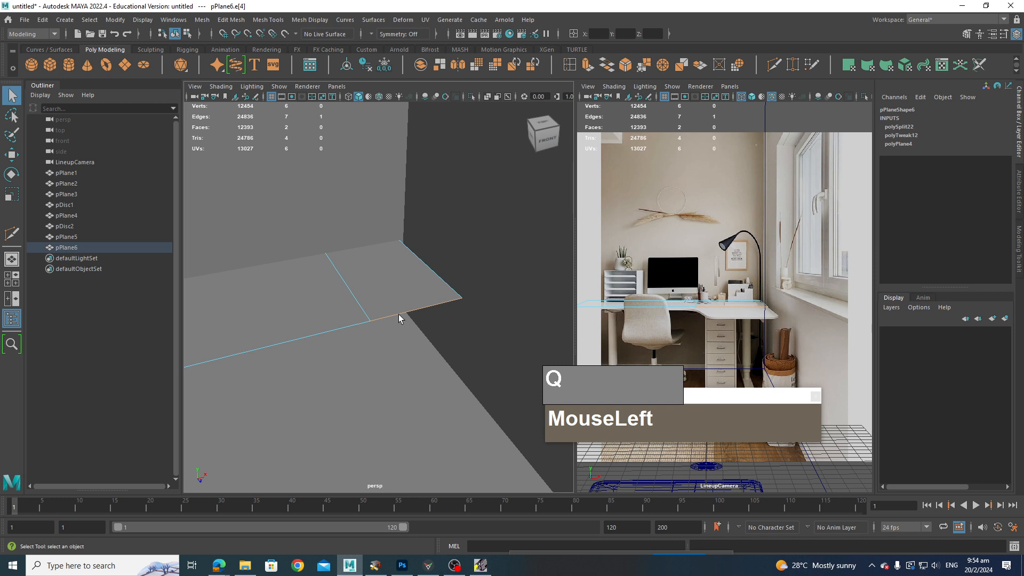
{"action": "left_click_drag", "start_coordinate": [437, 359], "coordinate": [448, 361], "text": "alt"}
{"action": "middle_click_drag", "start_coordinate": [448, 361], "coordinate": [402, 334], "text": "alt"}
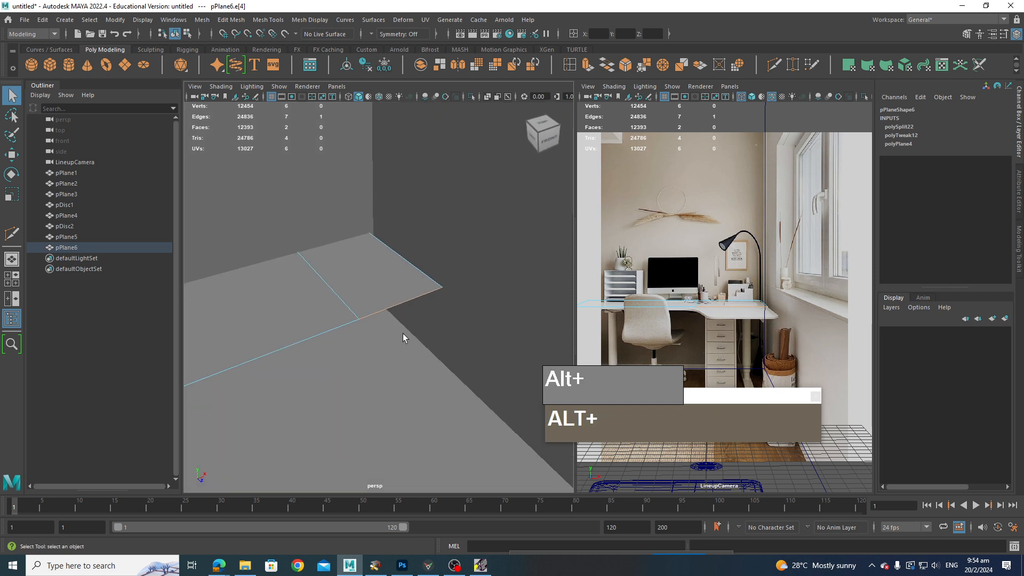
{"action": "key", "text": "w"}
{"action": "left_click_drag", "start_coordinate": [425, 322], "coordinate": [548, 473], "text": "shift"}
{"action": "middle_click_drag", "start_coordinate": [484, 439], "coordinate": [399, 388], "text": "alt"}
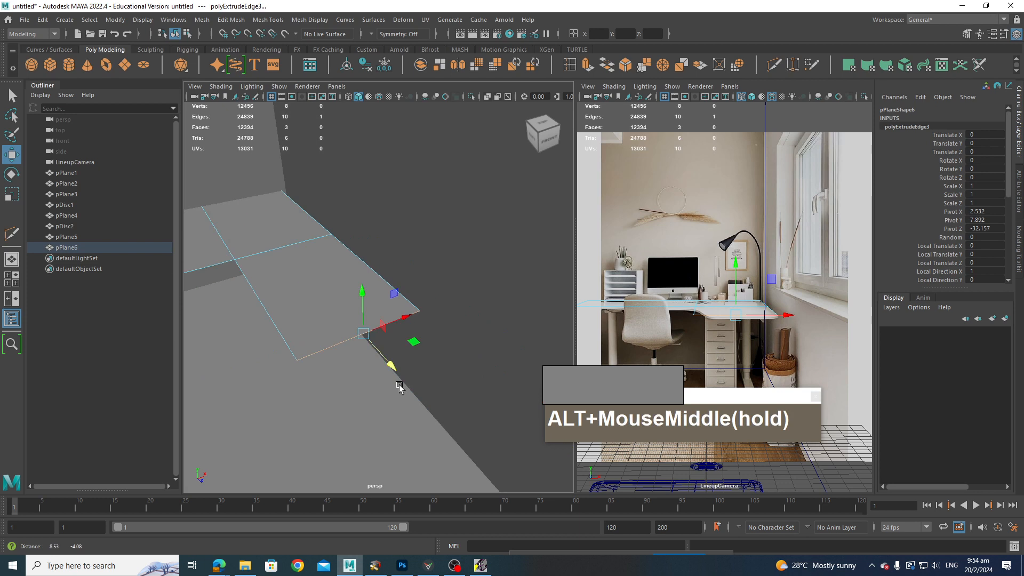
Step: Select the three desk-top faces and extrude them upward to give the desk top thickness
{"action": "right_click_drag", "start_coordinate": [318, 270], "coordinate": [277, 274]}
{"action": "left_click", "coordinate": [298, 359]}
{"action": "left_click", "coordinate": [326, 288]}
{"action": "left_click", "coordinate": [298, 361]}
{"action": "left_click_drag", "start_coordinate": [323, 350], "coordinate": [384, 316]}
{"action": "scroll", "coordinate": [413, 349], "scroll_direction": "down", "scroll_amount": 2, "text": "alt"}
{"action": "middle_click_drag", "start_coordinate": [402, 297], "coordinate": [385, 273], "text": "alt"}
{"action": "right_click_drag", "start_coordinate": [308, 272], "coordinate": [308, 300]}
{"action": "left_click", "coordinate": [309, 299]}
{"action": "left_click", "coordinate": [376, 247], "text": "shift"}
{"action": "left_click", "coordinate": [409, 286], "text": "shift"}
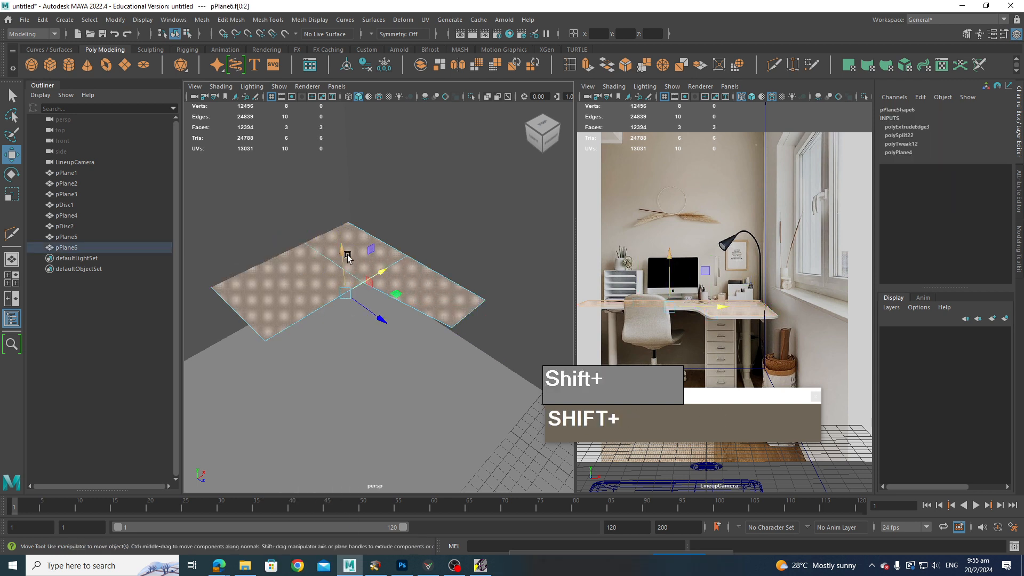
{"action": "left_click_drag", "start_coordinate": [348, 258], "coordinate": [342, 240], "text": "shift"}
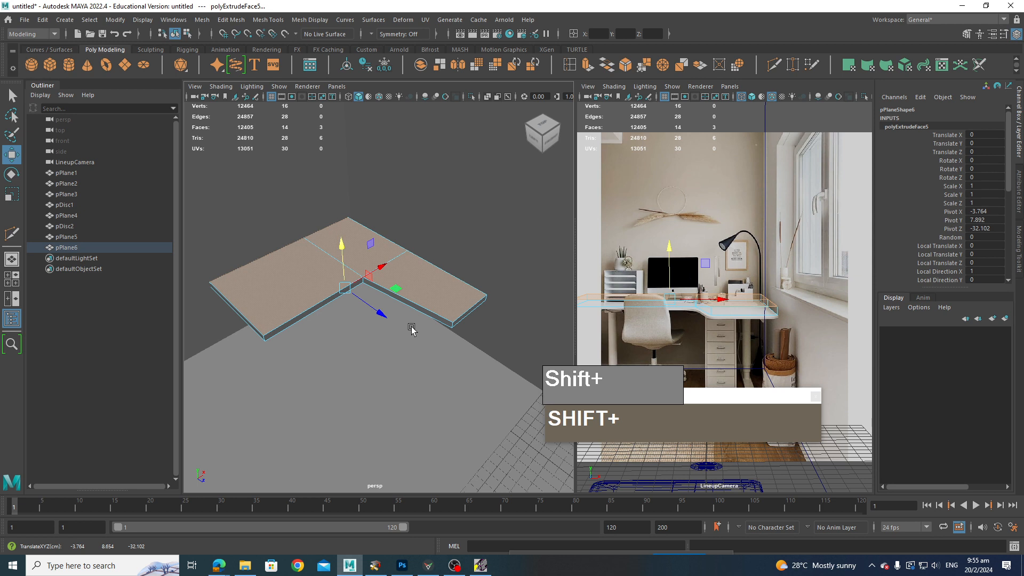
Step: Delete the desk top's bottom and top faces, leaving only its side walls
{"action": "key", "text": "Delete"}
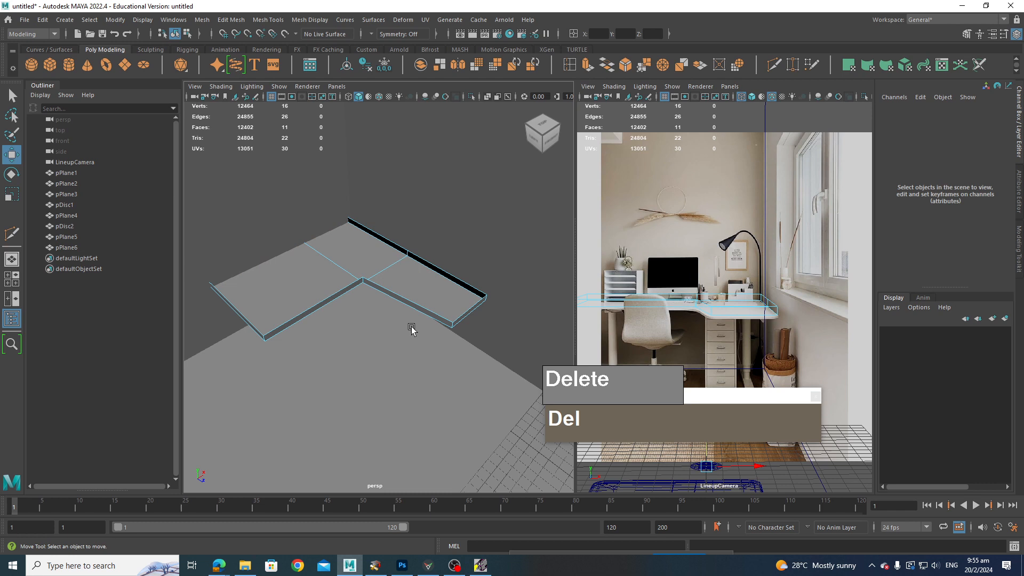
{"action": "left_click", "coordinate": [332, 268]}
{"action": "left_click", "coordinate": [376, 256], "text": "shift"}
{"action": "left_click", "coordinate": [423, 285], "text": "shift"}
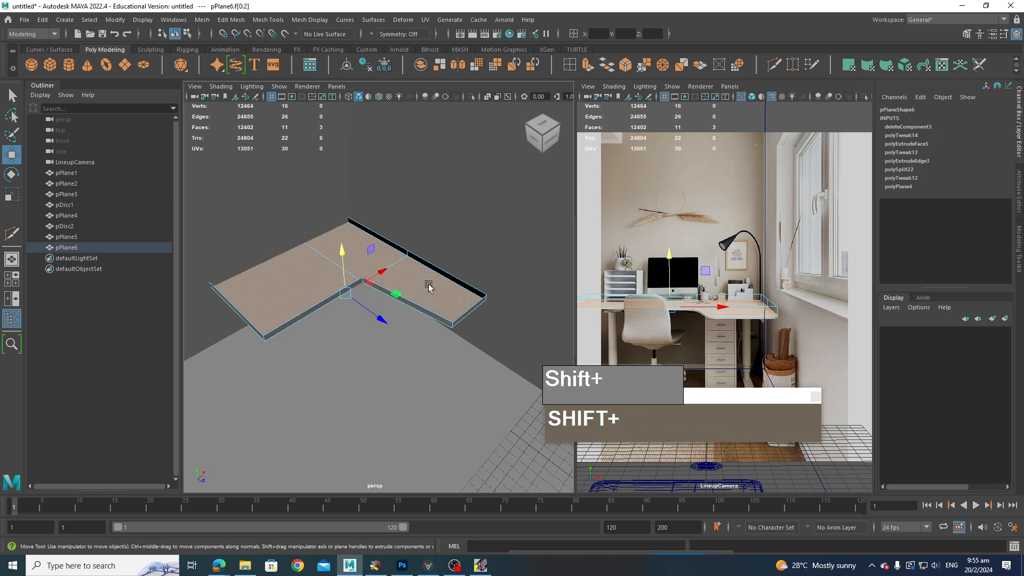
{"action": "key", "text": "Delete"}
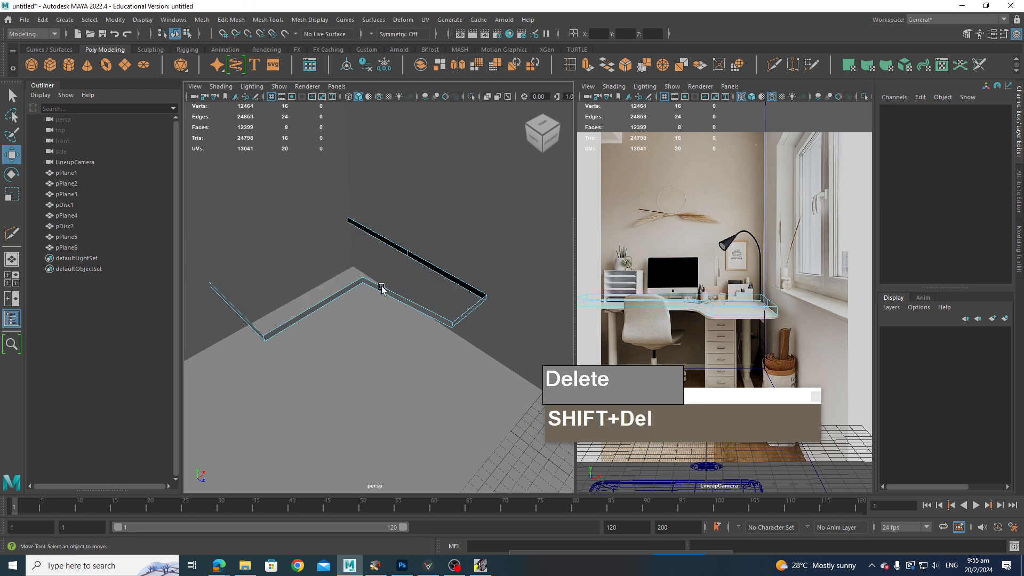
Step: Isolate the desk mesh in a full-screen perspective view
{"action": "right_click_drag", "start_coordinate": [382, 289], "coordinate": [434, 296]}
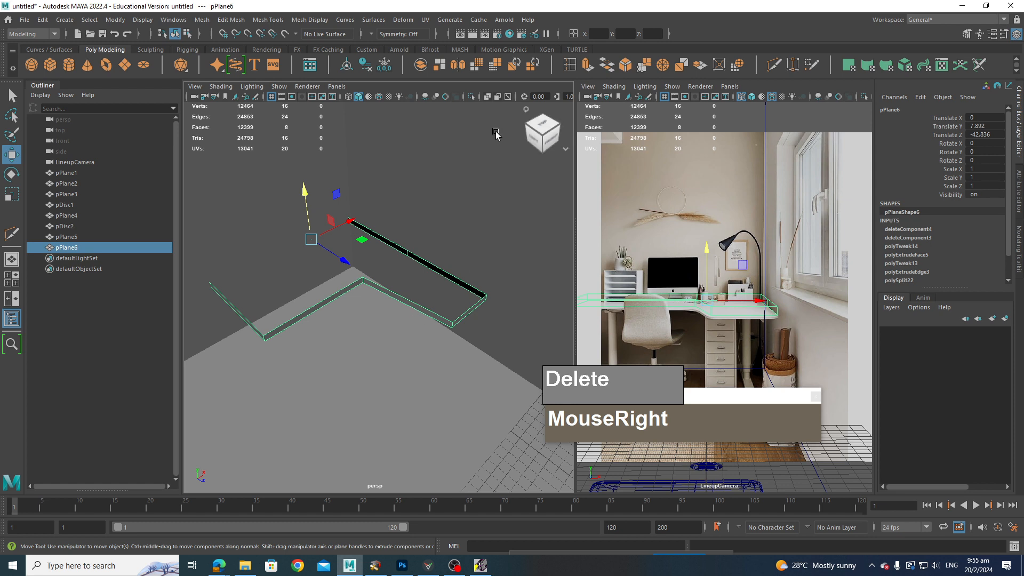
{"action": "left_click", "coordinate": [471, 97]}
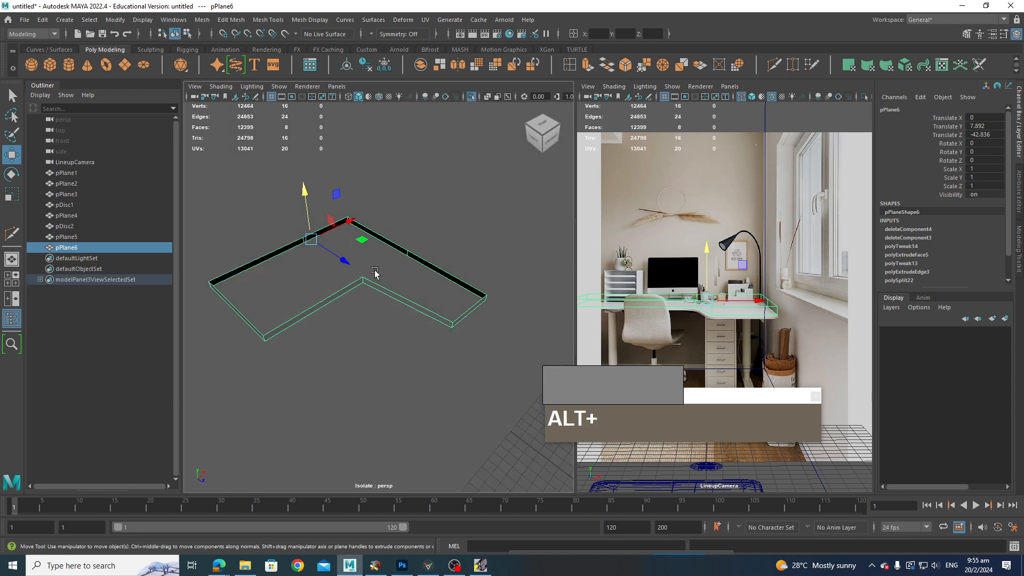
{"action": "middle_click_drag", "start_coordinate": [371, 270], "coordinate": [401, 274], "text": "alt"}
{"action": "right_click_drag", "start_coordinate": [308, 334], "coordinate": [342, 359]}
{"action": "middle_click_drag", "start_coordinate": [343, 359], "coordinate": [402, 313], "text": "alt"}
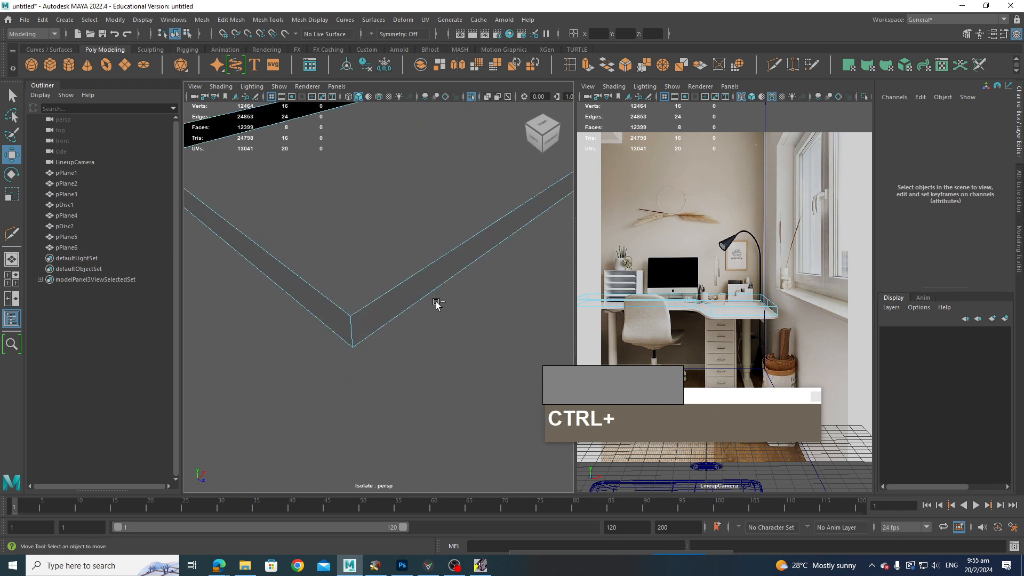
{"action": "key", "text": "ctrl+space"}
{"action": "left_click", "coordinate": [260, 342]}
{"action": "left_click_drag", "start_coordinate": [260, 342], "coordinate": [332, 286], "text": "alt"}
{"action": "scroll", "coordinate": [333, 313], "scroll_direction": "up", "scroll_amount": 3}
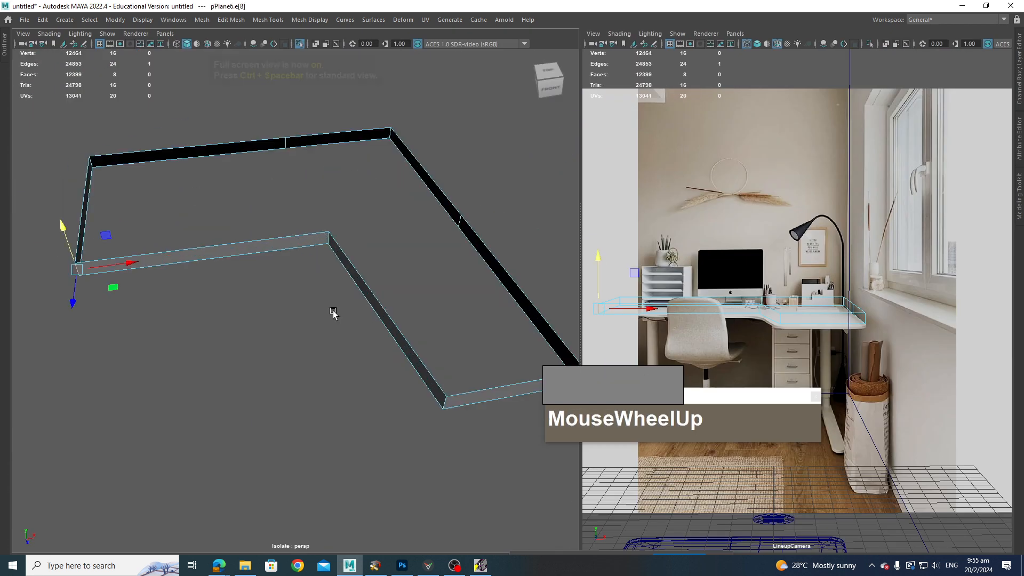
Step: Select the desk rim's corner edges and bevel them with 4 segments
{"action": "left_click", "coordinate": [326, 236], "text": "shift"}
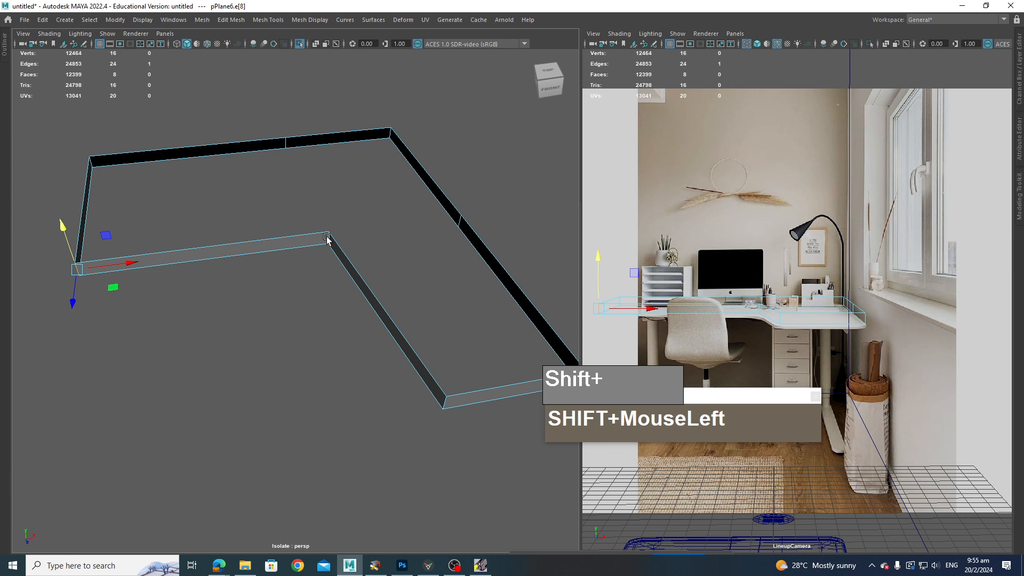
{"action": "left_click", "coordinate": [443, 406], "text": "shift"}
{"action": "left_click_drag", "start_coordinate": [443, 407], "coordinate": [345, 336], "text": "alt"}
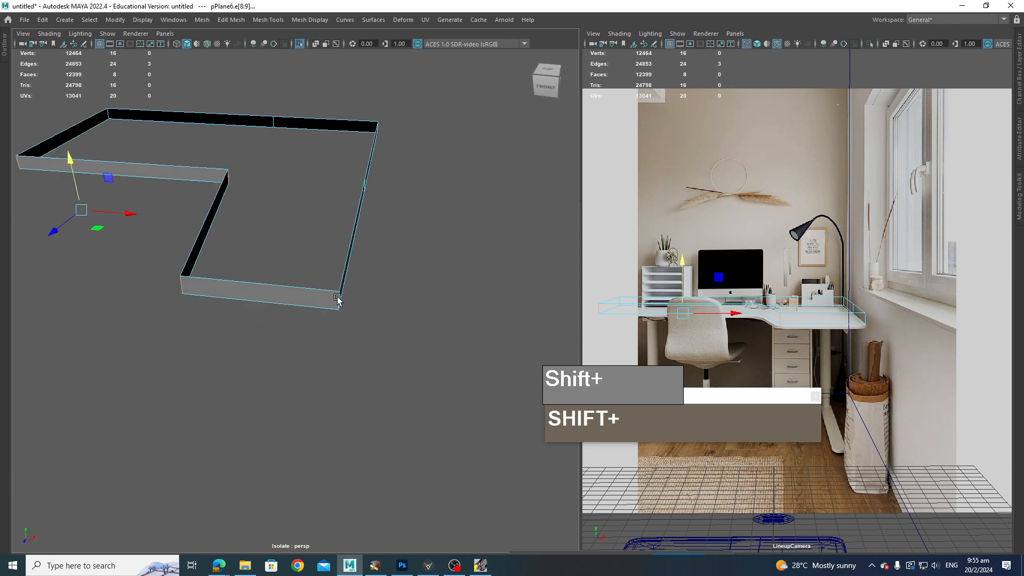
{"action": "left_click", "coordinate": [337, 298], "text": "shift"}
{"action": "left_click_drag", "start_coordinate": [411, 309], "coordinate": [306, 345], "text": "alt"}
{"action": "left_click", "coordinate": [349, 338], "text": "shift"}
{"action": "left_click", "coordinate": [343, 321], "text": "shift"}
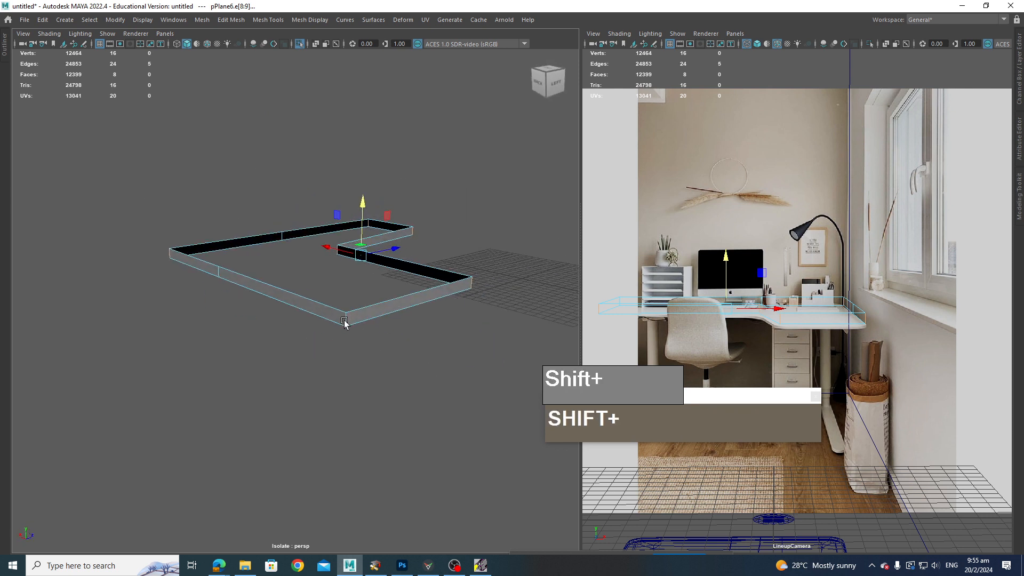
{"action": "left_click", "coordinate": [344, 321], "text": "shift"}
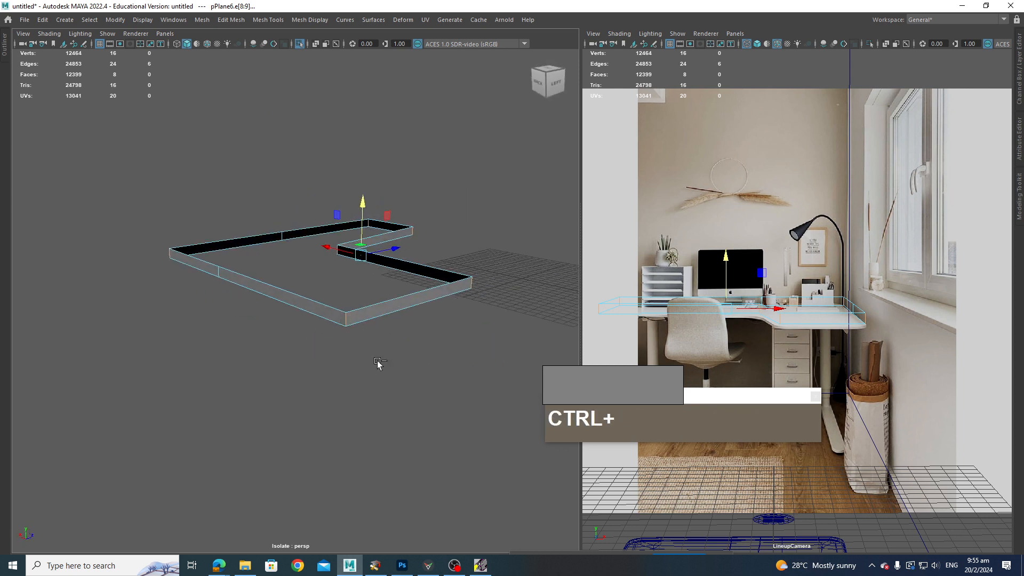
{"action": "key", "text": "ctrl+b"}
{"action": "left_click_drag", "start_coordinate": [66, 375], "coordinate": [307, 406]}
{"action": "left_click_drag", "start_coordinate": [397, 397], "coordinate": [412, 374], "text": "alt"}
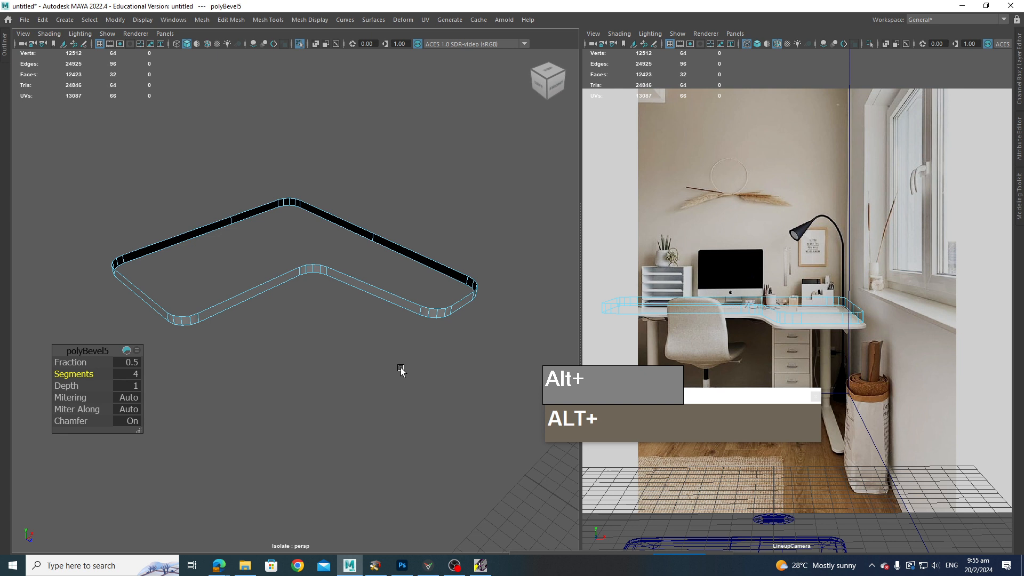
{"action": "middle_click_drag", "start_coordinate": [402, 370], "coordinate": [418, 381], "text": "alt"}
Step: Fill the open top of the desk rim with a face
{"action": "right_click_drag", "start_coordinate": [385, 262], "coordinate": [345, 248]}
{"action": "left_click", "coordinate": [364, 239]}
{"action": "right_click_drag", "start_coordinate": [351, 288], "coordinate": [332, 380], "text": "shift"}
{"action": "left_click_drag", "start_coordinate": [331, 382], "coordinate": [361, 414], "text": "alt"}
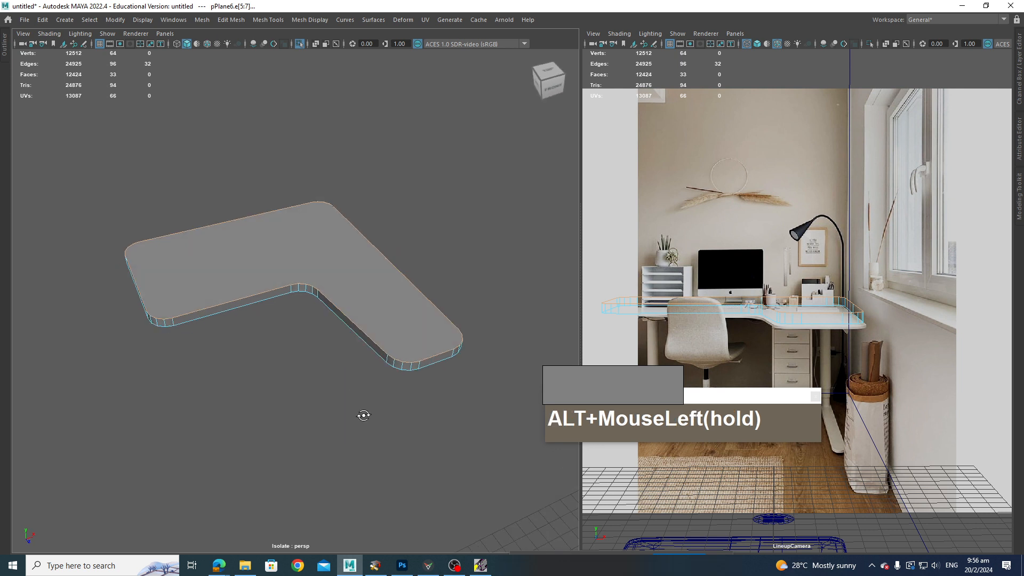
Step: Select the desk's top face and extrude it with an offset of 0.6 to inset it
{"action": "right_click_drag", "start_coordinate": [321, 239], "coordinate": [325, 267]}
{"action": "left_click", "coordinate": [311, 253]}
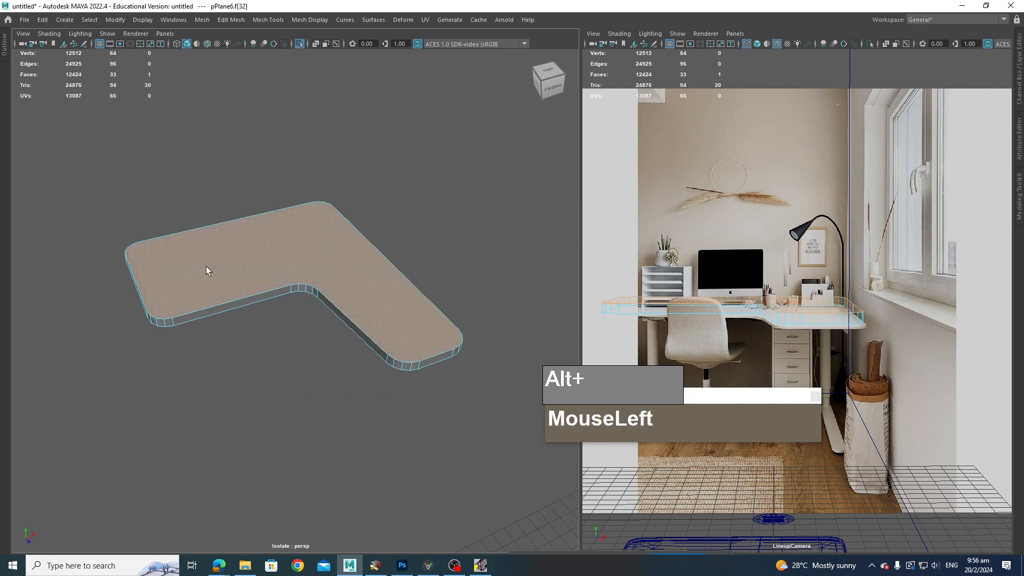
{"action": "right_click_drag", "start_coordinate": [323, 249], "coordinate": [326, 283], "text": "shift"}
{"action": "left_click_drag", "start_coordinate": [67, 386], "coordinate": [104, 404], "text": "ctrl"}
{"action": "left_click_drag", "start_coordinate": [356, 383], "coordinate": [323, 397], "text": "alt"}
{"action": "right_click_drag", "start_coordinate": [323, 397], "coordinate": [350, 404], "text": "alt"}
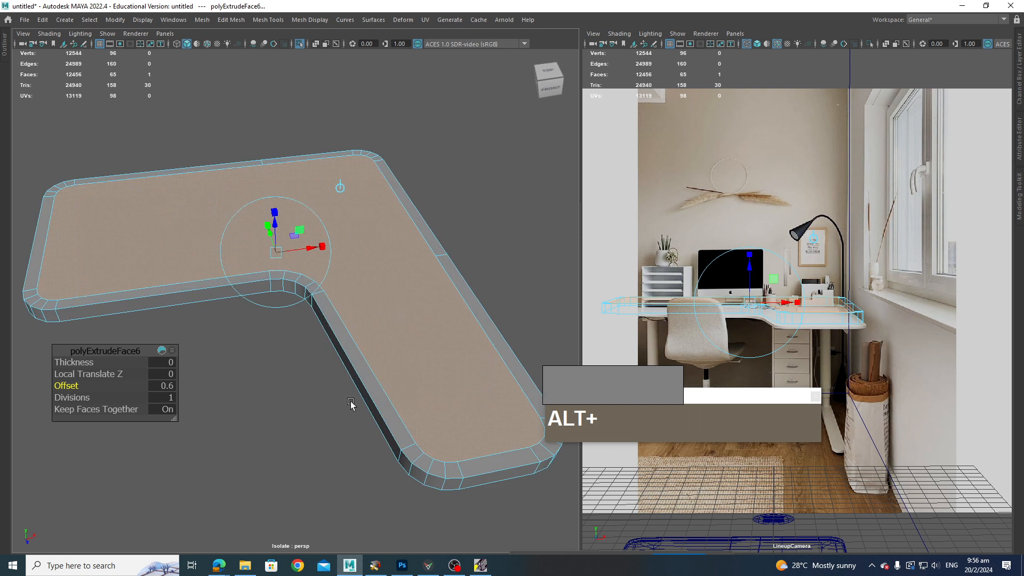
Step: Select the desk top's side wall faces and delete them
{"action": "middle_click_drag", "start_coordinate": [349, 404], "coordinate": [291, 376], "text": "alt"}
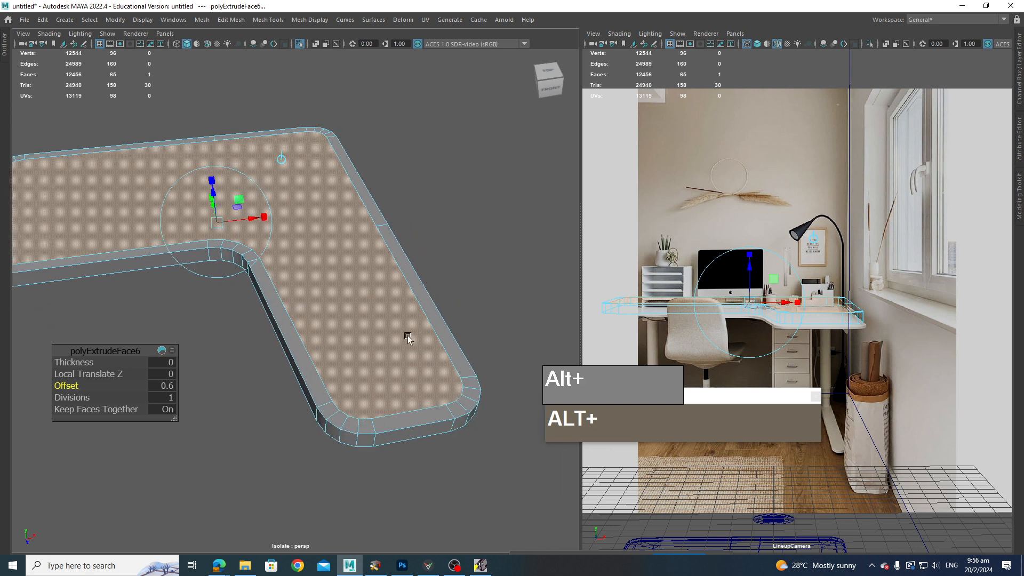
{"action": "right_click_drag", "start_coordinate": [408, 339], "coordinate": [379, 407], "text": "alt"}
{"action": "left_click_drag", "start_coordinate": [379, 407], "coordinate": [391, 385], "text": "alt"}
{"action": "right_click_drag", "start_coordinate": [370, 305], "coordinate": [362, 319]}
{"action": "left_click", "coordinate": [376, 303]}
{"action": "double_click", "coordinate": [362, 311], "text": "shift"}
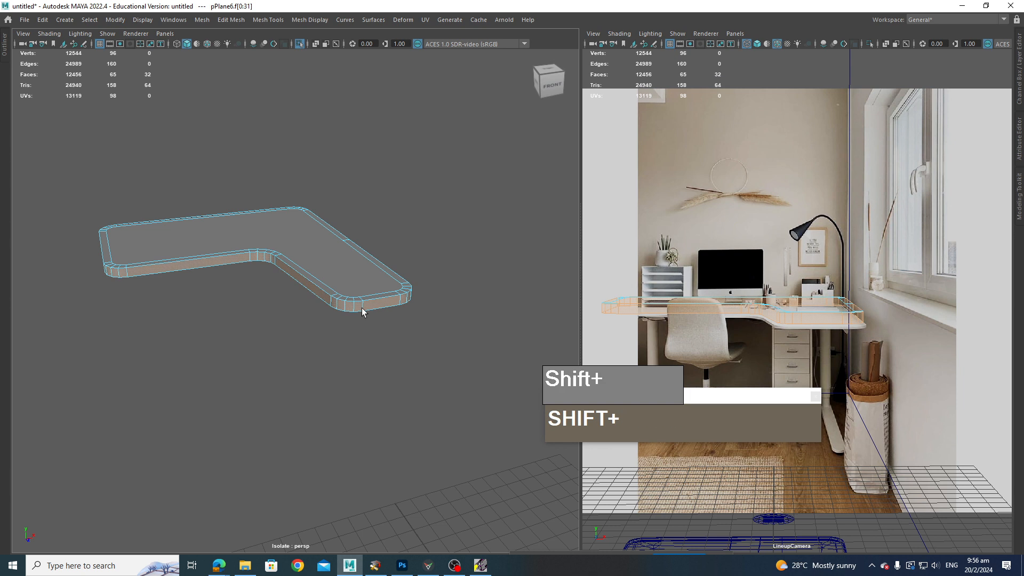
{"action": "key", "text": "Delete"}
Step: In top view, Multi-Cut lines along the desk top's upper edge and right edge
{"action": "left_click_drag", "start_coordinate": [385, 329], "coordinate": [320, 323], "text": "alt"}
{"action": "left_click_drag", "start_coordinate": [329, 265], "coordinate": [347, 283], "text": "alt"}
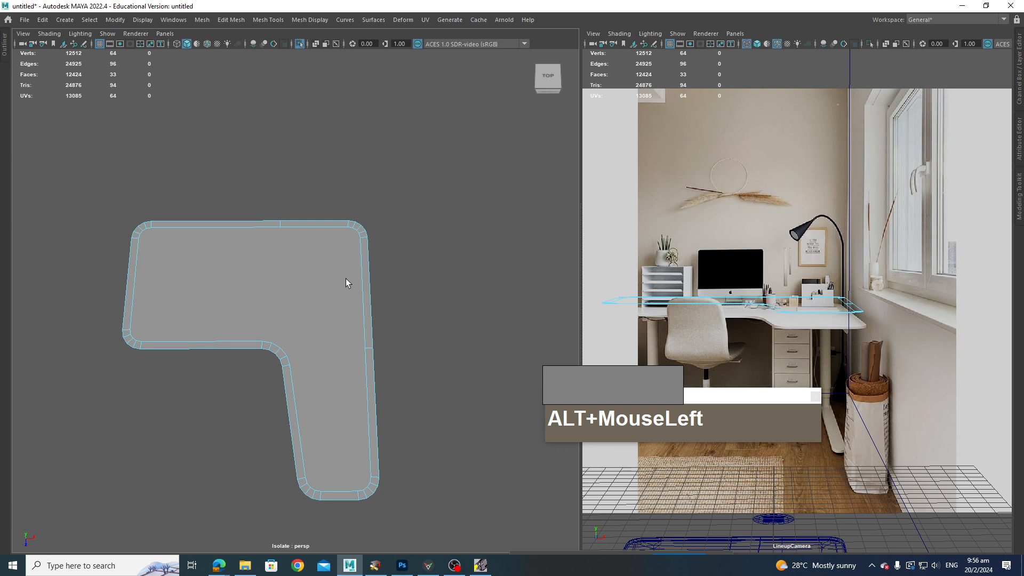
{"action": "right_click_drag", "start_coordinate": [142, 242], "coordinate": [91, 227], "text": "shift"}
{"action": "left_click", "coordinate": [155, 228]}
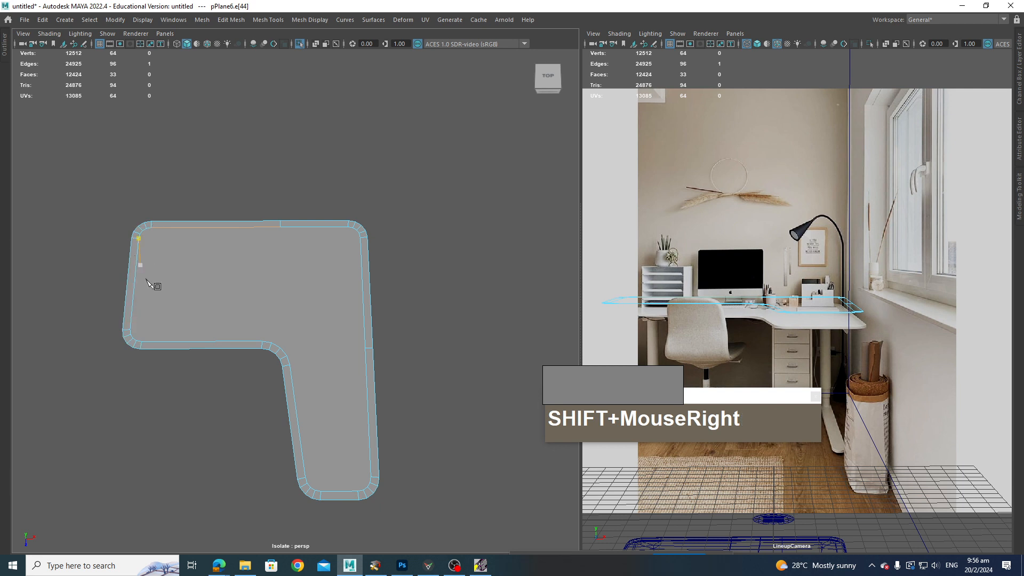
{"action": "left_click", "coordinate": [140, 247]}
{"action": "left_click_drag", "start_coordinate": [143, 246], "coordinate": [148, 237]}
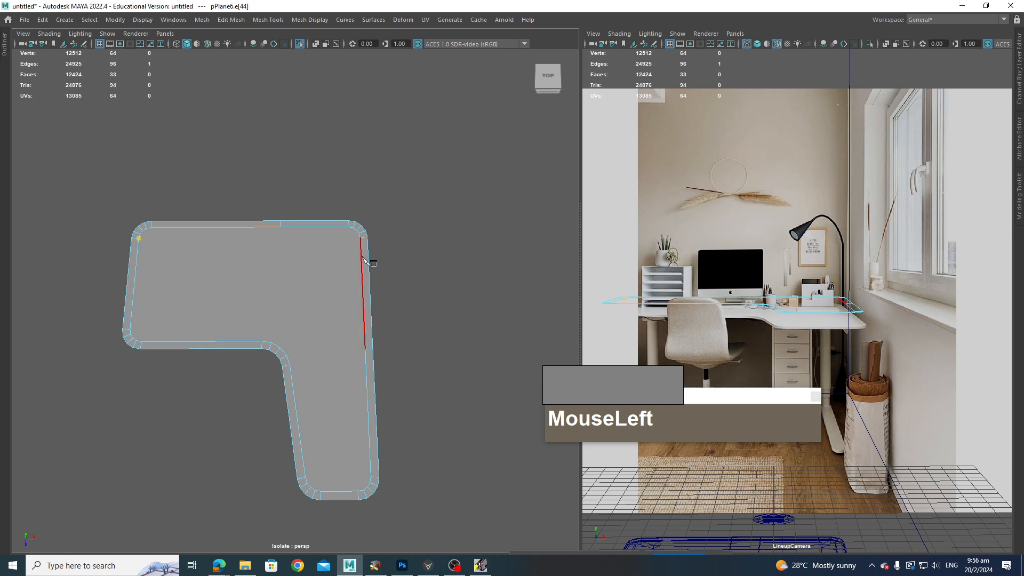
{"action": "left_click_drag", "start_coordinate": [361, 255], "coordinate": [371, 230]}
{"action": "key", "text": "Return"}
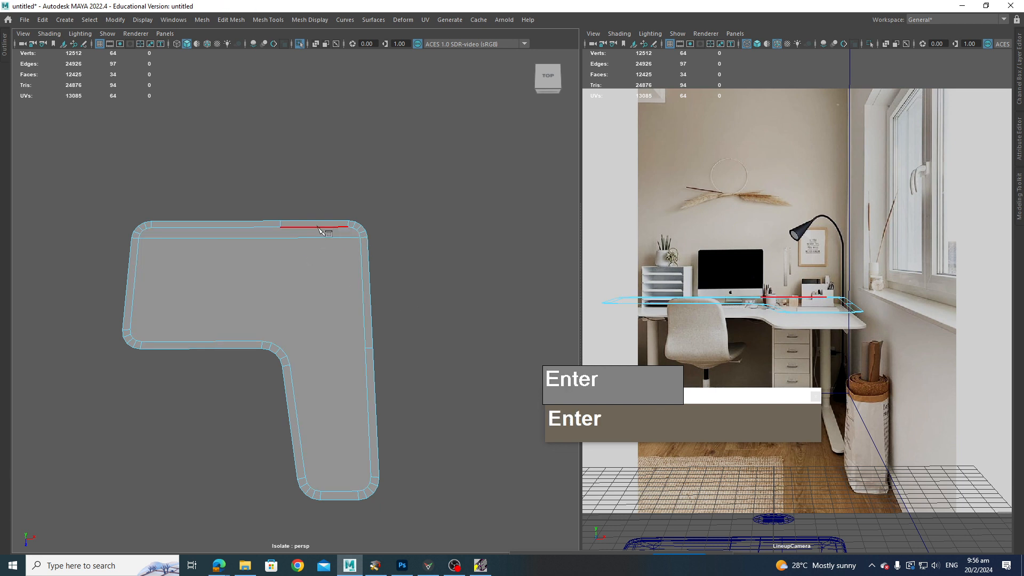
{"action": "left_click", "coordinate": [347, 228]}
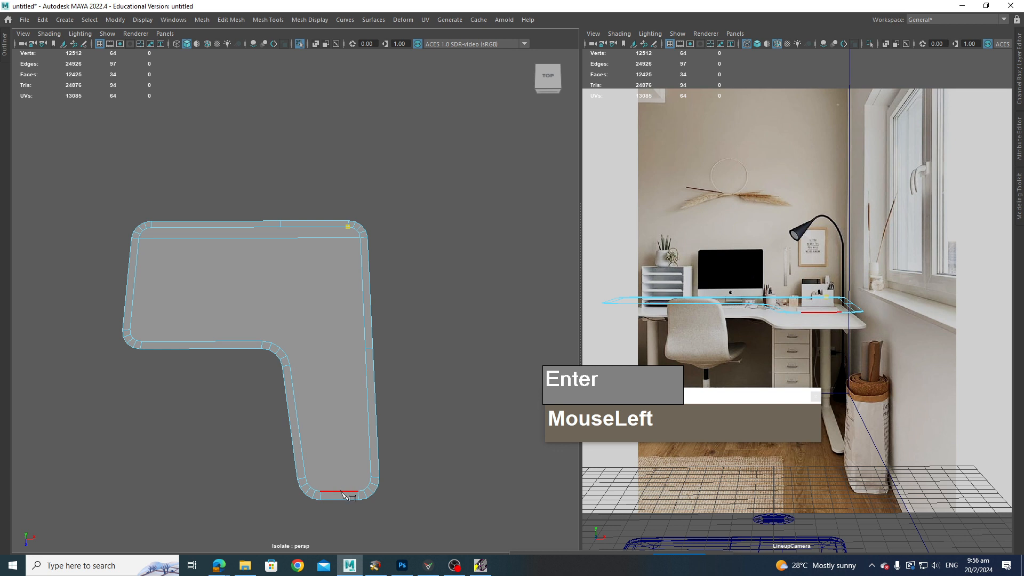
{"action": "left_click_drag", "start_coordinate": [359, 496], "coordinate": [362, 498]}
{"action": "key", "text": "Return"}
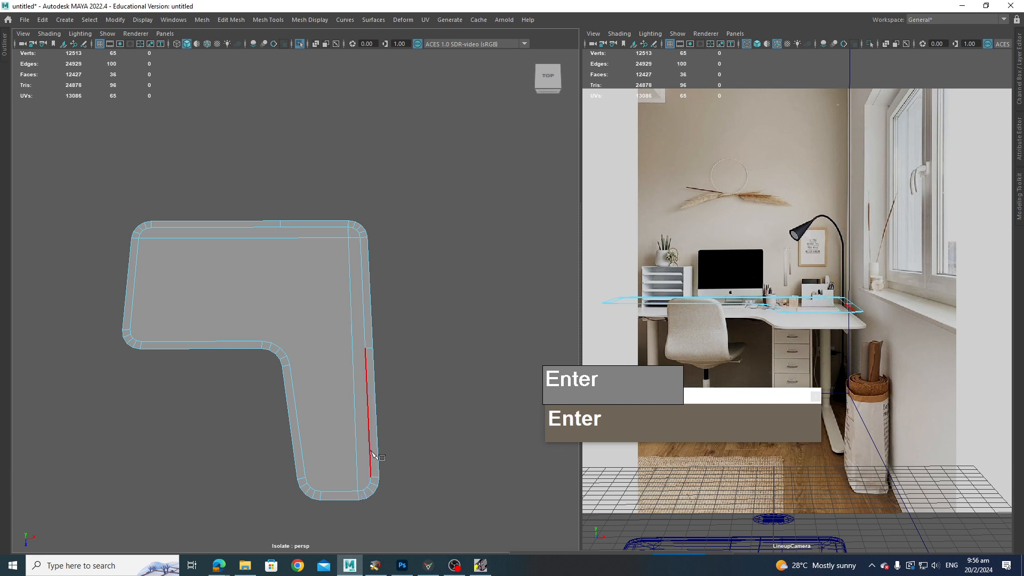
Step: Multi-Cut a line near the bottom of the return and another vertically down its middle
{"action": "left_click", "coordinate": [371, 477]}
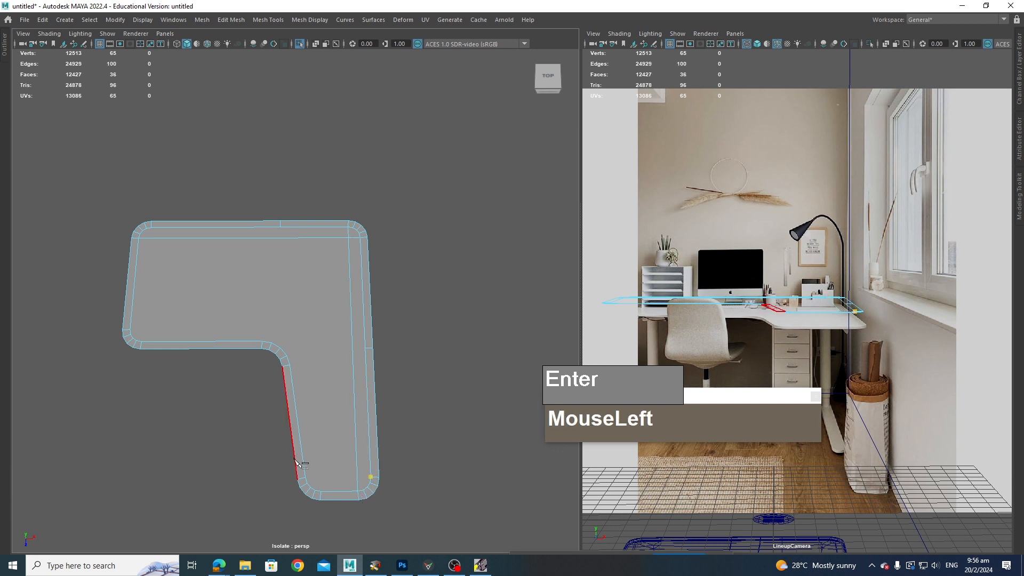
{"action": "left_click_drag", "start_coordinate": [305, 477], "coordinate": [307, 479]}
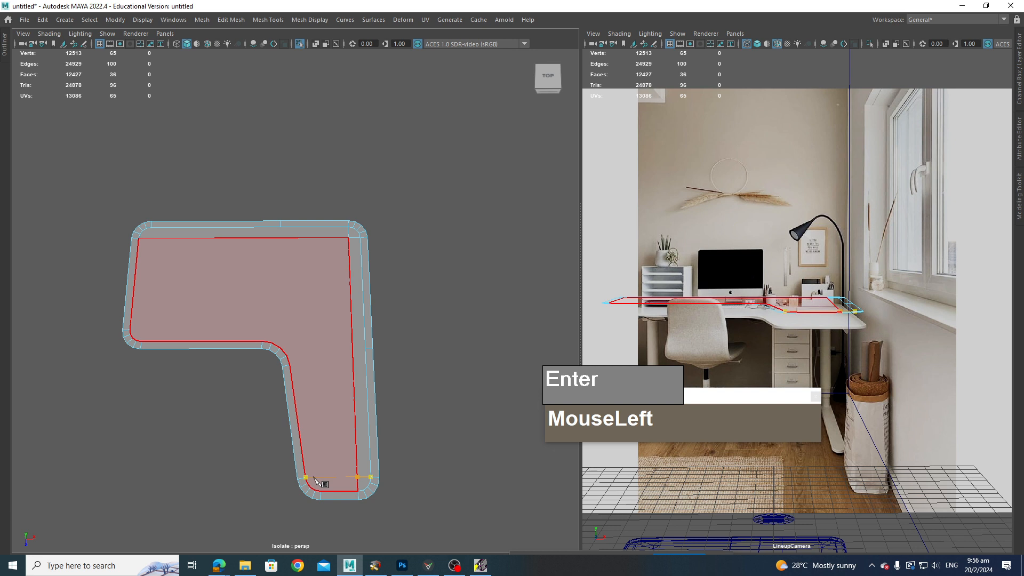
{"action": "key", "text": "Return"}
{"action": "left_click", "coordinate": [319, 494]}
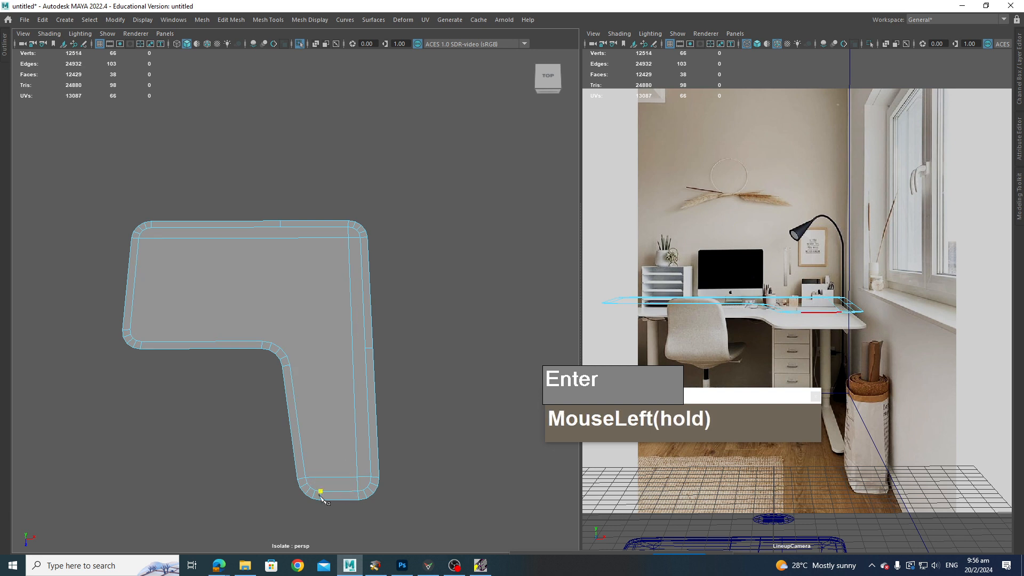
{"action": "left_click", "coordinate": [311, 223]}
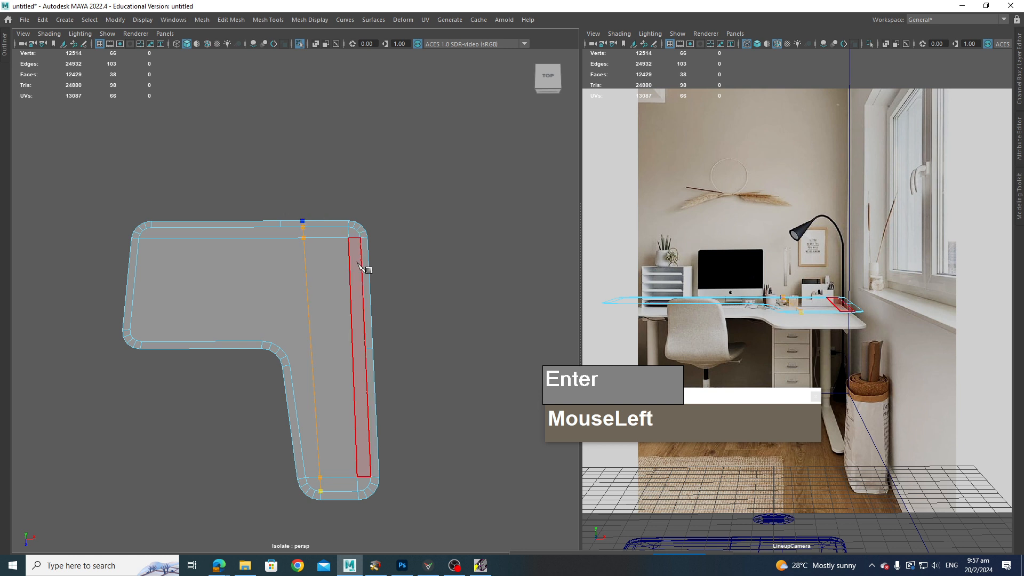
{"action": "key", "text": "Return"}
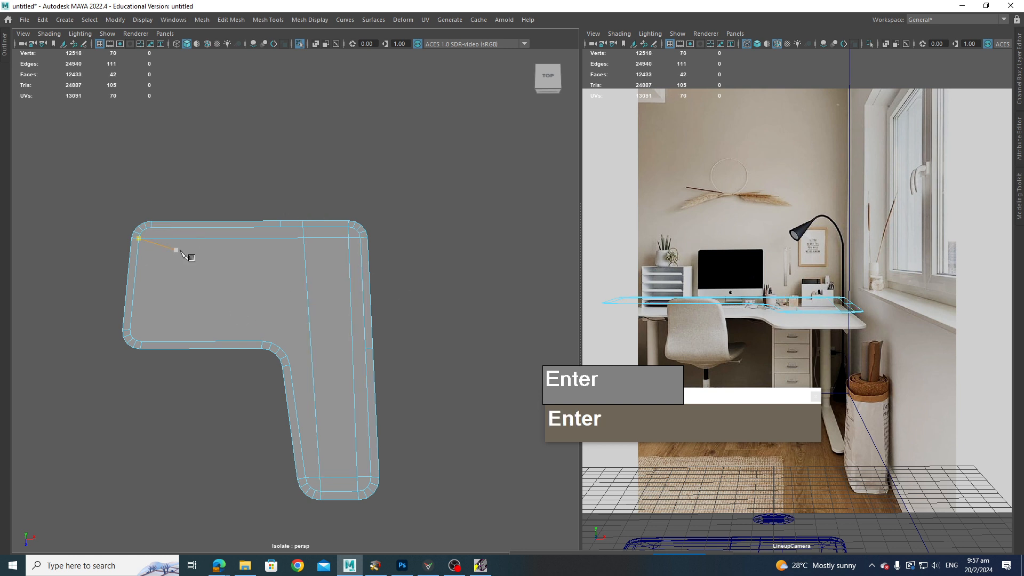
Step: Multi-Cut a line near the left edge and a horizontal line across at the inner corner's level
{"action": "left_click_drag", "start_coordinate": [184, 225], "coordinate": [149, 228]}
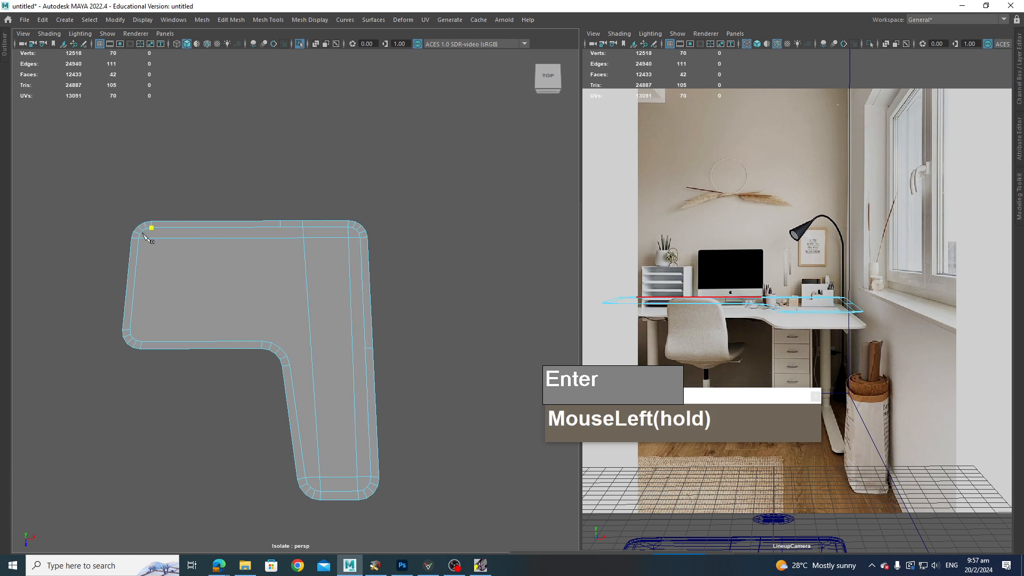
{"action": "left_click_drag", "start_coordinate": [198, 347], "coordinate": [159, 364]}
{"action": "left_click", "coordinate": [130, 329]}
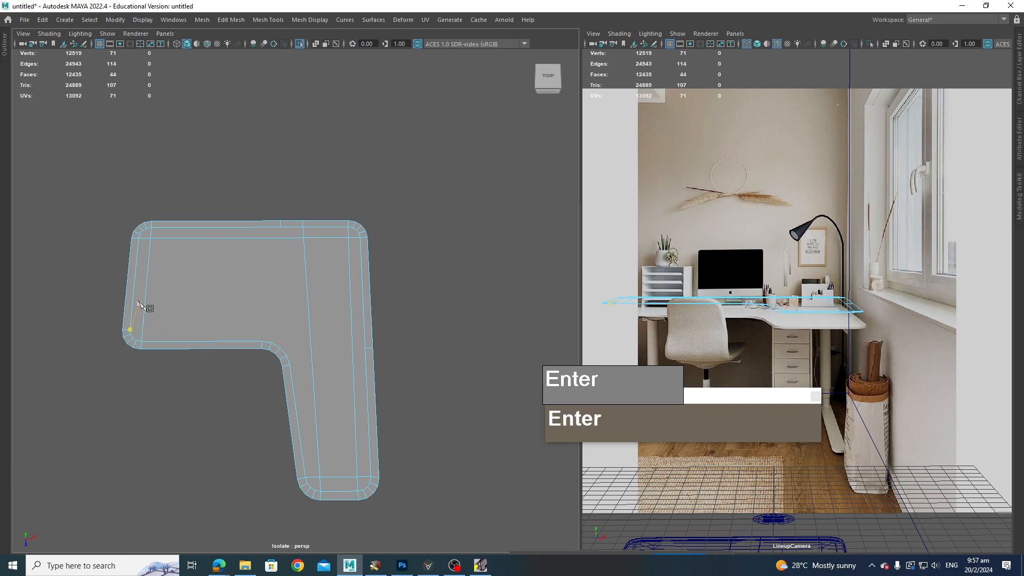
{"action": "left_click_drag", "start_coordinate": [134, 294], "coordinate": [134, 294]}
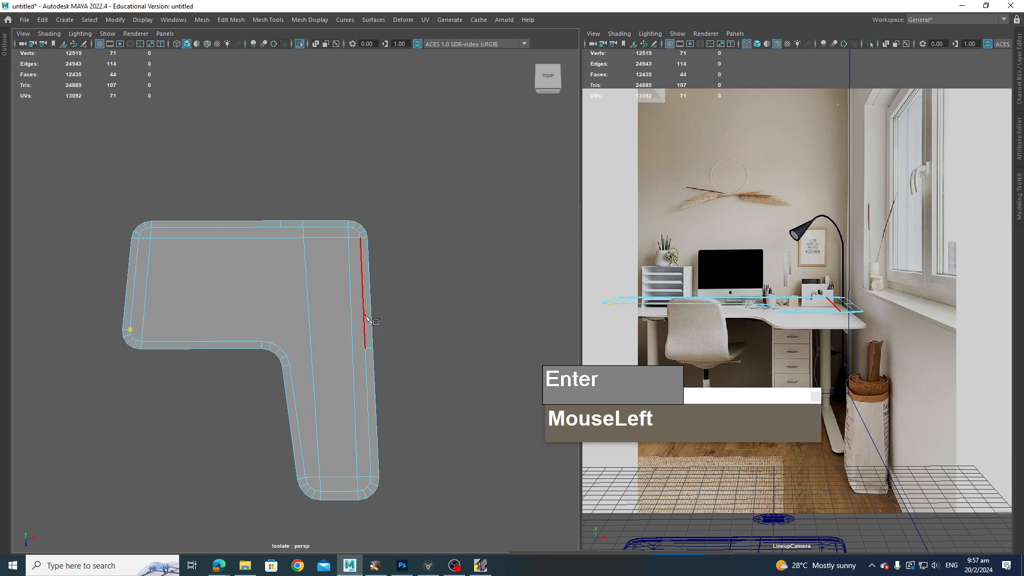
{"action": "mouse_move", "coordinate": [375, 323]}
{"action": "left_mouse_down"}
{"action": "mouse_move", "coordinate": [377, 337]}
{"action": "mouse_move", "coordinate": [387, 328]}
{"action": "left_mouse_up"}
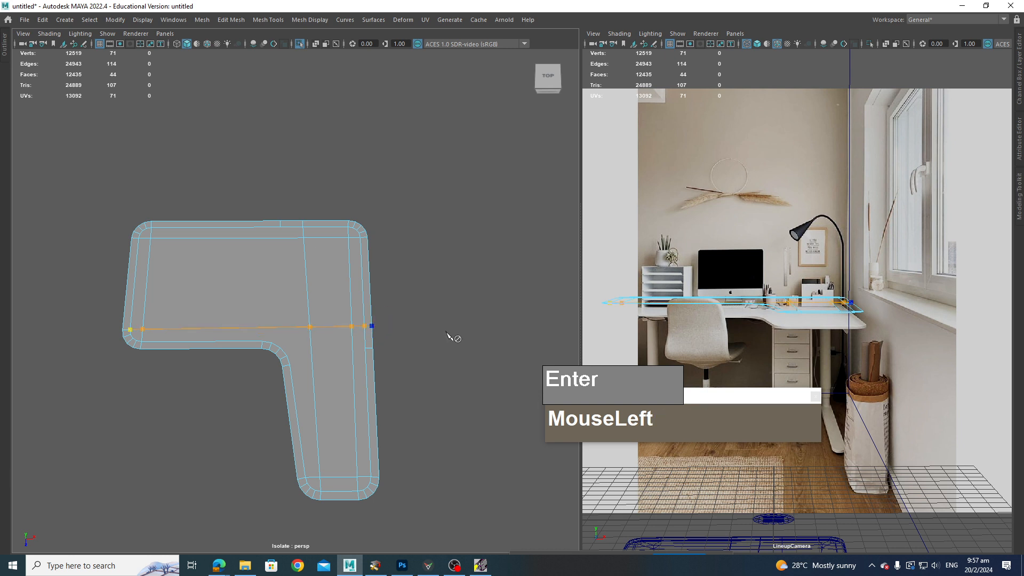
{"action": "key", "text": "Return"}
Step: Multi-Cut three lines fanning from the inner corner vertex to the vertices of the desk top's inner bevel
{"action": "scroll", "coordinate": [368, 399], "scroll_direction": "up", "scroll_amount": 3}
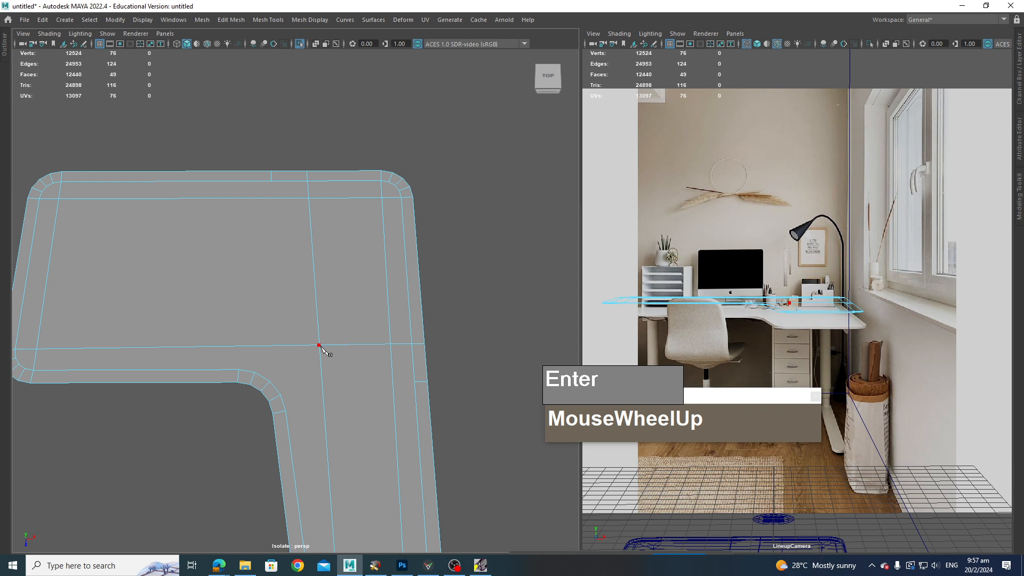
{"action": "left_click_drag", "start_coordinate": [320, 346], "coordinate": [311, 339]}
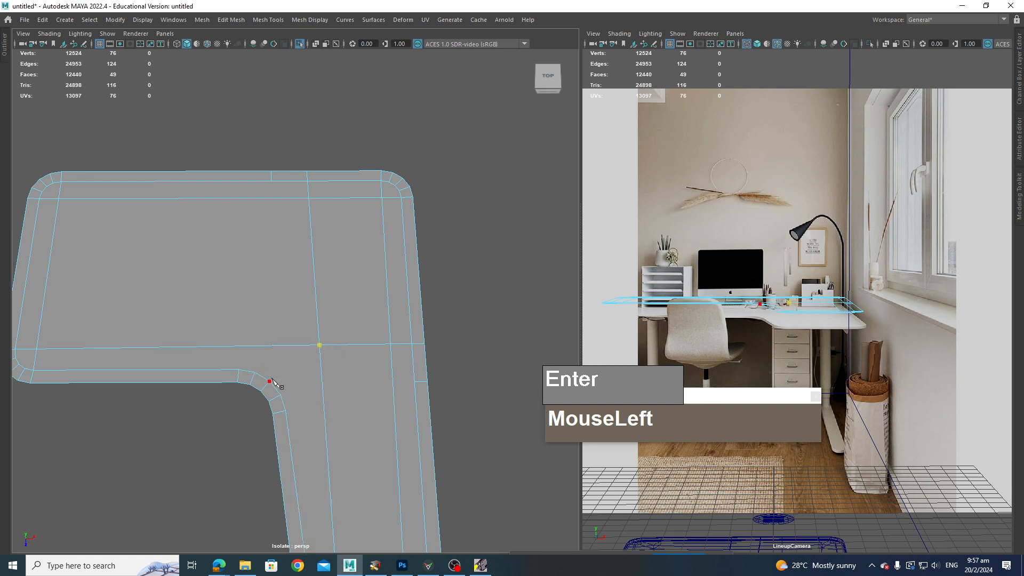
{"action": "left_click_drag", "start_coordinate": [264, 376], "coordinate": [284, 391]}
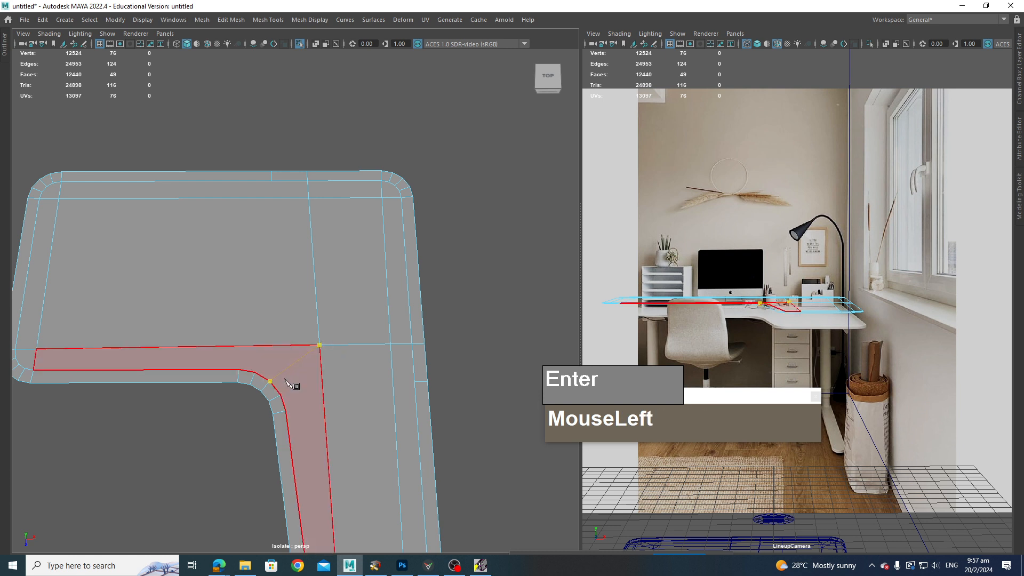
{"action": "key", "text": "Return"}
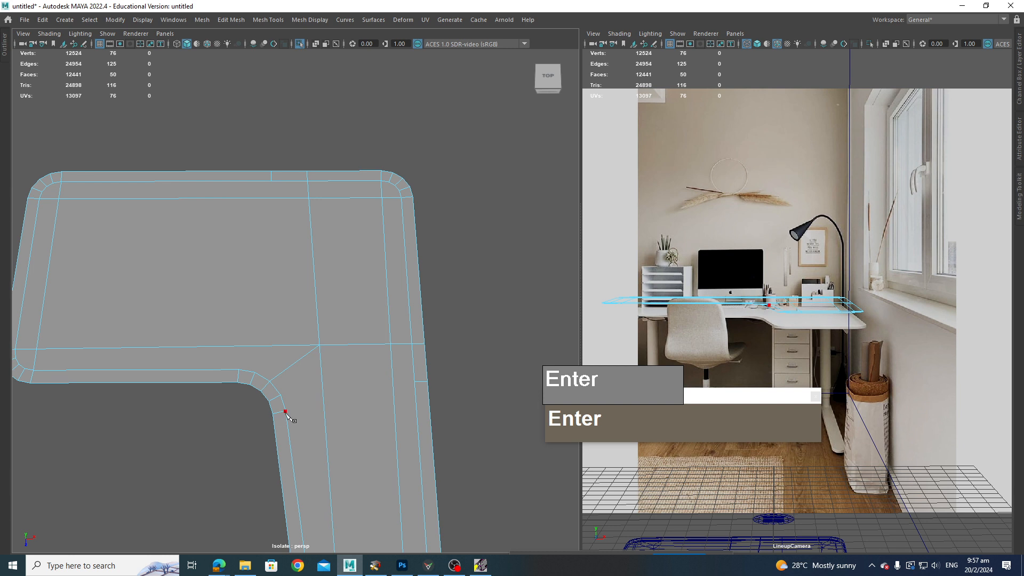
{"action": "left_click_drag", "start_coordinate": [286, 411], "coordinate": [323, 380]}
{"action": "left_click", "coordinate": [320, 345]}
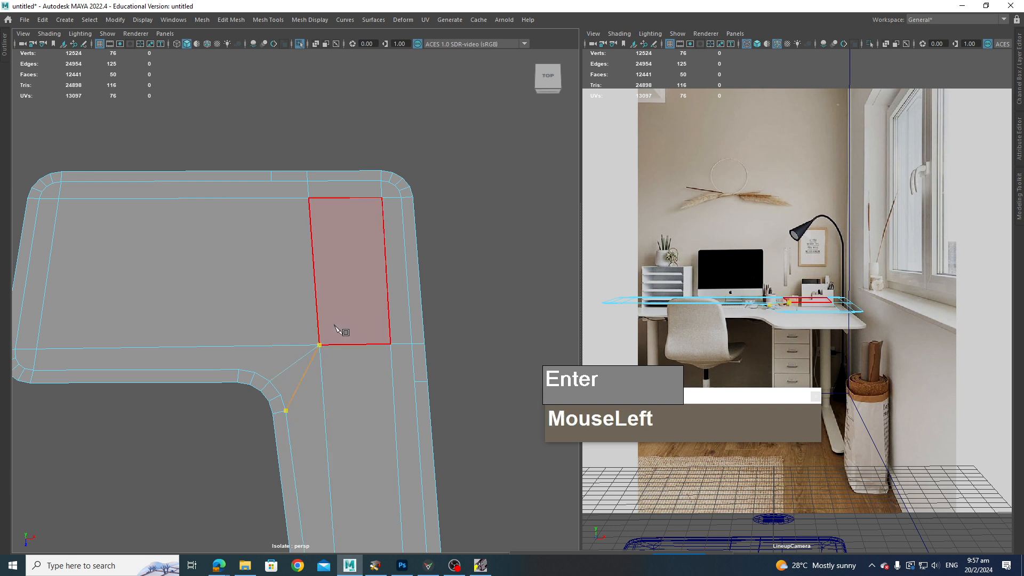
{"action": "key", "text": "Return"}
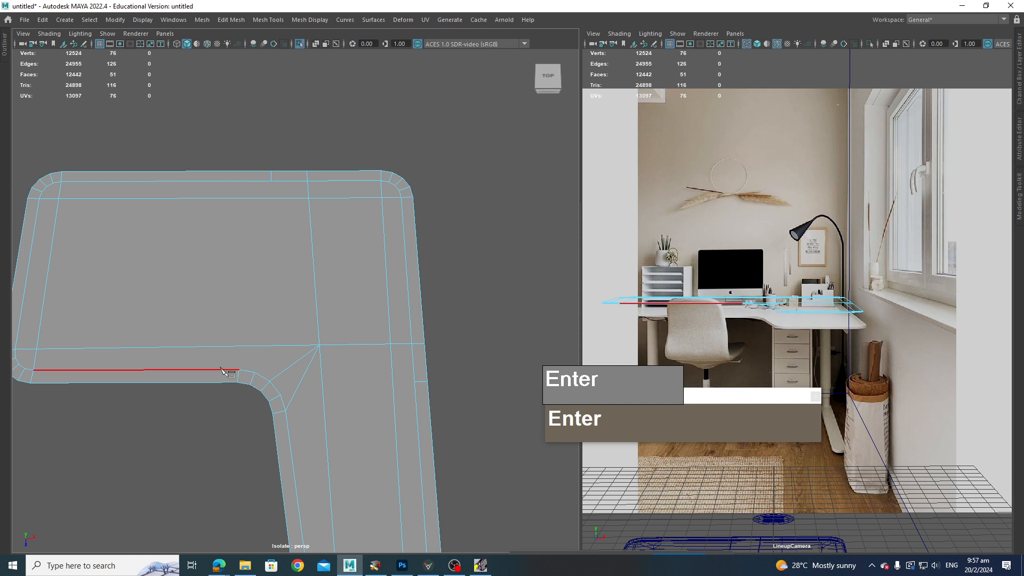
{"action": "left_click_drag", "start_coordinate": [238, 369], "coordinate": [369, 351]}
{"action": "key", "text": "Return"}
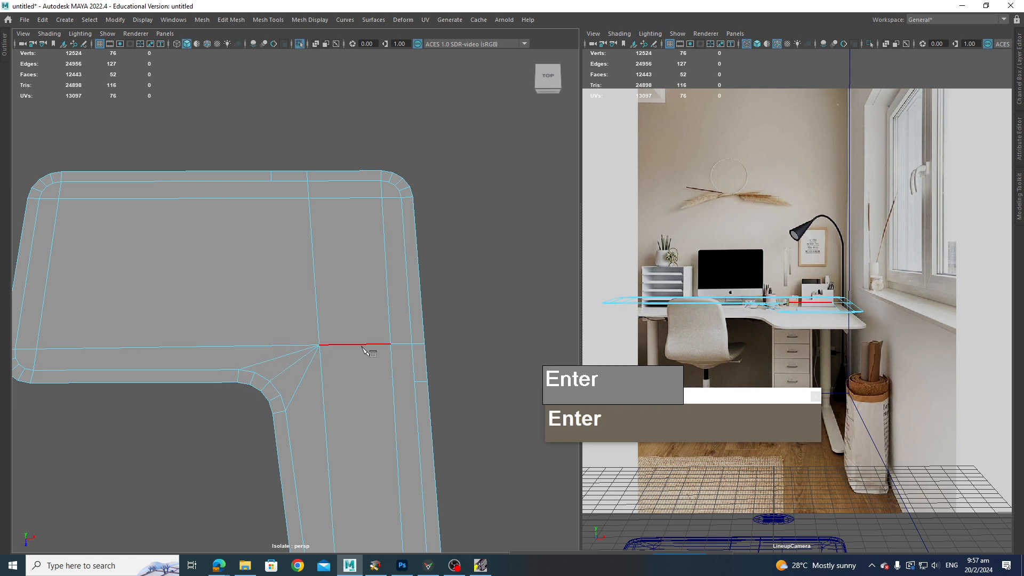
Step: Delete the redundant edges running along the desk top's upper edge and the return's right side
{"action": "scroll", "coordinate": [450, 425], "scroll_direction": "down", "scroll_amount": 2}
{"action": "left_click_drag", "start_coordinate": [450, 425], "coordinate": [361, 275], "text": "alt"}
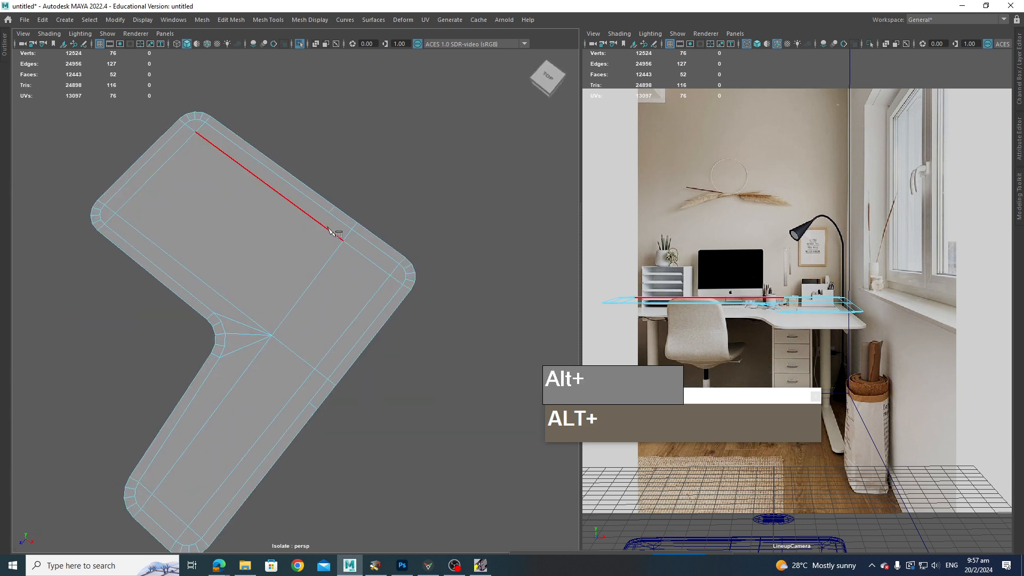
{"action": "key", "text": "q"}
{"action": "right_click_drag", "start_coordinate": [335, 233], "coordinate": [326, 194]}
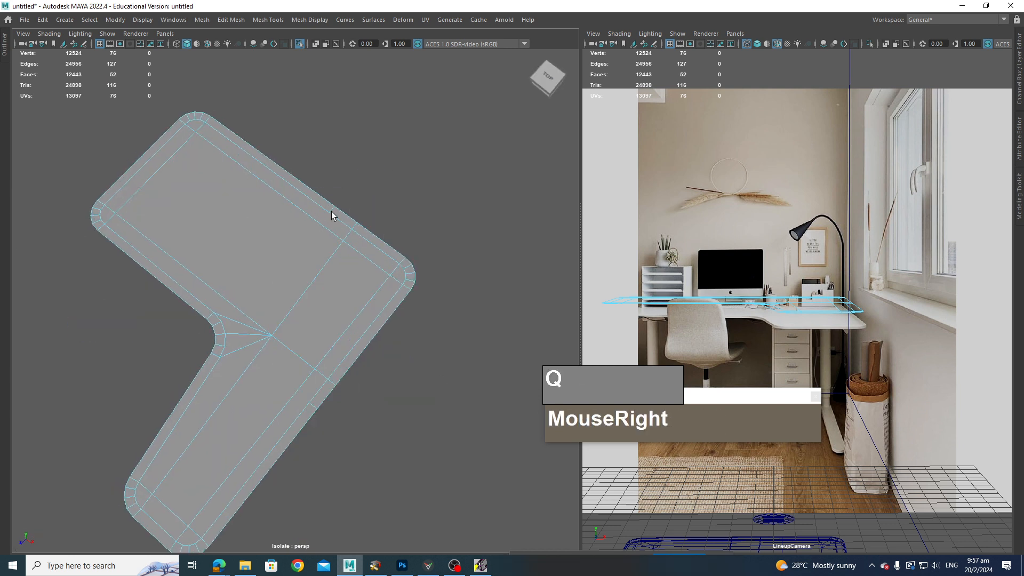
{"action": "left_click", "coordinate": [334, 210]}
{"action": "key", "text": "ctrl+Delete"}
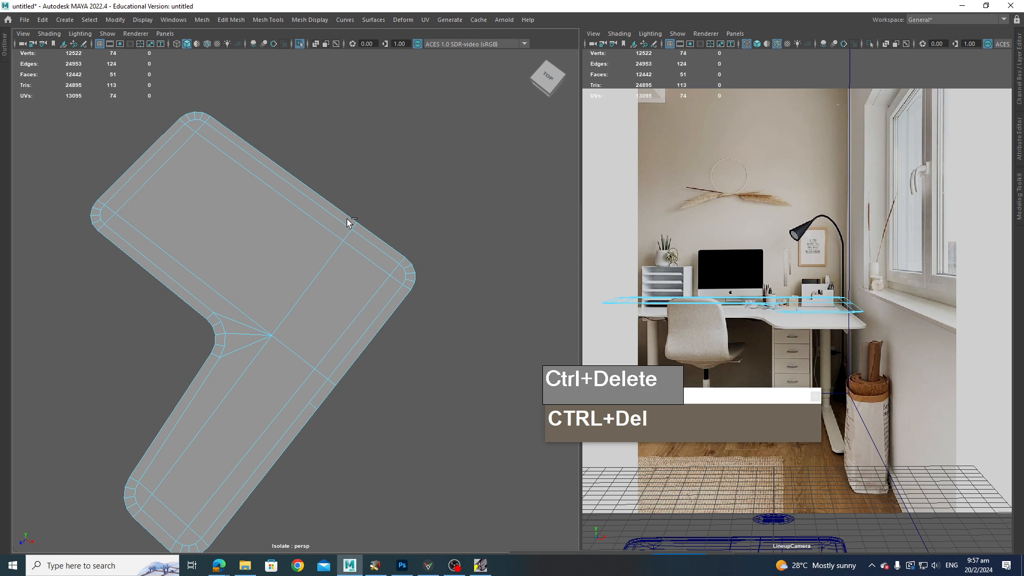
{"action": "left_click", "coordinate": [312, 409]}
{"action": "key", "text": "ctrl+Delete"}
Step: Try to connect two vertices on the desk top's far outer corner bevel, and undo it
{"action": "left_click_drag", "start_coordinate": [323, 441], "coordinate": [373, 398], "text": "alt"}
{"action": "left_click_drag", "start_coordinate": [281, 371], "coordinate": [321, 416], "text": "alt"}
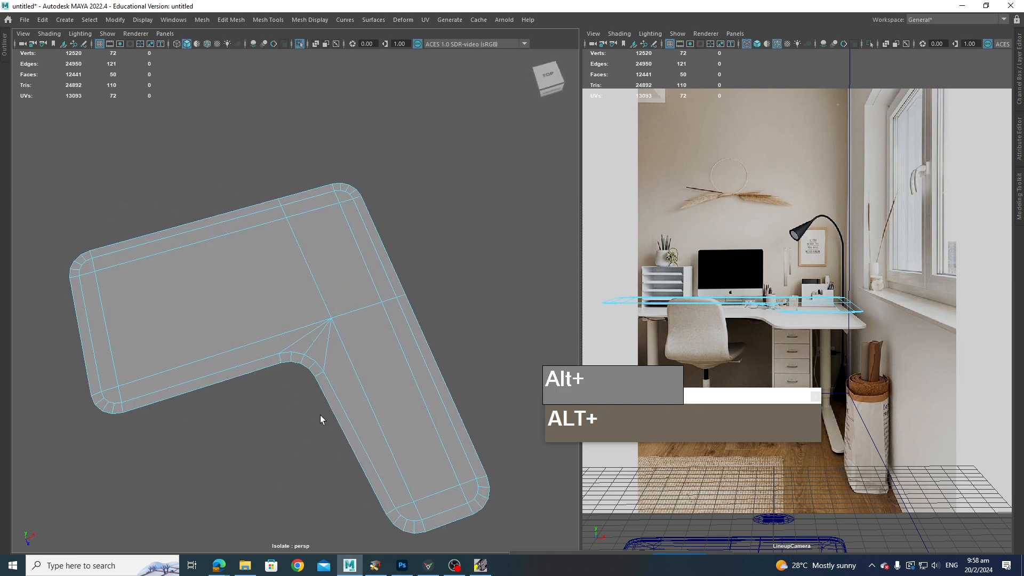
{"action": "middle_click_drag", "start_coordinate": [251, 434], "coordinate": [238, 443], "text": "alt"}
{"action": "scroll", "coordinate": [238, 443], "scroll_direction": "up", "scroll_amount": 3, "text": "alt"}
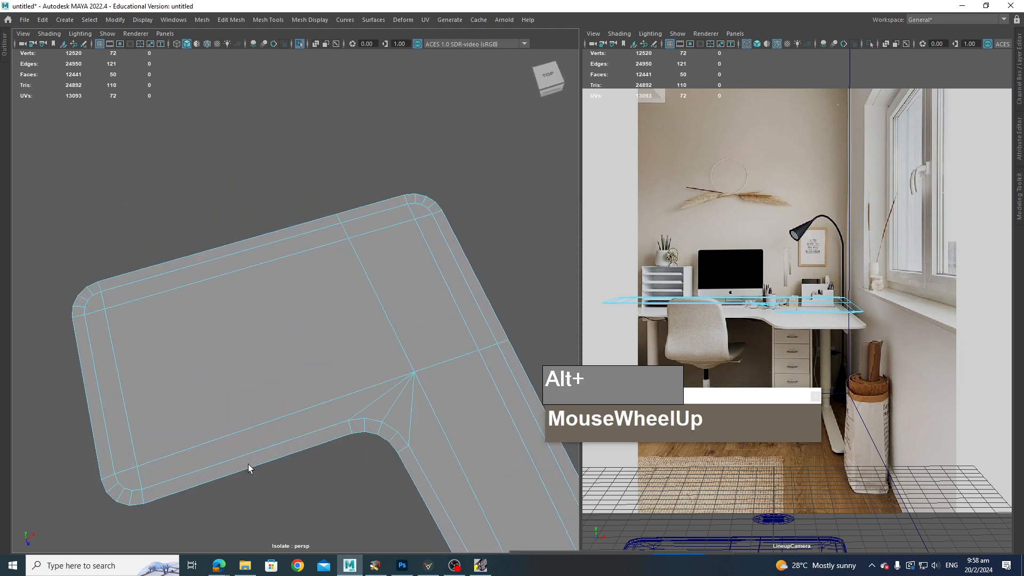
{"action": "left_click_drag", "start_coordinate": [249, 466], "coordinate": [323, 315], "text": "alt"}
{"action": "scroll", "coordinate": [409, 338], "scroll_direction": "up", "scroll_amount": 3, "text": "alt"}
{"action": "middle_click_drag", "start_coordinate": [409, 338], "coordinate": [338, 318], "text": "alt"}
{"action": "right_click_drag", "start_coordinate": [403, 270], "coordinate": [350, 272]}
{"action": "left_click", "coordinate": [377, 308]}
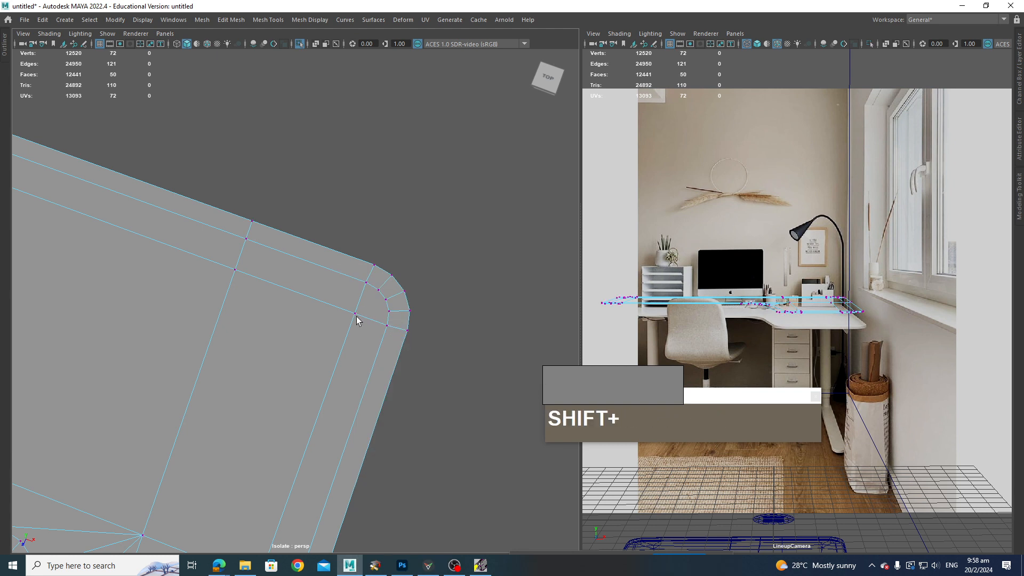
{"action": "left_click", "coordinate": [354, 313]}
{"action": "right_click_drag", "start_coordinate": [388, 302], "coordinate": [389, 304], "text": "shift"}
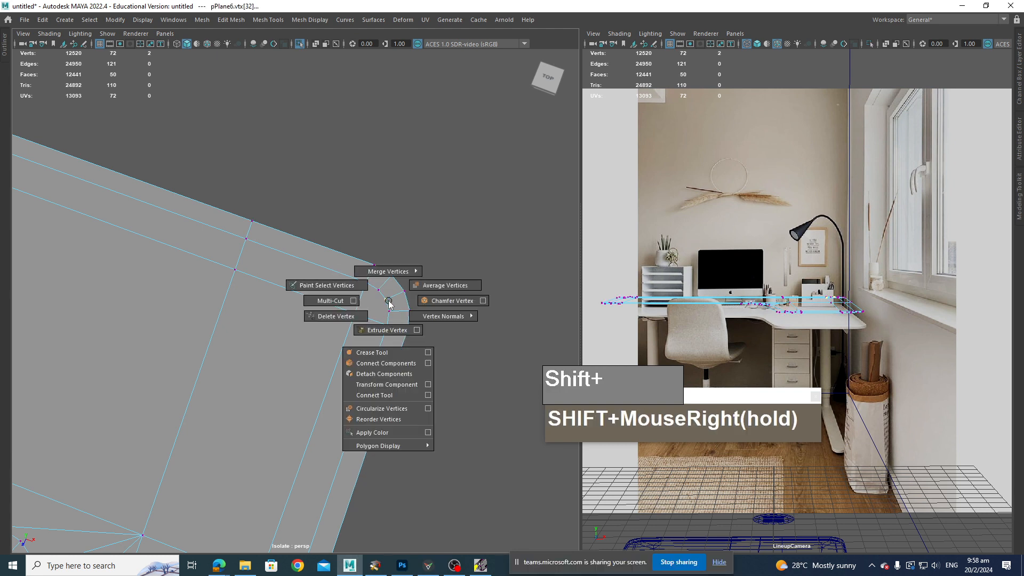
{"action": "right_click_drag", "start_coordinate": [391, 356], "coordinate": [392, 362], "text": "shift"}
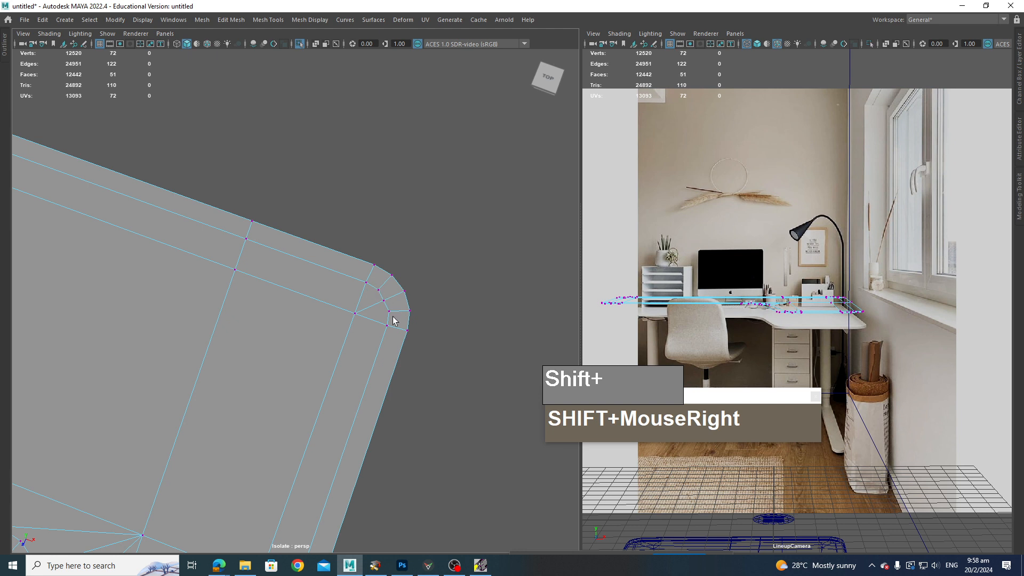
{"action": "key", "text": "z"}
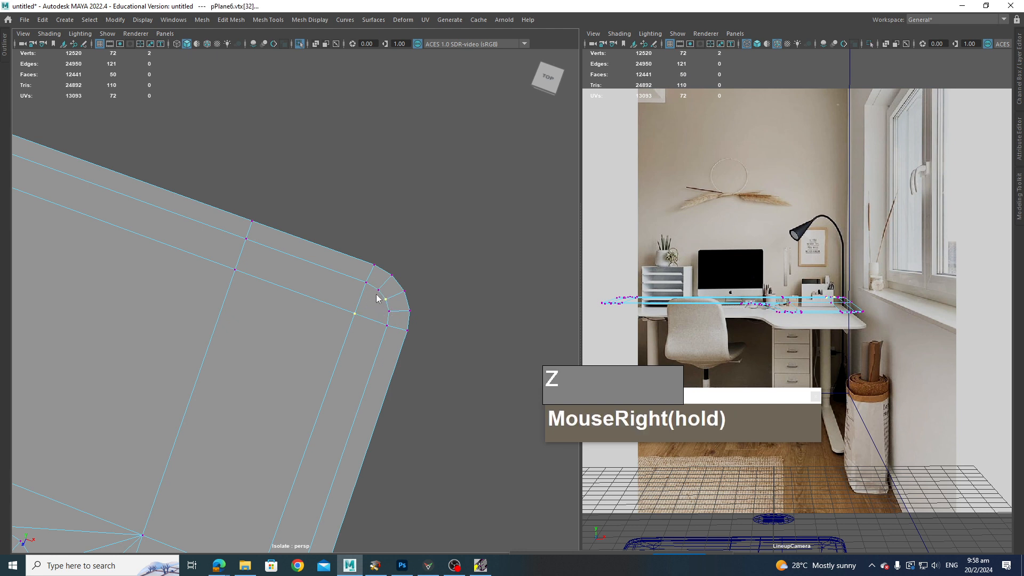
Step: Reset the Multi-Cut tool settings and cut a line from the interior vertex to the far outer corner's bevel
{"action": "scroll", "coordinate": [411, 320], "scroll_direction": "up", "scroll_amount": 3}
{"action": "right_click_drag", "start_coordinate": [413, 291], "coordinate": [370, 297]}
{"action": "right_click", "coordinate": [411, 292]}
{"action": "left_click", "coordinate": [411, 294]}
{"action": "left_click", "coordinate": [408, 298]}
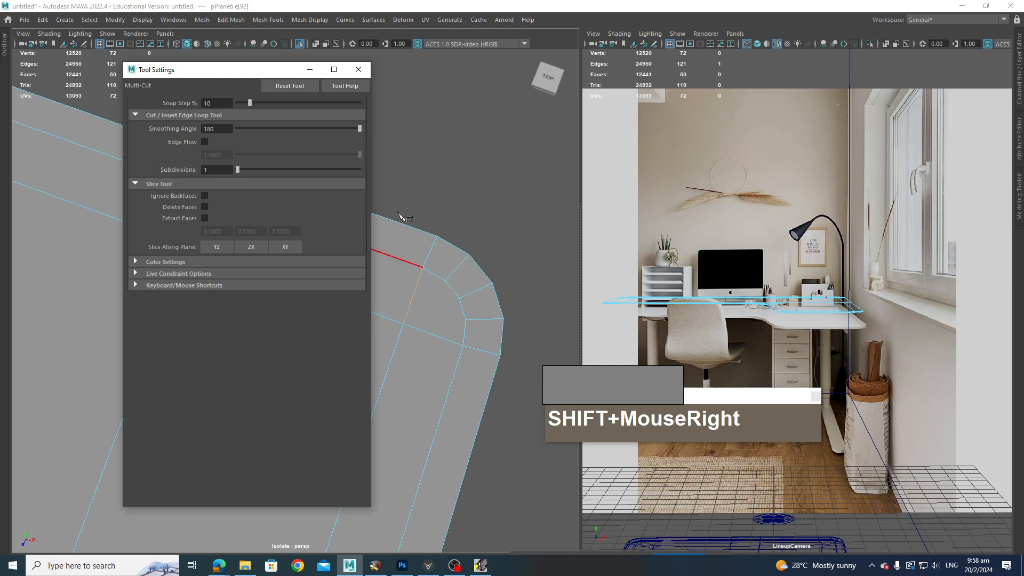
{"action": "left_click", "coordinate": [295, 86]}
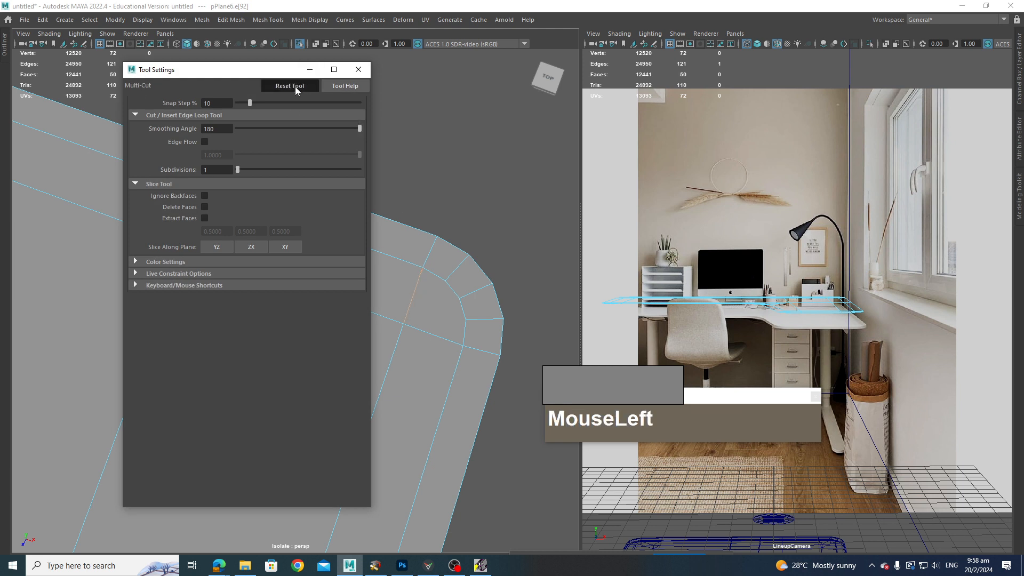
{"action": "left_click", "coordinate": [358, 70]}
{"action": "left_click", "coordinate": [404, 324]}
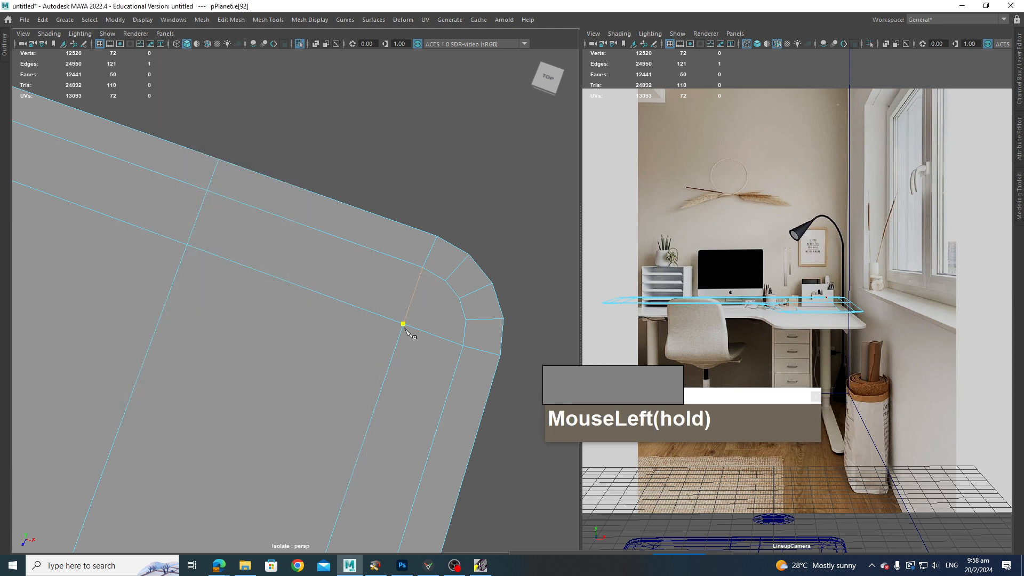
{"action": "left_click", "coordinate": [459, 298]}
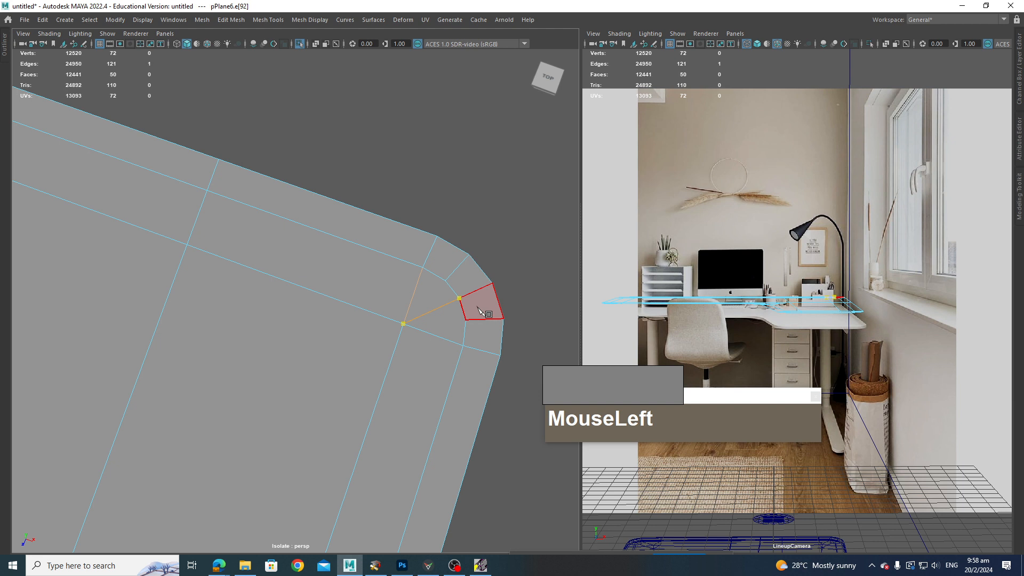
{"action": "key", "text": "Return"}
Step: Multi-Cut lines from the interior vertices to the bevels at both end corners of the return
{"action": "scroll", "coordinate": [427, 407], "scroll_direction": "down", "scroll_amount": 3}
{"action": "middle_click_drag", "start_coordinate": [347, 459], "coordinate": [369, 348], "text": "alt"}
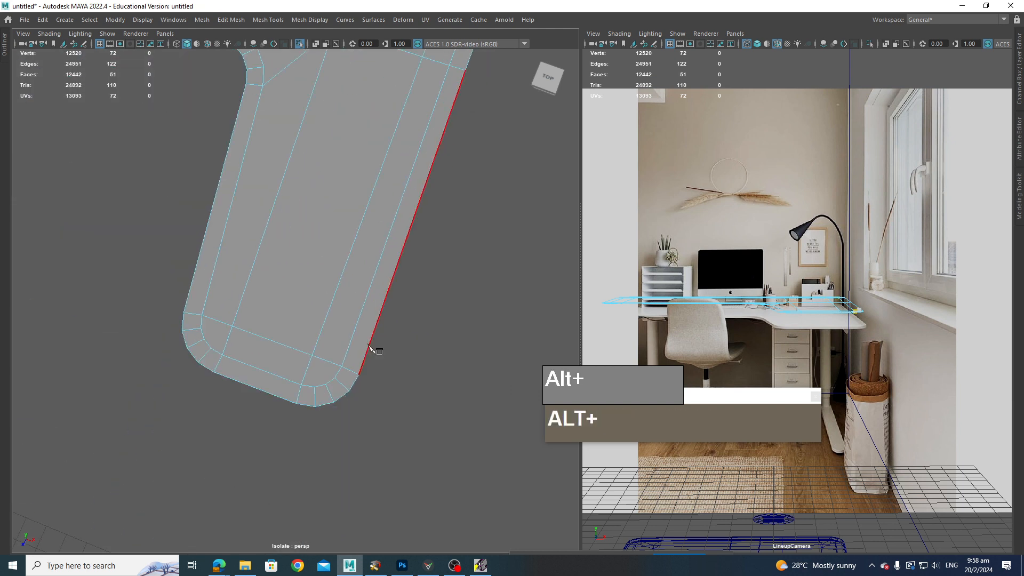
{"action": "left_click", "coordinate": [312, 355]}
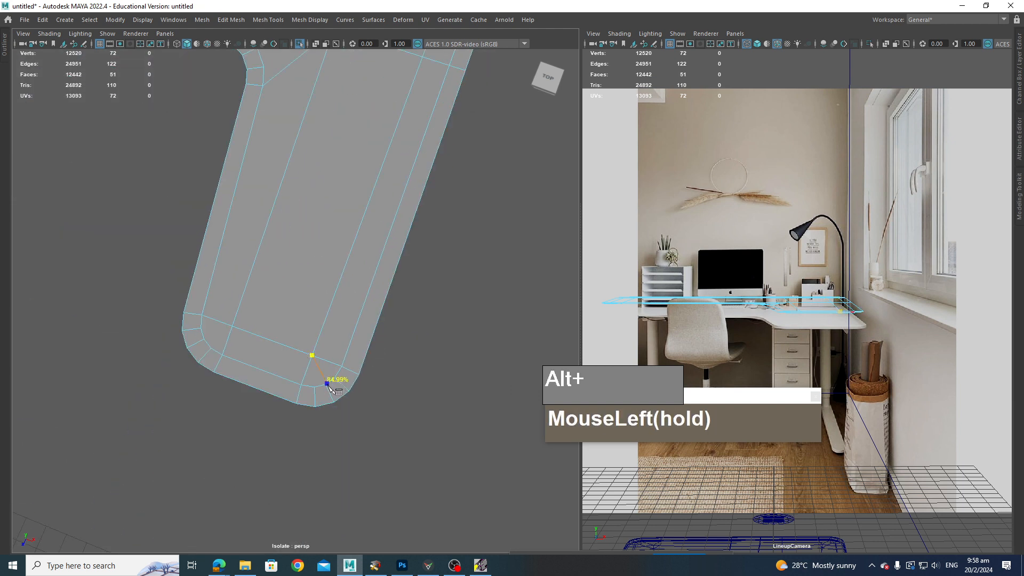
{"action": "key", "text": "Return"}
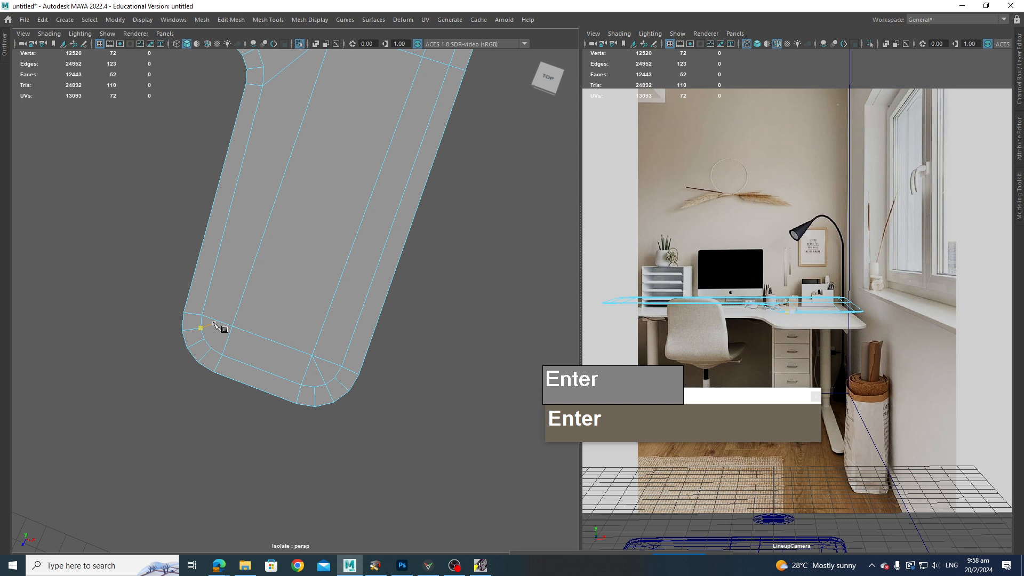
{"action": "left_click", "coordinate": [216, 324]}
{"action": "left_click", "coordinate": [209, 347]}
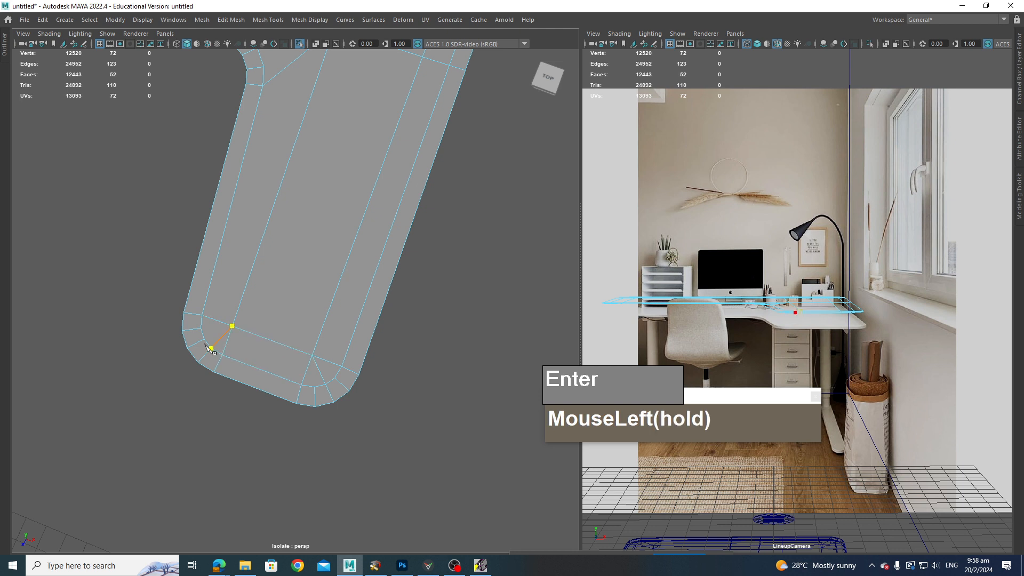
{"action": "scroll", "coordinate": [324, 342], "scroll_direction": "down", "scroll_amount": 2}
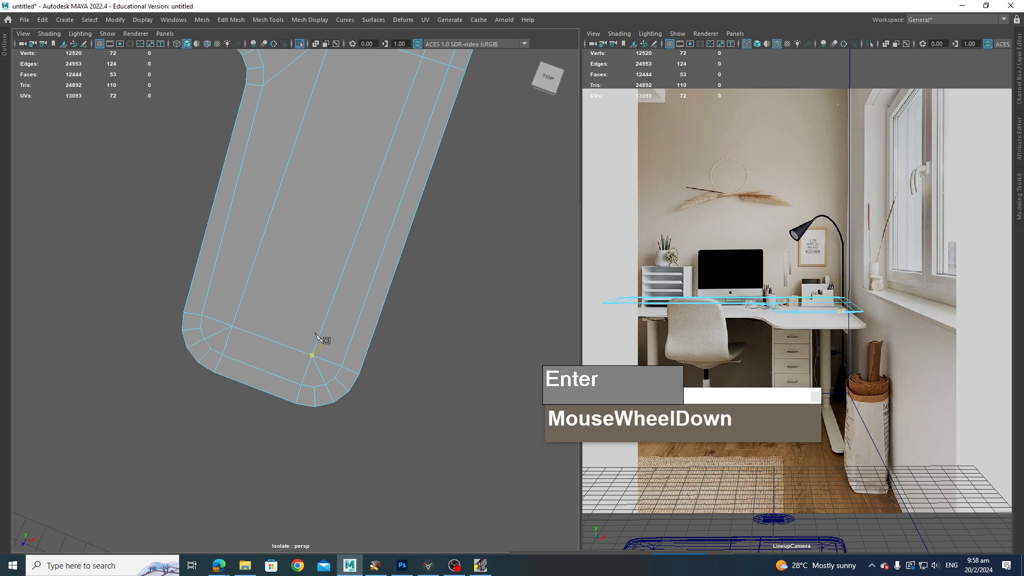
Step: Multi-Cut matching lines from the interior vertices to the bevels at the two corners of the desk top's left end
{"action": "left_click_drag", "start_coordinate": [324, 343], "coordinate": [416, 285], "text": "alt"}
{"action": "middle_click_drag", "start_coordinate": [305, 260], "coordinate": [496, 184], "text": "alt"}
{"action": "scroll", "coordinate": [382, 343], "scroll_direction": "up", "scroll_amount": 3}
{"action": "middle_click_drag", "start_coordinate": [382, 342], "coordinate": [461, 257], "text": "alt"}
{"action": "scroll", "coordinate": [320, 347], "scroll_direction": "up", "scroll_amount": 1}
{"action": "scroll", "coordinate": [318, 349], "scroll_direction": "up", "scroll_amount": 1}
{"action": "left_click", "coordinate": [316, 337]}
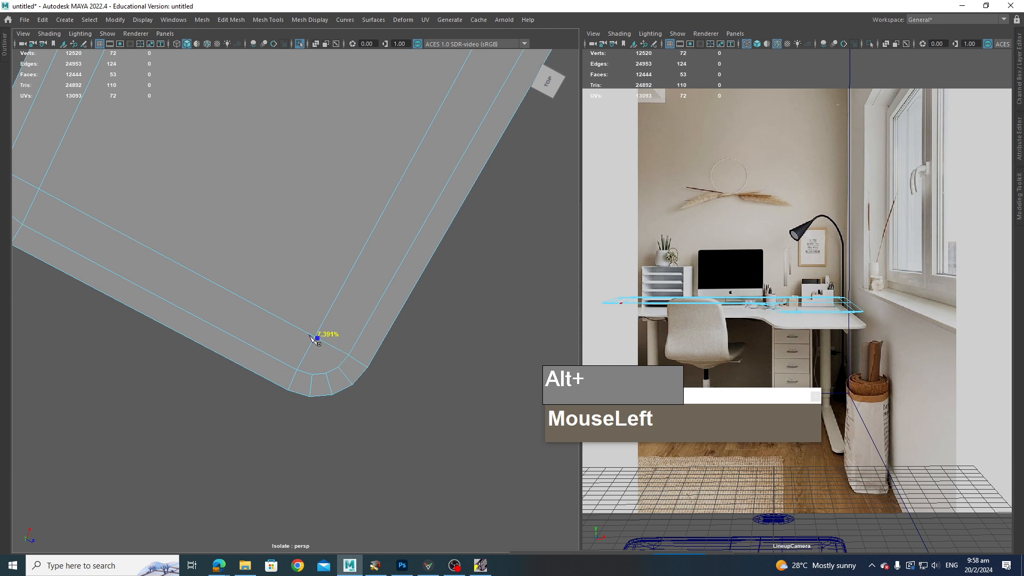
{"action": "left_click", "coordinate": [326, 373]}
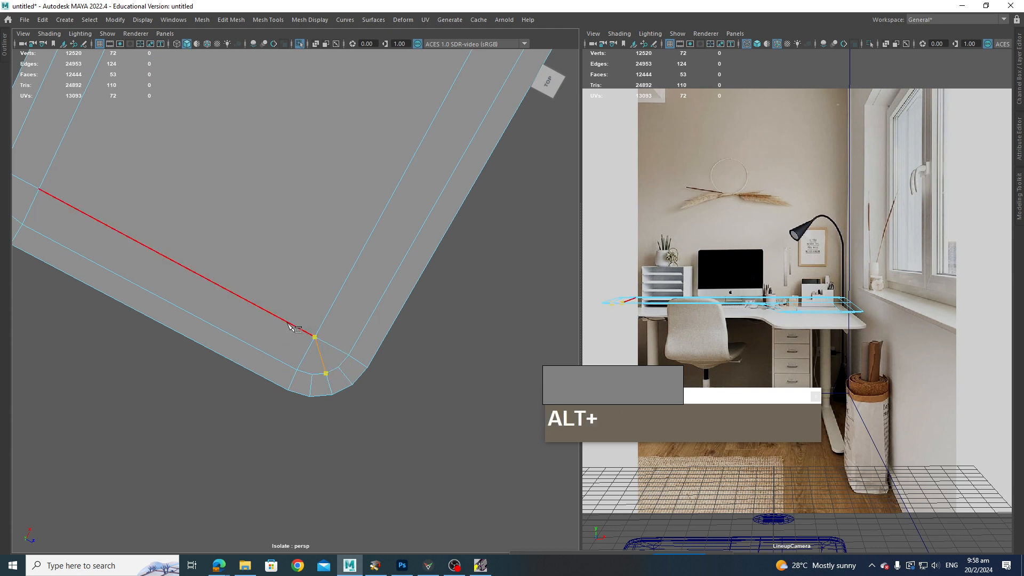
{"action": "key", "text": "Return"}
{"action": "scroll", "coordinate": [343, 309], "scroll_direction": "down", "scroll_amount": 1}
{"action": "middle_click_drag", "start_coordinate": [343, 310], "coordinate": [349, 323], "text": "alt"}
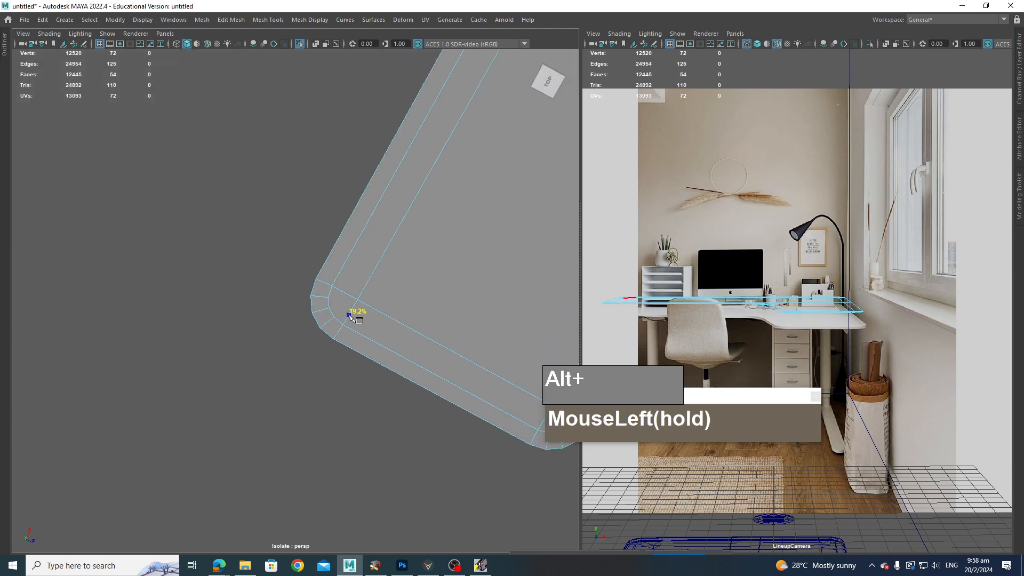
{"action": "left_click", "coordinate": [331, 314]}
{"action": "left_click_drag", "start_coordinate": [333, 315], "coordinate": [329, 307]}
{"action": "key", "text": "Return"}
Step: Select the desk top's border edge loop and extrude it downward to give the top thickness
{"action": "scroll", "coordinate": [407, 320], "scroll_direction": "down", "scroll_amount": 3}
{"action": "left_click_drag", "start_coordinate": [407, 320], "coordinate": [436, 341], "text": "alt"}
{"action": "middle_click_drag", "start_coordinate": [438, 342], "coordinate": [370, 320], "text": "alt"}
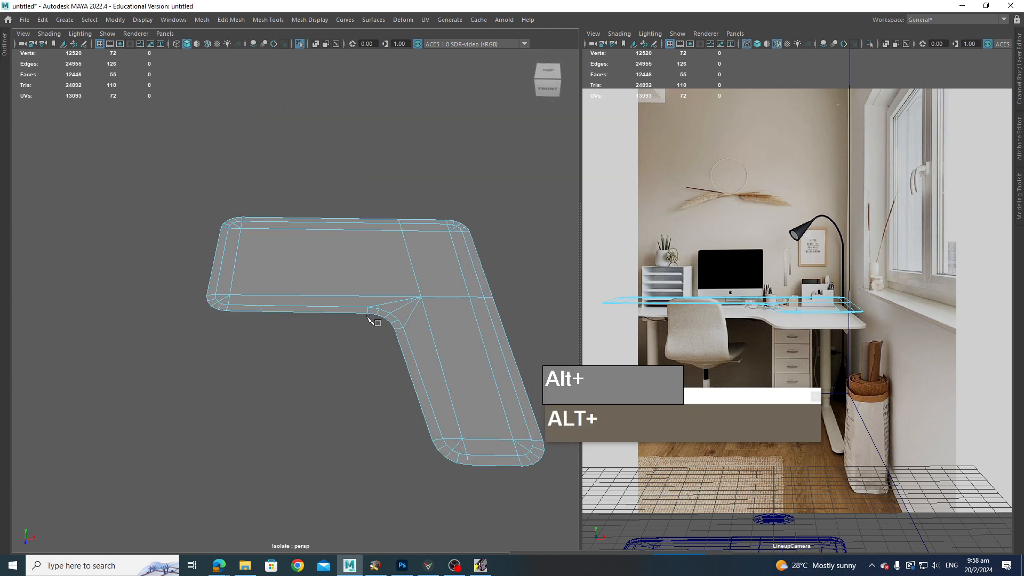
{"action": "left_click_drag", "start_coordinate": [370, 320], "coordinate": [387, 328], "text": "alt"}
{"action": "middle_click_drag", "start_coordinate": [396, 382], "coordinate": [367, 354], "text": "alt"}
{"action": "key", "text": "q"}
{"action": "right_click", "coordinate": [348, 361]}
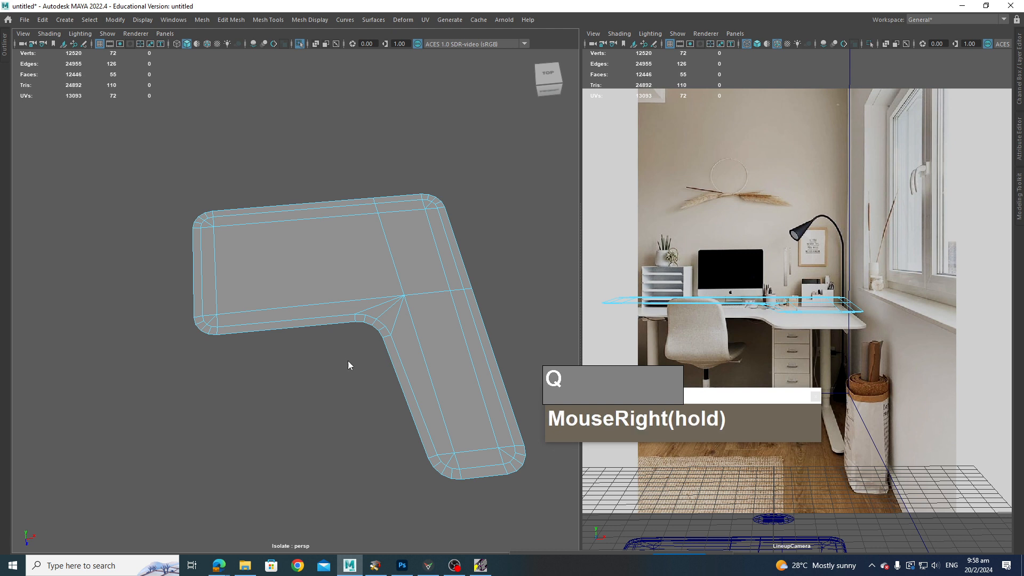
{"action": "right_click_drag", "start_coordinate": [347, 360], "coordinate": [347, 300]}
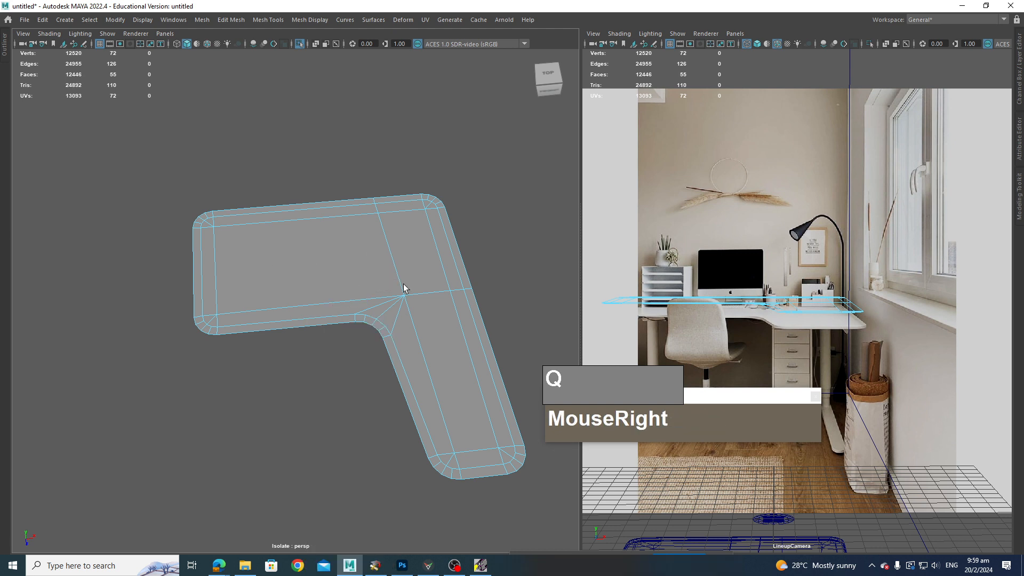
{"action": "right_click", "coordinate": [462, 258]}
{"action": "right_click_drag", "start_coordinate": [462, 258], "coordinate": [463, 229]}
{"action": "double_click", "coordinate": [453, 232]}
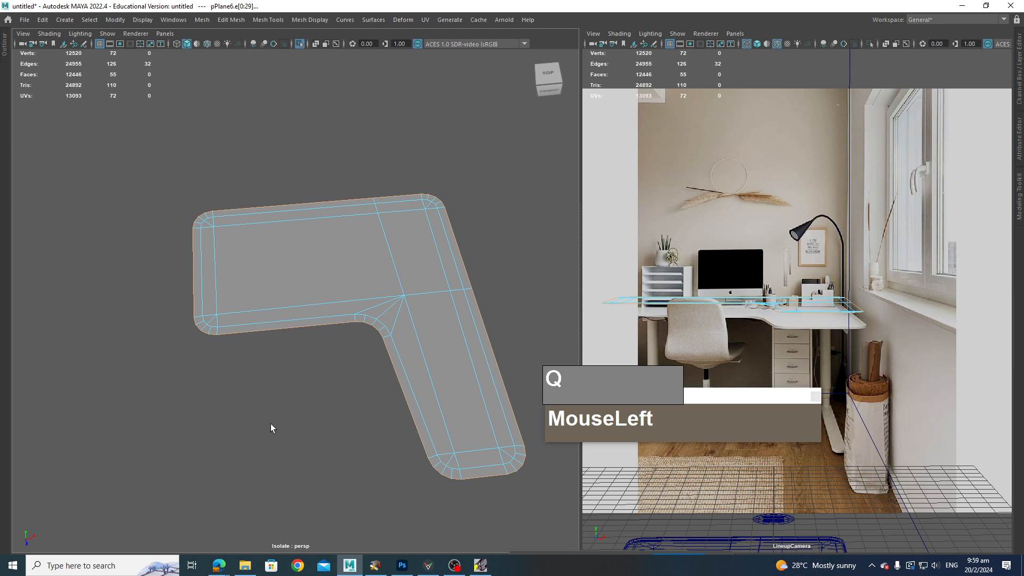
{"action": "right_click_drag", "start_coordinate": [302, 270], "coordinate": [288, 297]}
{"action": "right_click", "coordinate": [305, 271]}
{"action": "double_click", "coordinate": [306, 288]}
{"action": "right_click", "coordinate": [287, 267], "text": "shift"}
{"action": "left_click_drag", "start_coordinate": [288, 297], "coordinate": [373, 342], "text": "alt"}
{"action": "right_click_drag", "start_coordinate": [334, 227], "coordinate": [341, 208]}
Step: Reverse the desk top mesh's normals and orbit around to check the shading
{"action": "left_click", "coordinate": [337, 241], "text": "alt"}
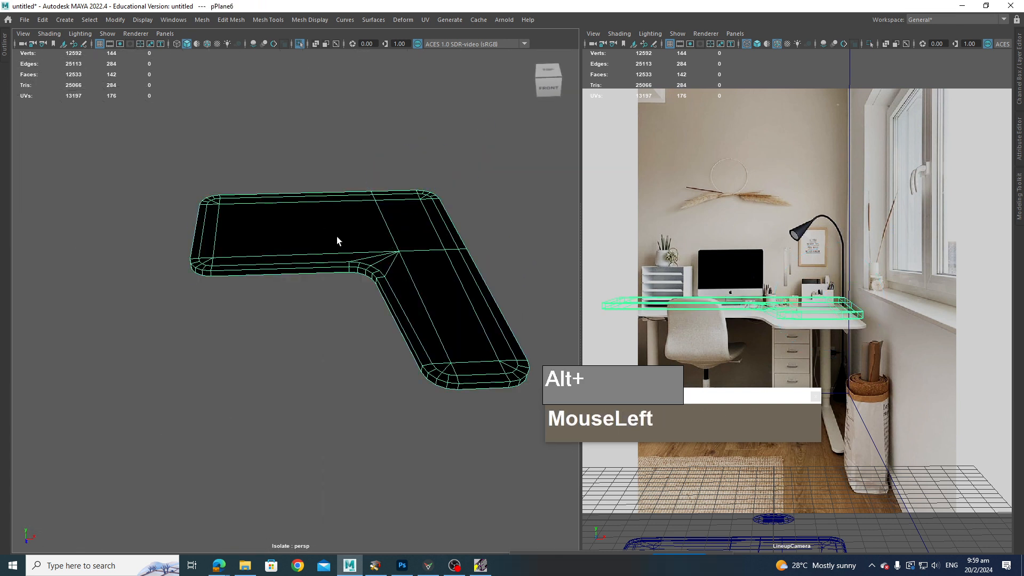
{"action": "left_click", "coordinate": [222, 22]}
{"action": "mouse_move", "coordinate": [304, 22]}
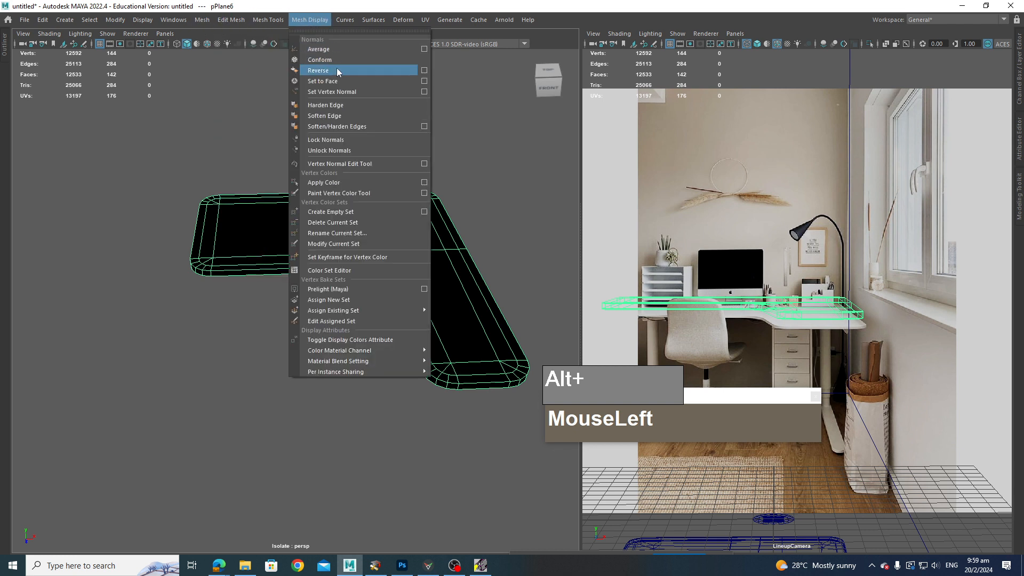
{"action": "left_click", "coordinate": [320, 70]}
{"action": "left_click", "coordinate": [336, 128]}
{"action": "left_click_drag", "start_coordinate": [409, 241], "coordinate": [418, 197], "text": "alt"}
{"action": "right_click_drag", "start_coordinate": [418, 198], "coordinate": [428, 238], "text": "alt"}
{"action": "middle_click_drag", "start_coordinate": [428, 237], "coordinate": [426, 254], "text": "alt"}
{"action": "left_click", "coordinate": [426, 254]}
{"action": "left_click_drag", "start_coordinate": [428, 257], "coordinate": [436, 284], "text": "alt"}
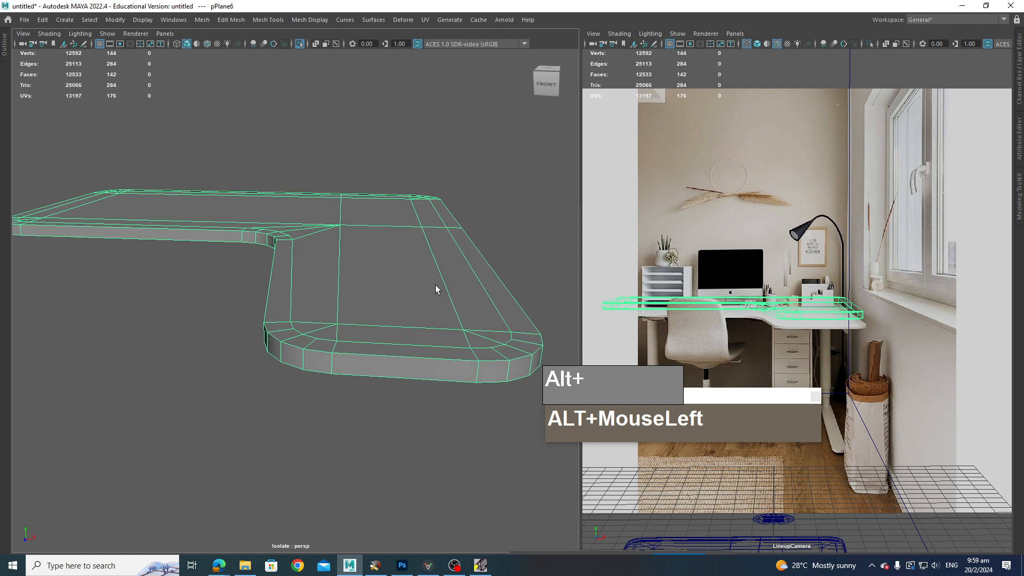
Step: Preview the desk top with smoothing and orbit around to inspect its edges
{"action": "key", "text": "3"}
{"action": "left_click_drag", "start_coordinate": [349, 356], "coordinate": [359, 328], "text": "alt"}
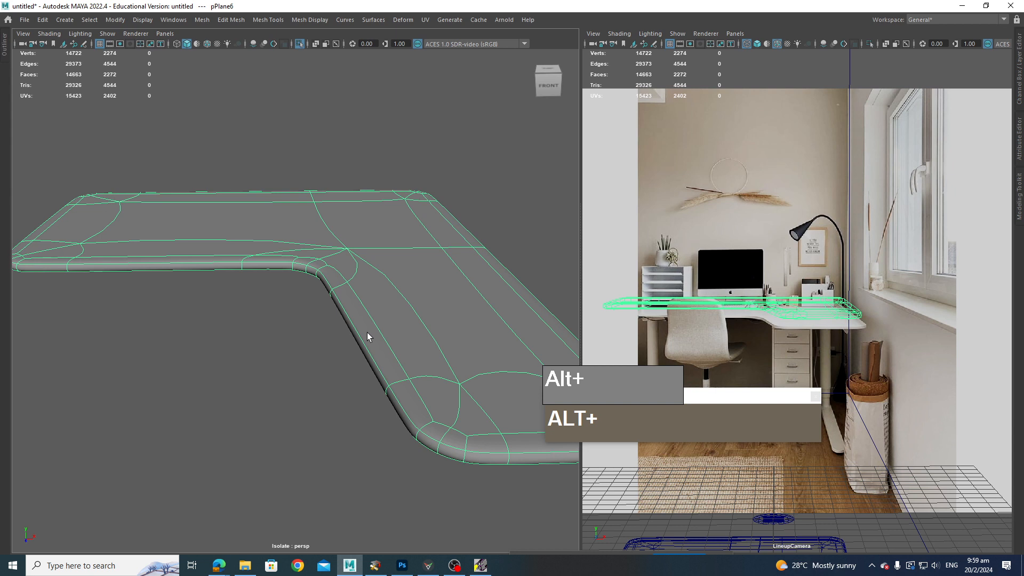
{"action": "key", "text": "1"}
{"action": "scroll", "coordinate": [383, 332], "scroll_direction": "down", "scroll_amount": 5}
{"action": "middle_click_drag", "start_coordinate": [398, 338], "coordinate": [376, 327], "text": "alt"}
{"action": "scroll", "coordinate": [386, 337], "scroll_direction": "up", "scroll_amount": 3}
{"action": "right_click_drag", "start_coordinate": [376, 327], "coordinate": [377, 242]}
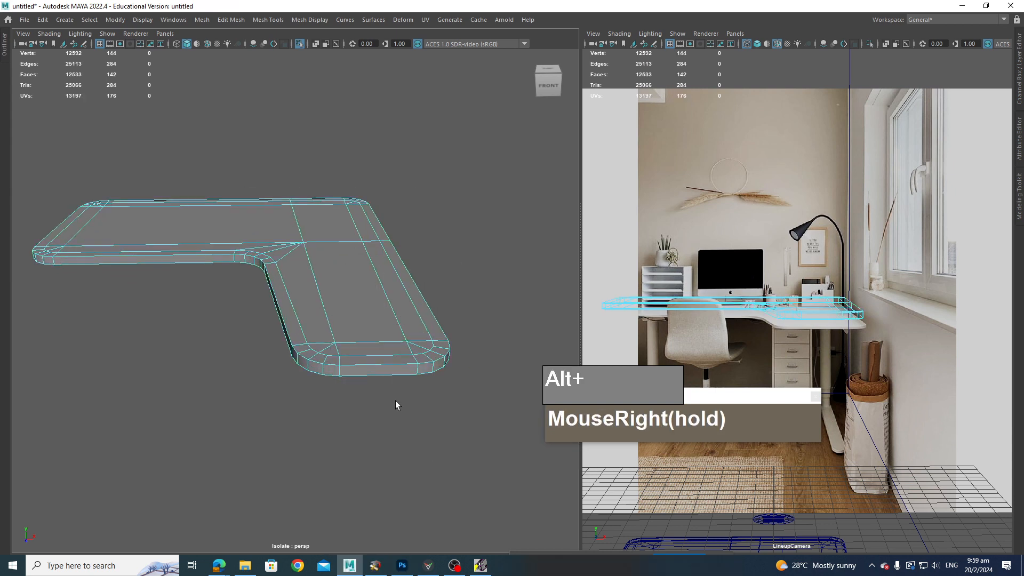
Step: Select the desk top's upper and lower border edge loops and bevel them with fraction 0.09 and 2 segments
{"action": "double_click", "coordinate": [386, 364]}
{"action": "double_click", "coordinate": [392, 373], "text": "shift"}
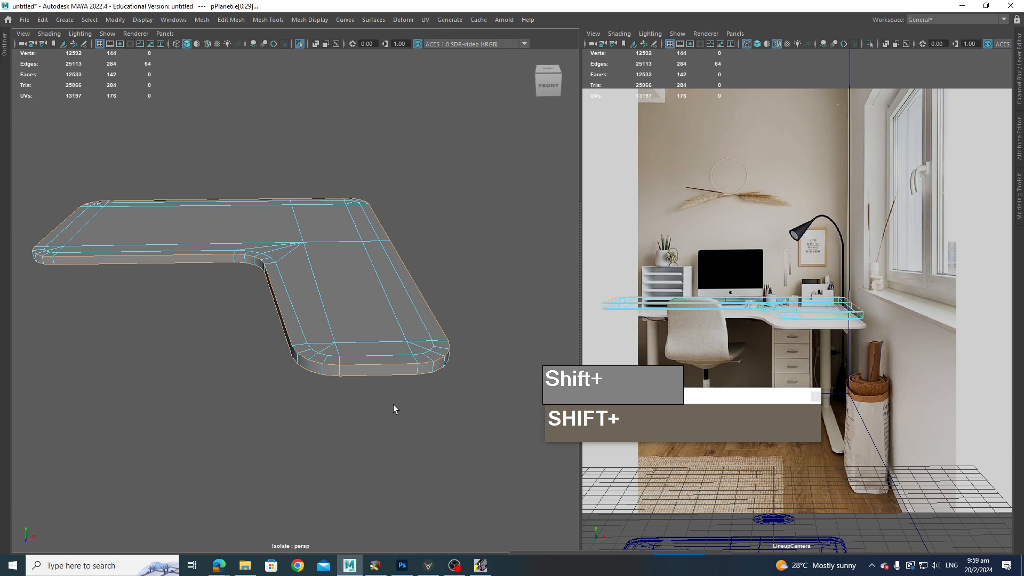
{"action": "left_click_drag", "start_coordinate": [392, 404], "coordinate": [336, 403], "text": "alt"}
{"action": "middle_click_drag", "start_coordinate": [336, 403], "coordinate": [366, 415], "text": "alt"}
{"action": "mouse_move", "coordinate": [366, 415]}
{"action": "left_mouse_down", "text": "alt"}
{"action": "mouse_move", "coordinate": [318, 438]}
{"action": "mouse_move", "coordinate": [379, 409]}
{"action": "left_mouse_up", "text": "alt"}
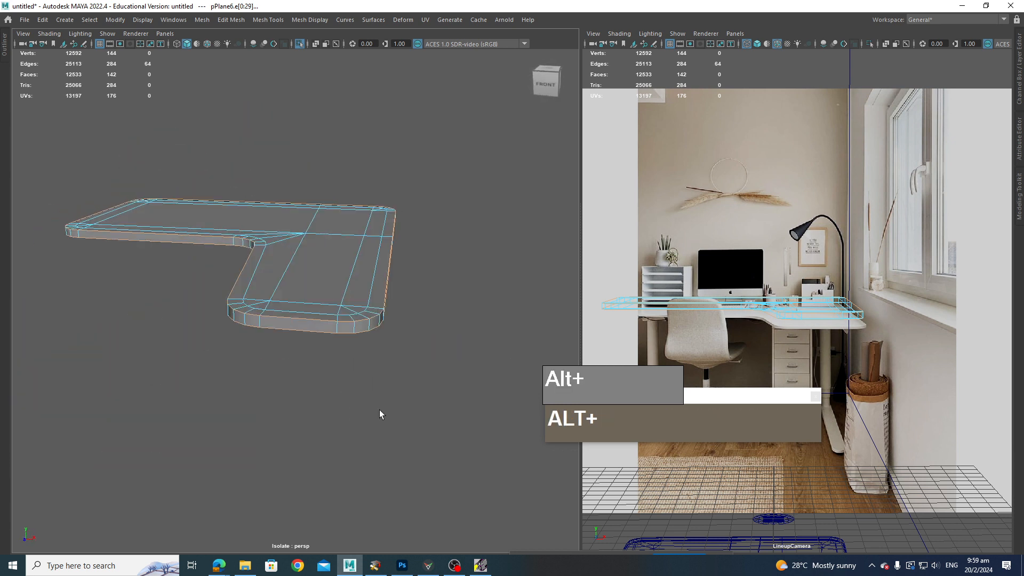
{"action": "key", "text": "ctrl+b"}
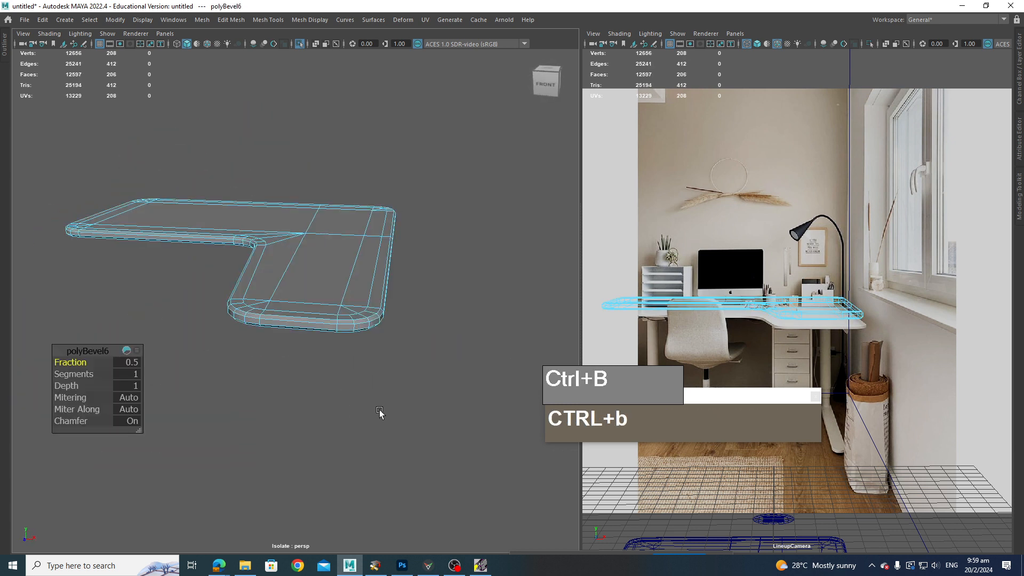
{"action": "left_click", "coordinate": [75, 376]}
{"action": "left_click_drag", "start_coordinate": [75, 376], "coordinate": [61, 369]}
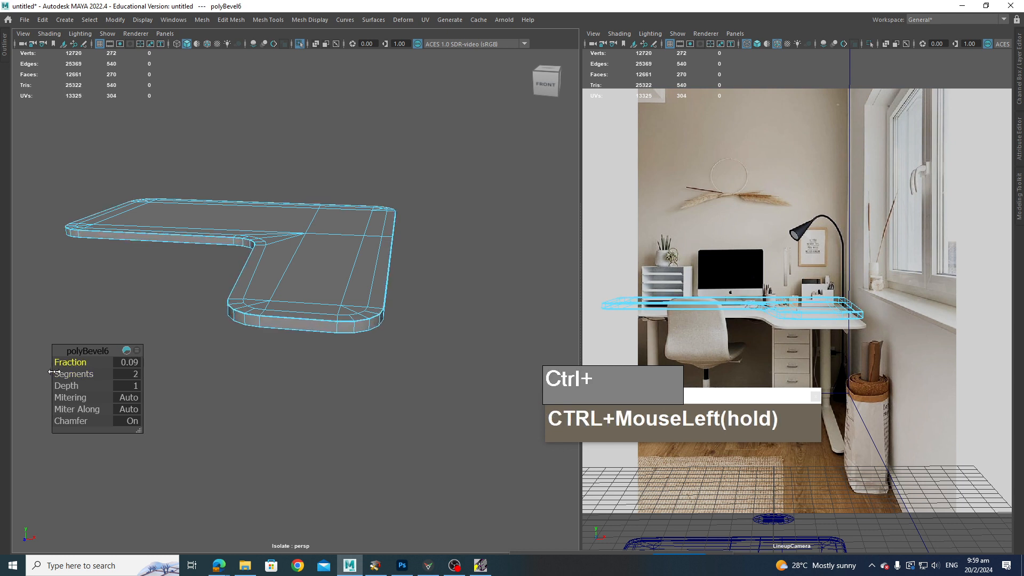
Step: Select the desk top, preview it smoothed and orbit around to inspect the bevelled edges
{"action": "left_click", "coordinate": [331, 468]}
{"action": "left_click_drag", "start_coordinate": [331, 468], "coordinate": [331, 280], "text": "alt"}
{"action": "right_click_drag", "start_coordinate": [331, 280], "coordinate": [390, 250]}
{"action": "left_click", "coordinate": [411, 328]}
{"action": "left_click", "coordinate": [480, 297]}
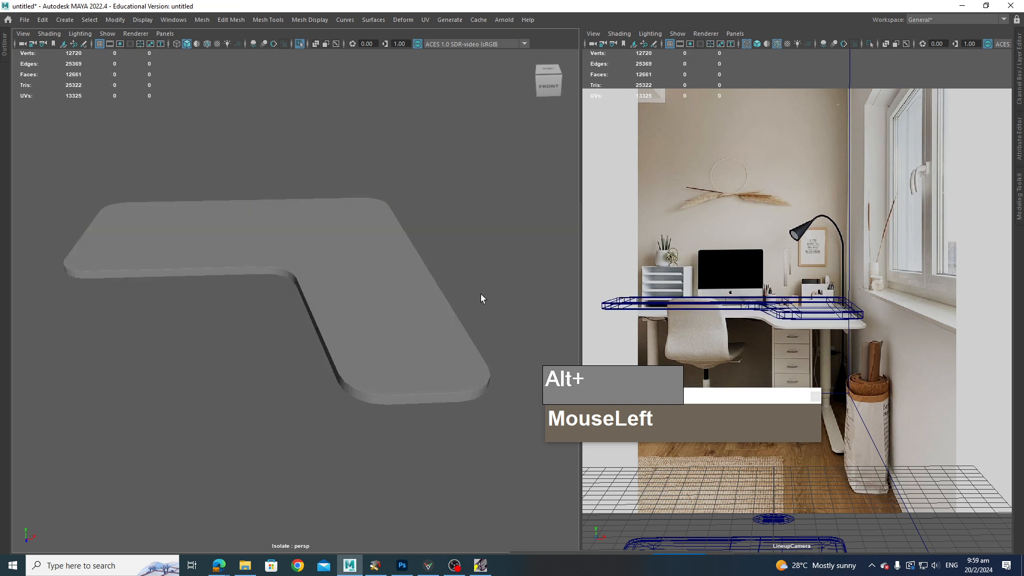
{"action": "left_click", "coordinate": [412, 356]}
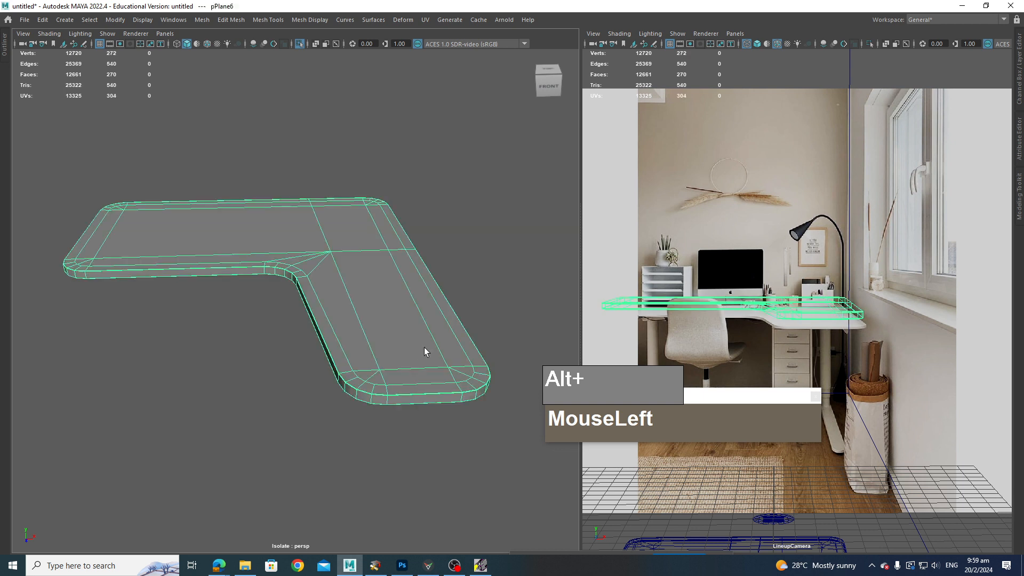
{"action": "key", "text": "3"}
{"action": "left_click", "coordinate": [490, 370]}
{"action": "left_click_drag", "start_coordinate": [489, 371], "coordinate": [388, 446], "text": "alt"}
{"action": "scroll", "coordinate": [356, 404], "scroll_direction": "up", "scroll_amount": 5, "text": "alt"}
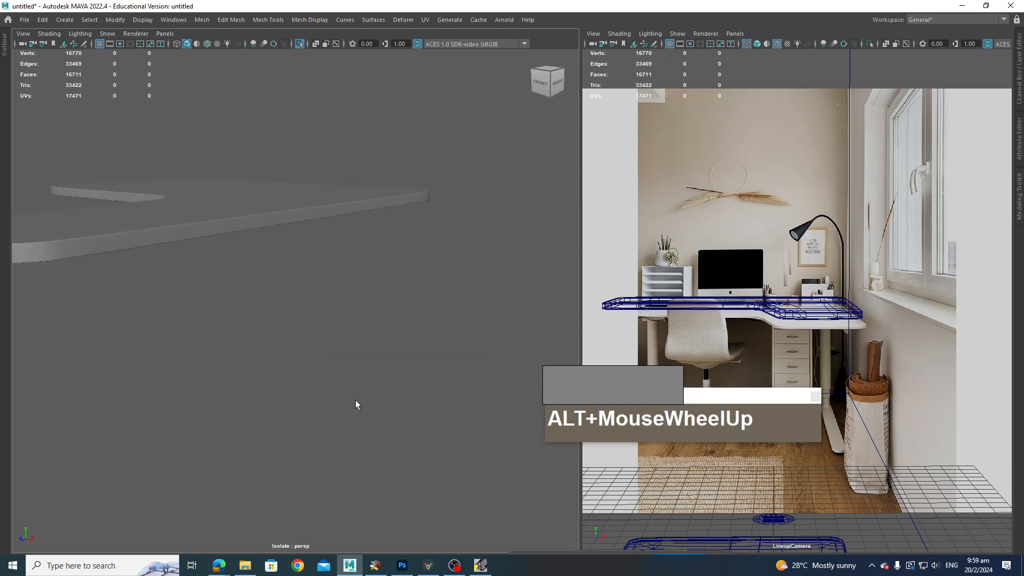
{"action": "left_click_drag", "start_coordinate": [357, 405], "coordinate": [892, 474], "text": "alt"}
{"action": "scroll", "coordinate": [478, 382], "scroll_direction": "down", "scroll_amount": 4}
{"action": "left_click_drag", "start_coordinate": [478, 382], "coordinate": [494, 398], "text": "alt"}
{"action": "scroll", "coordinate": [484, 400], "scroll_direction": "up", "scroll_amount": 4}
{"action": "middle_click_drag", "start_coordinate": [484, 400], "coordinate": [403, 396], "text": "alt"}
{"action": "left_click", "coordinate": [417, 419]}
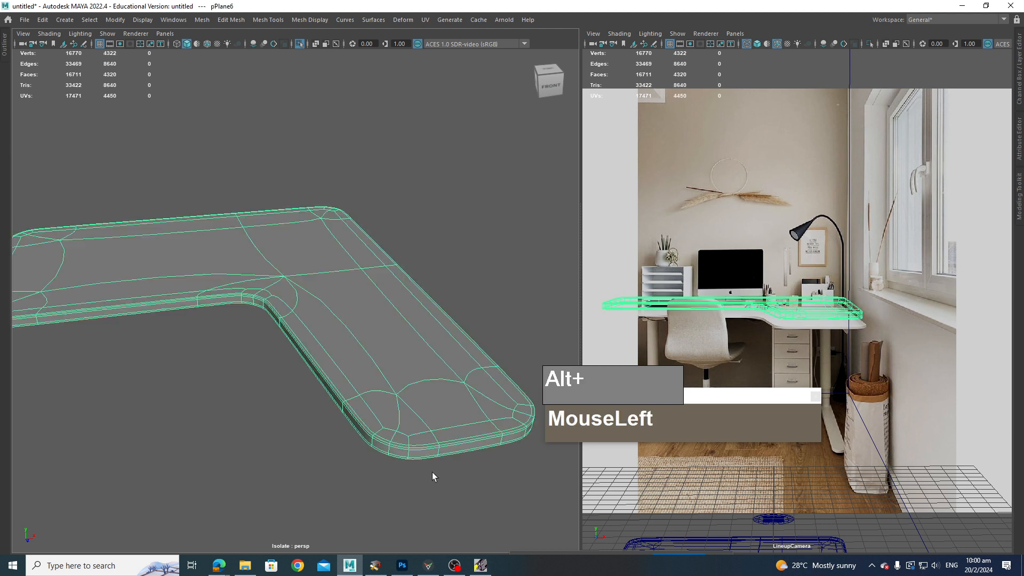
{"action": "left_click_drag", "start_coordinate": [425, 493], "coordinate": [397, 485], "text": "alt"}
{"action": "scroll", "coordinate": [406, 479], "scroll_direction": "down", "scroll_amount": 4}
{"action": "middle_click_drag", "start_coordinate": [396, 485], "coordinate": [396, 473], "text": "alt"}
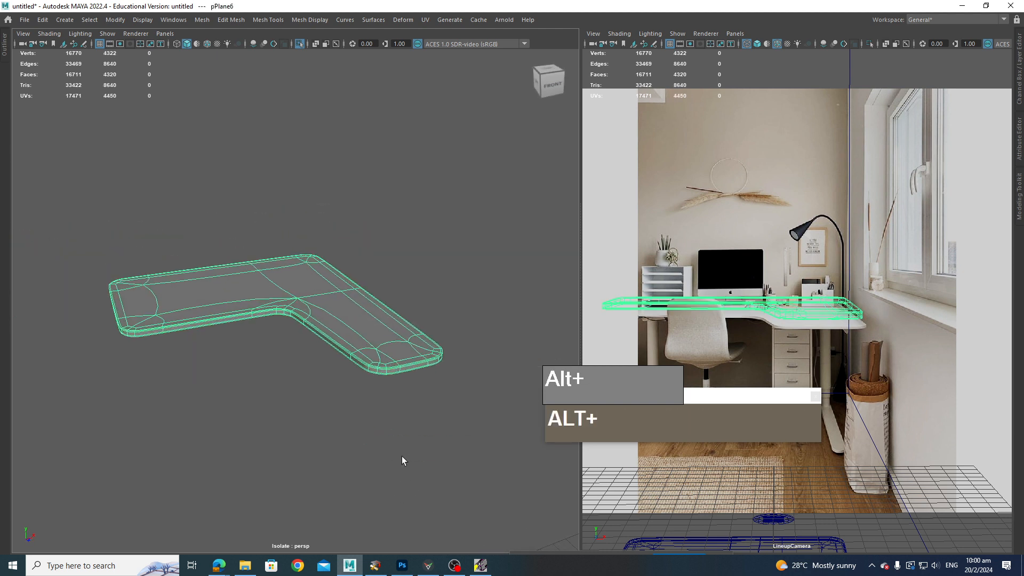
Step: Leave isolation and move the selected L-shaped meshes up to the height of the upper wall shelf
{"action": "left_click", "coordinate": [301, 44]}
{"action": "scroll", "coordinate": [376, 240], "scroll_direction": "down", "scroll_amount": 3}
{"action": "mouse_move", "coordinate": [341, 347]}
{"action": "left_mouse_down", "text": "alt"}
{"action": "mouse_move", "coordinate": [343, 315]}
{"action": "mouse_move", "coordinate": [335, 330]}
{"action": "left_mouse_up", "text": "alt"}
{"action": "left_click_drag", "start_coordinate": [340, 491], "coordinate": [309, 383], "text": "alt"}
{"action": "key", "text": "w"}
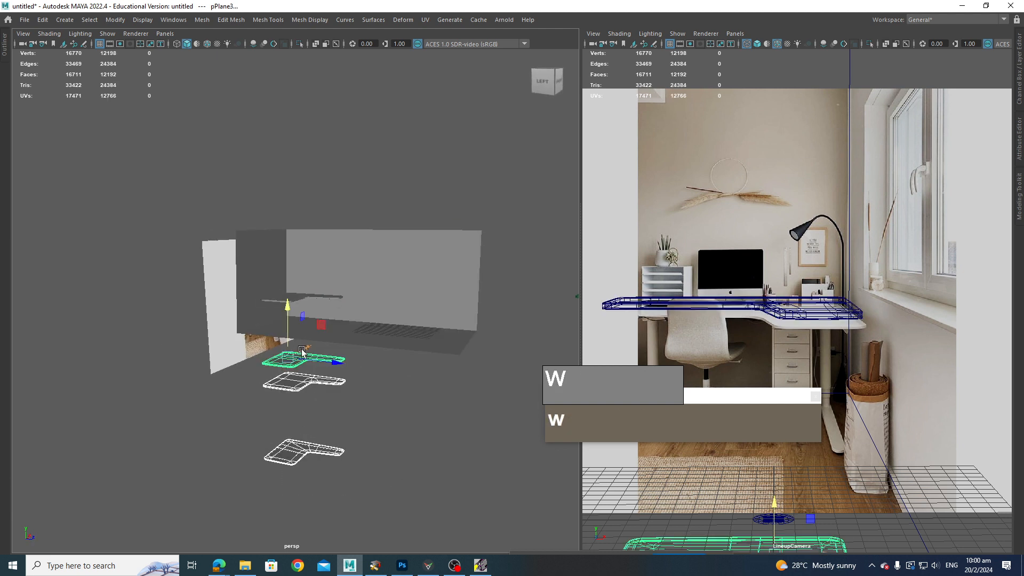
{"action": "left_click_drag", "start_coordinate": [286, 318], "coordinate": [280, 114]}
{"action": "left_click_drag", "start_coordinate": [280, 115], "coordinate": [352, 172], "text": "alt"}
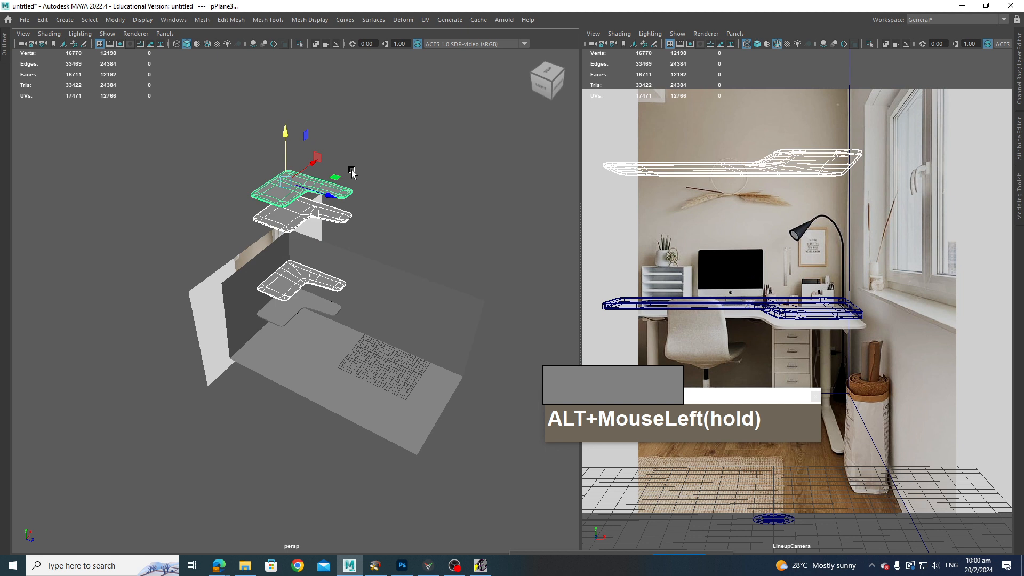
Step: Orbit around the stacked L-shaped desk and shelf meshes, selecting each in turn to compare them
{"action": "key", "text": "alt+5"}
{"action": "left_click", "coordinate": [422, 264]}
{"action": "scroll", "coordinate": [423, 261], "scroll_direction": "up", "scroll_amount": 5}
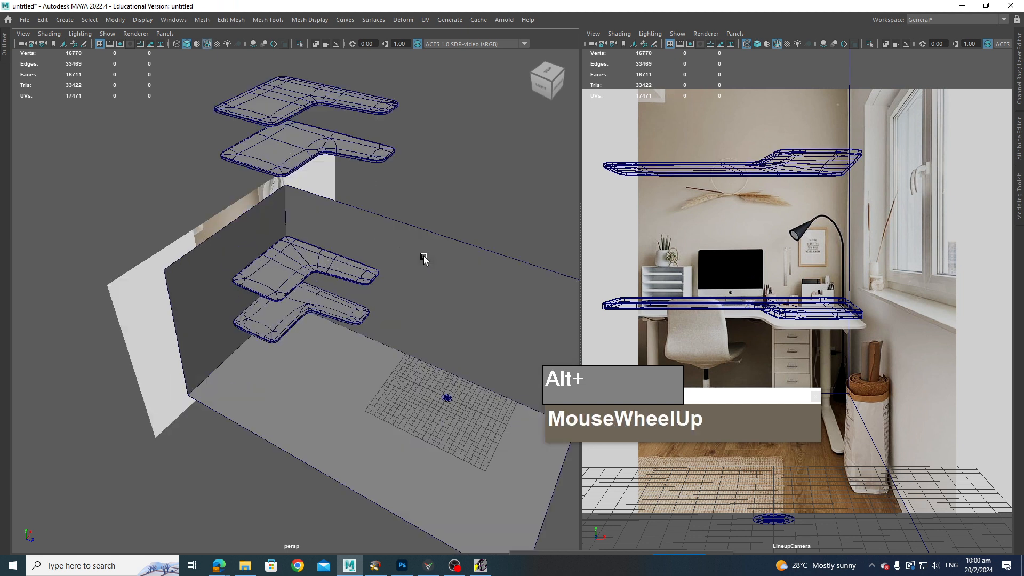
{"action": "middle_click_drag", "start_coordinate": [424, 258], "coordinate": [422, 335], "text": "alt"}
{"action": "left_click", "coordinate": [317, 223], "text": "shift"}
{"action": "left_click", "coordinate": [307, 270], "text": "shift"}
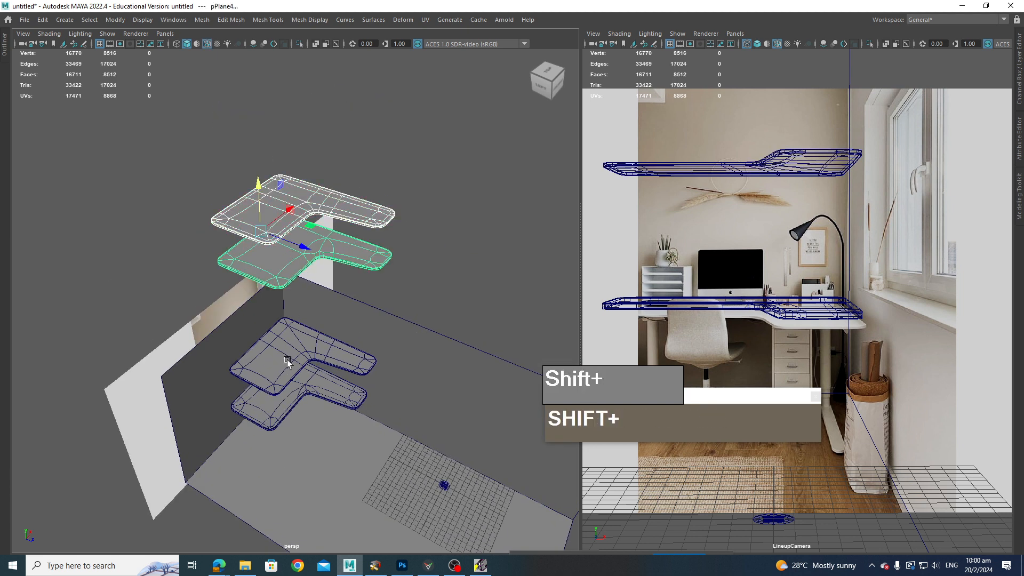
{"action": "left_click", "coordinate": [287, 388], "text": "shift"}
{"action": "left_click", "coordinate": [314, 397], "text": "shift"}
{"action": "key", "text": "shift+1"}
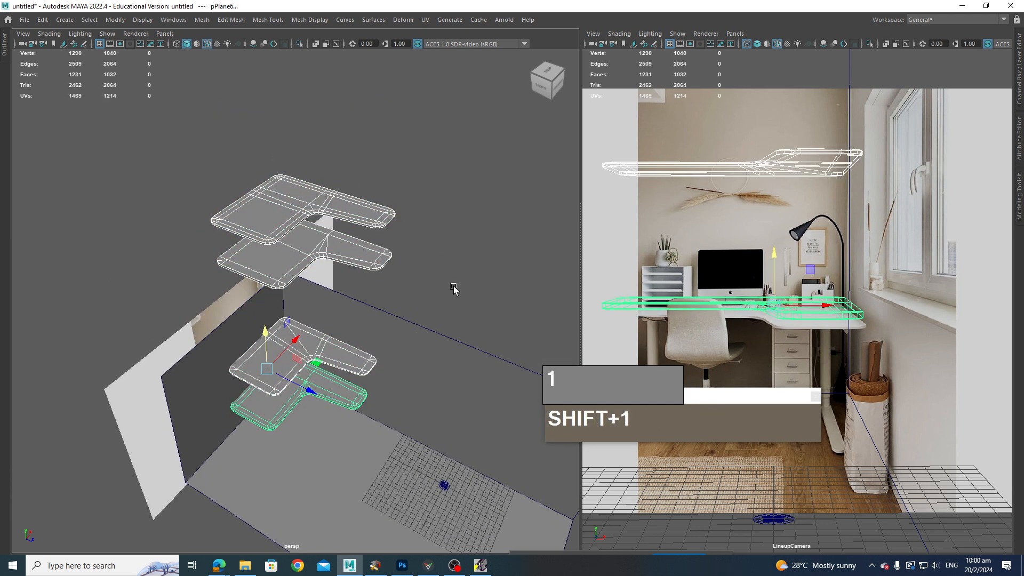
{"action": "left_click", "coordinate": [453, 289]}
{"action": "left_click_drag", "start_coordinate": [452, 289], "coordinate": [431, 317], "text": "alt"}
{"action": "scroll", "coordinate": [430, 312], "scroll_direction": "up", "scroll_amount": 3, "text": "alt"}
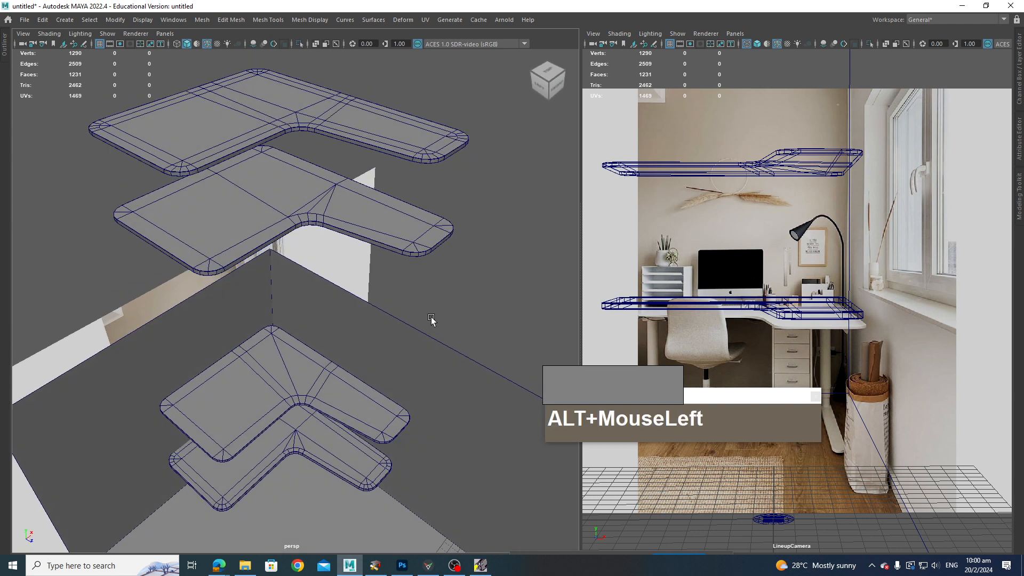
{"action": "left_click_drag", "start_coordinate": [393, 235], "coordinate": [373, 229], "text": "alt"}
{"action": "left_click", "coordinate": [404, 238]}
{"action": "left_click", "coordinate": [362, 223]}
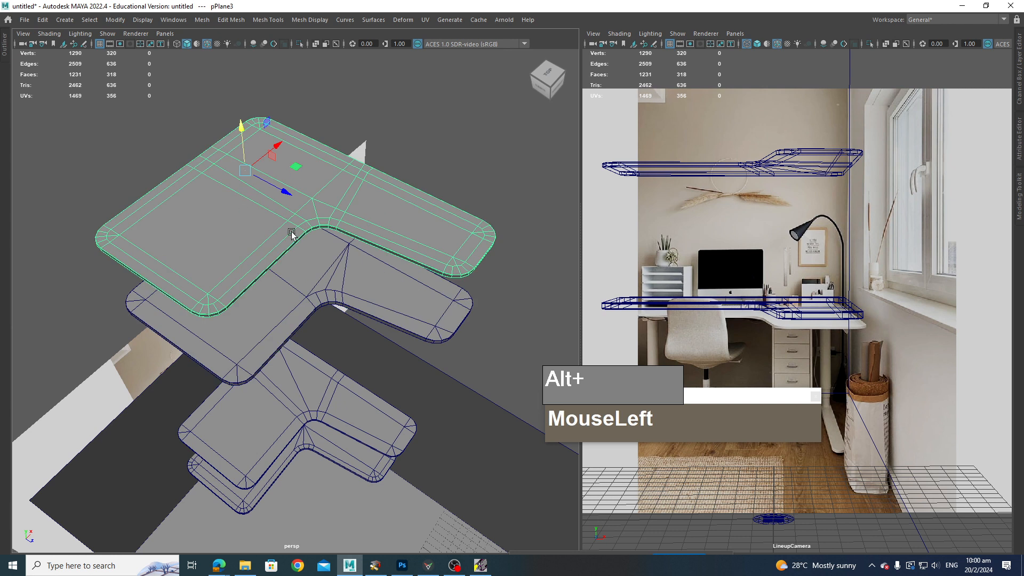
Step: Move the finished desk top mesh up between the two upper shelf meshes
{"action": "left_click_drag", "start_coordinate": [402, 176], "coordinate": [405, 181], "text": "alt"}
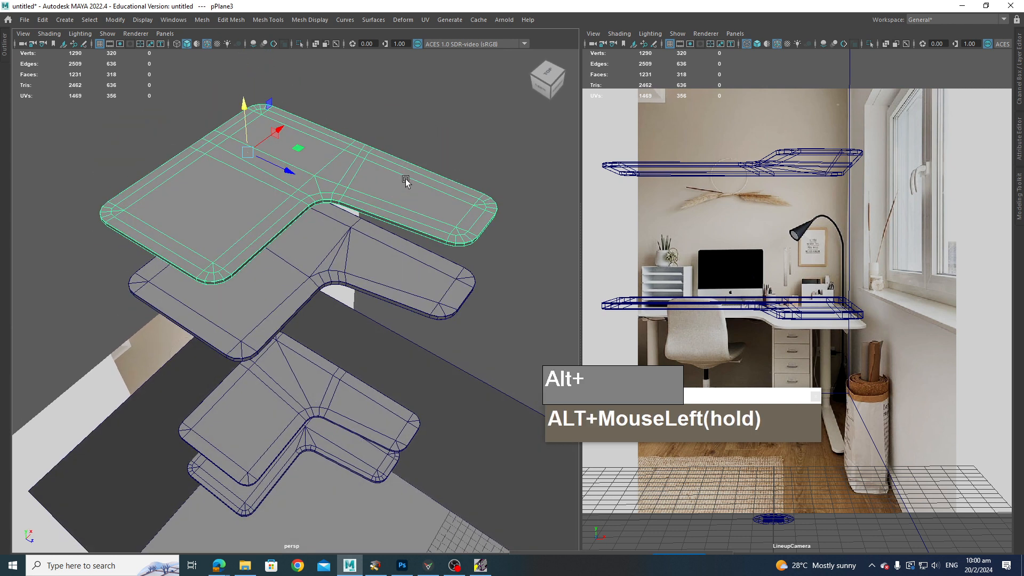
{"action": "left_click_drag", "start_coordinate": [406, 178], "coordinate": [405, 169], "text": "alt"}
{"action": "left_click", "coordinate": [353, 442]}
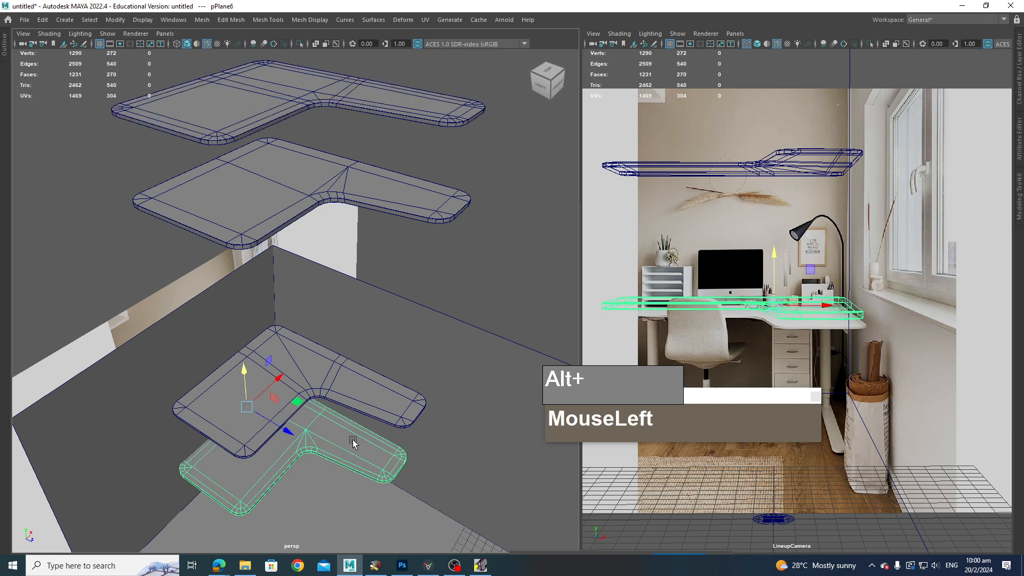
{"action": "left_click_drag", "start_coordinate": [244, 375], "coordinate": [254, 55]}
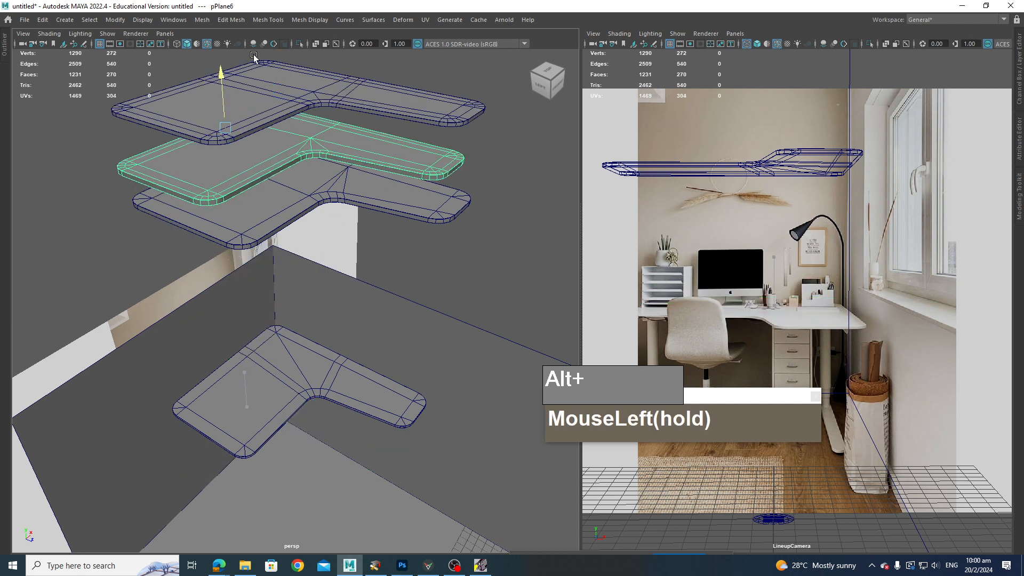
Step: Raise the topmost L-shaped shelf mesh slightly
{"action": "left_click_drag", "start_coordinate": [374, 230], "coordinate": [347, 243], "text": "alt"}
{"action": "left_click", "coordinate": [331, 190]}
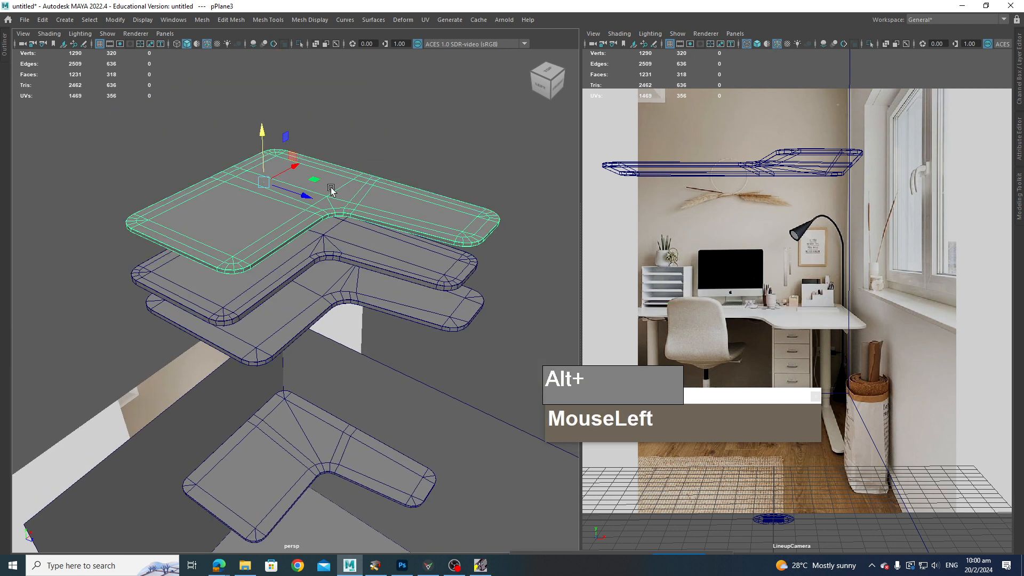
{"action": "left_click_drag", "start_coordinate": [261, 134], "coordinate": [261, 119]}
Step: Move the lower L-shaped mesh down to the desk level in the scene
{"action": "left_click", "coordinate": [382, 299]}
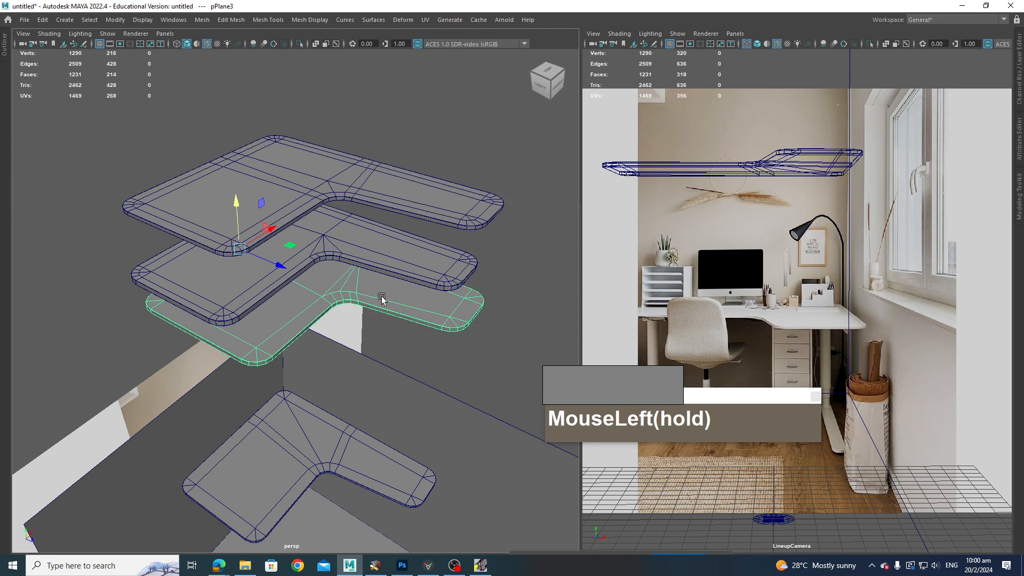
{"action": "left_click_drag", "start_coordinate": [385, 373], "coordinate": [276, 280], "text": "alt"}
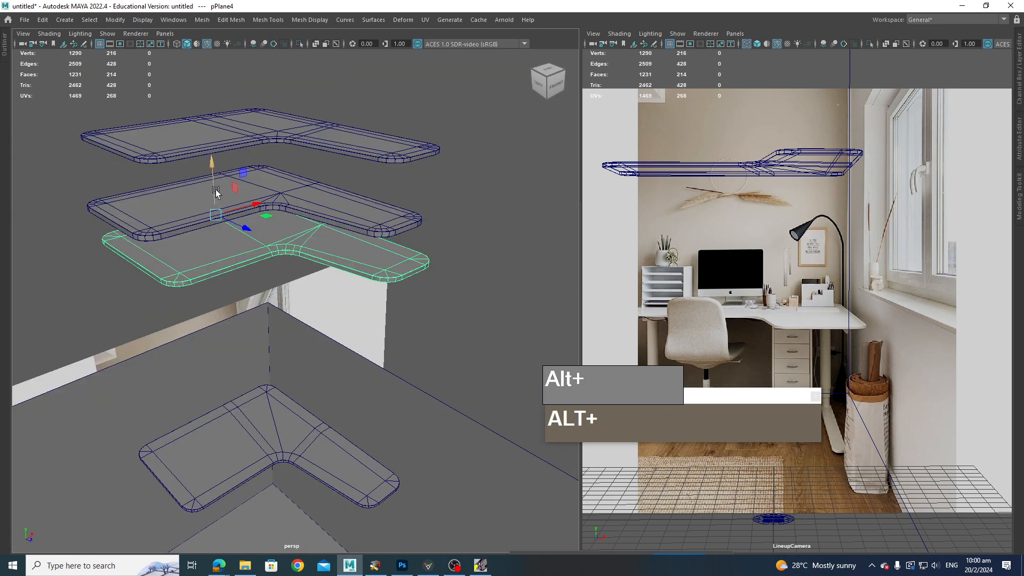
{"action": "left_click_drag", "start_coordinate": [216, 193], "coordinate": [294, 409]}
{"action": "middle_click_drag", "start_coordinate": [294, 409], "coordinate": [329, 376], "text": "alt"}
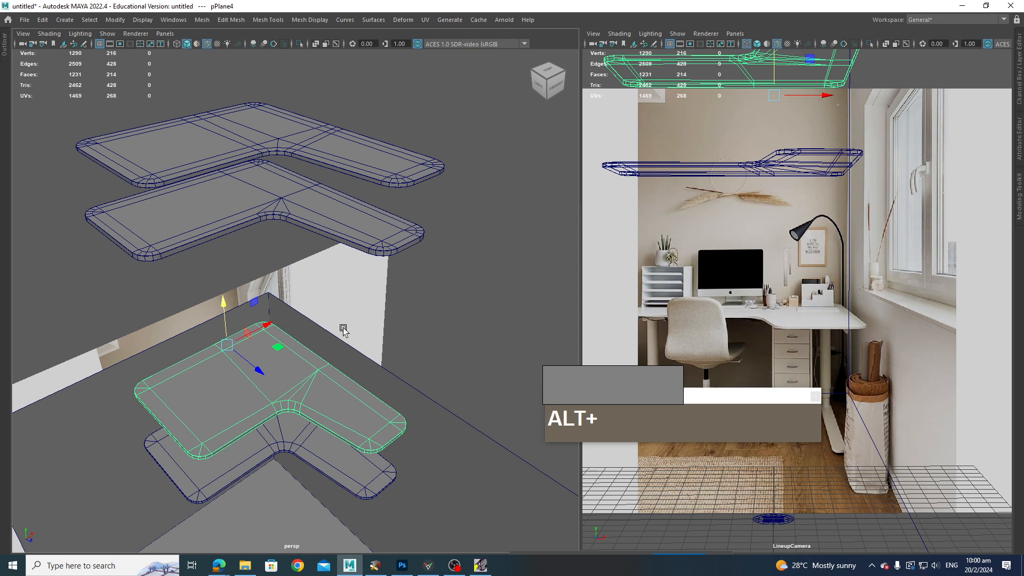
{"action": "scroll", "coordinate": [343, 331], "scroll_direction": "down", "scroll_amount": 2, "text": "alt"}
{"action": "scroll", "coordinate": [341, 342], "scroll_direction": "up", "scroll_amount": 3, "text": "alt"}
{"action": "mouse_move", "coordinate": [341, 341]}
{"action": "left_mouse_down", "text": "alt"}
{"action": "mouse_move", "coordinate": [347, 351]}
{"action": "mouse_move", "coordinate": [359, 338]}
{"action": "left_mouse_up", "text": "alt"}
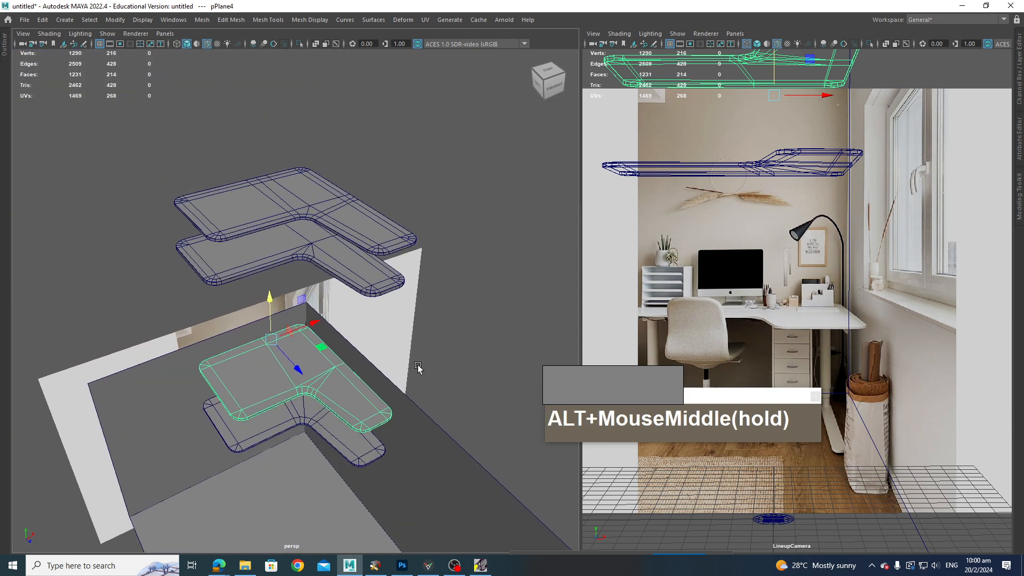